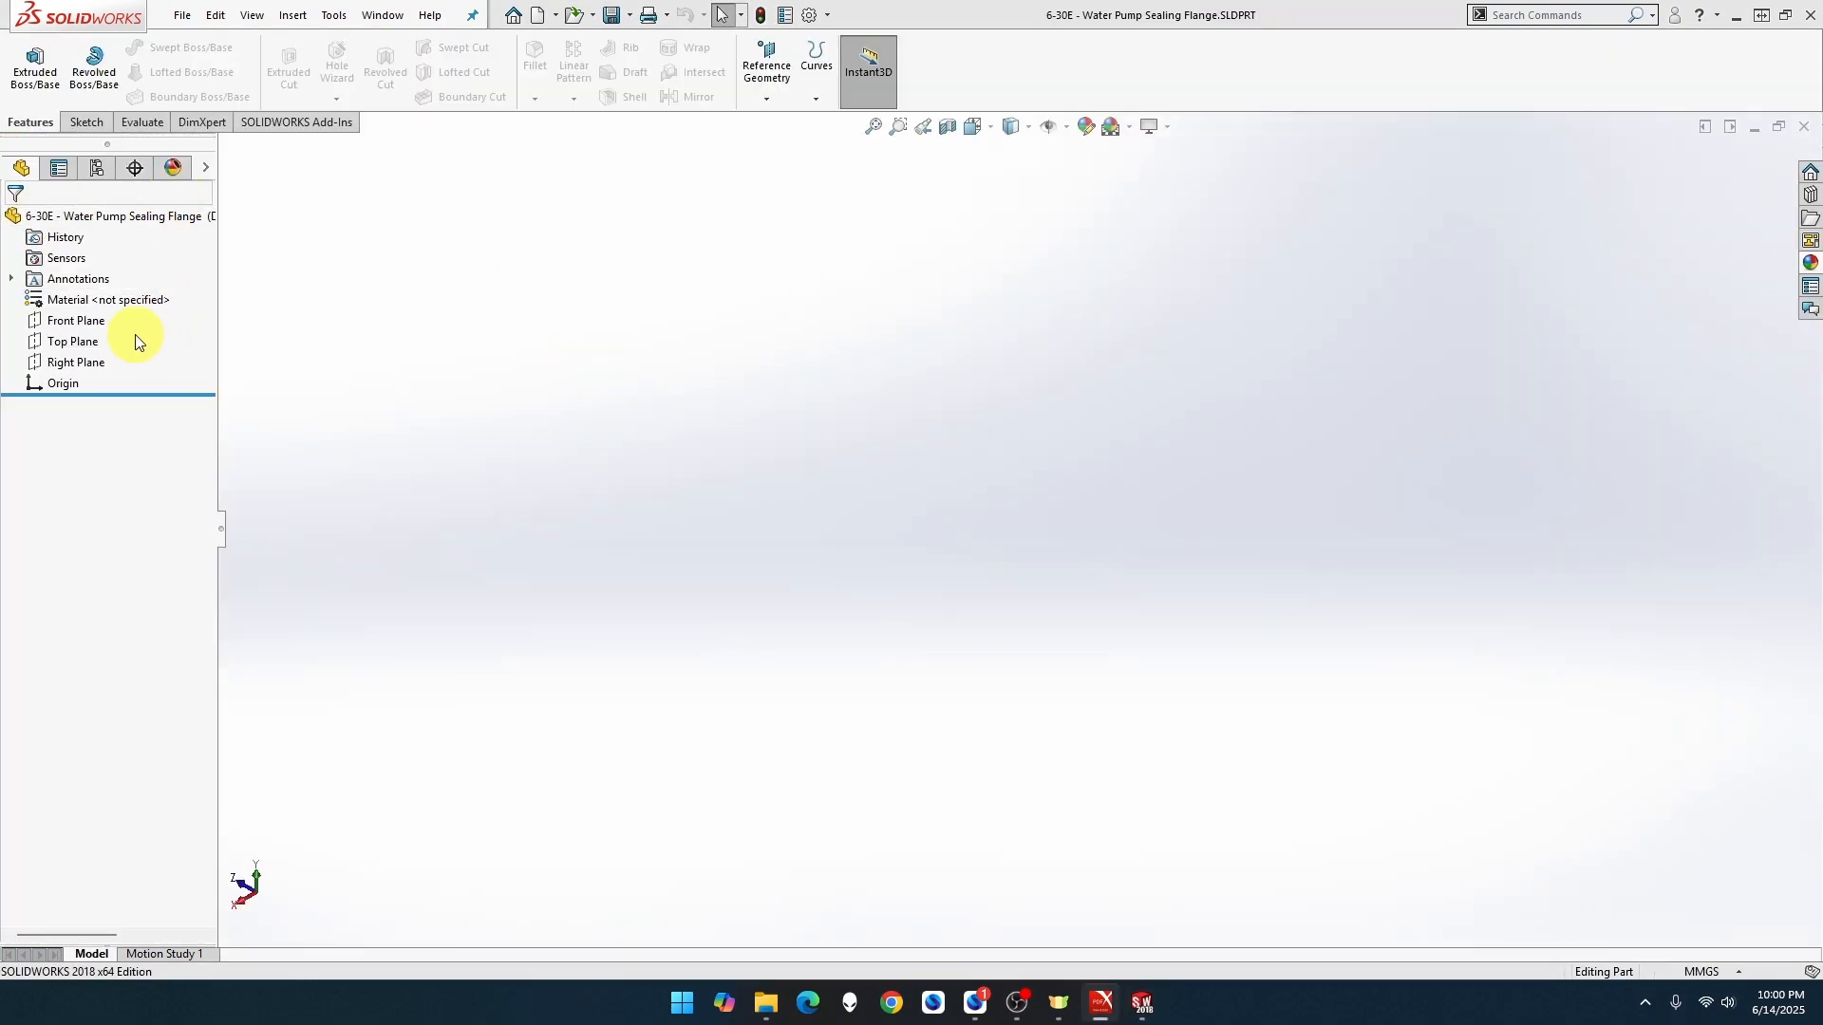
Start a sketch on the Right Plane and draw a circle with a radius of about 28 mm centred on the origin
right_click(99, 363)
click(120, 334)
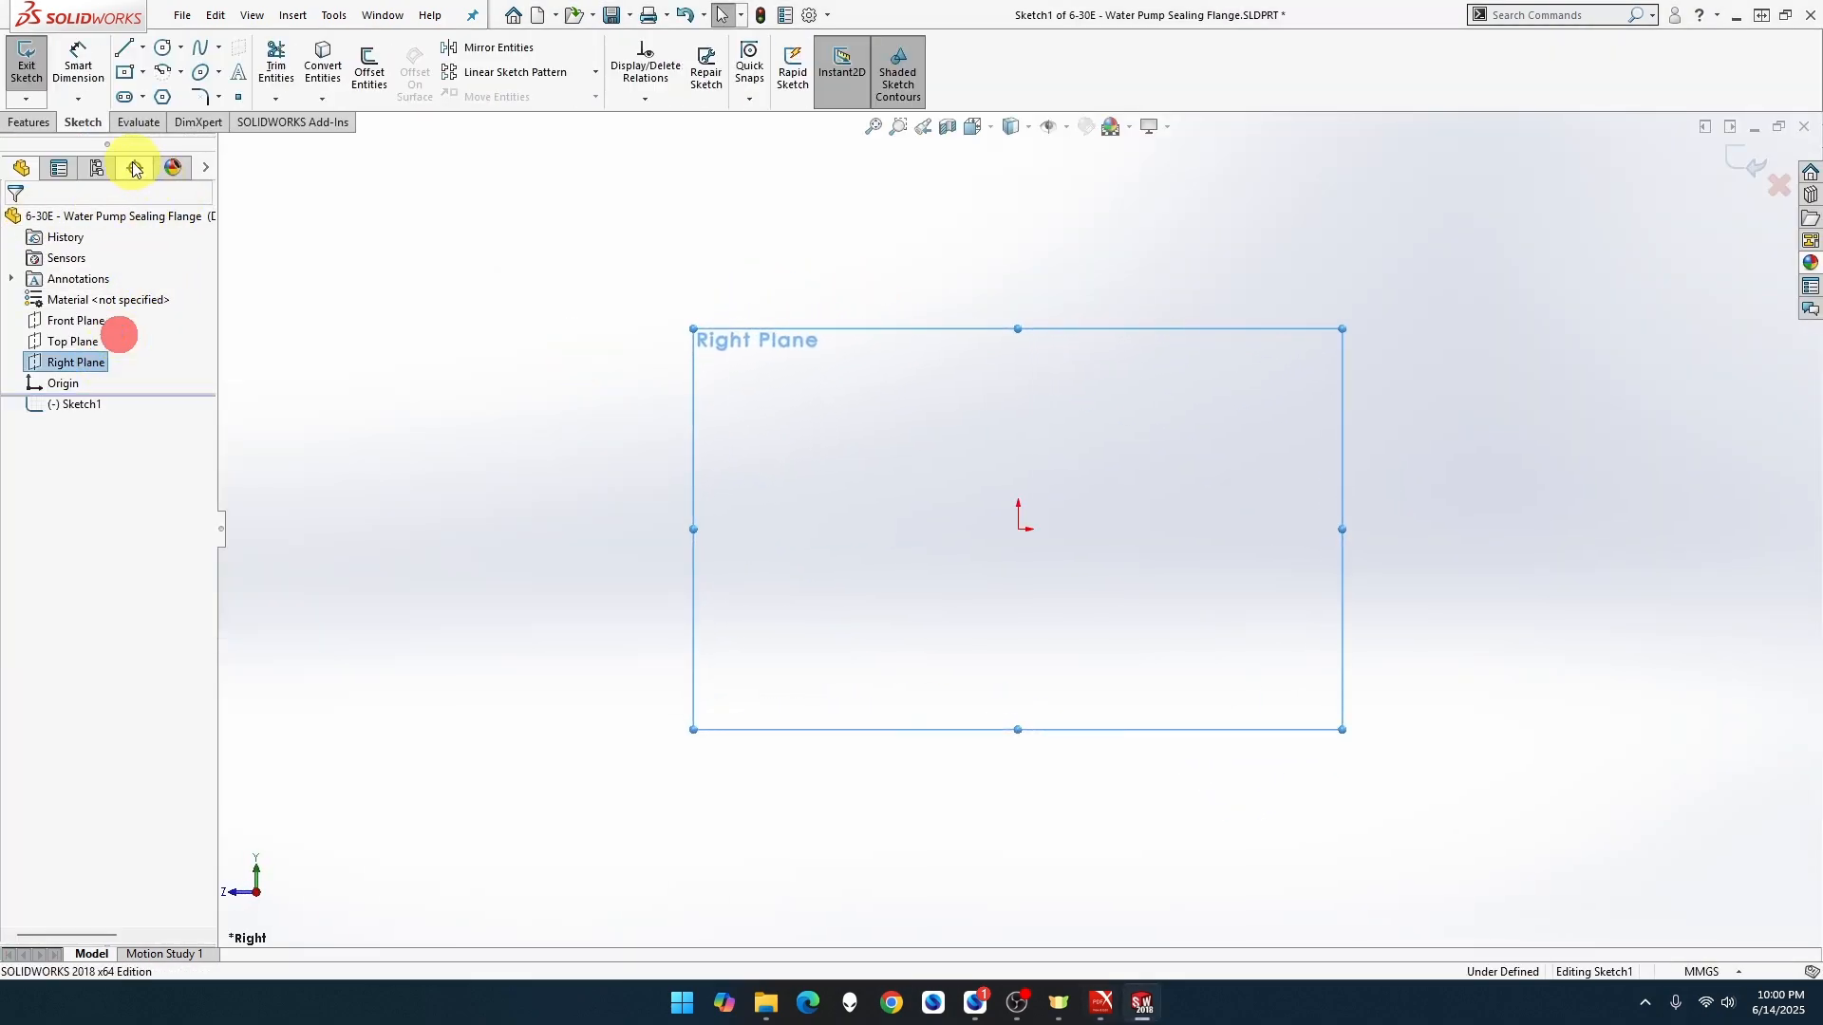
click(158, 49)
click(1021, 530)
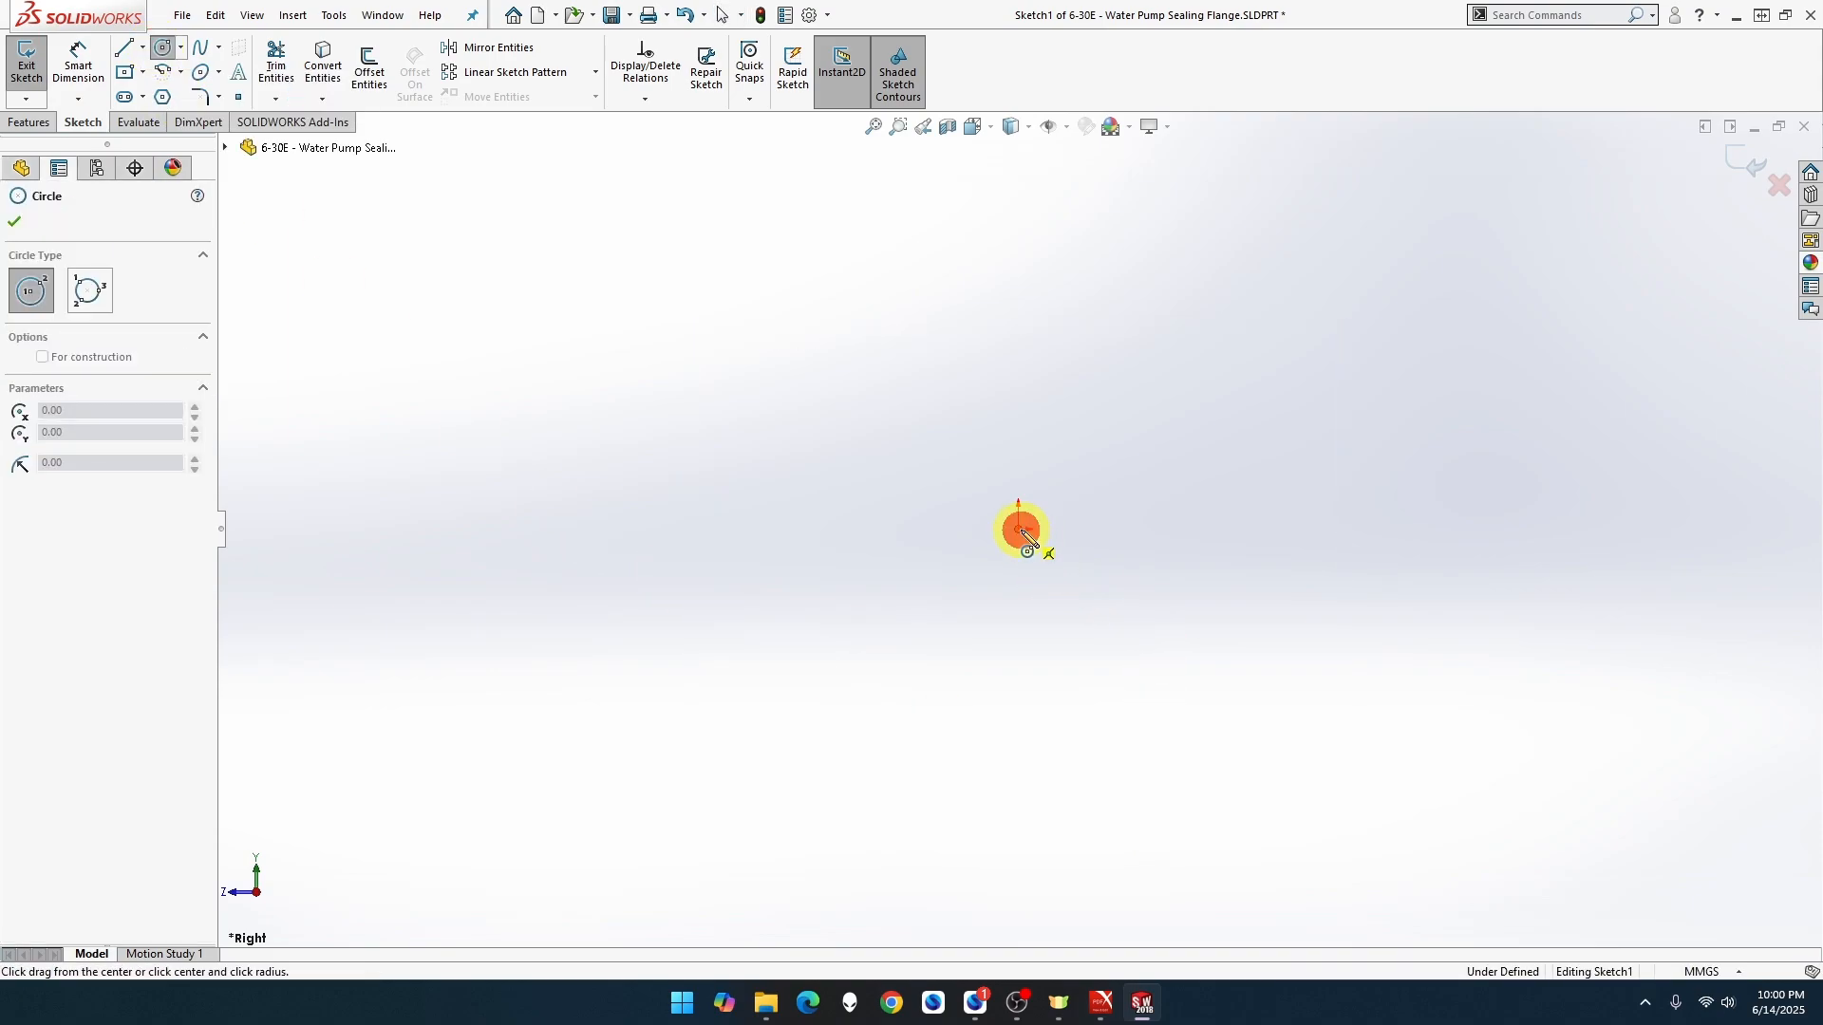
click(1074, 446)
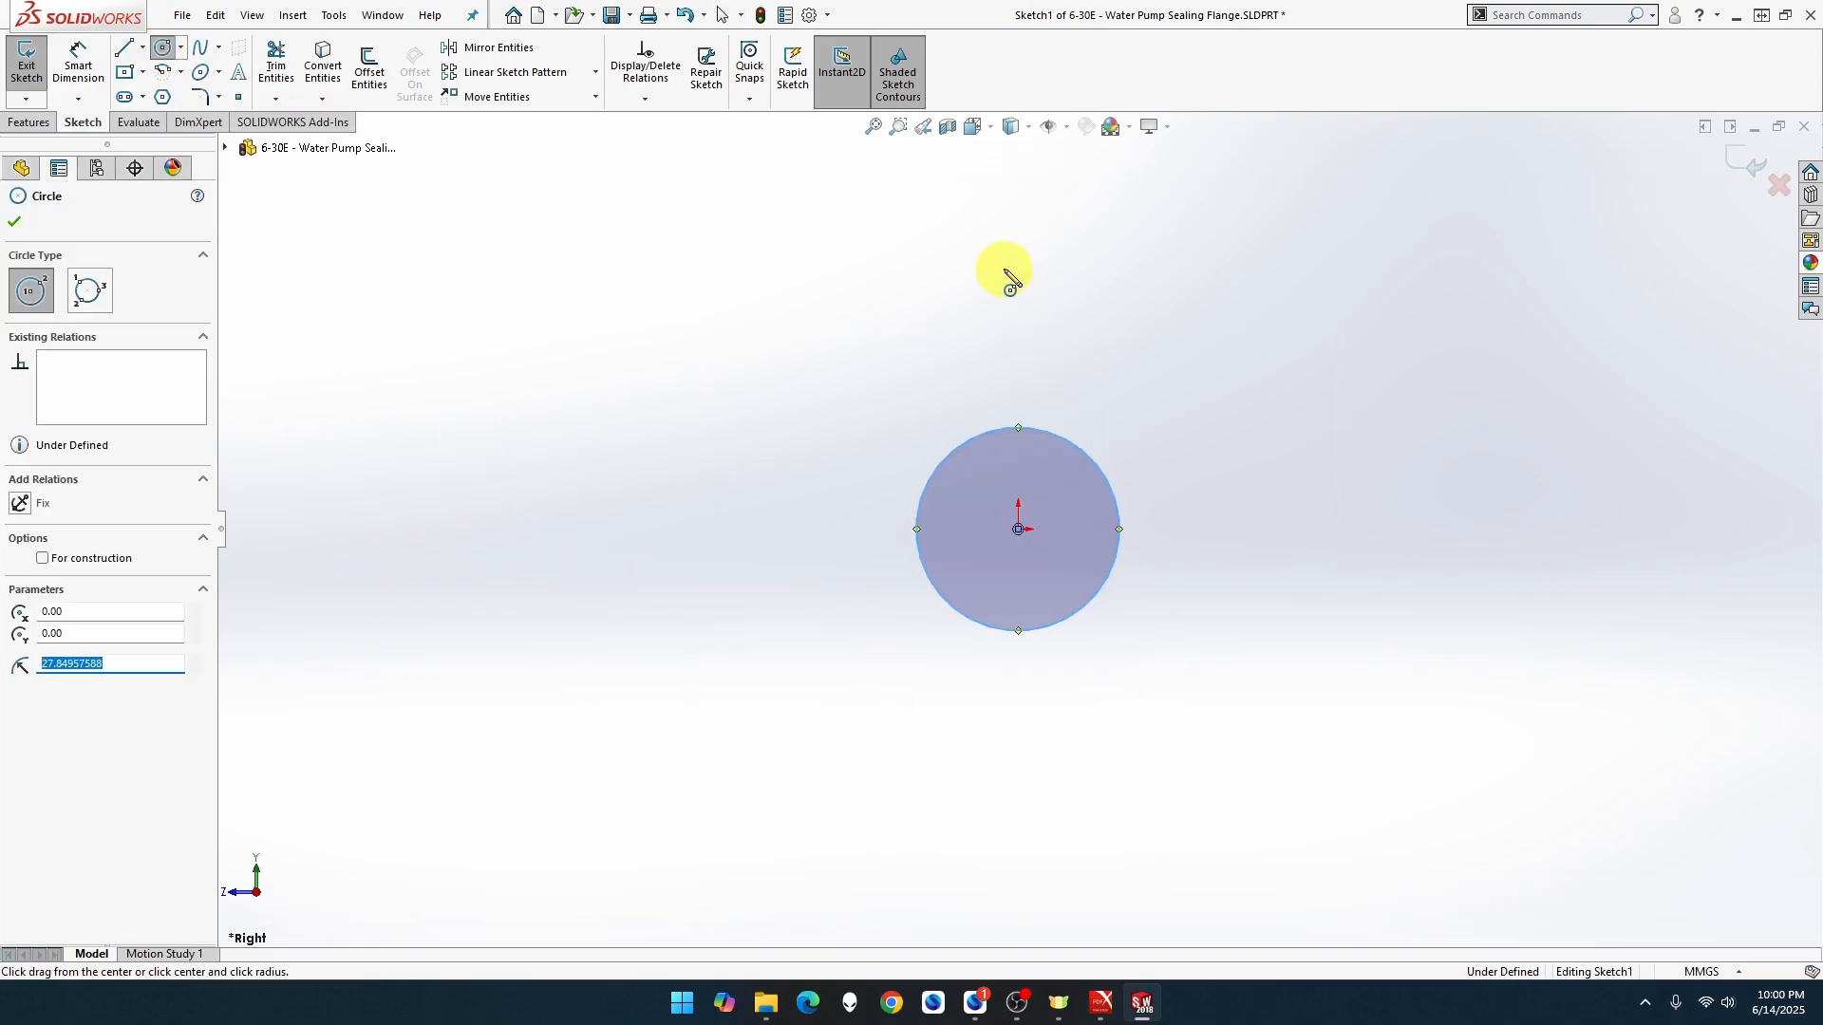
click(1008, 239)
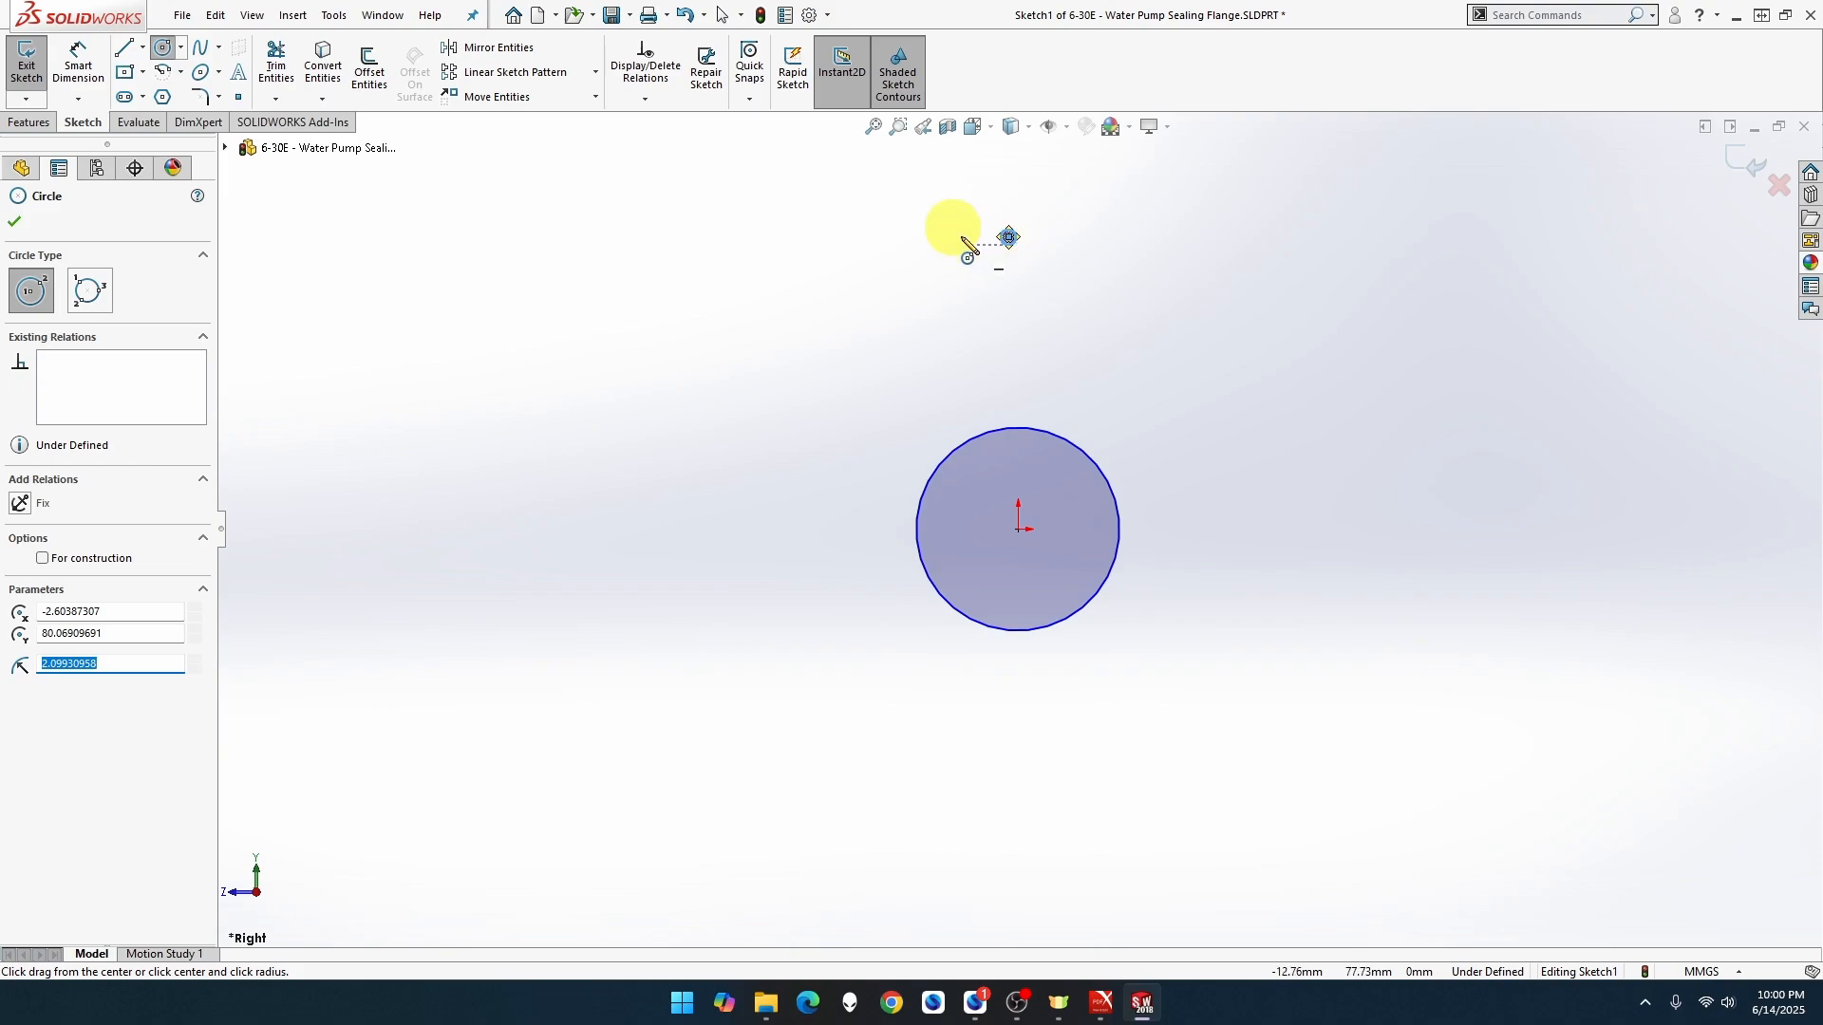
key(Escape)
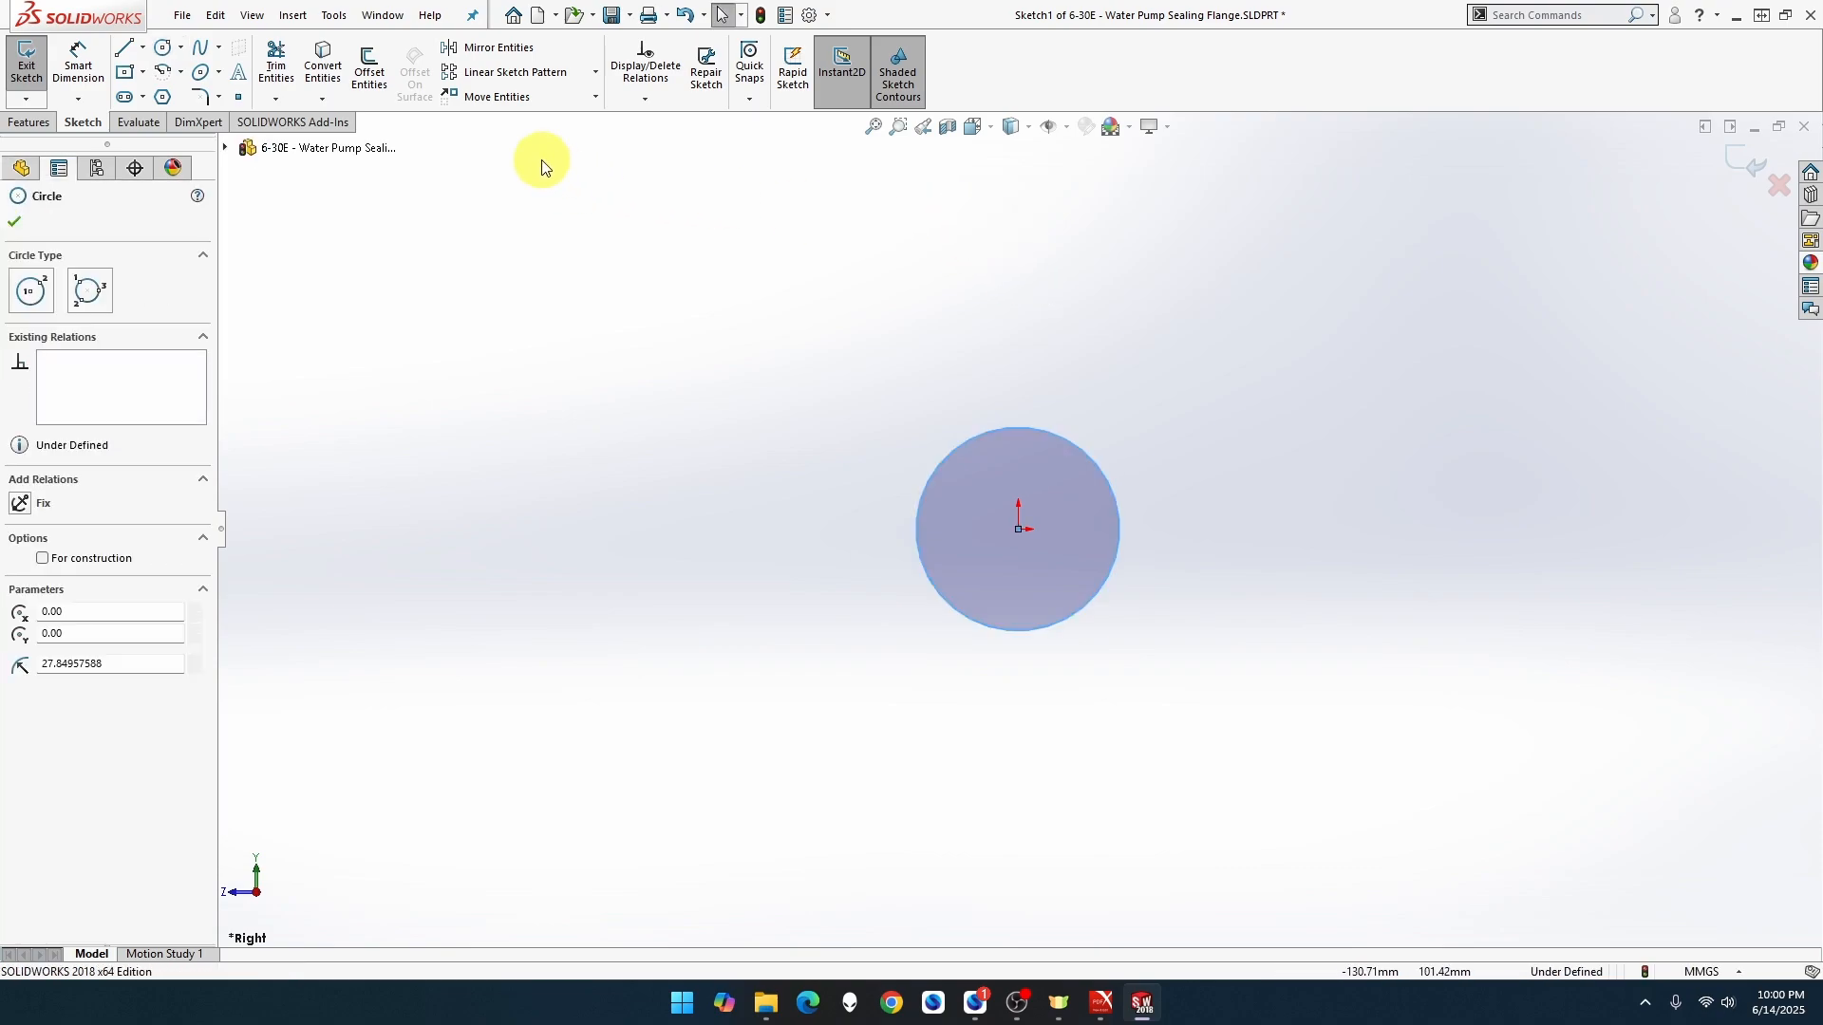
Draw two concentric circles centred about 71 mm directly above the origin, the outer one about 22 mm in radius
click(164, 54)
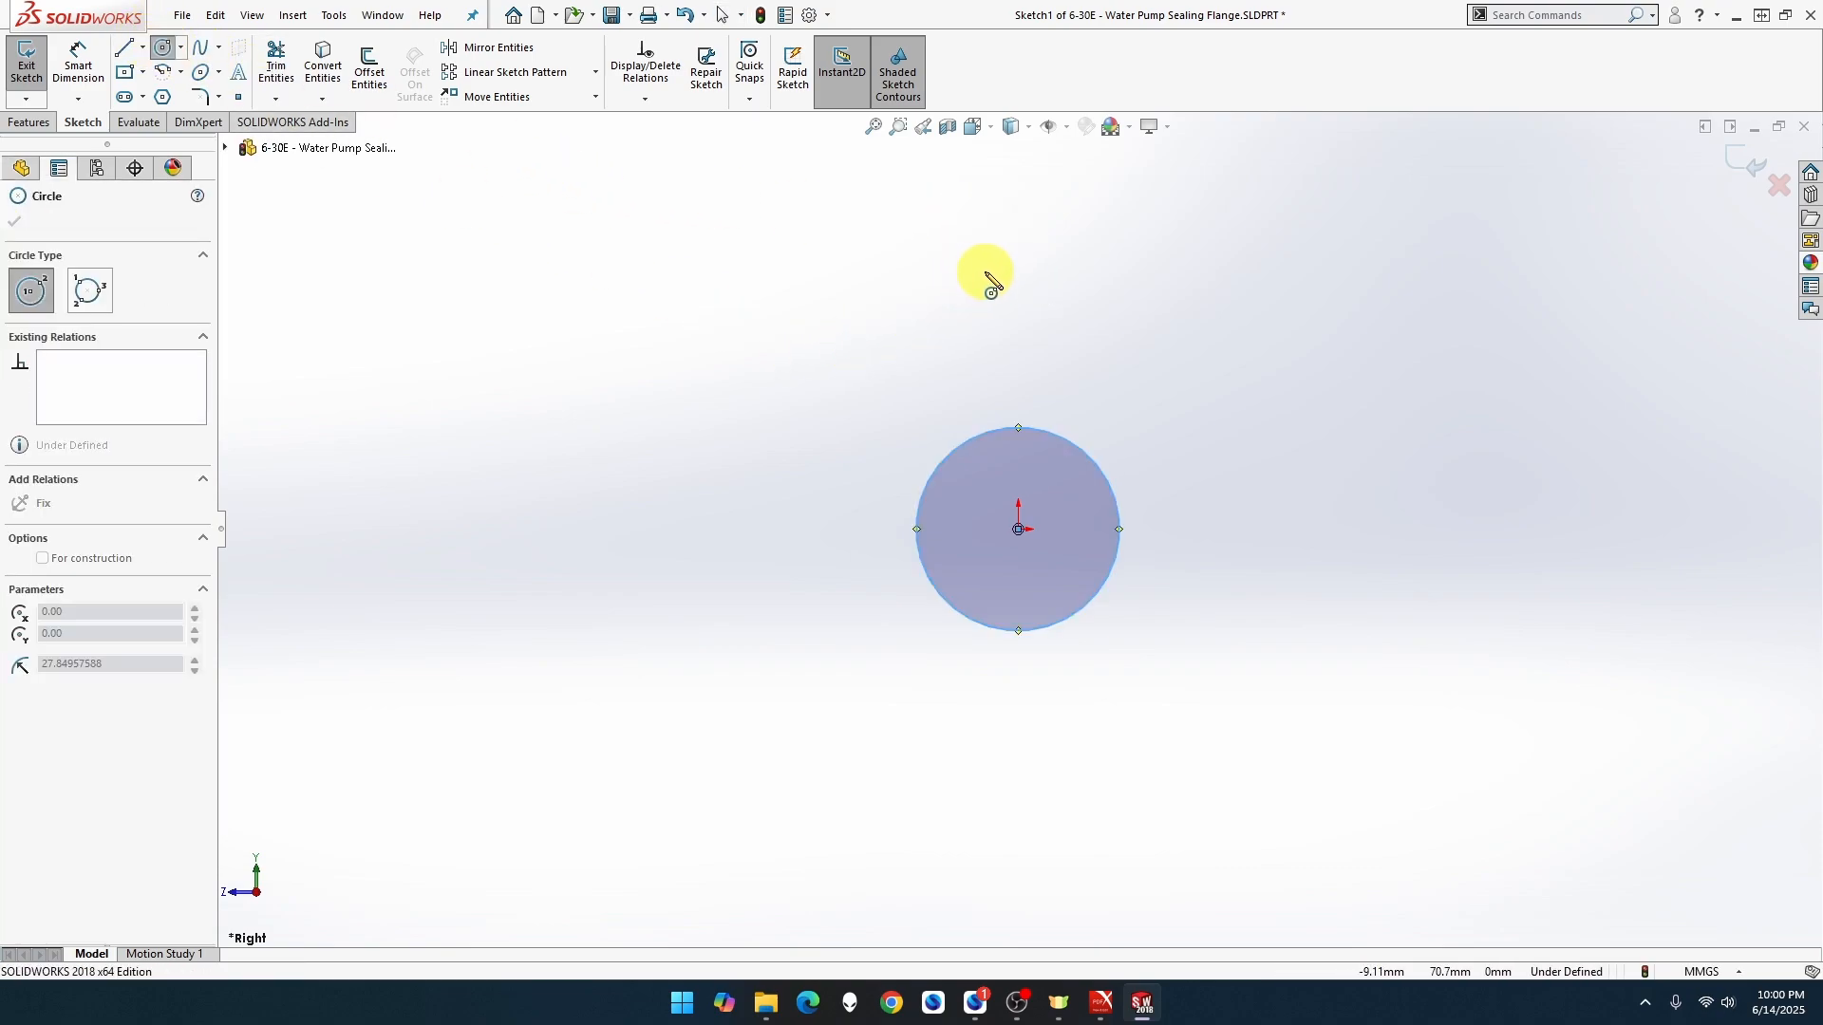
click(1017, 271)
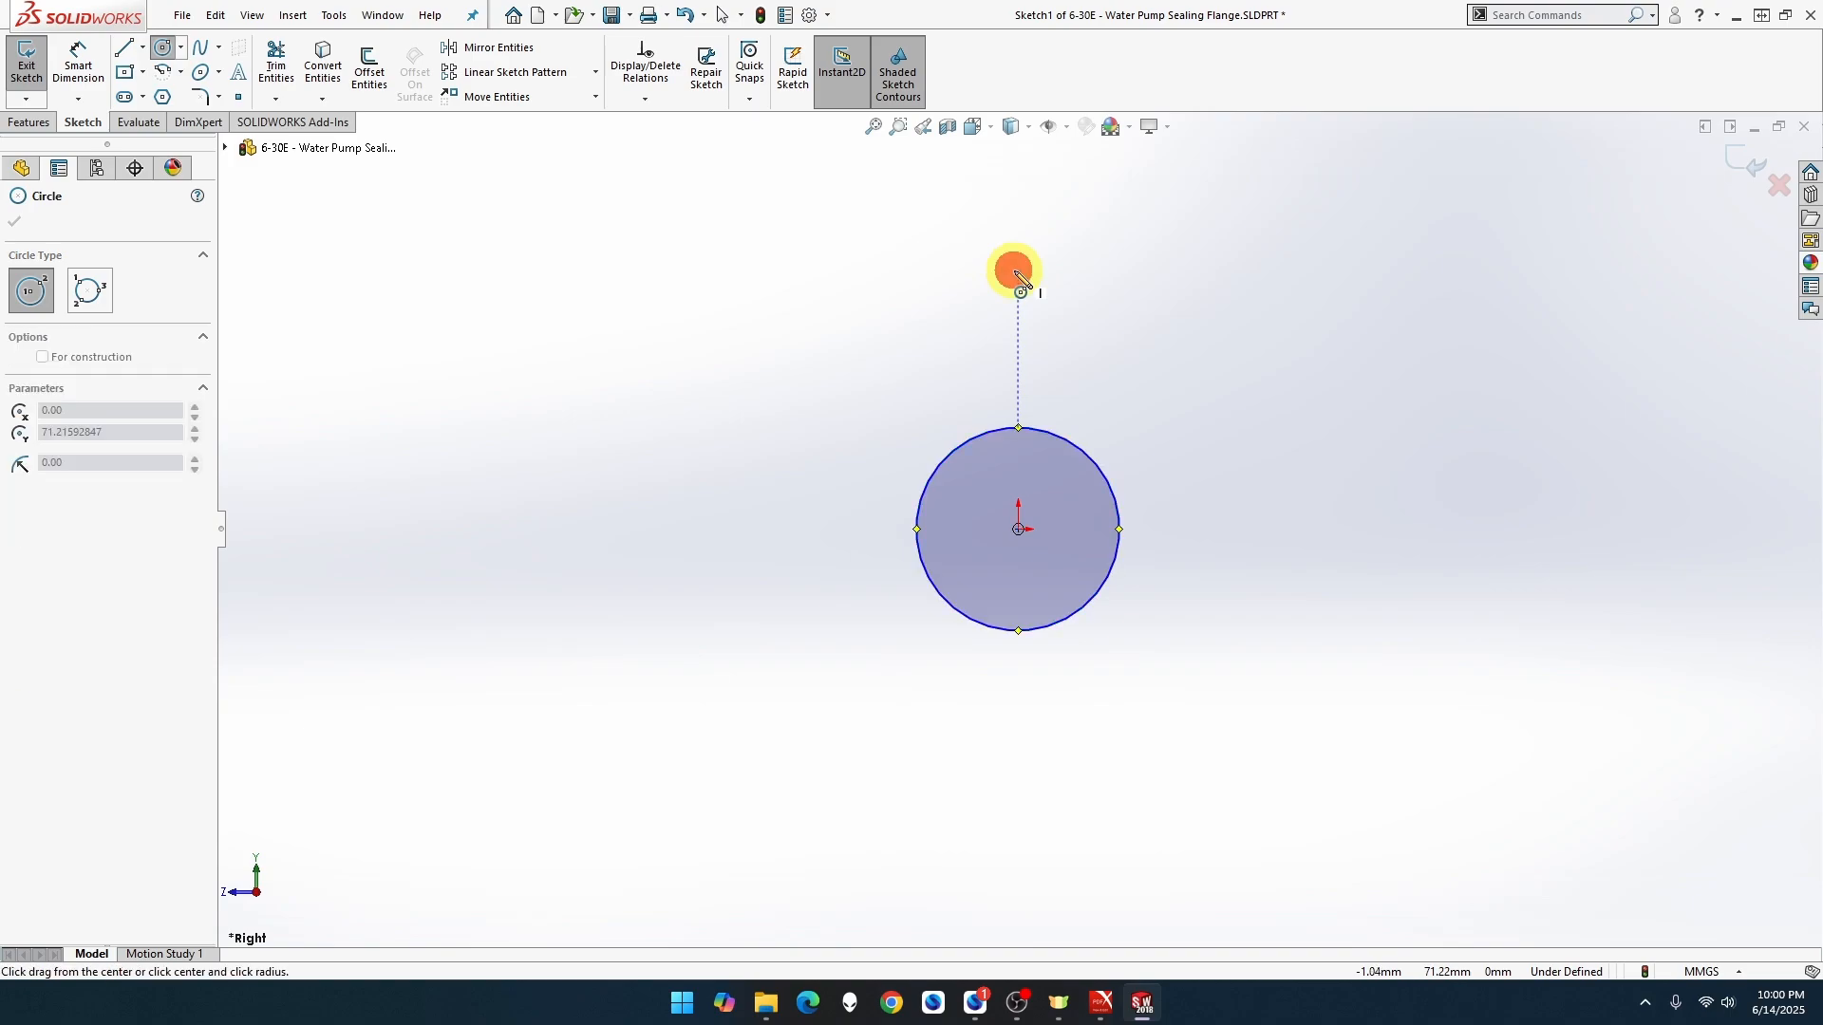
click(1074, 326)
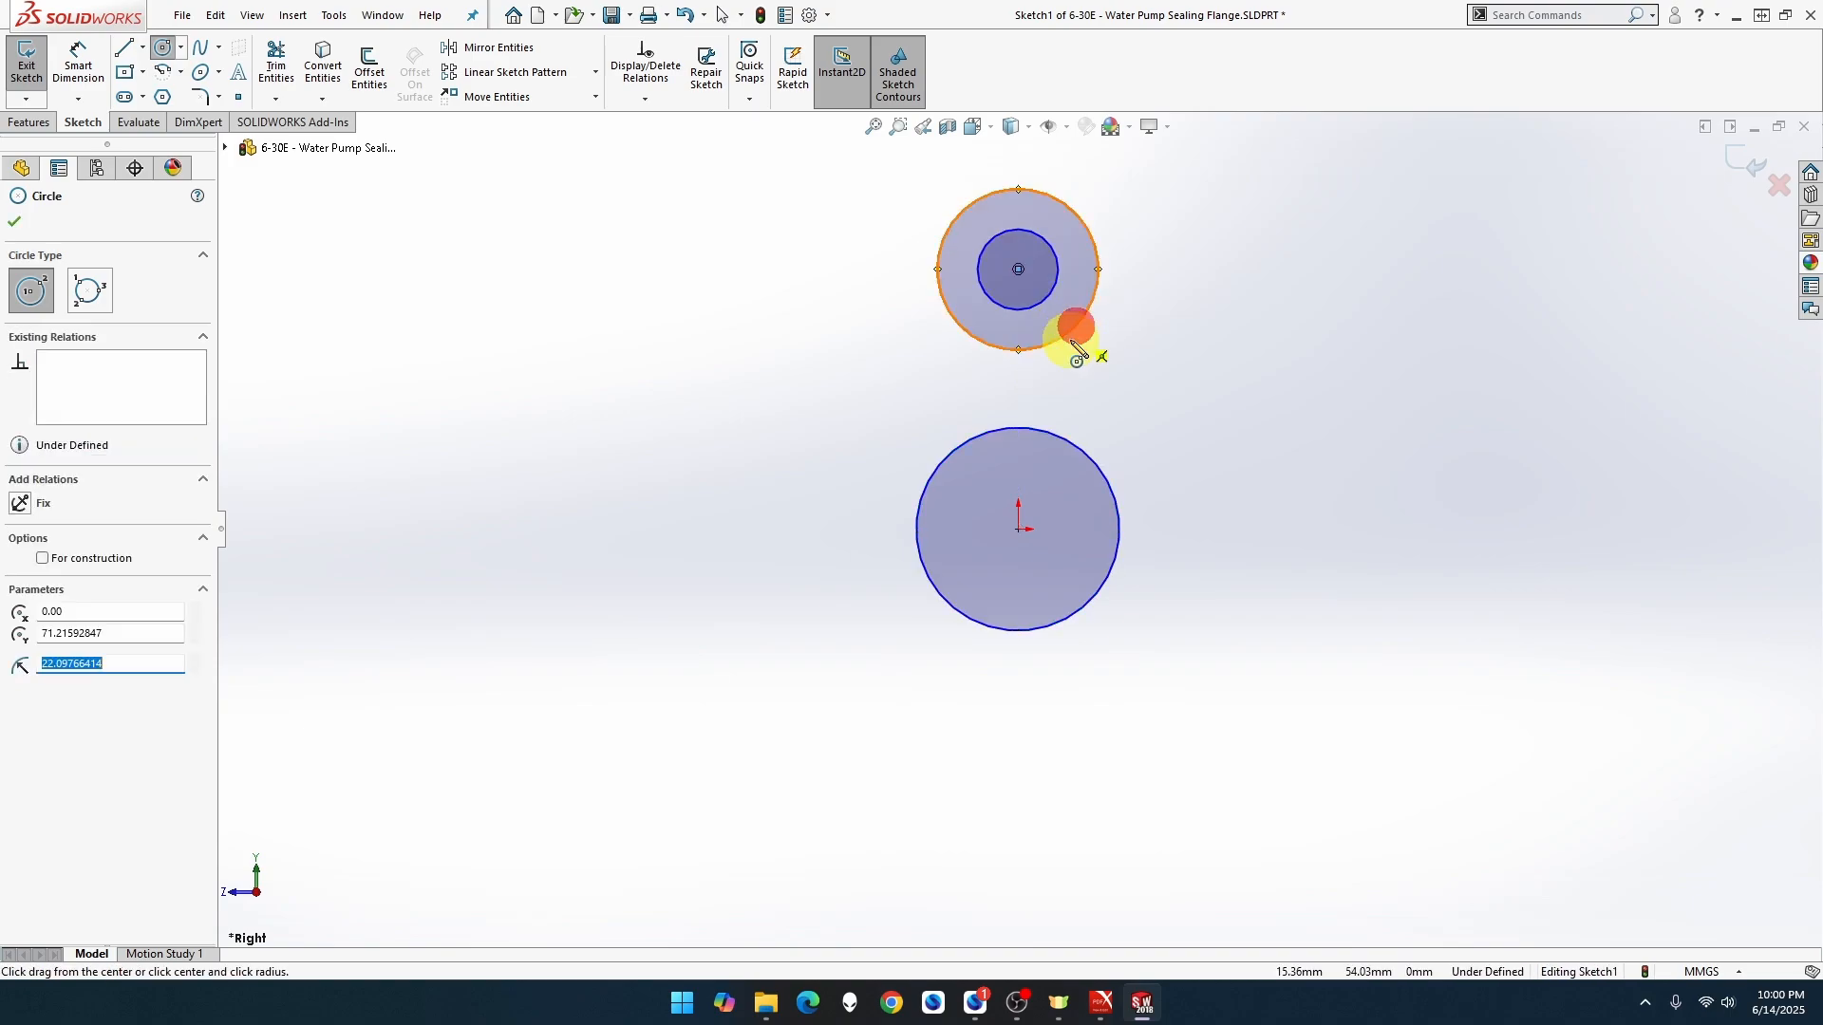
Draw two concentric circles centred about 67 mm below the origin, the inner one about 13 mm in radius
click(1024, 774)
click(1063, 803)
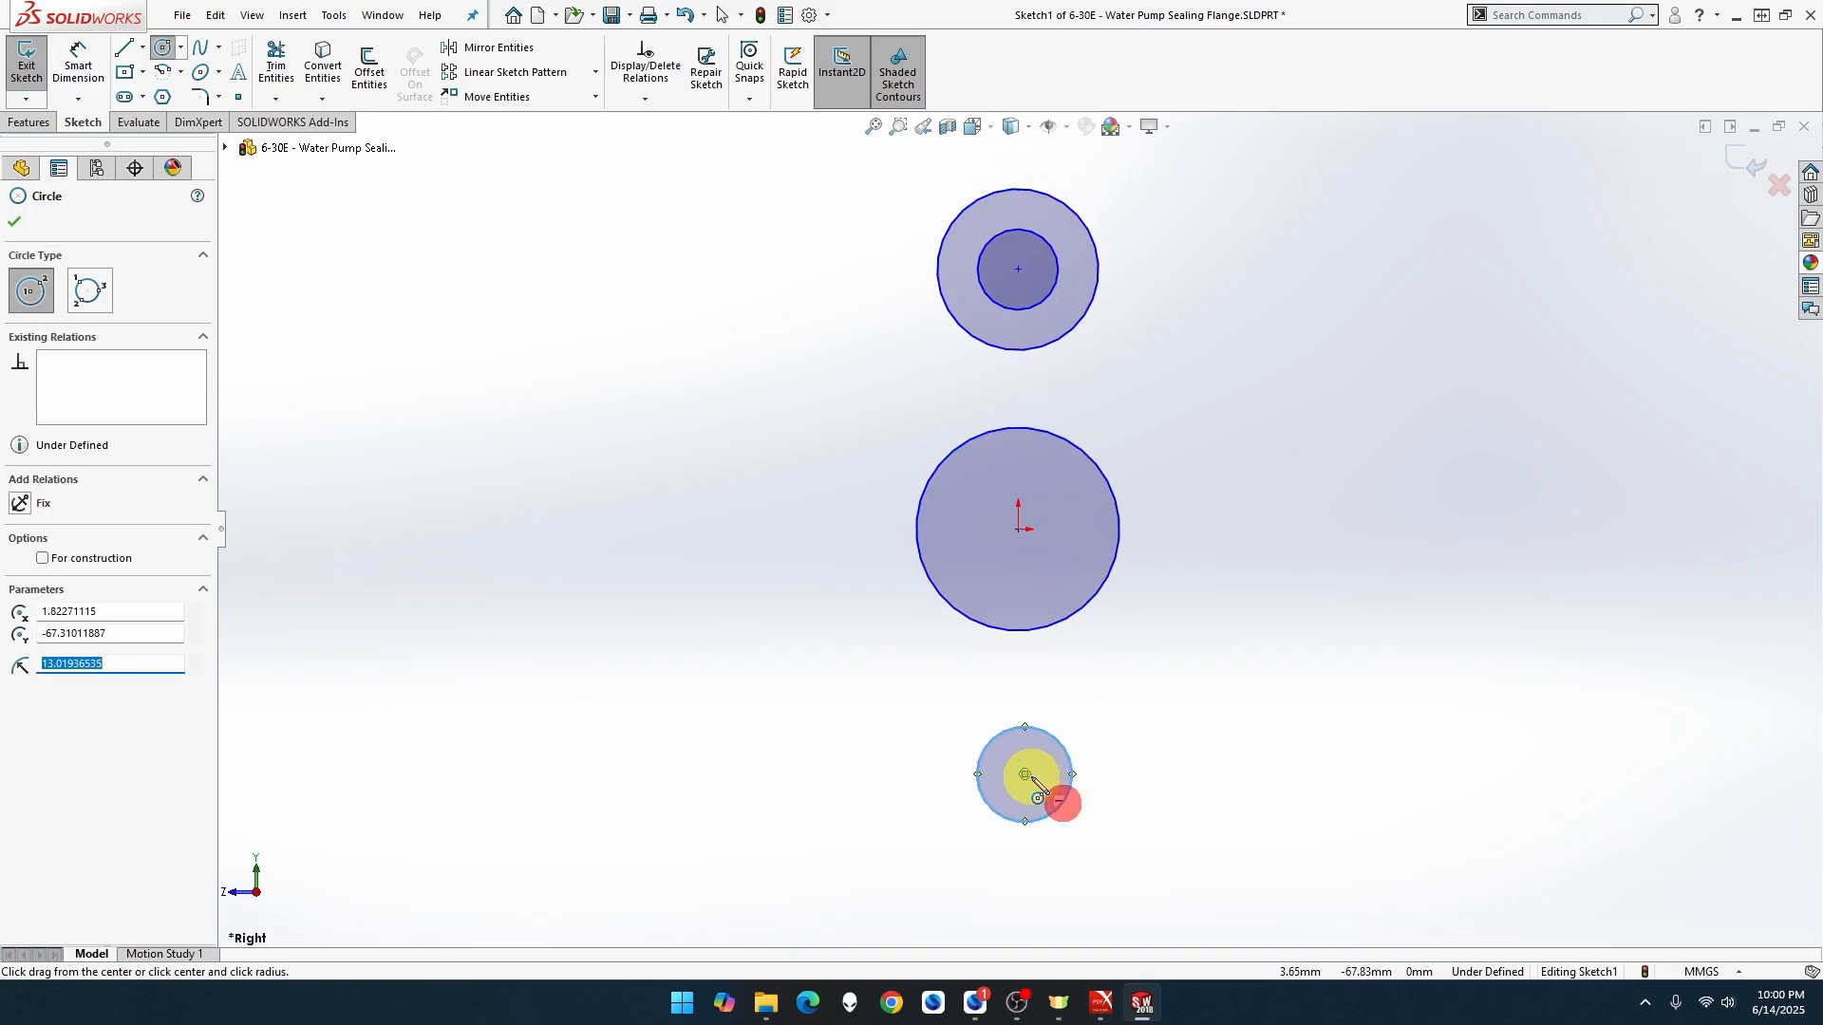
click(1024, 774)
click(1098, 815)
key(Escape)
Align the centres of the upper and lower circle pairs and the origin with a Vertical relation
click(1025, 773)
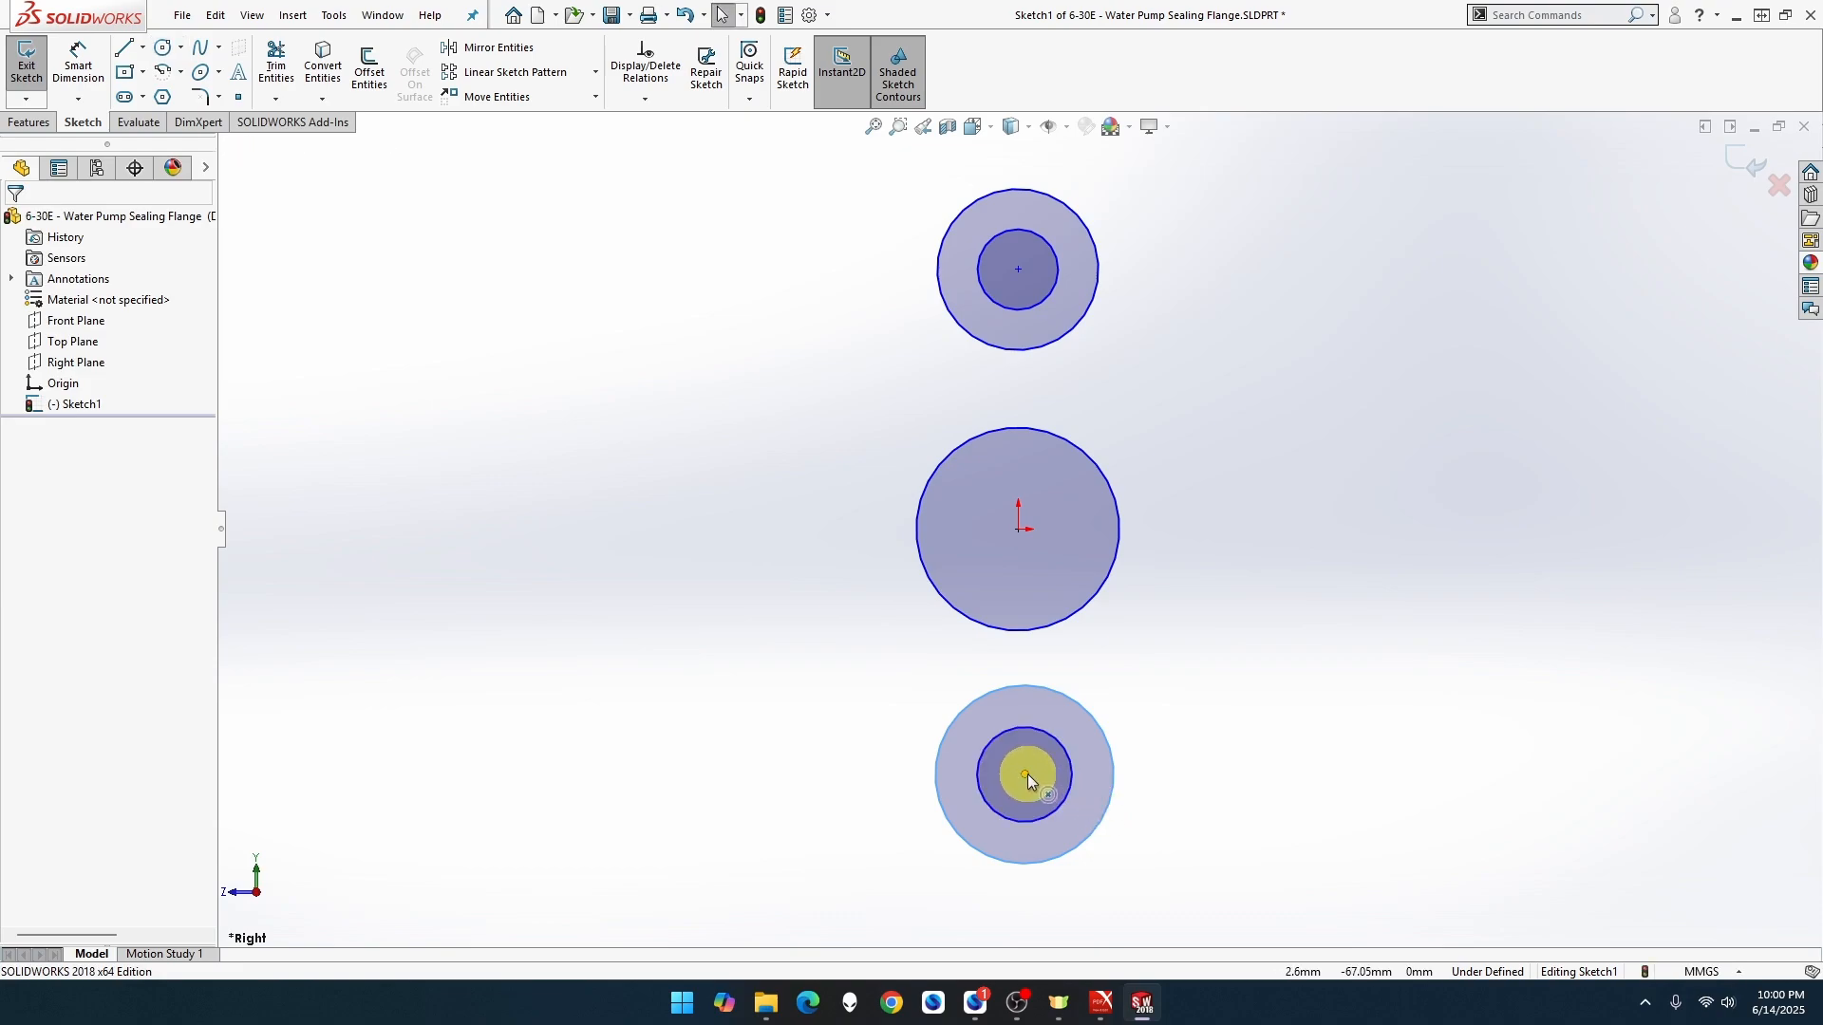
click(1018, 528)
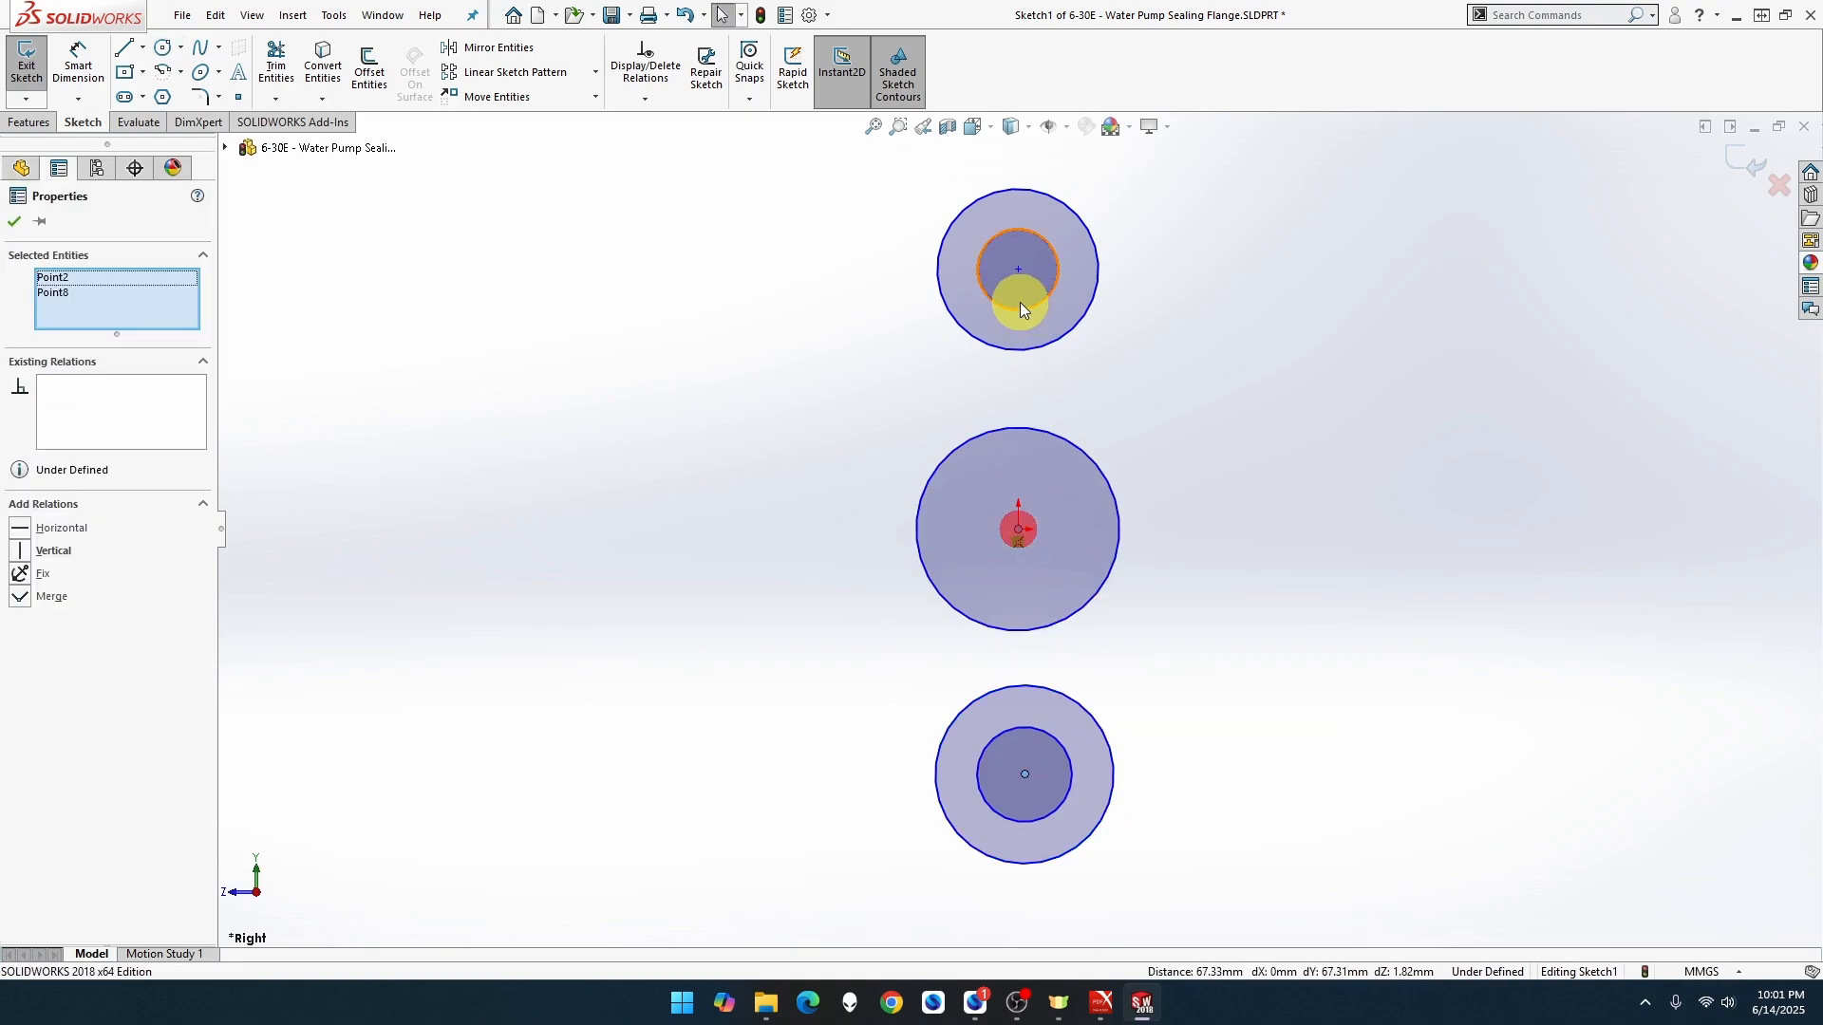
ctrl+click(1017, 270)
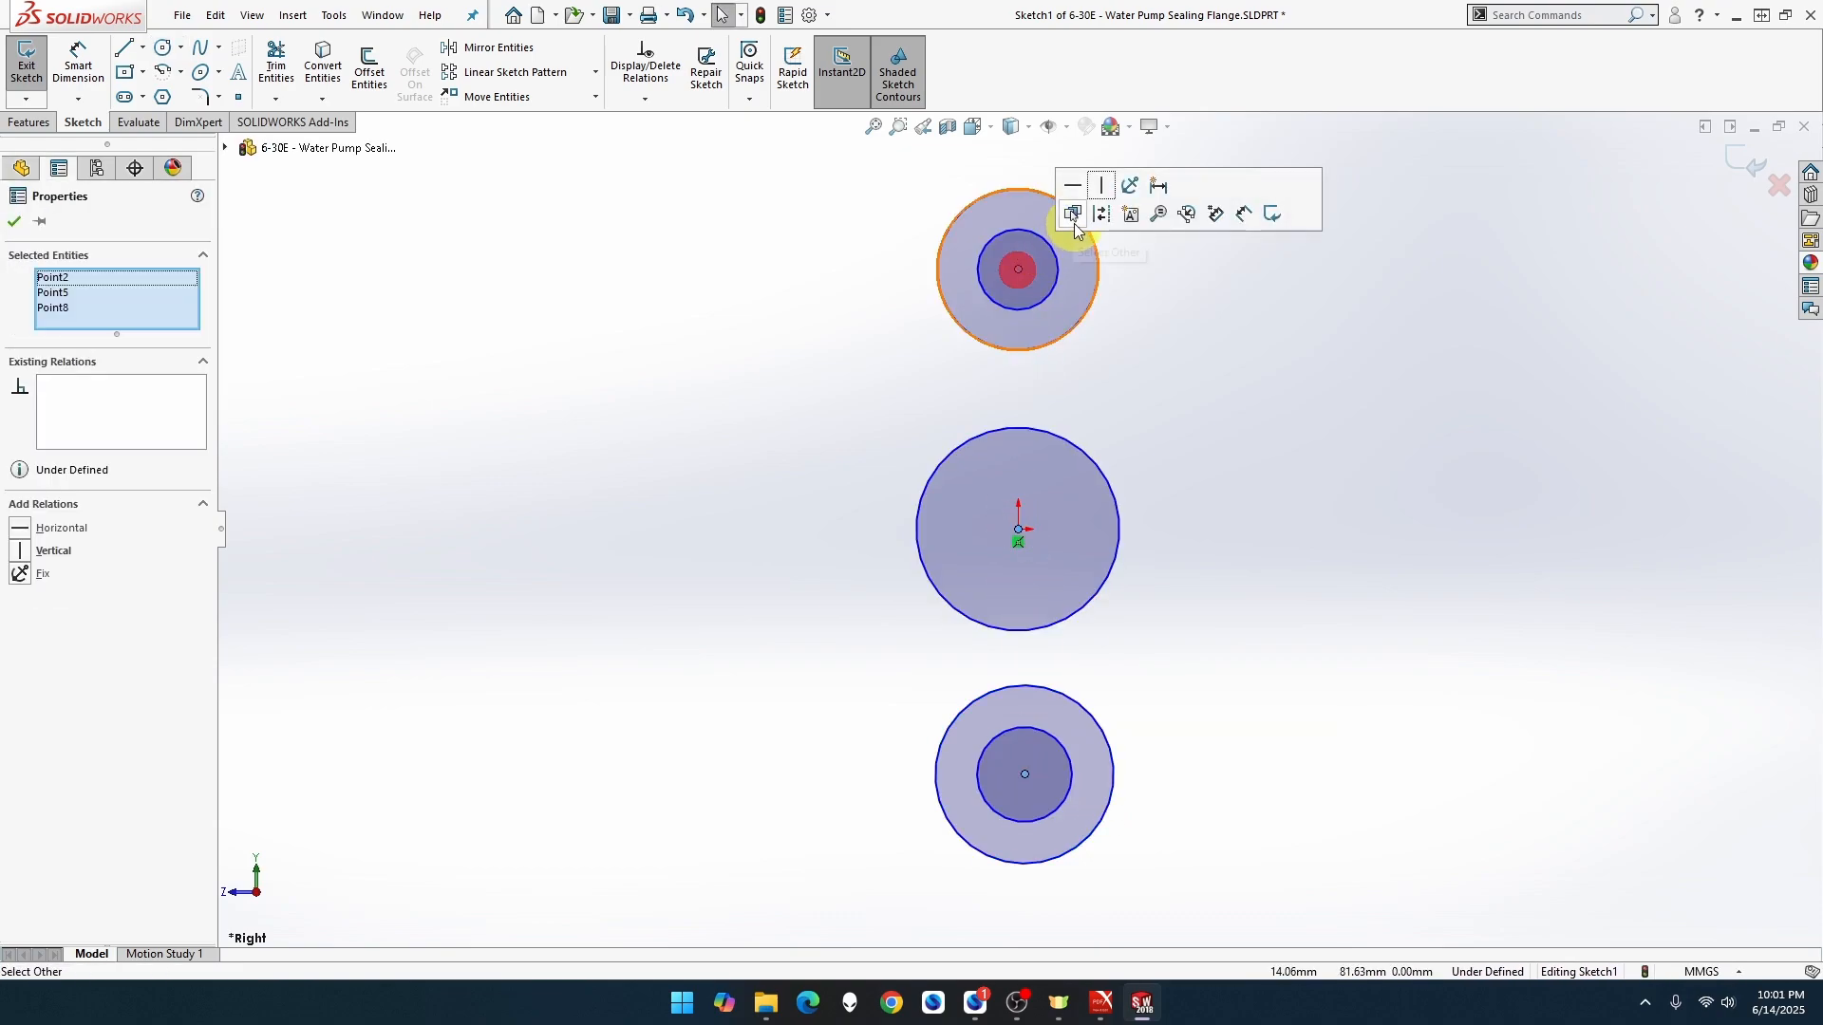
click(1101, 184)
click(1137, 310)
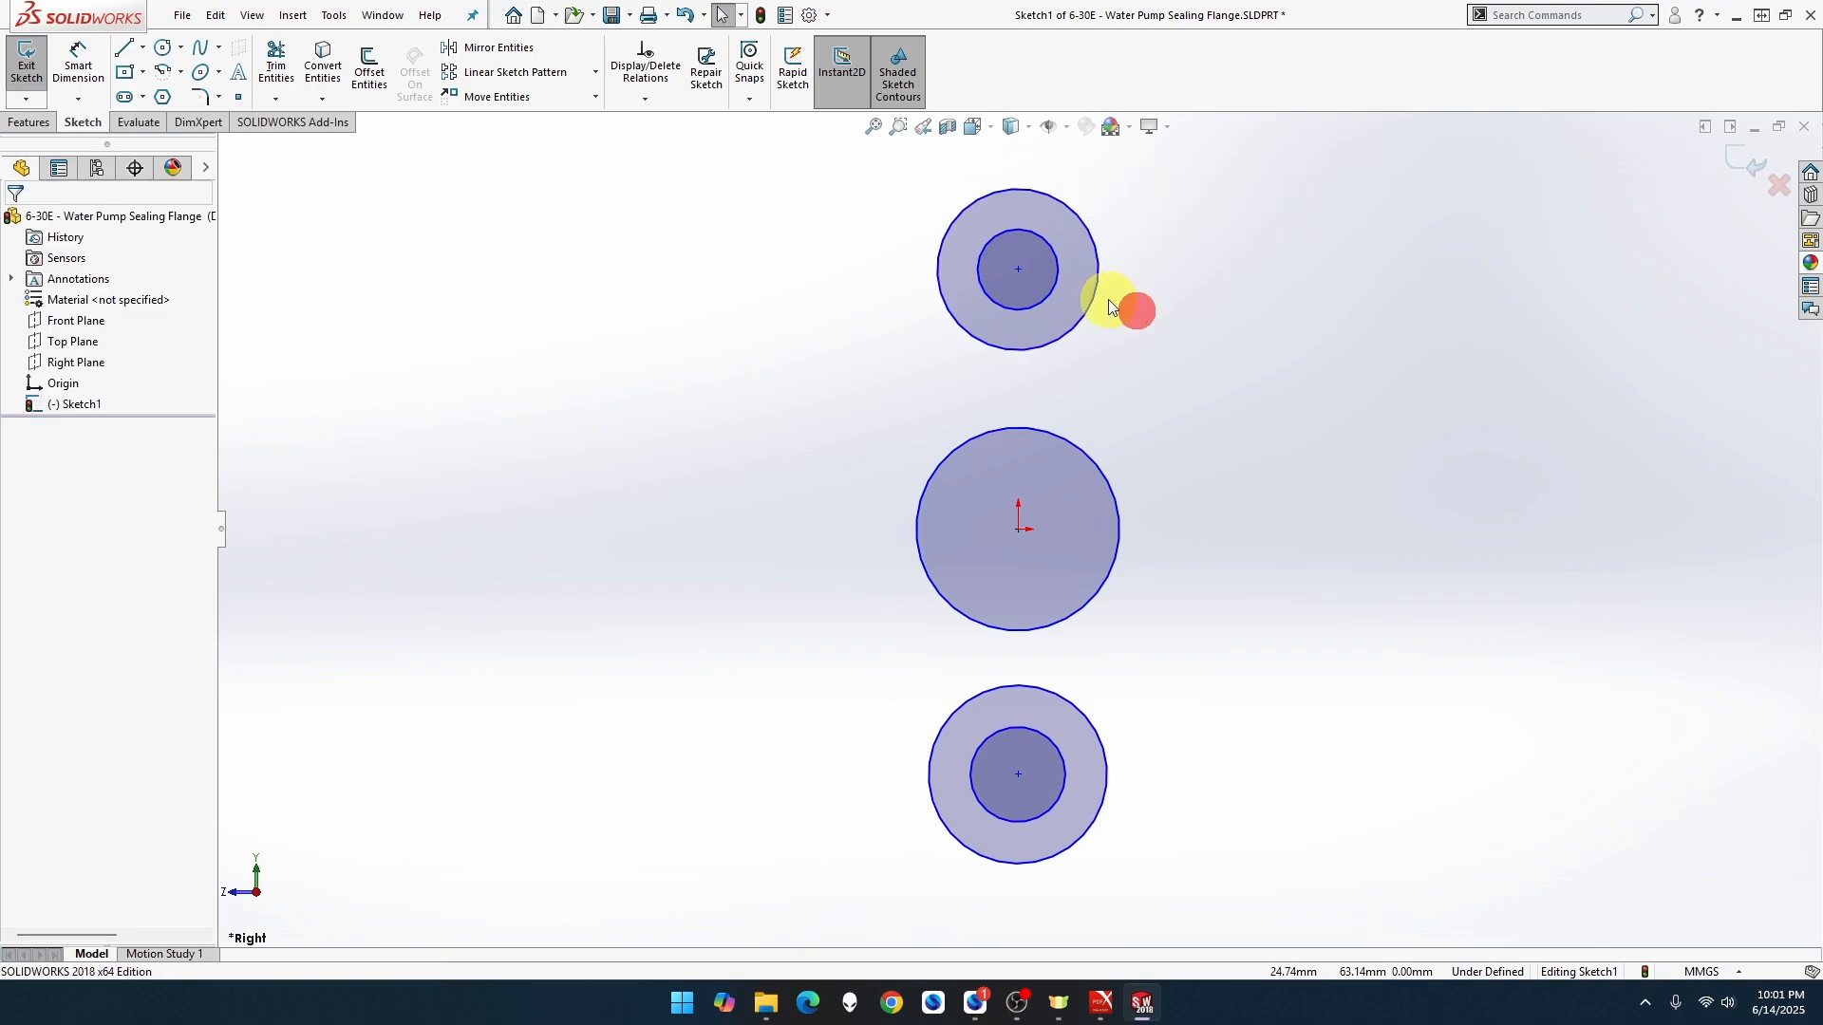
Add Equal relations between the two outer circles and between the two inner circles of the upper and lower pairs
click(1097, 299)
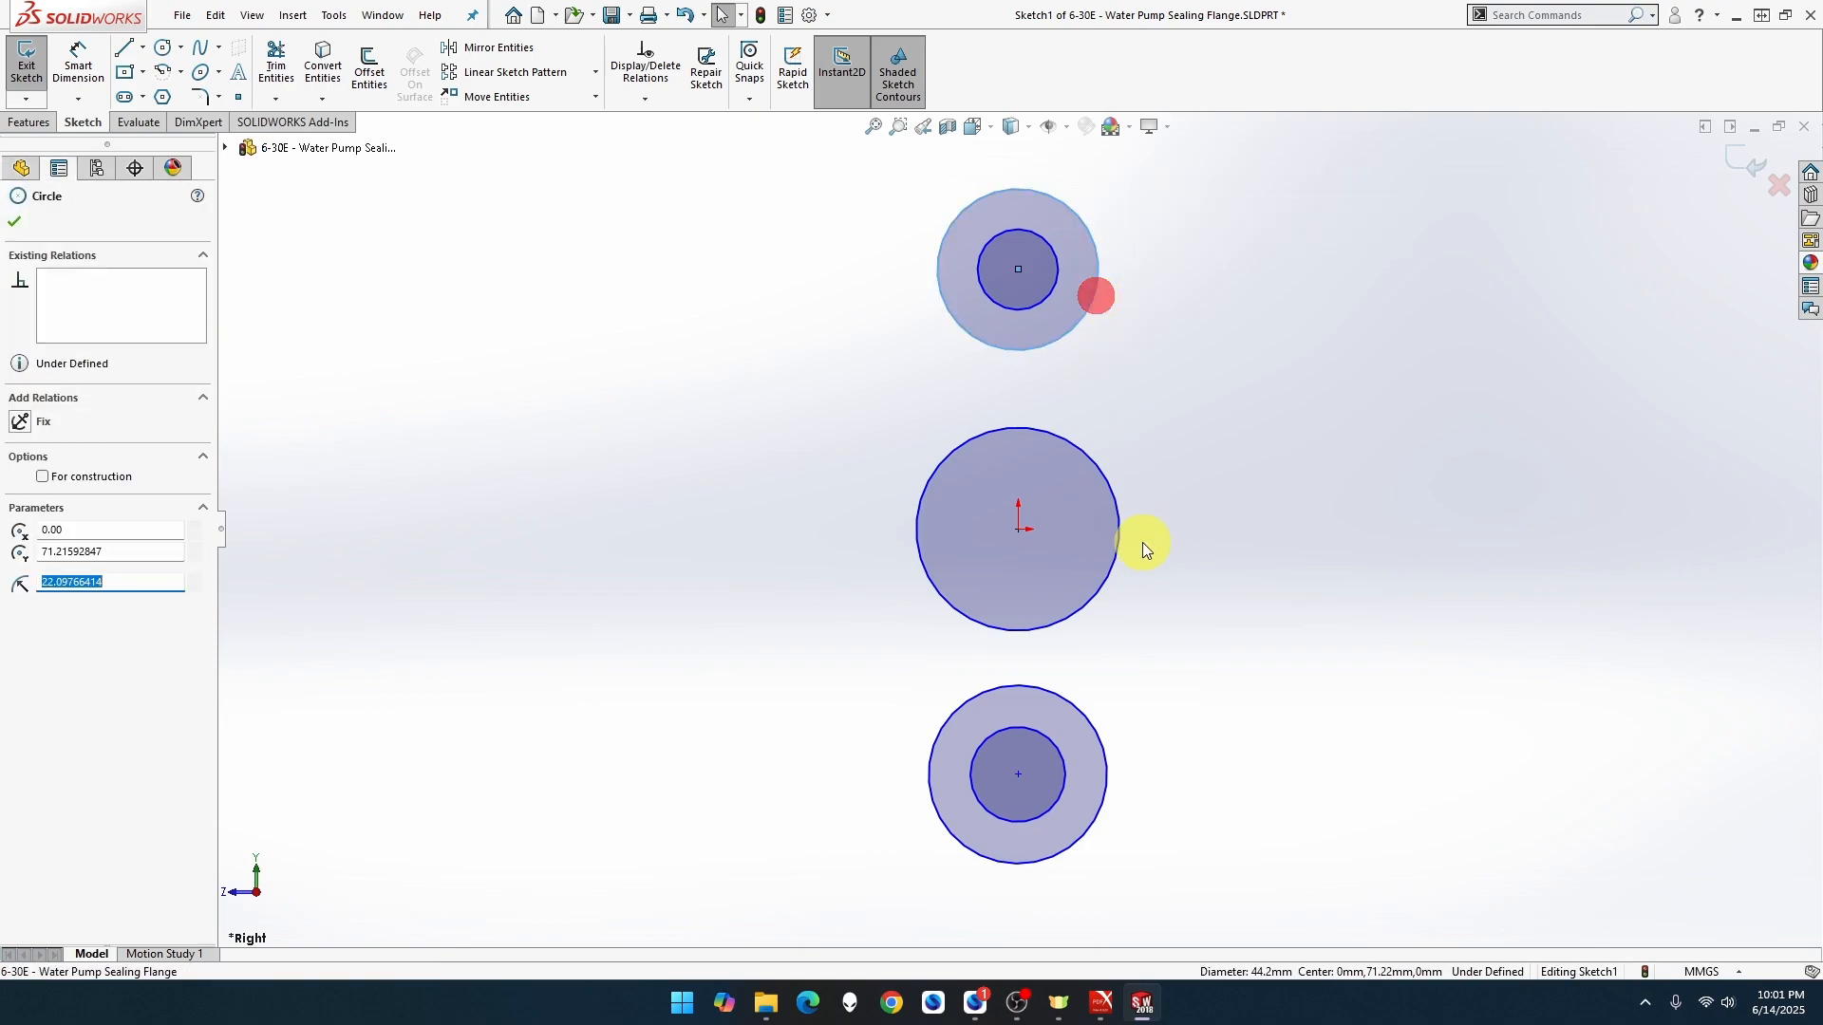
ctrl+click(1088, 719)
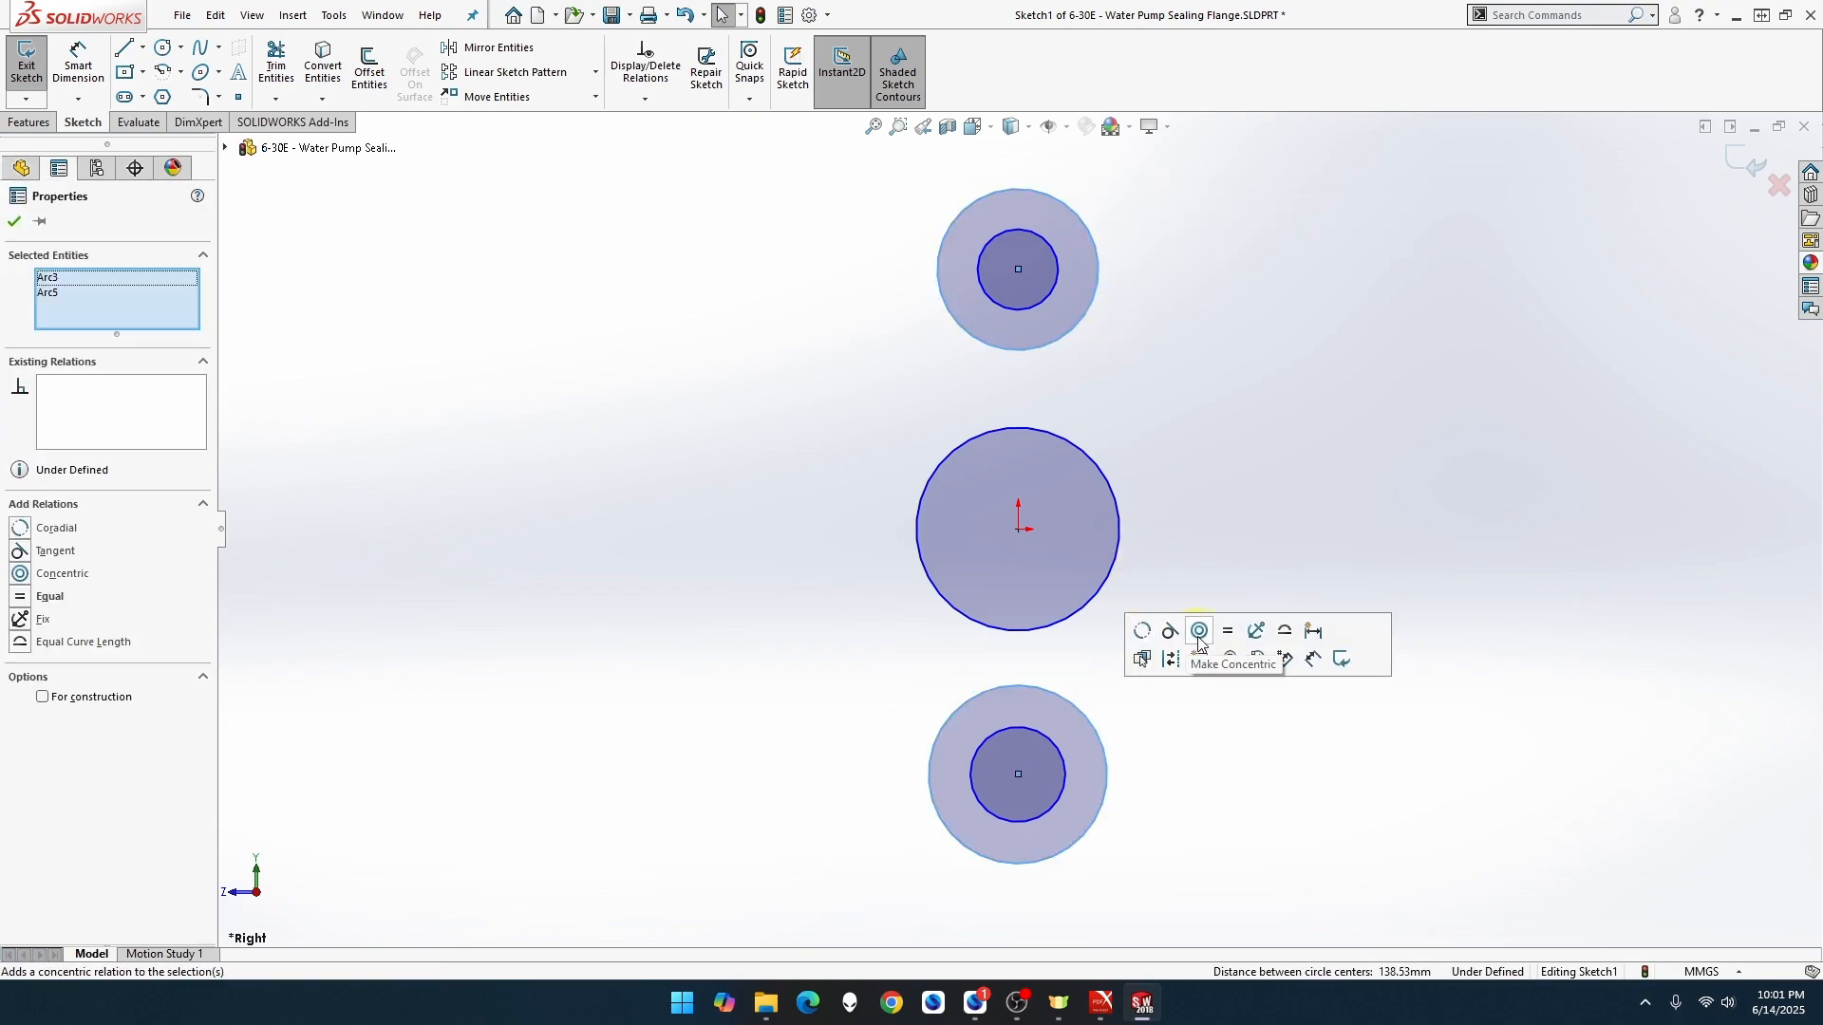
click(1227, 633)
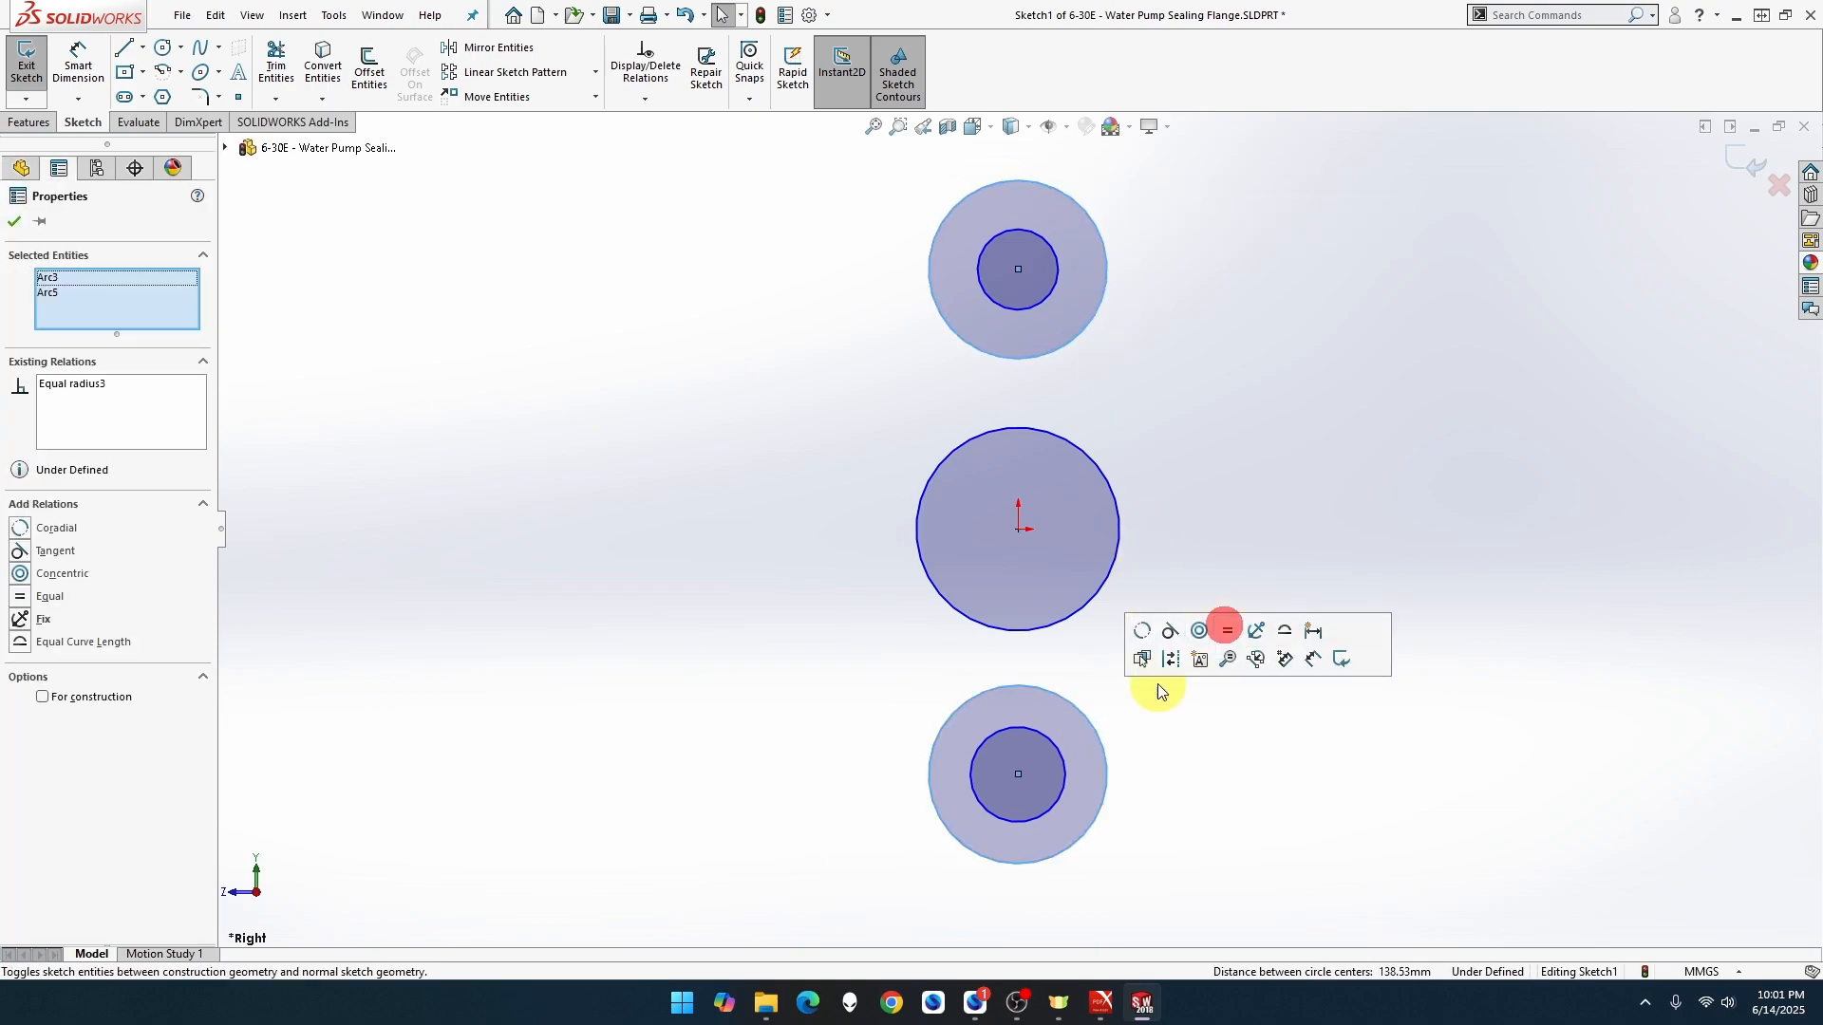
click(1056, 748)
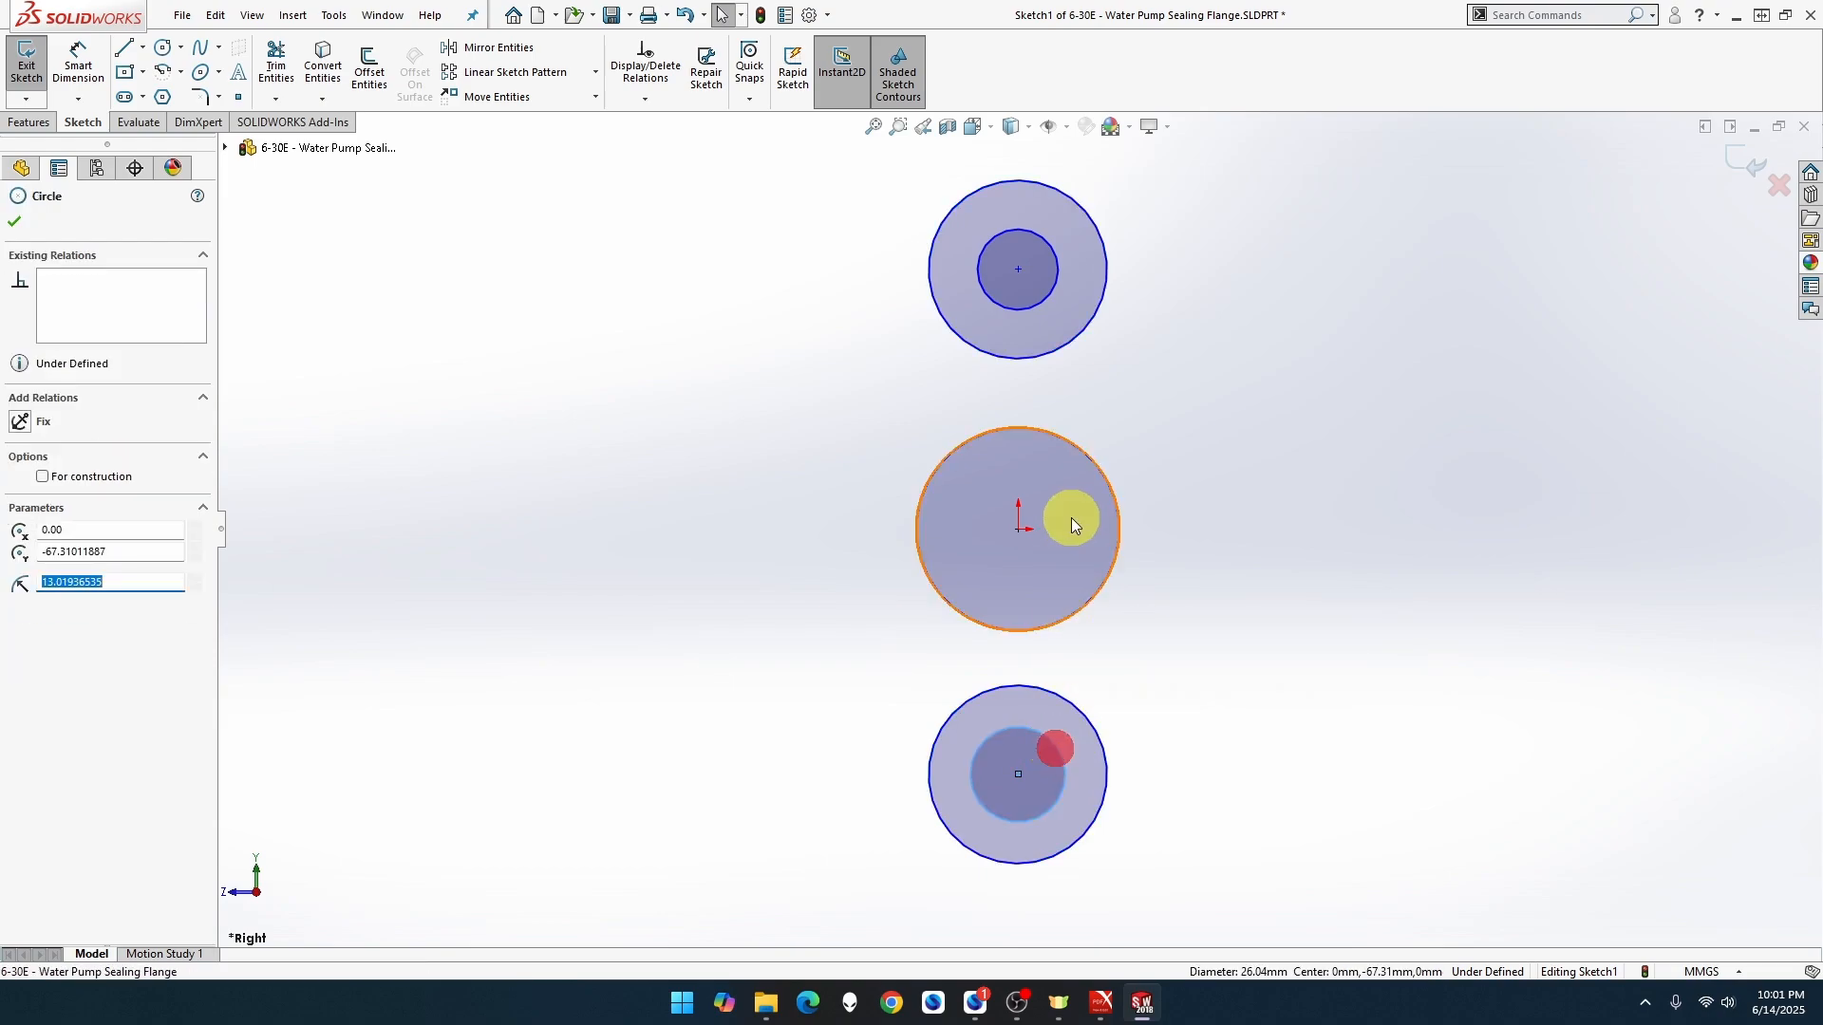
ctrl+click(1050, 299)
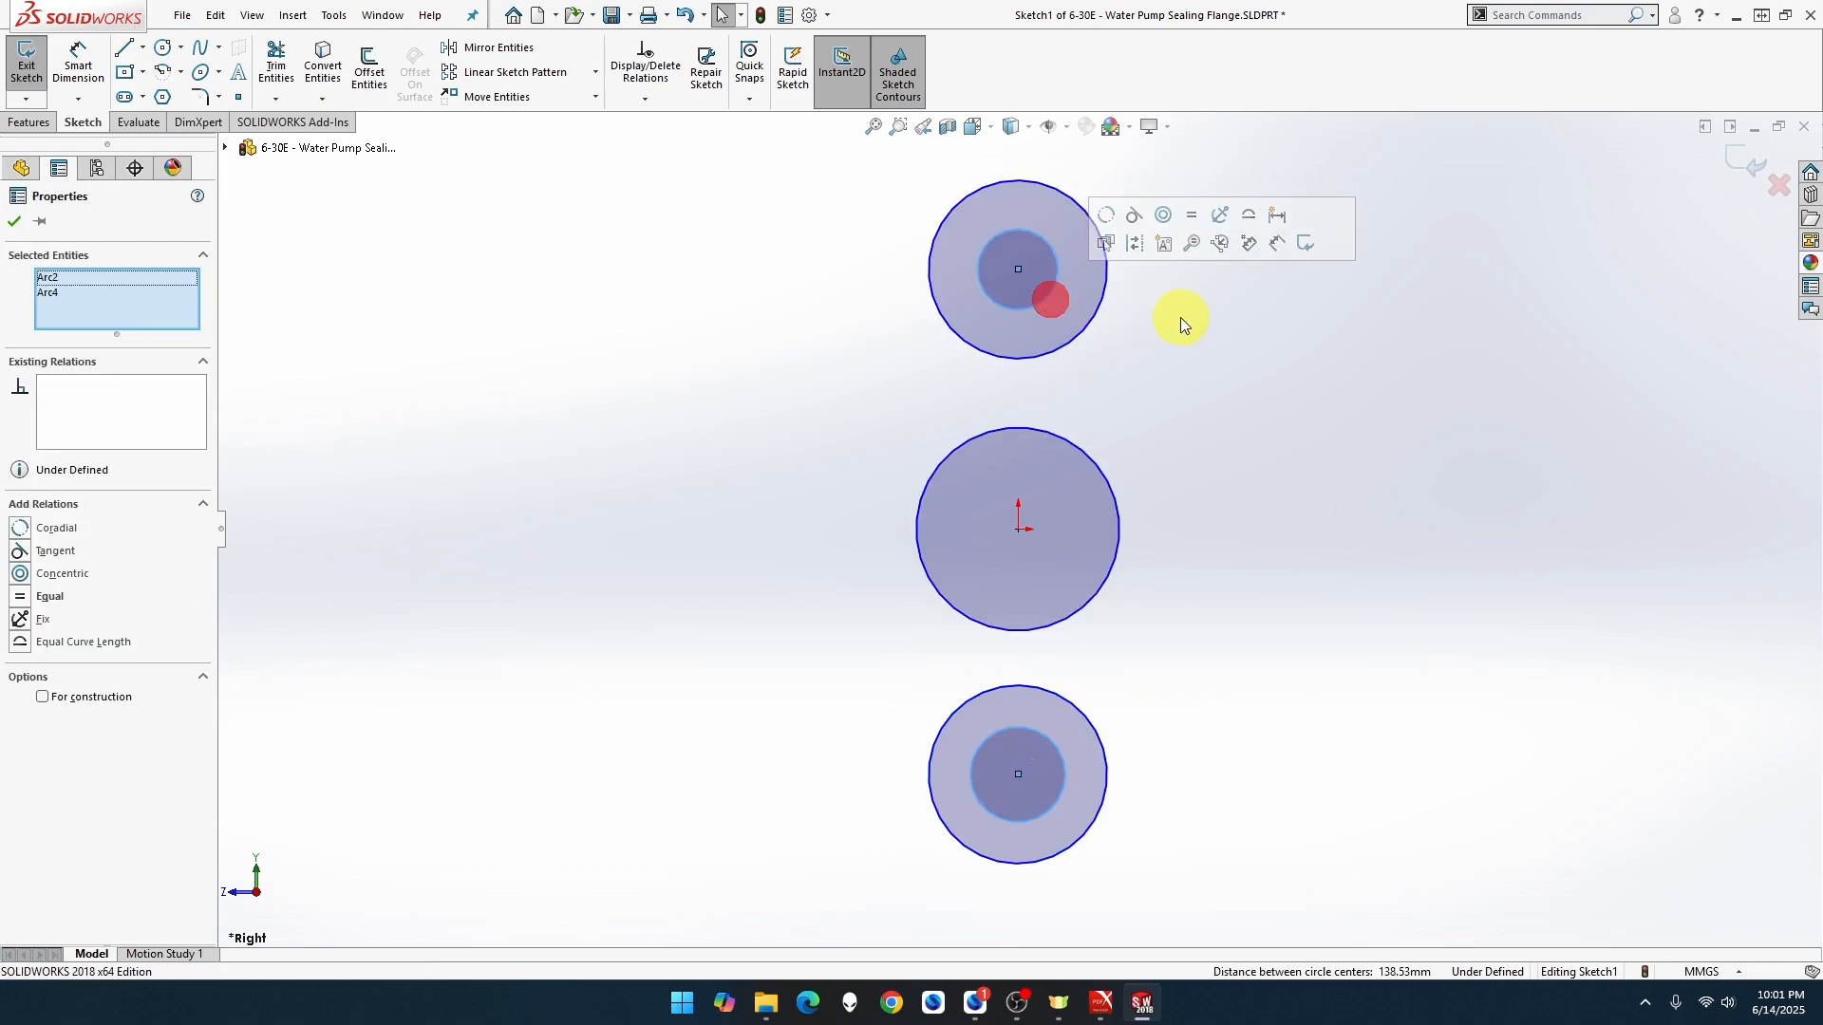
click(1191, 213)
click(1160, 363)
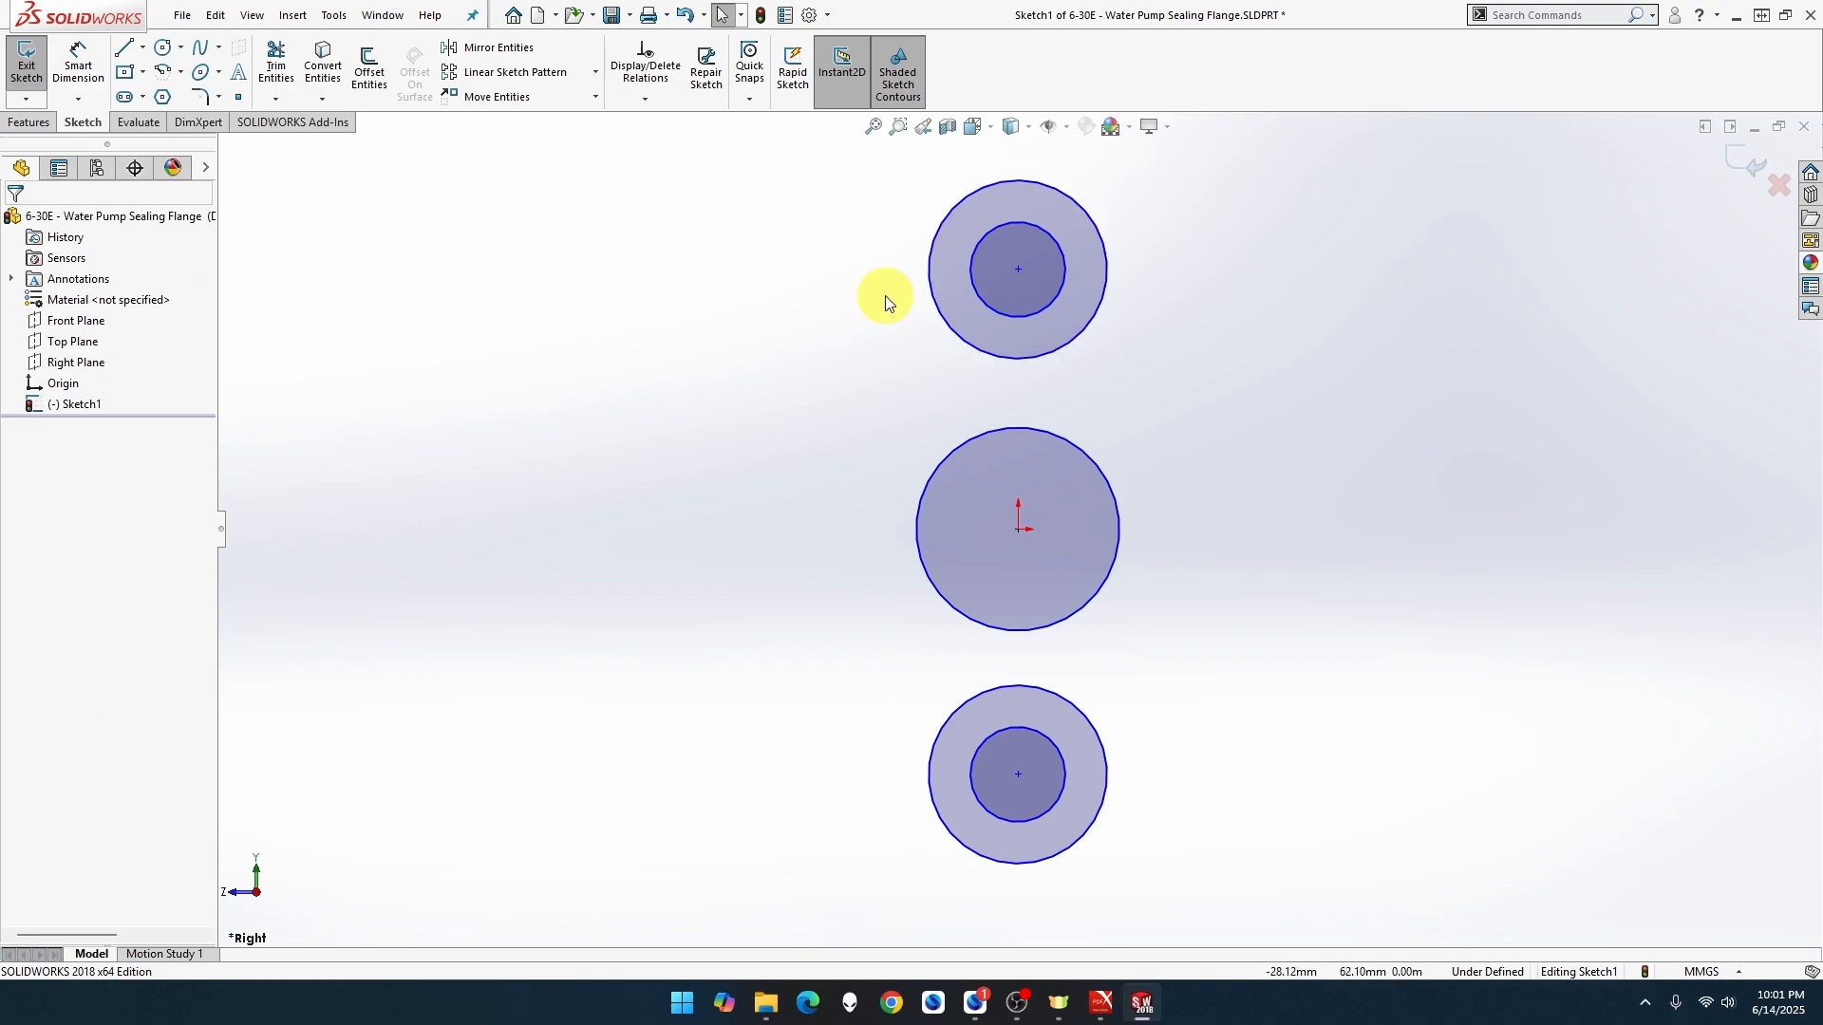
Dimension the central circle's diameter as 38 mm
click(80, 70)
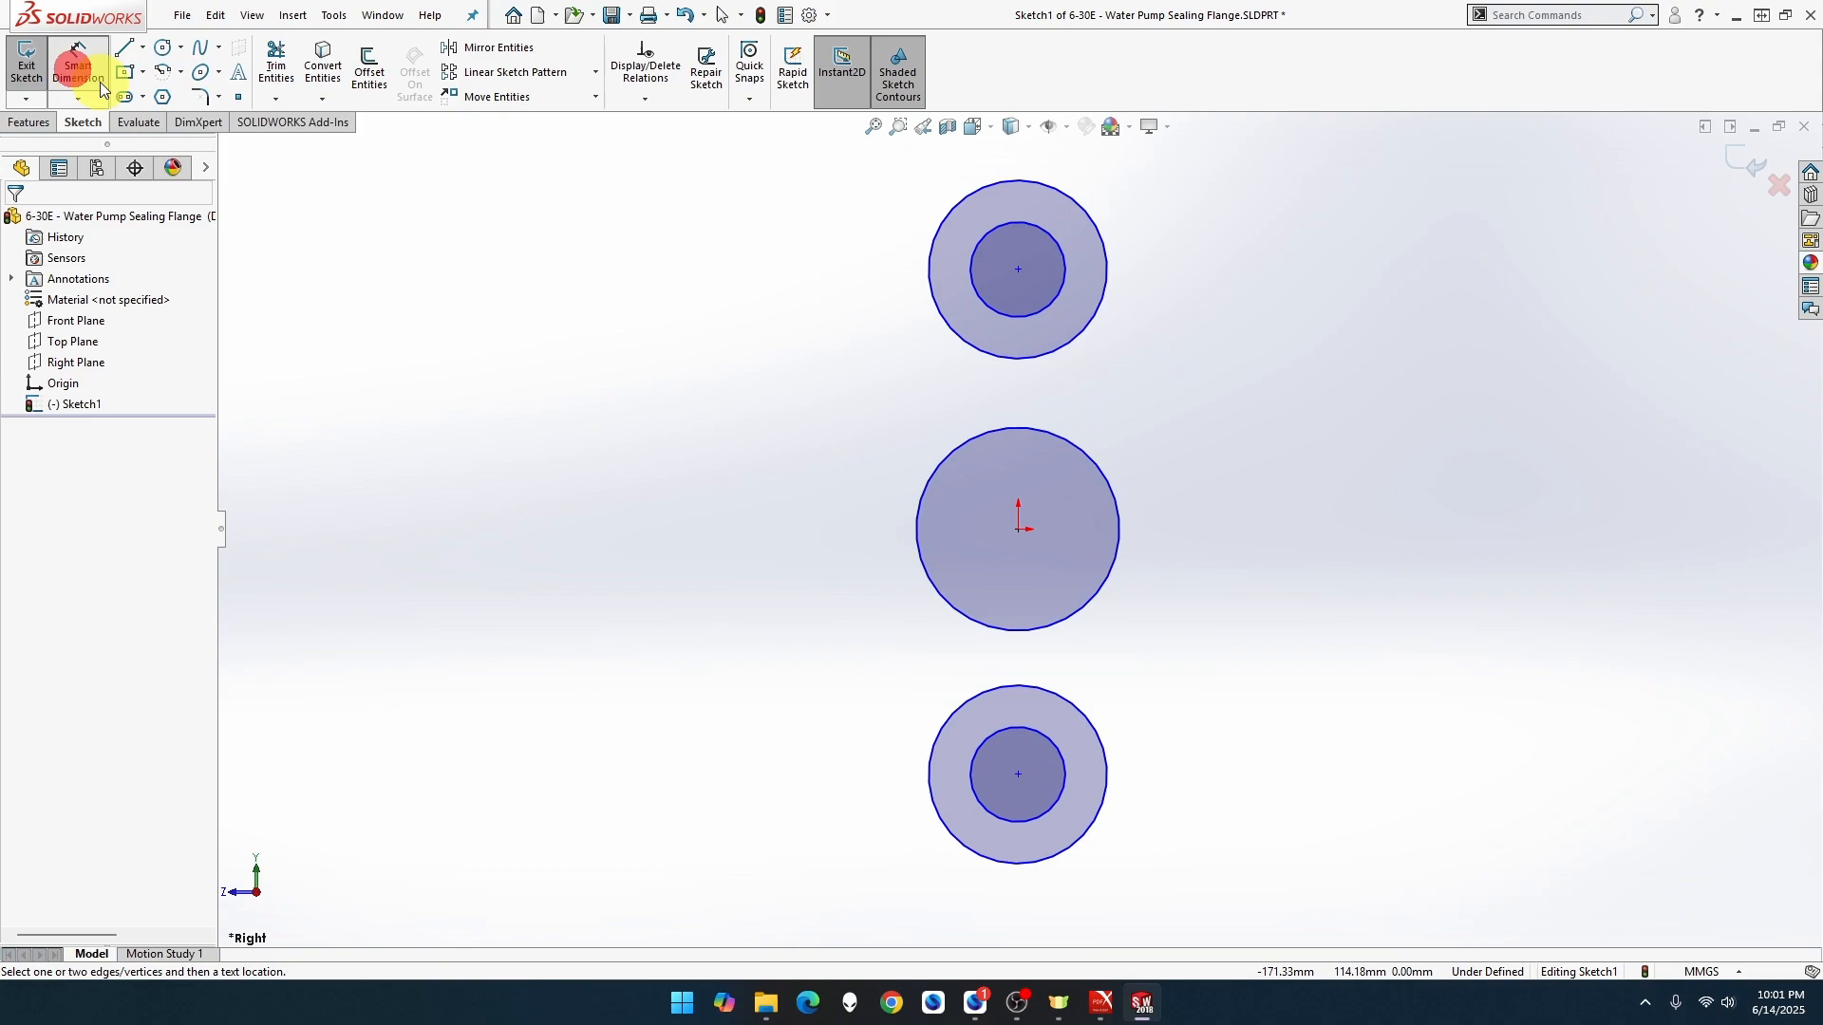
click(938, 463)
click(684, 359)
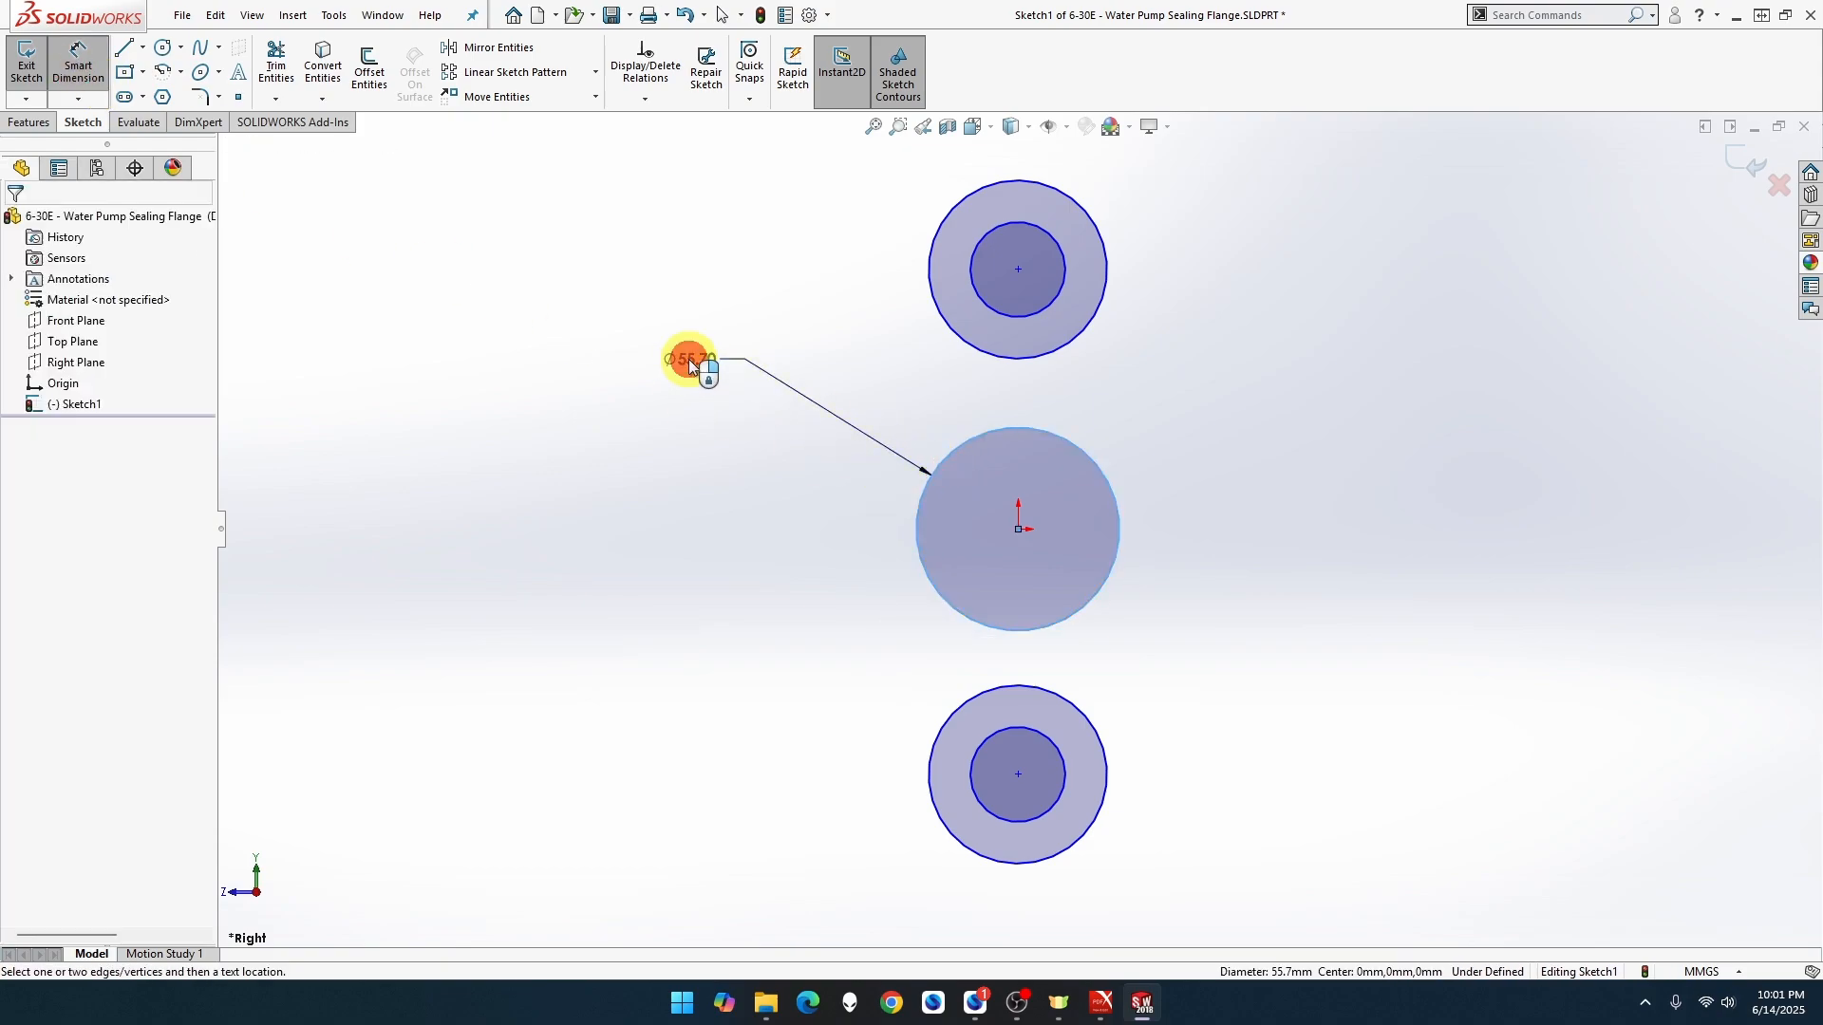
text(38)
key(Return)
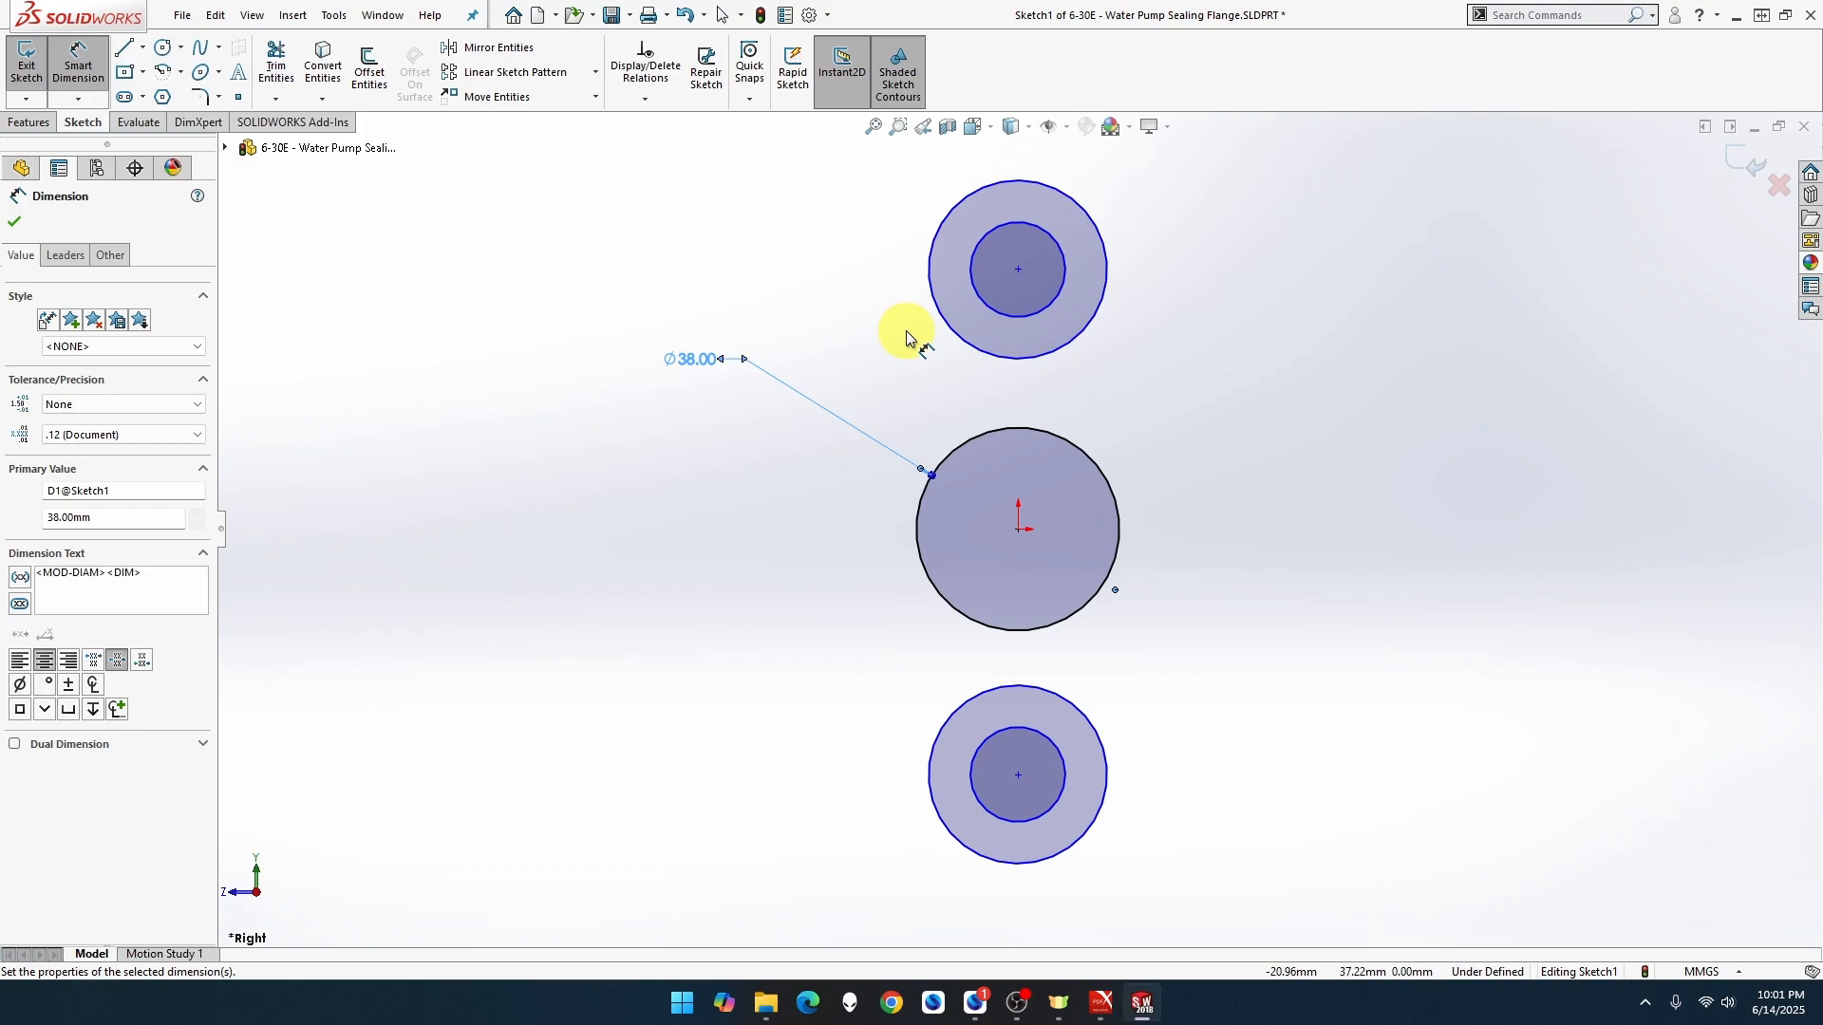
Dimension the upper pair of circles with an outer diameter of 16 mm and an inner diameter of 6 mm
click(1070, 199)
click(1177, 156)
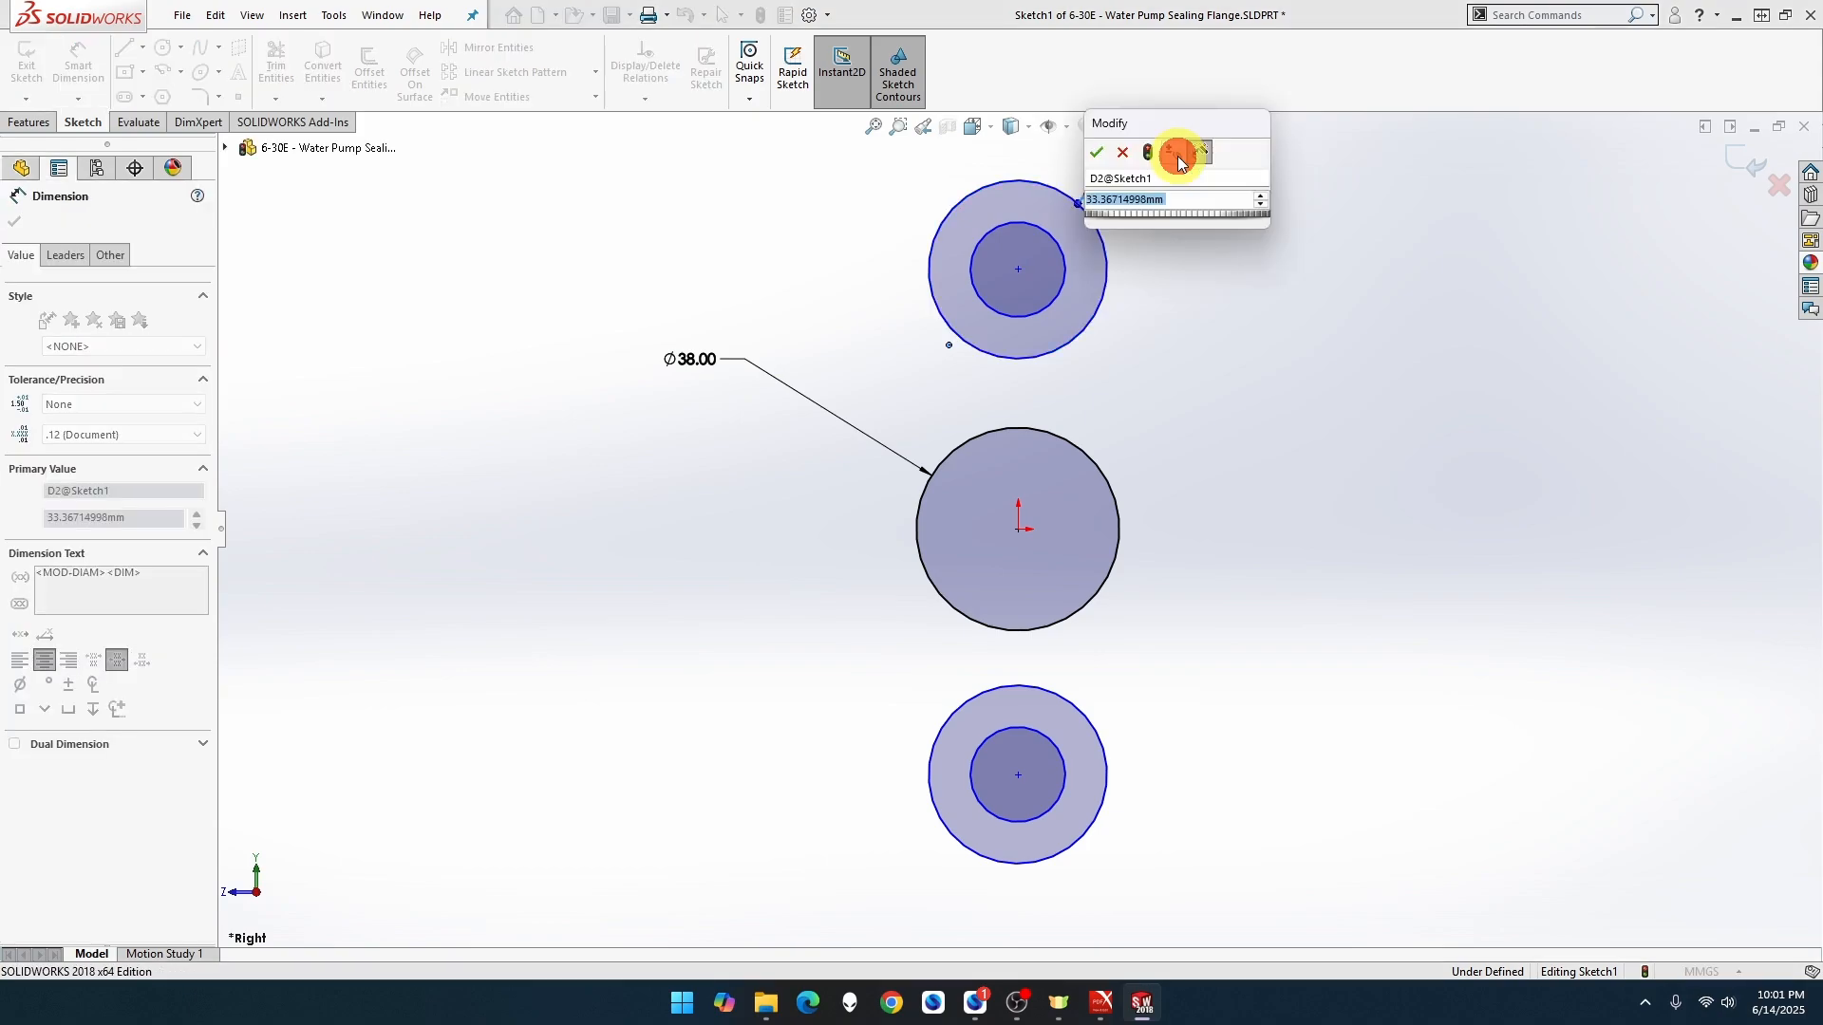
text(16)
key(Return)
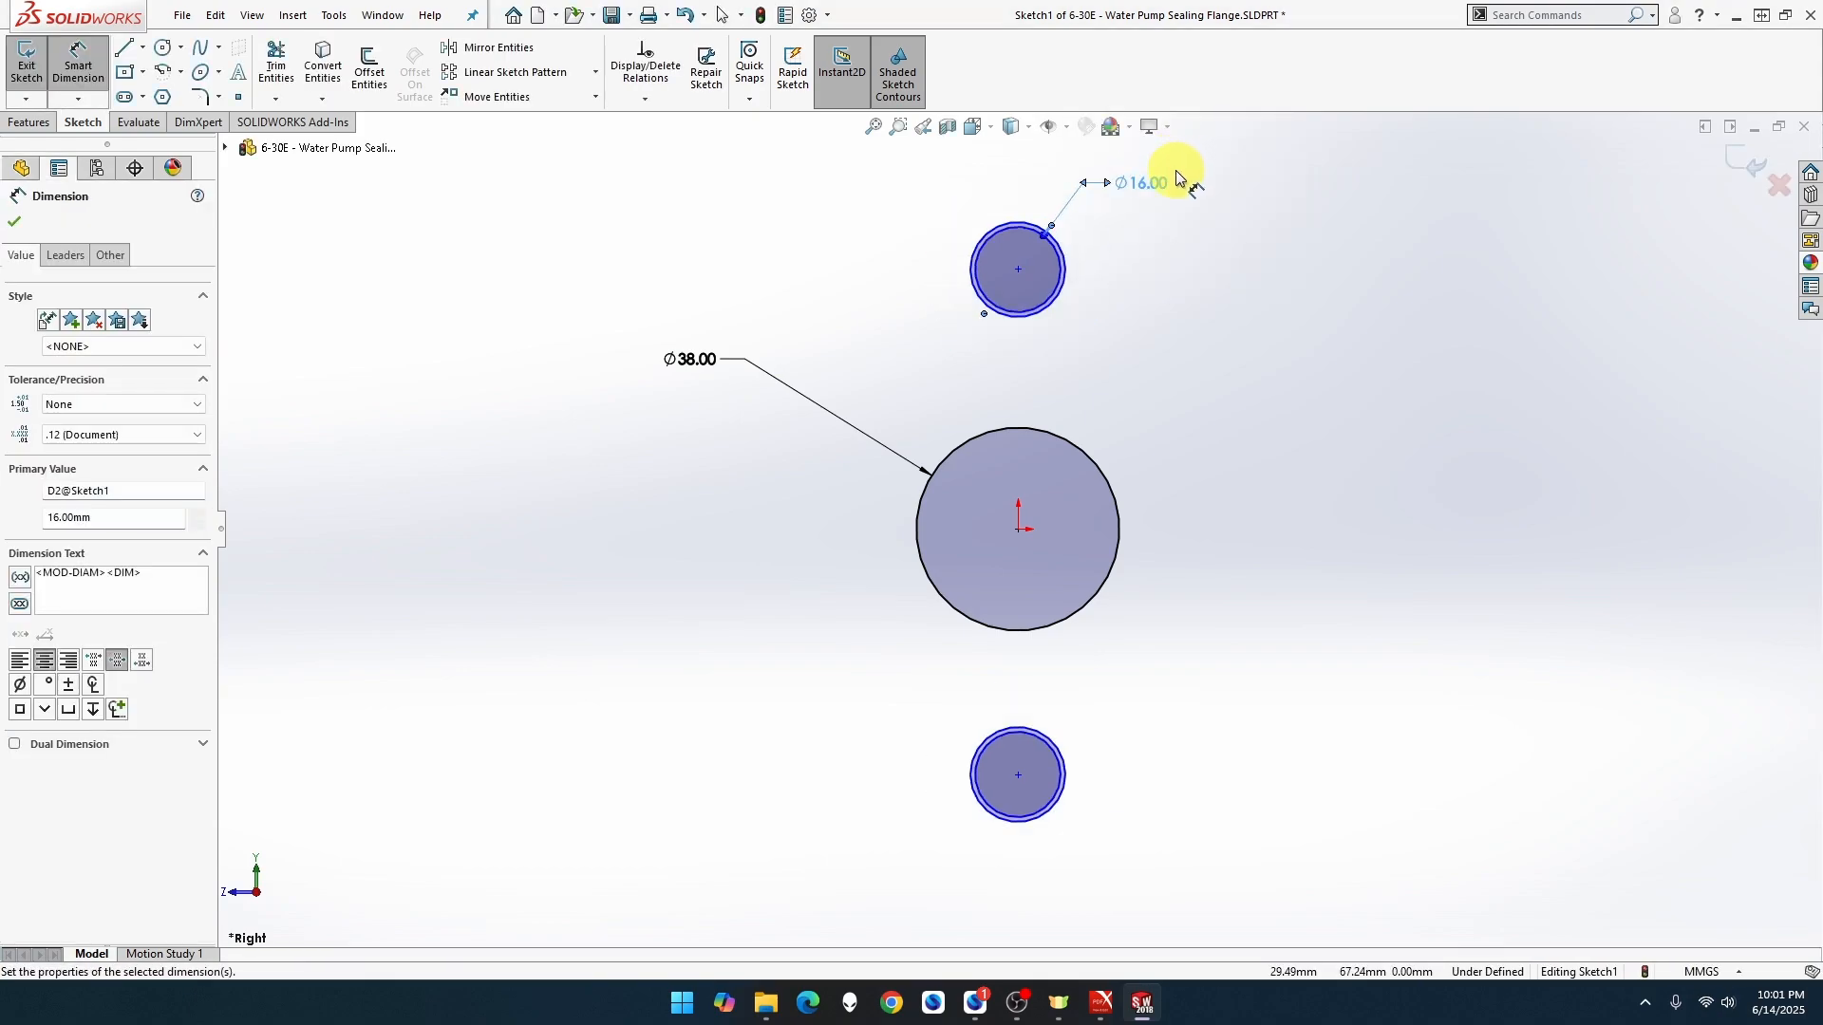
click(1054, 281)
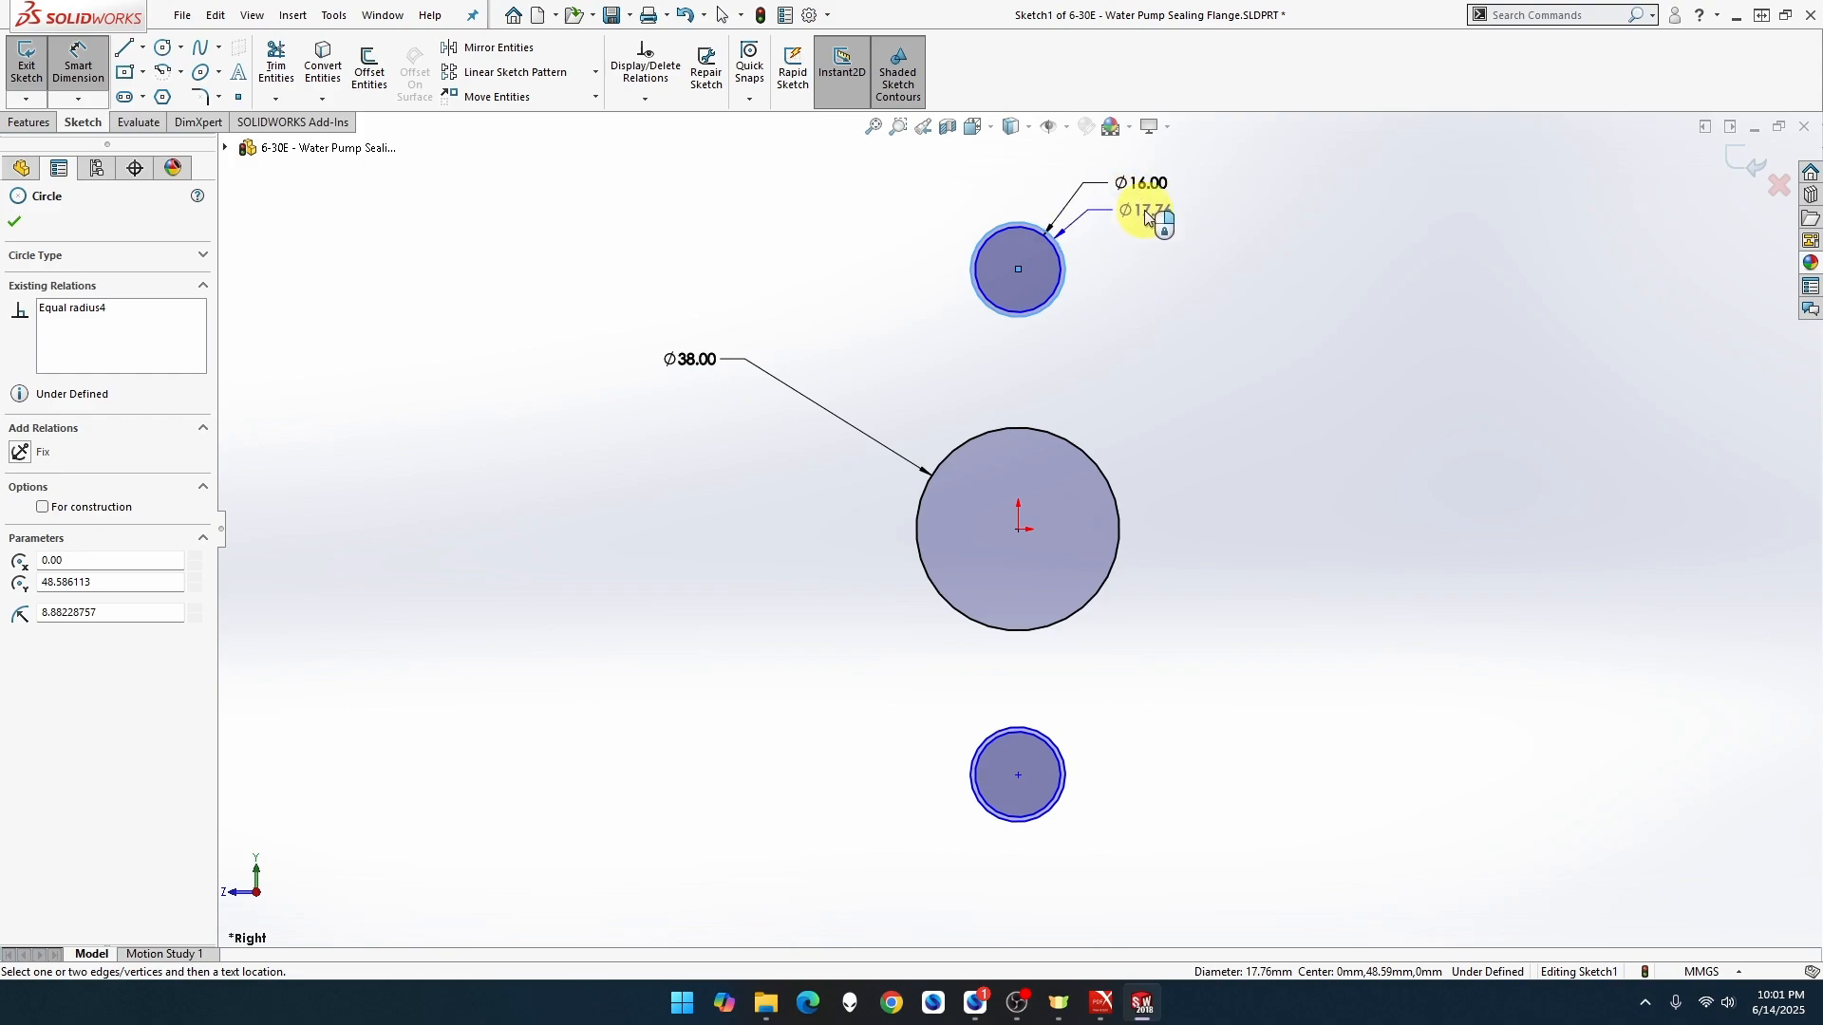
click(1146, 217)
text(6.00mm)
key(Return)
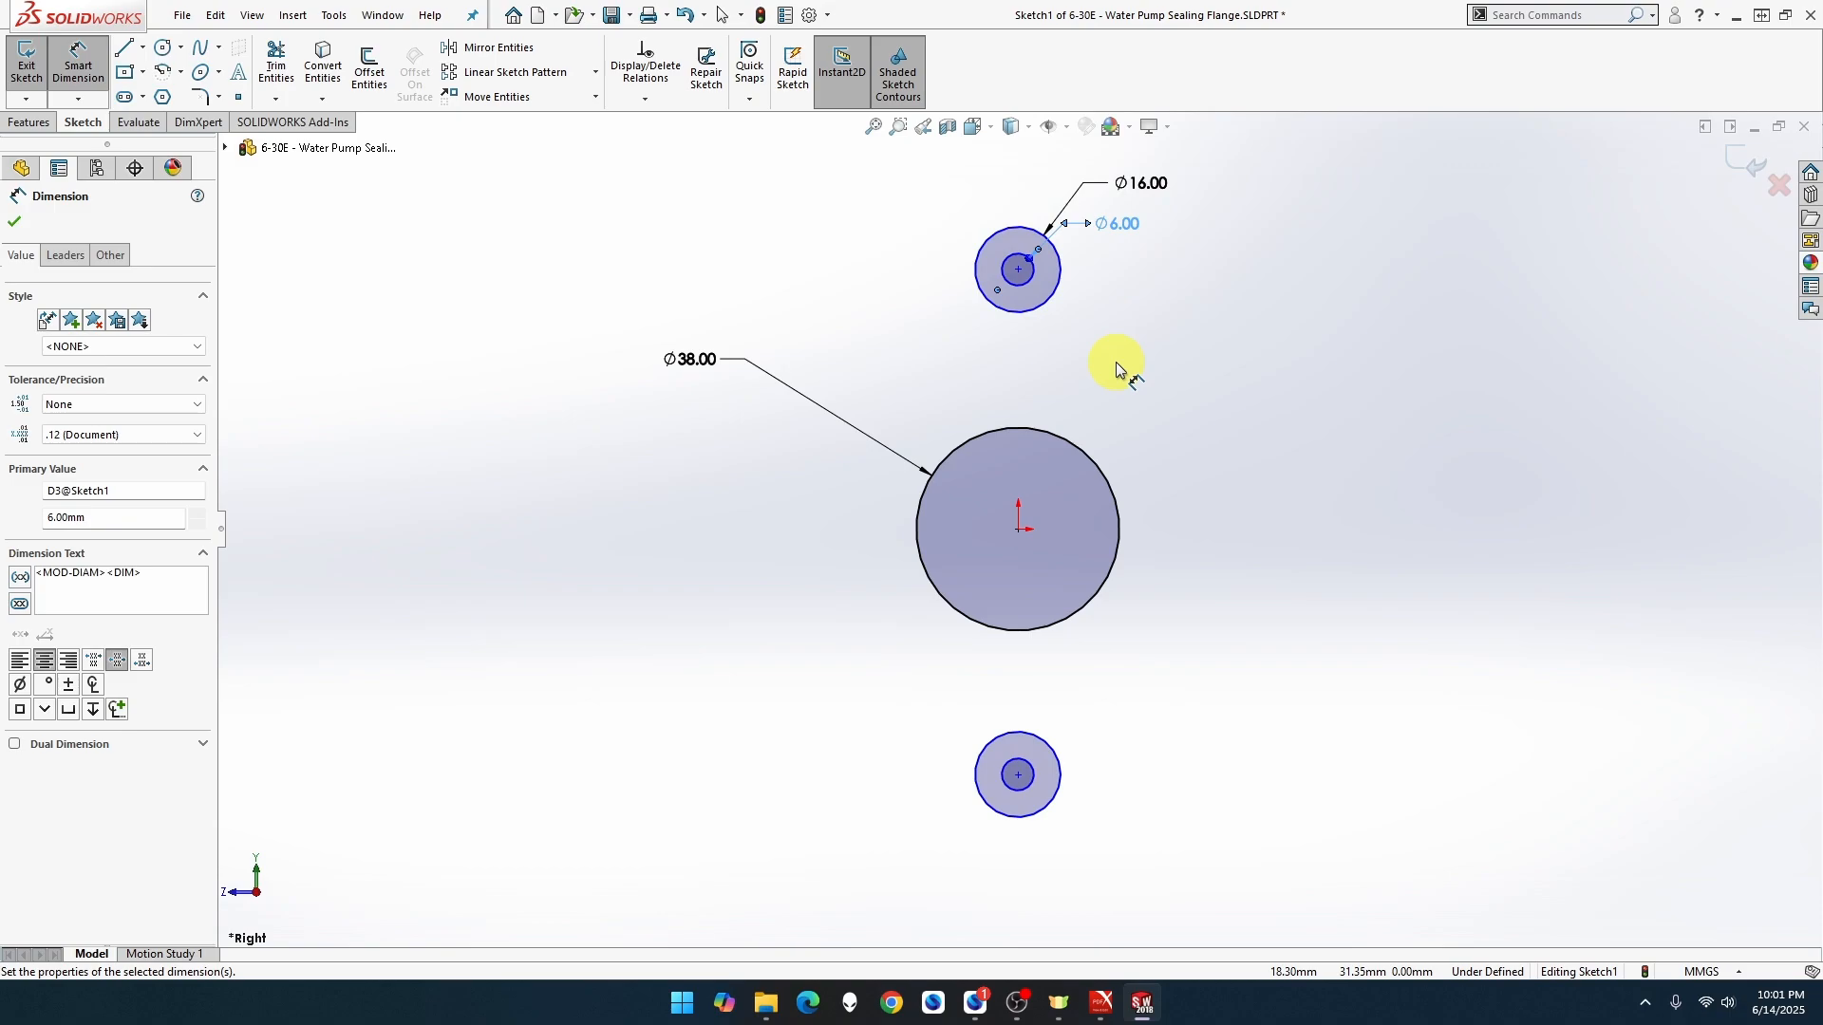
Try a 44 mm dimension between the centres of the upper and lower circles, and undo it
click(1018, 270)
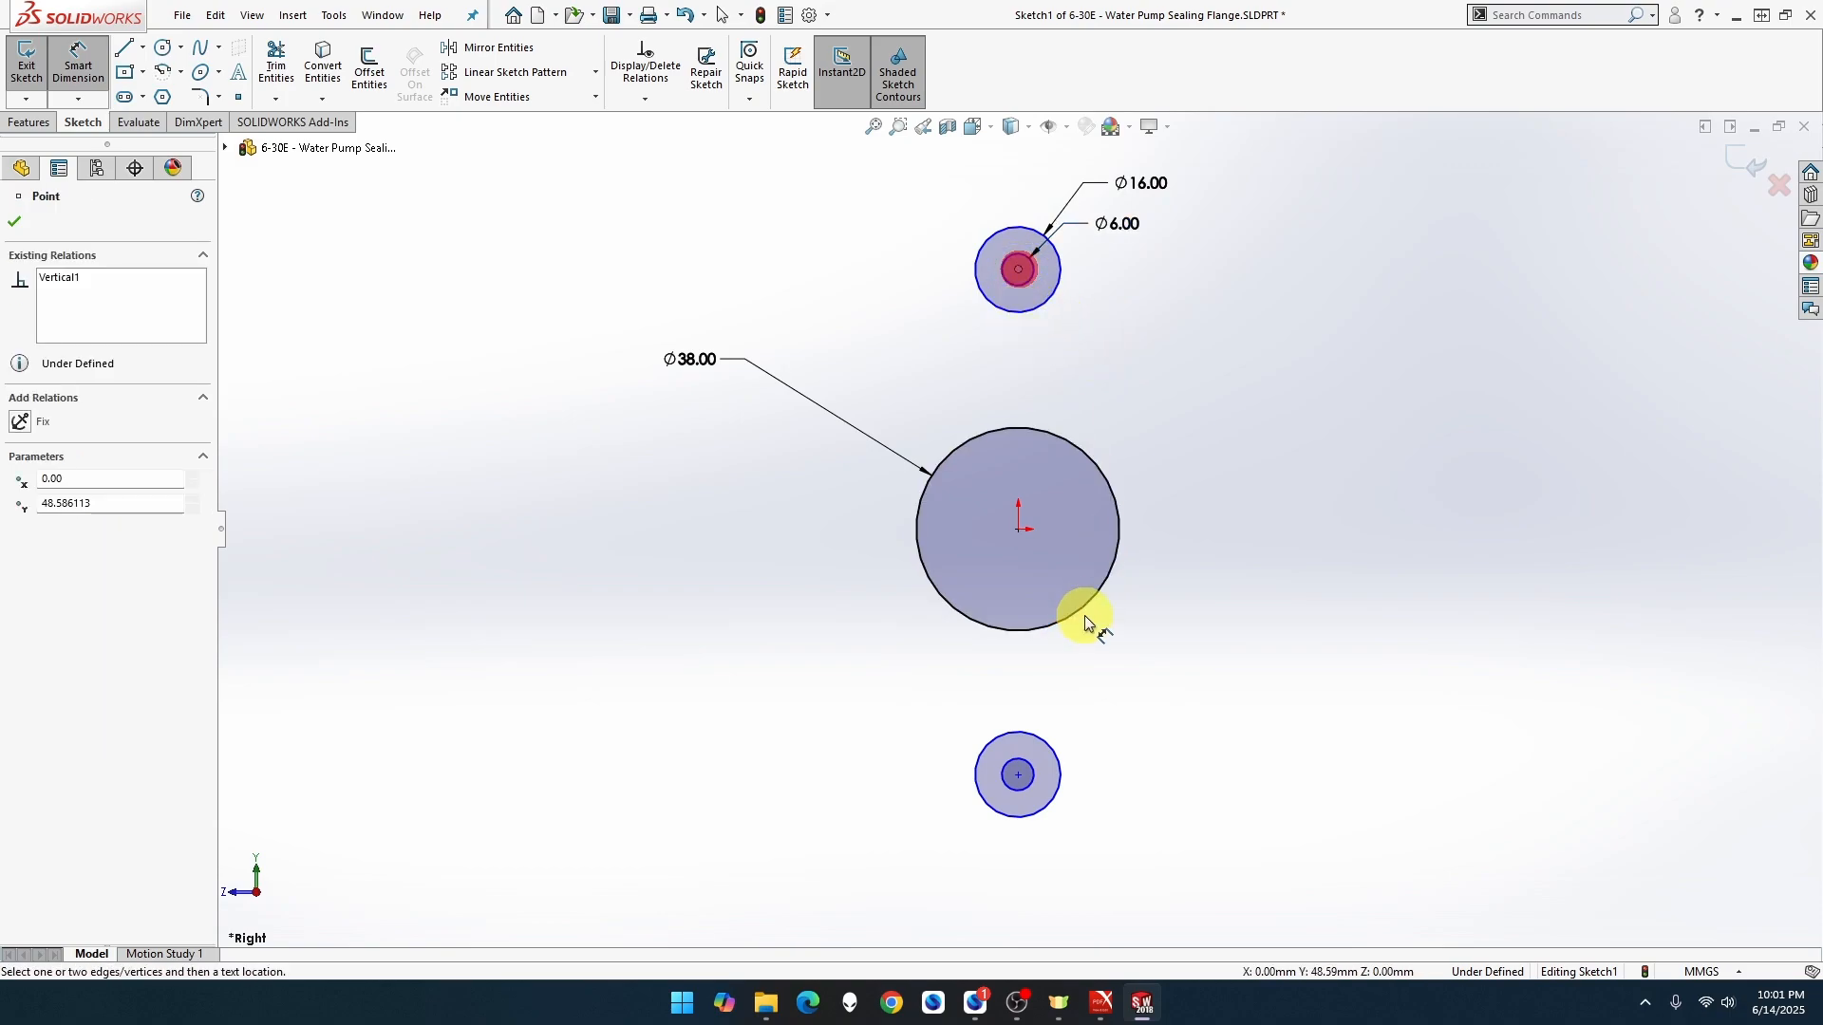
click(1021, 774)
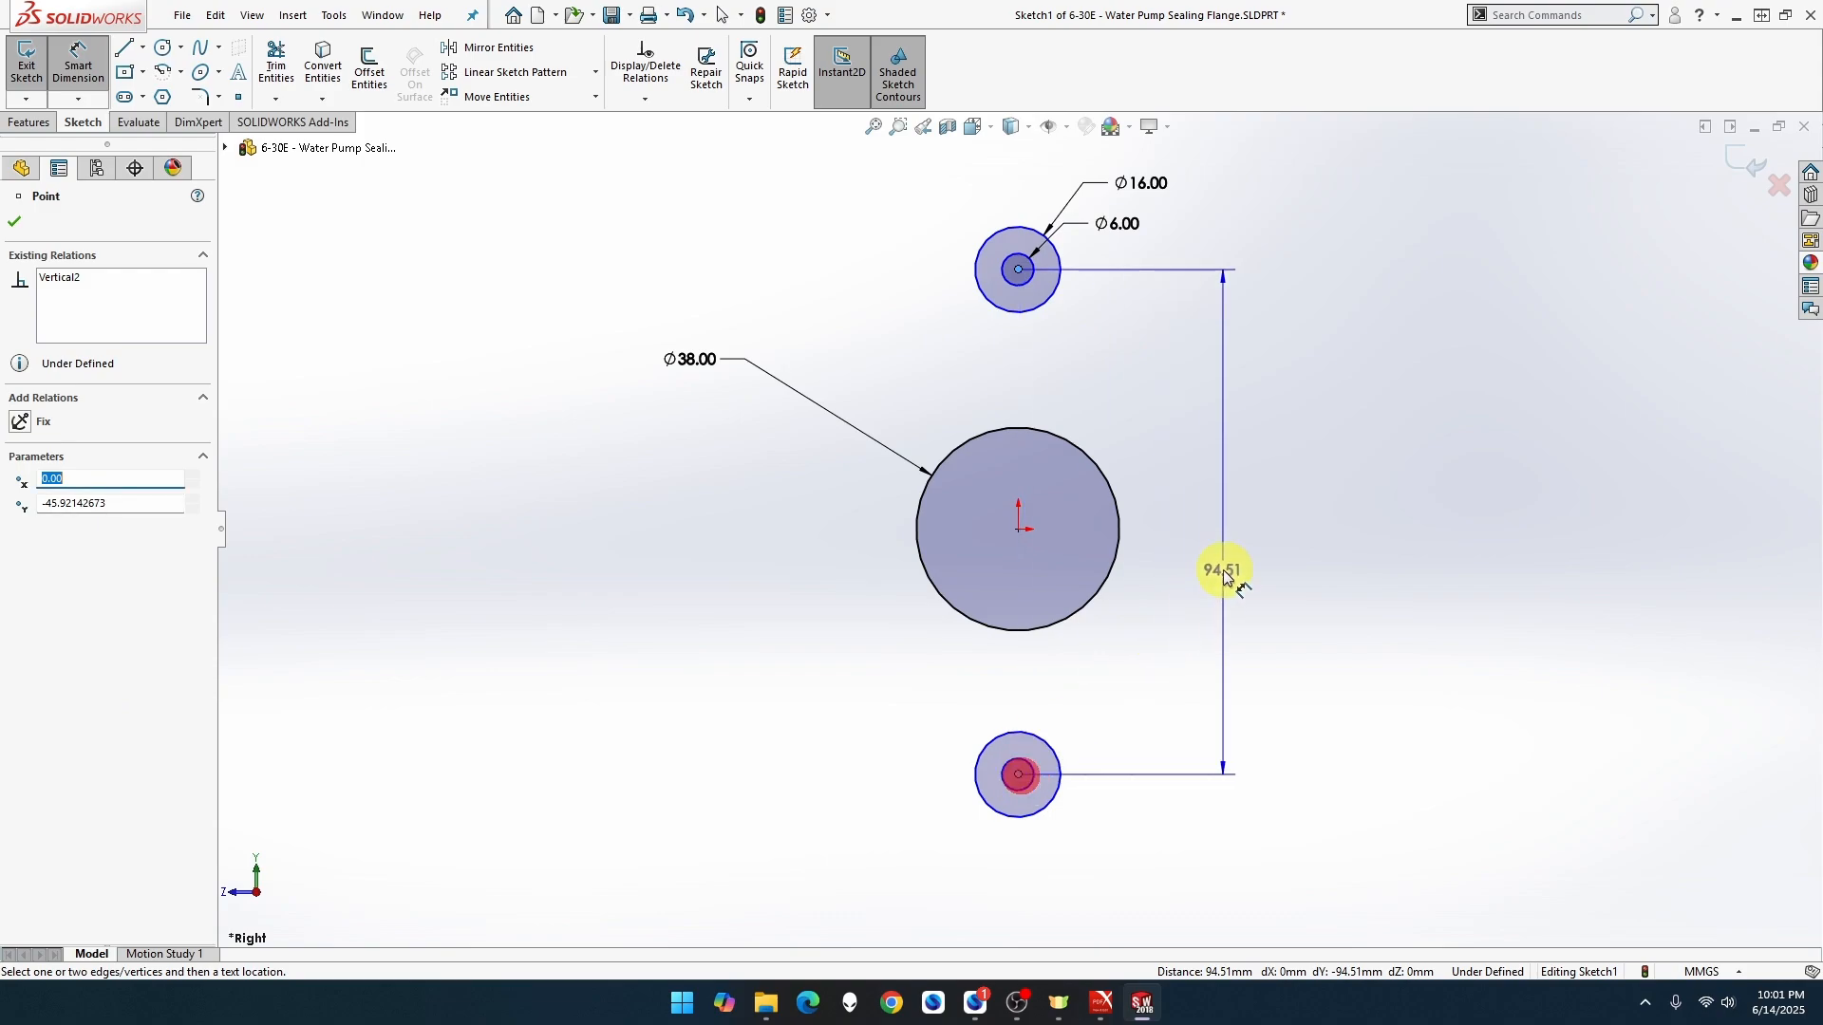
click(1240, 546)
text(44)
key(Return)
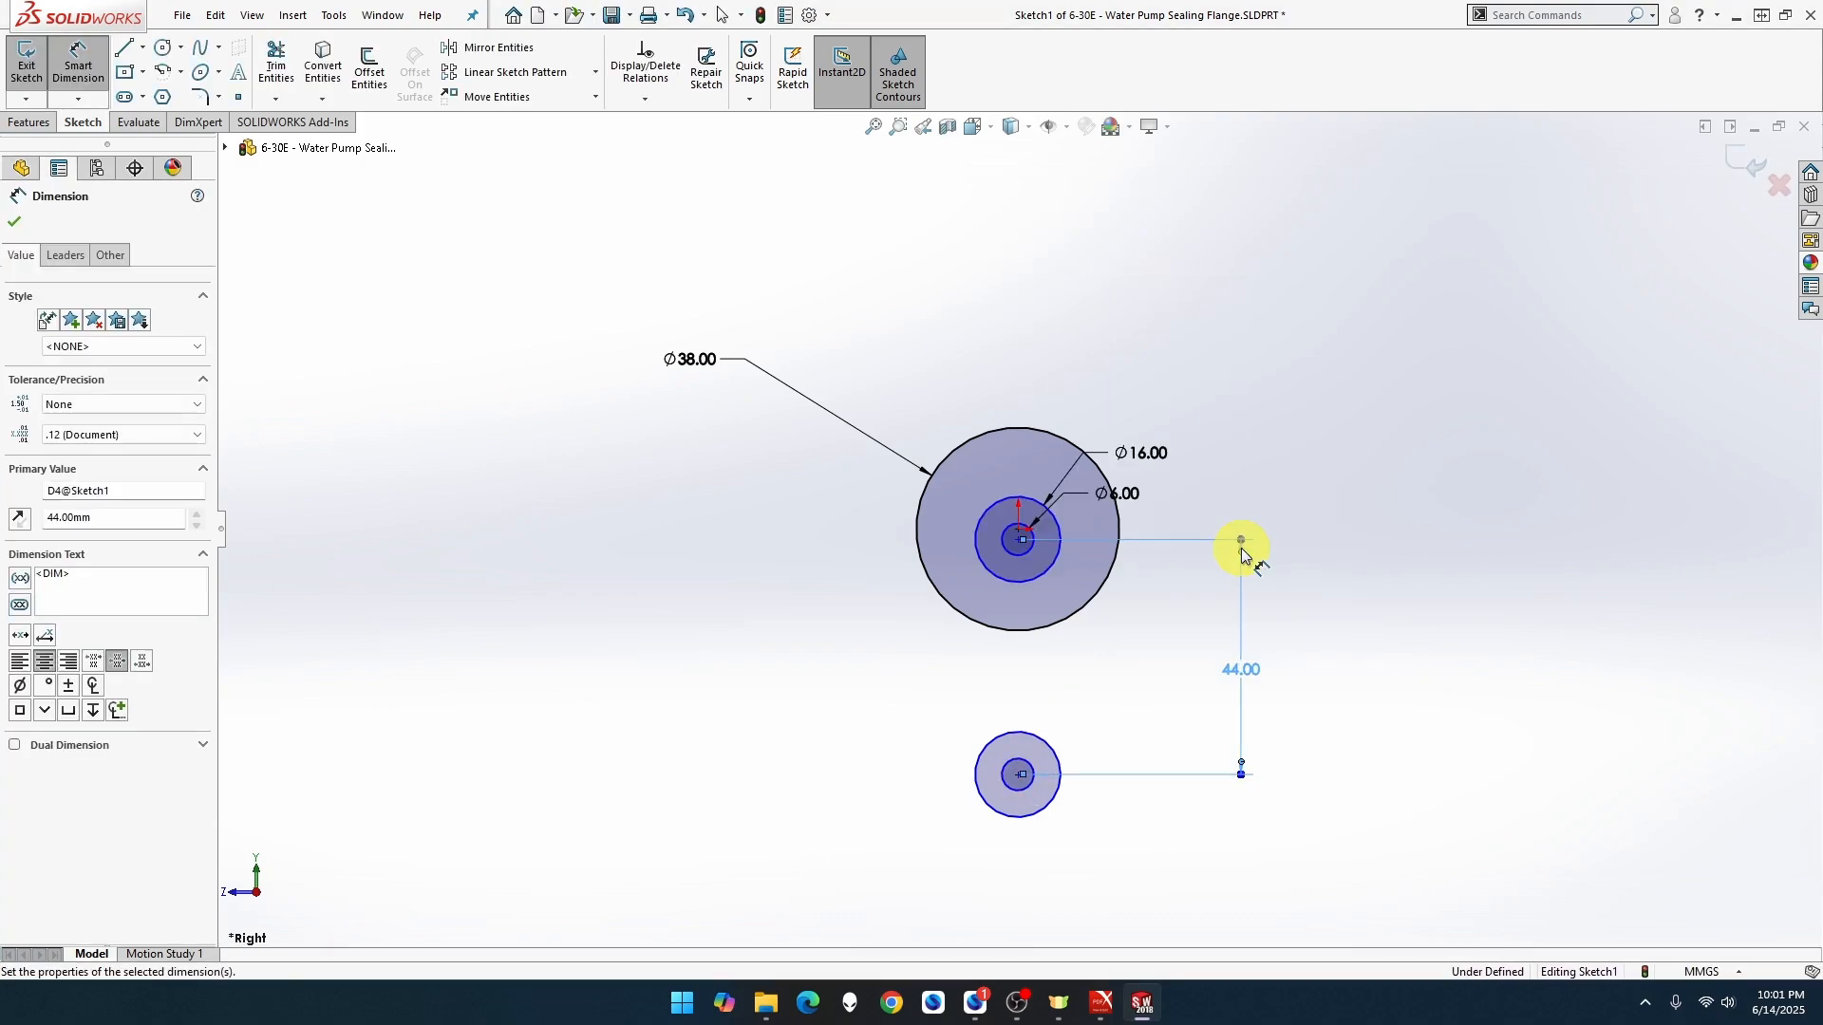
key(ctrl+z)
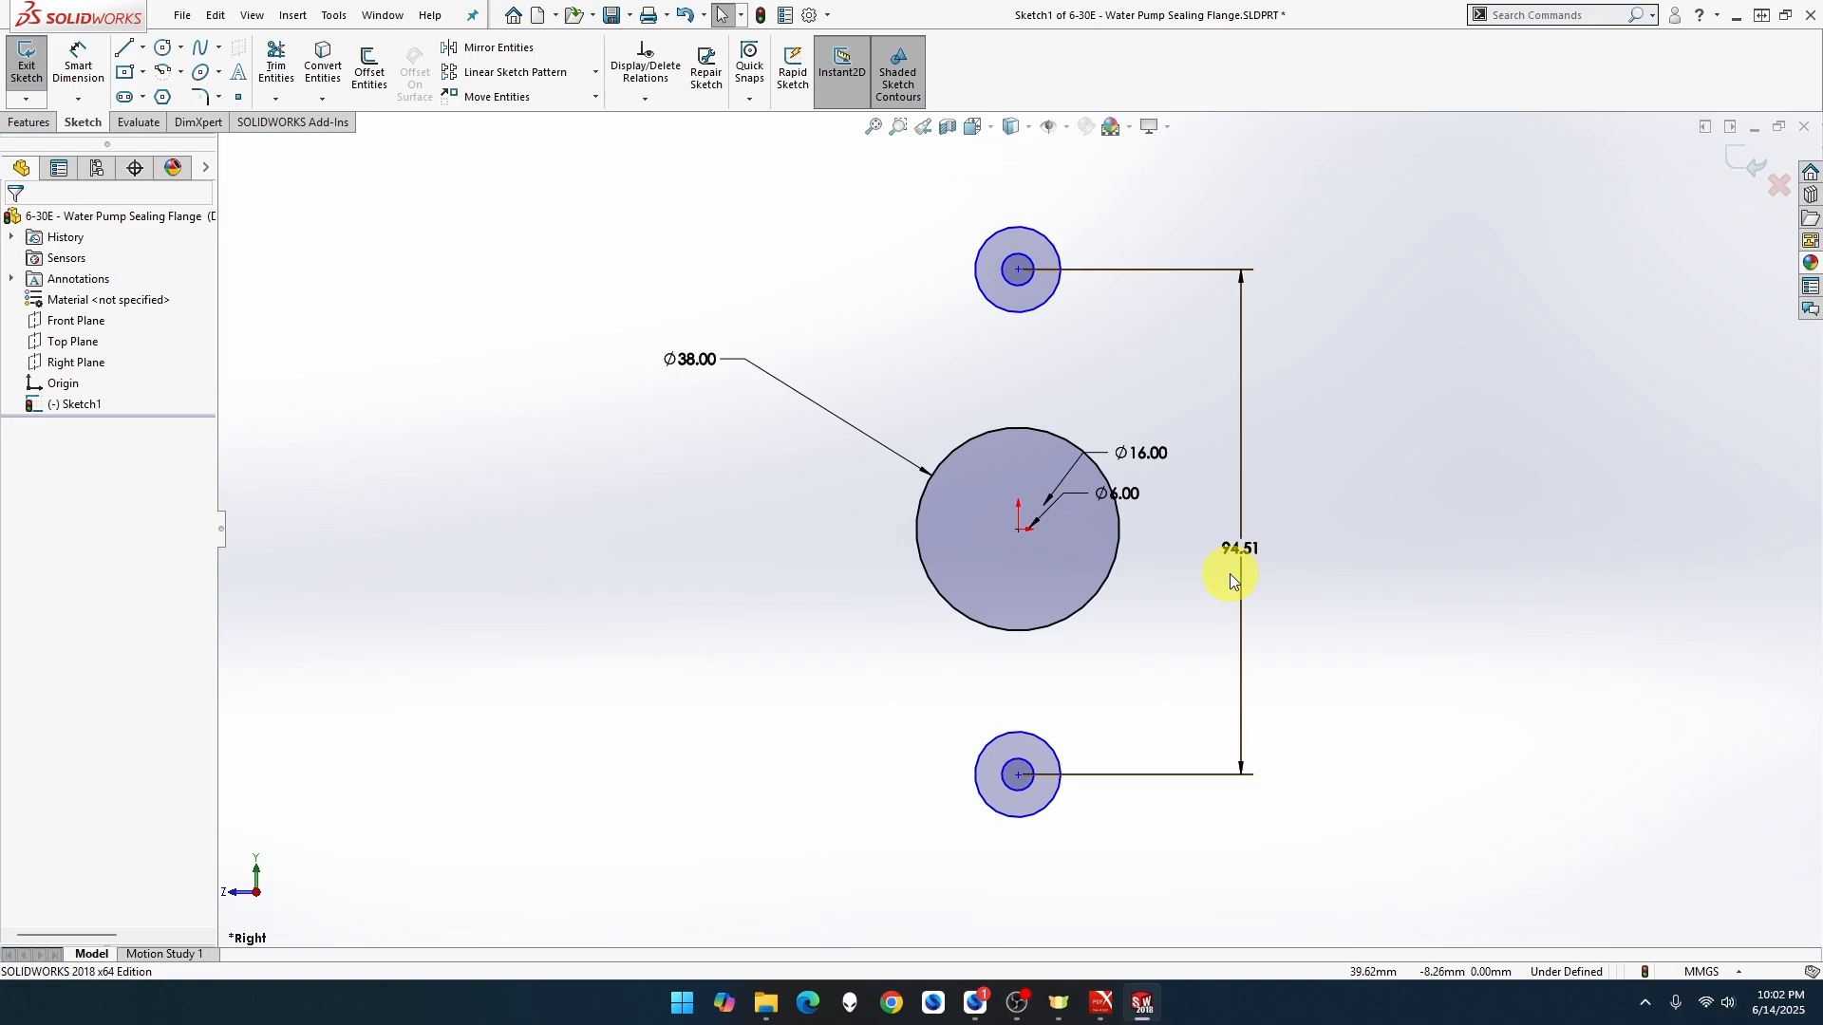
key(ctrl+z)
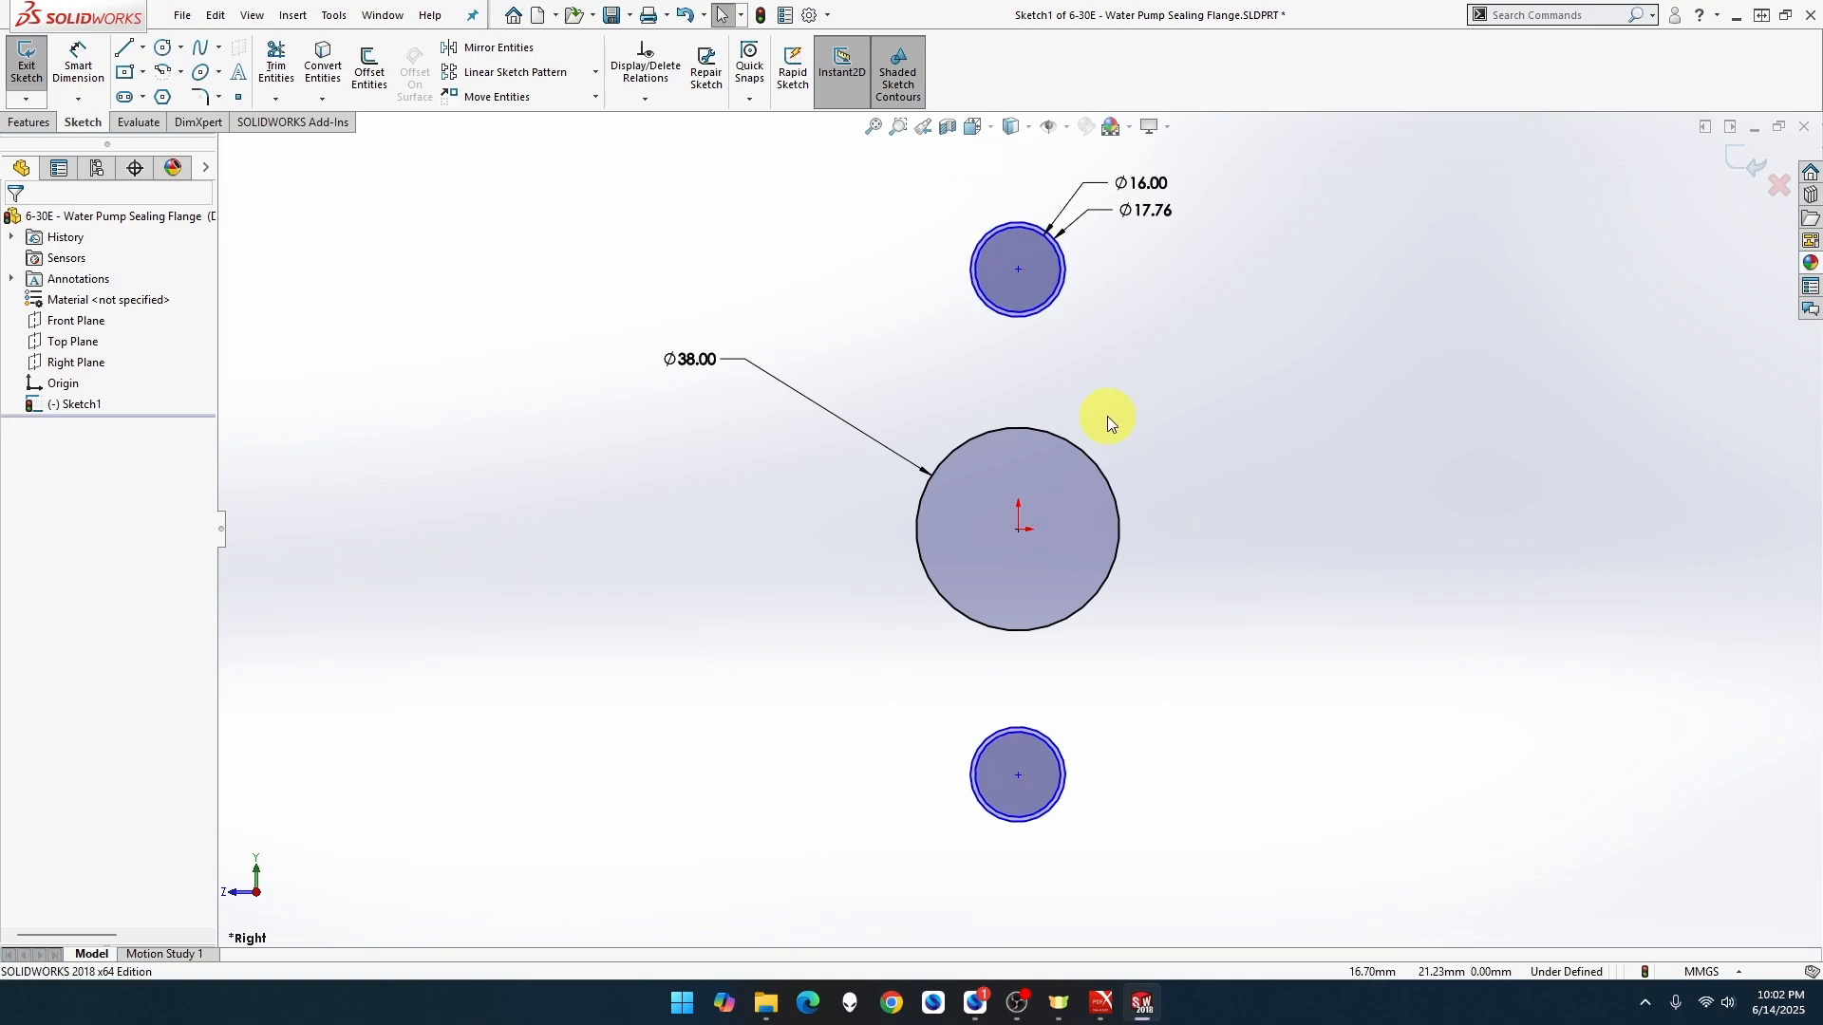
Set the inner circle's diameter in the upper pair to 6 mm
click(1145, 215)
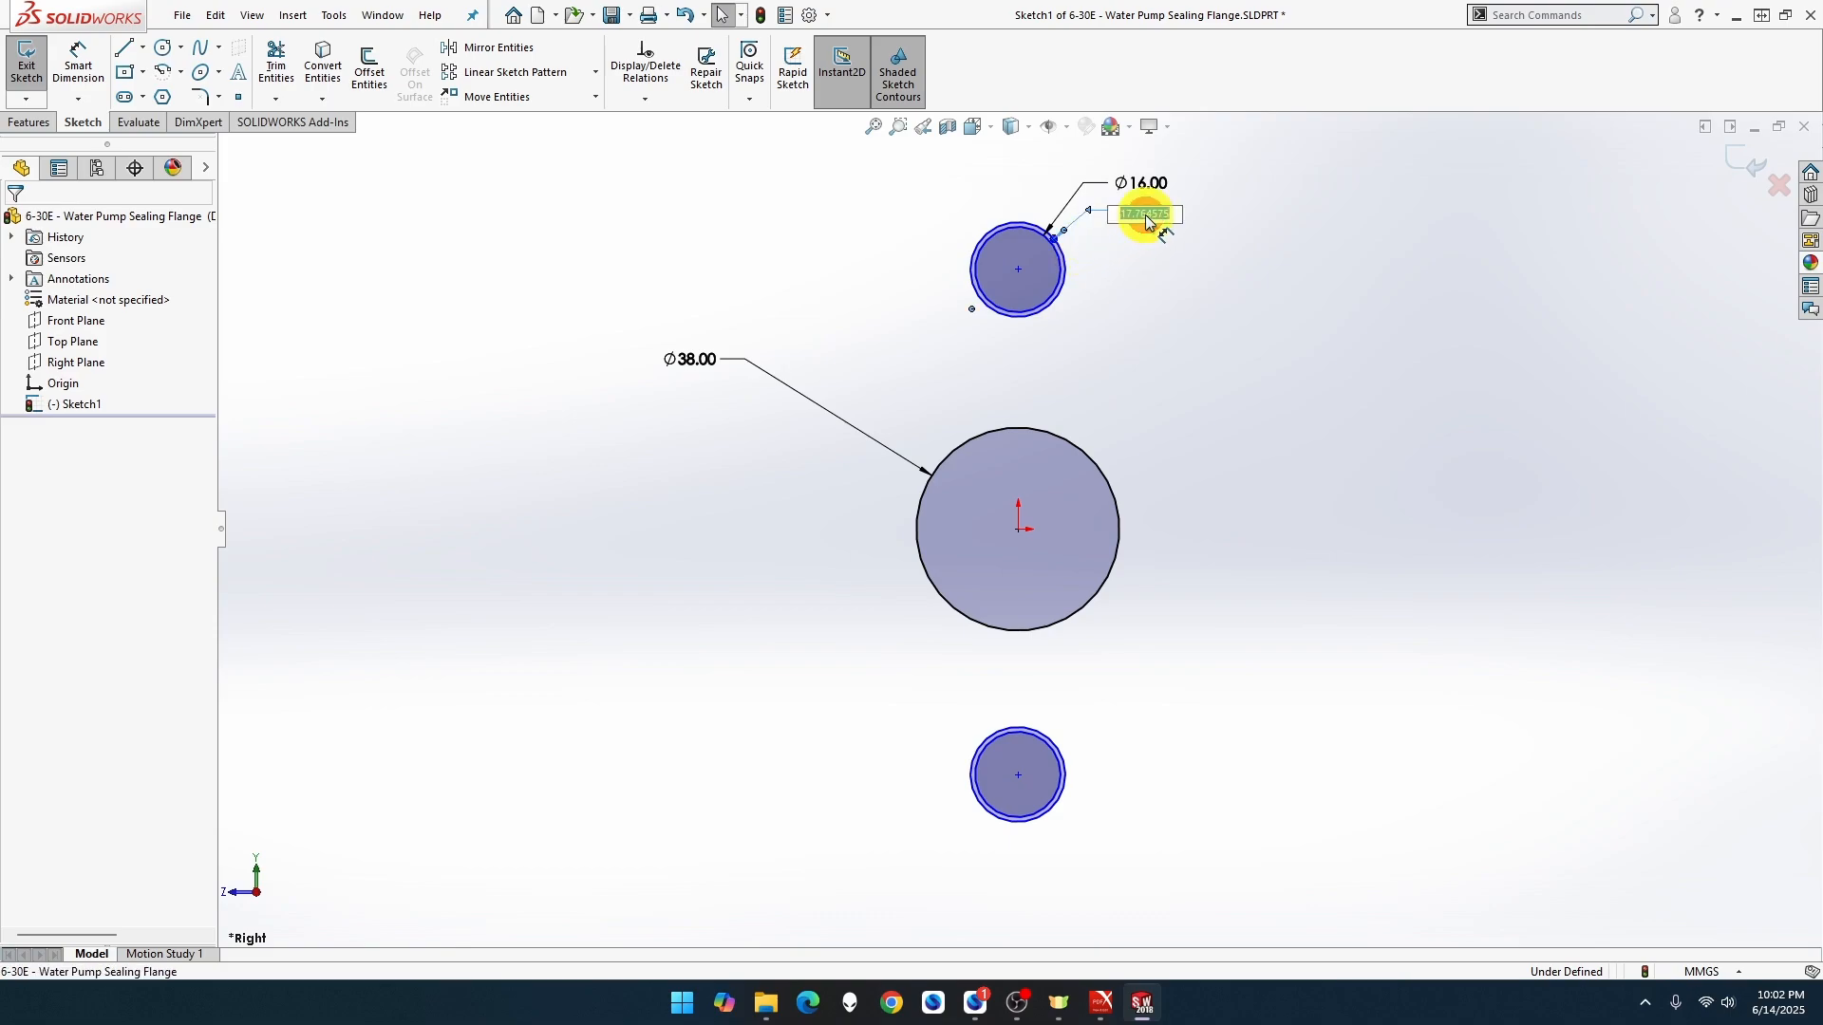
key(Return)
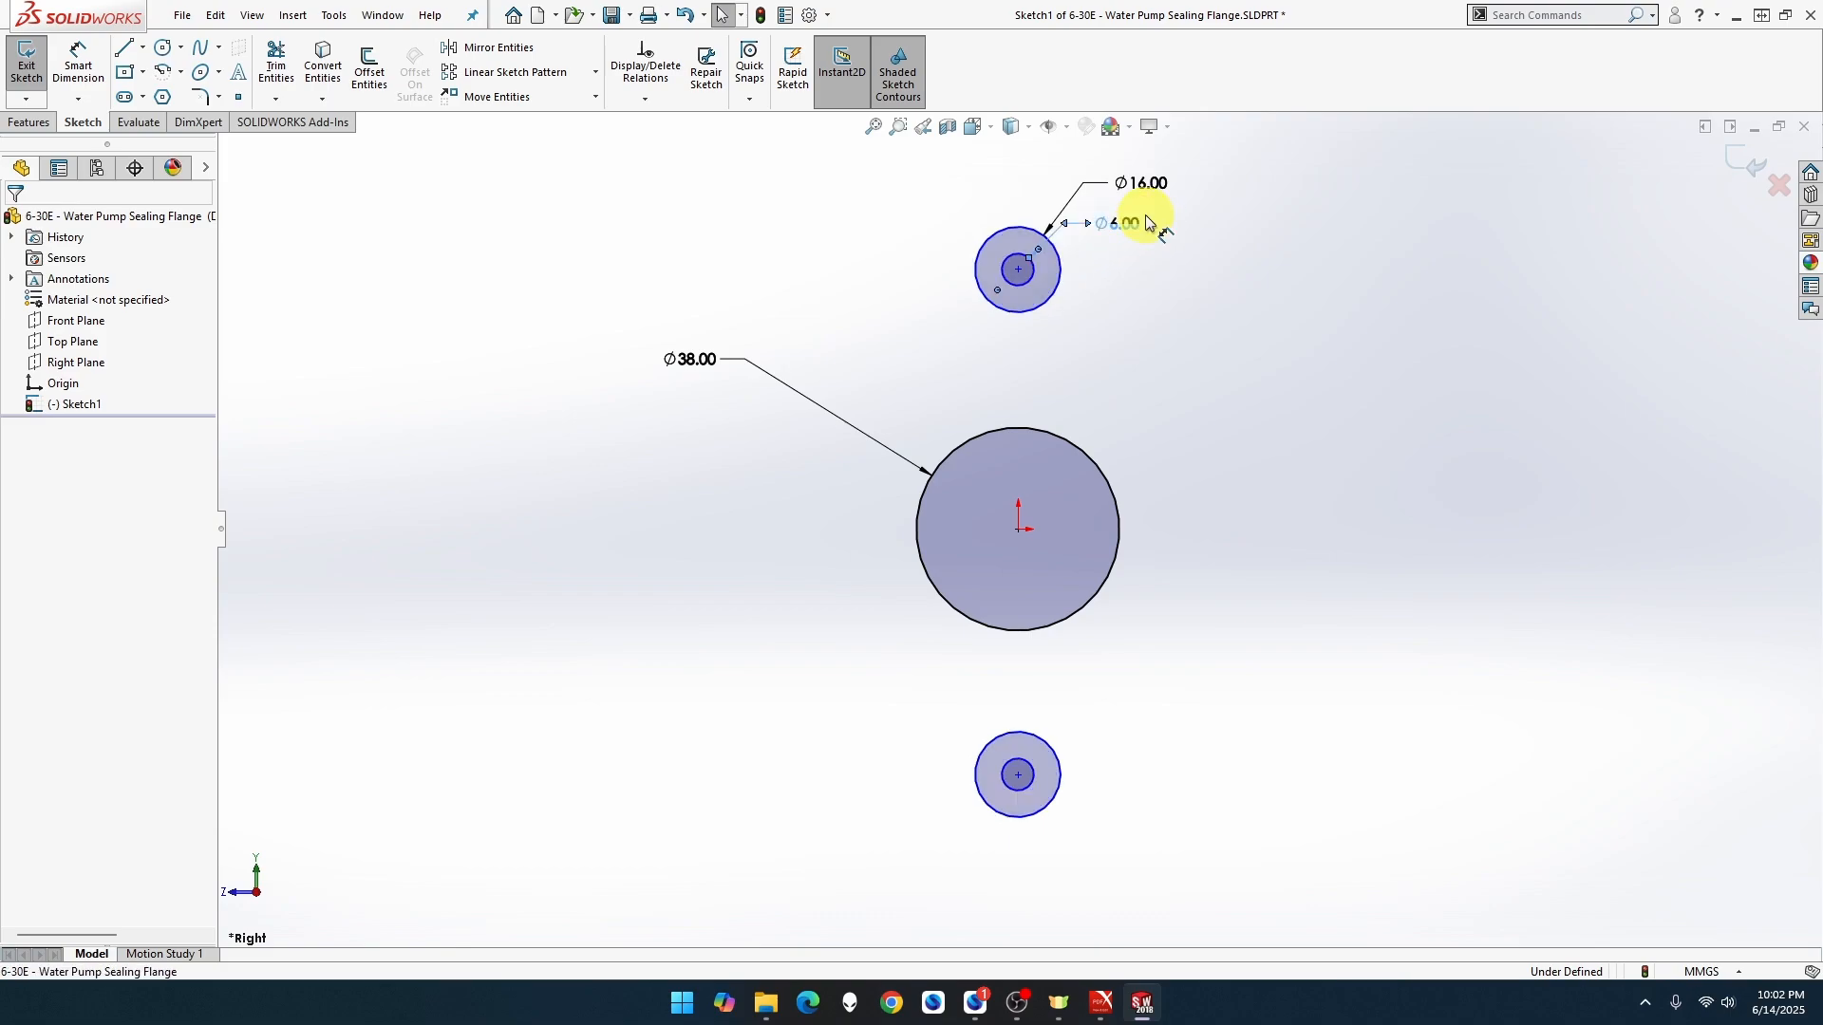
Dimension the vertical distance from the upper pair's centre to the central circle's centre as 22 mm
click(78, 62)
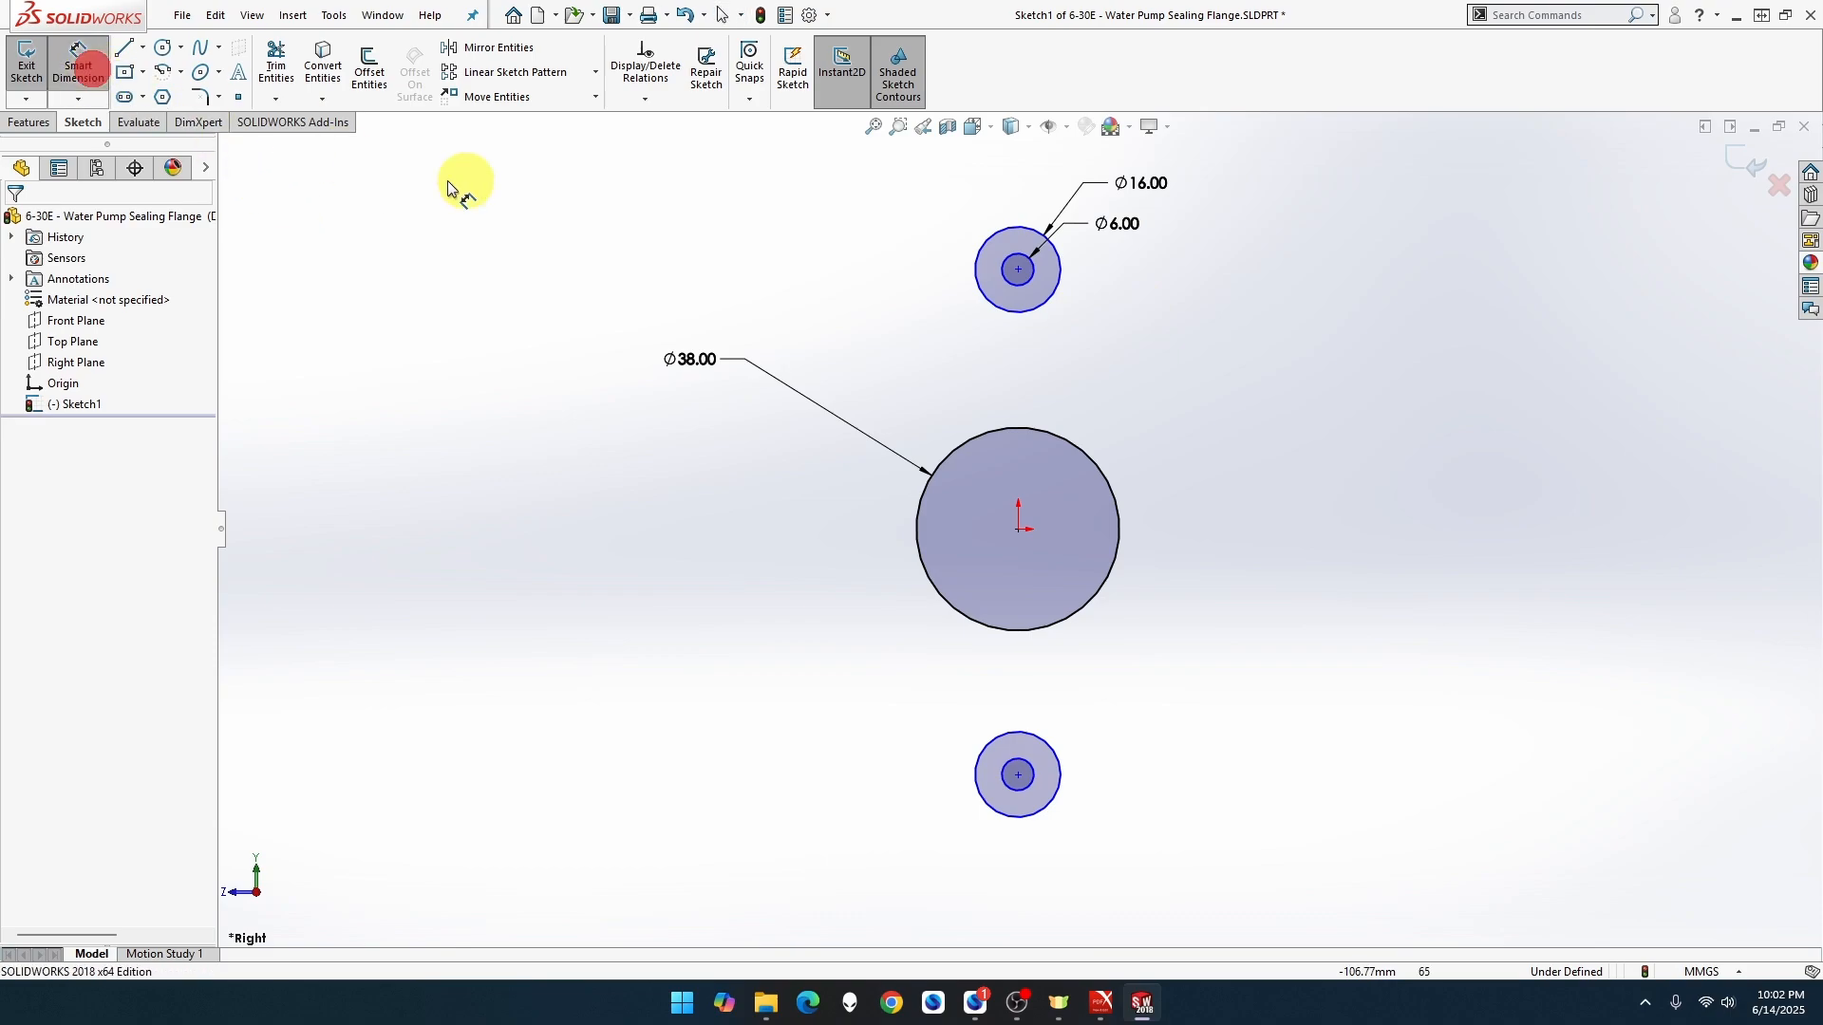
click(1020, 270)
click(1021, 532)
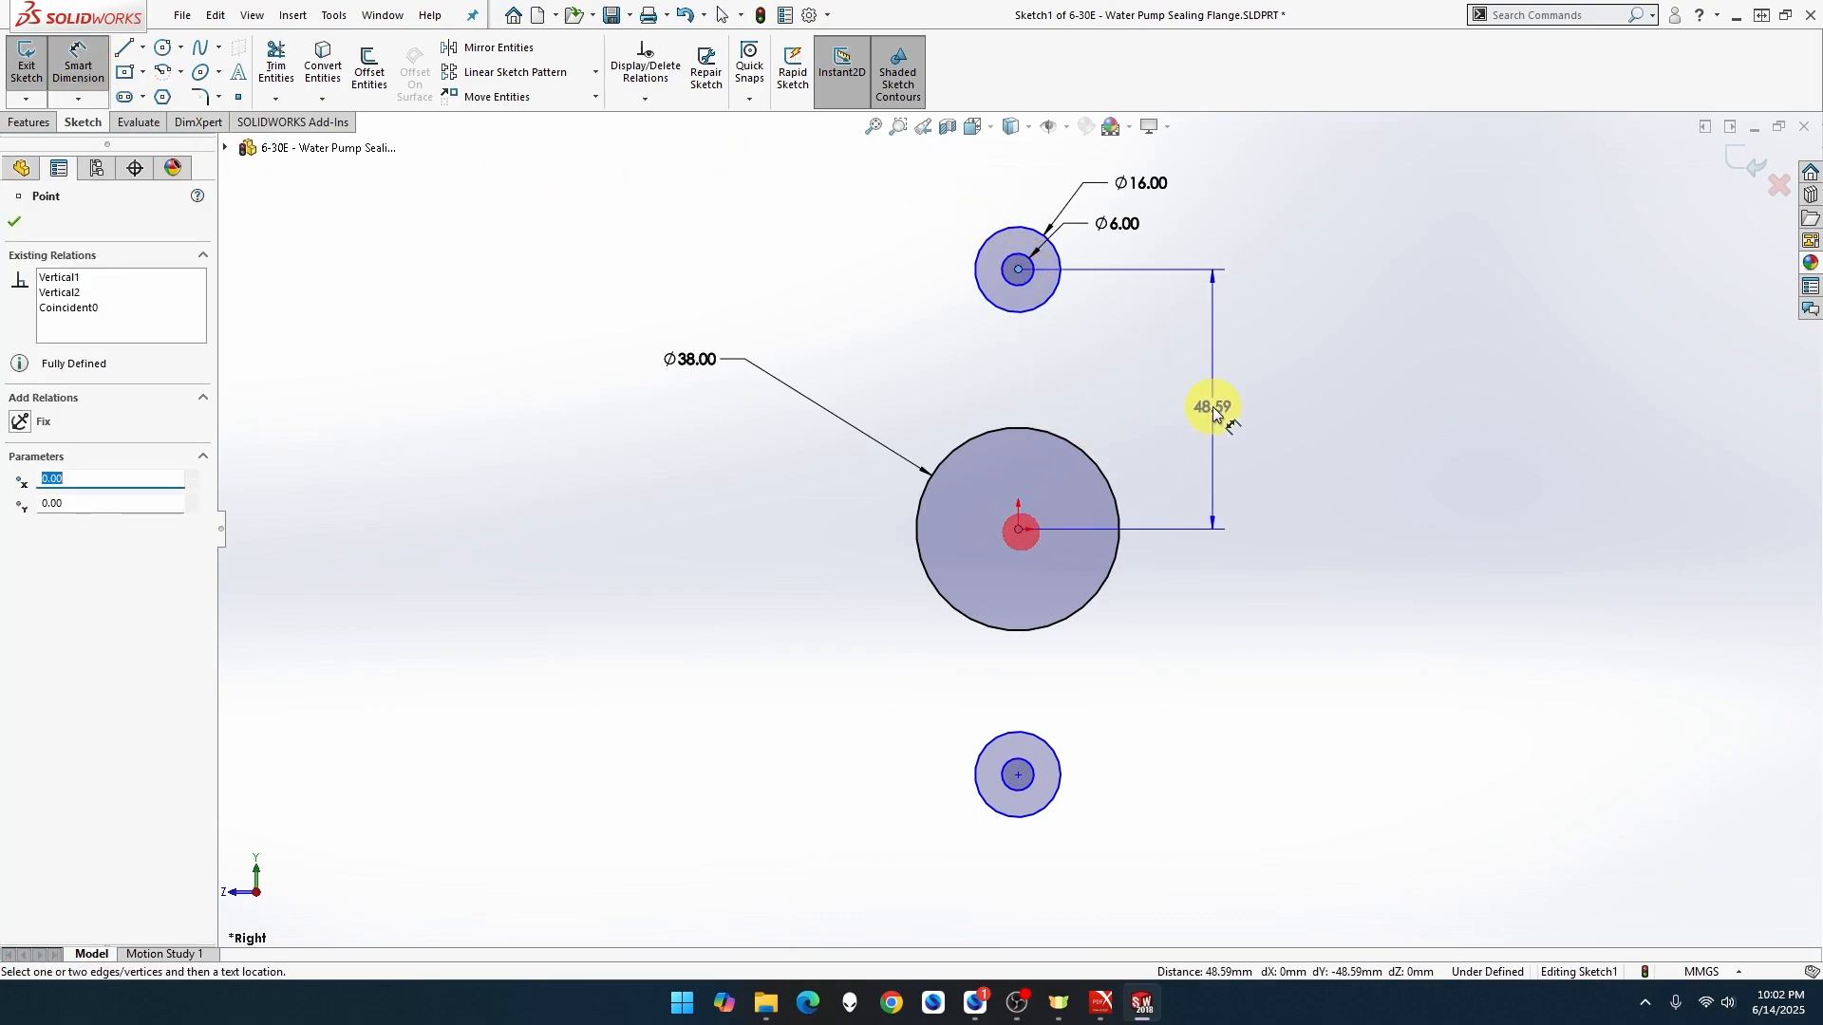
click(1211, 408)
text(22)
key(Return)
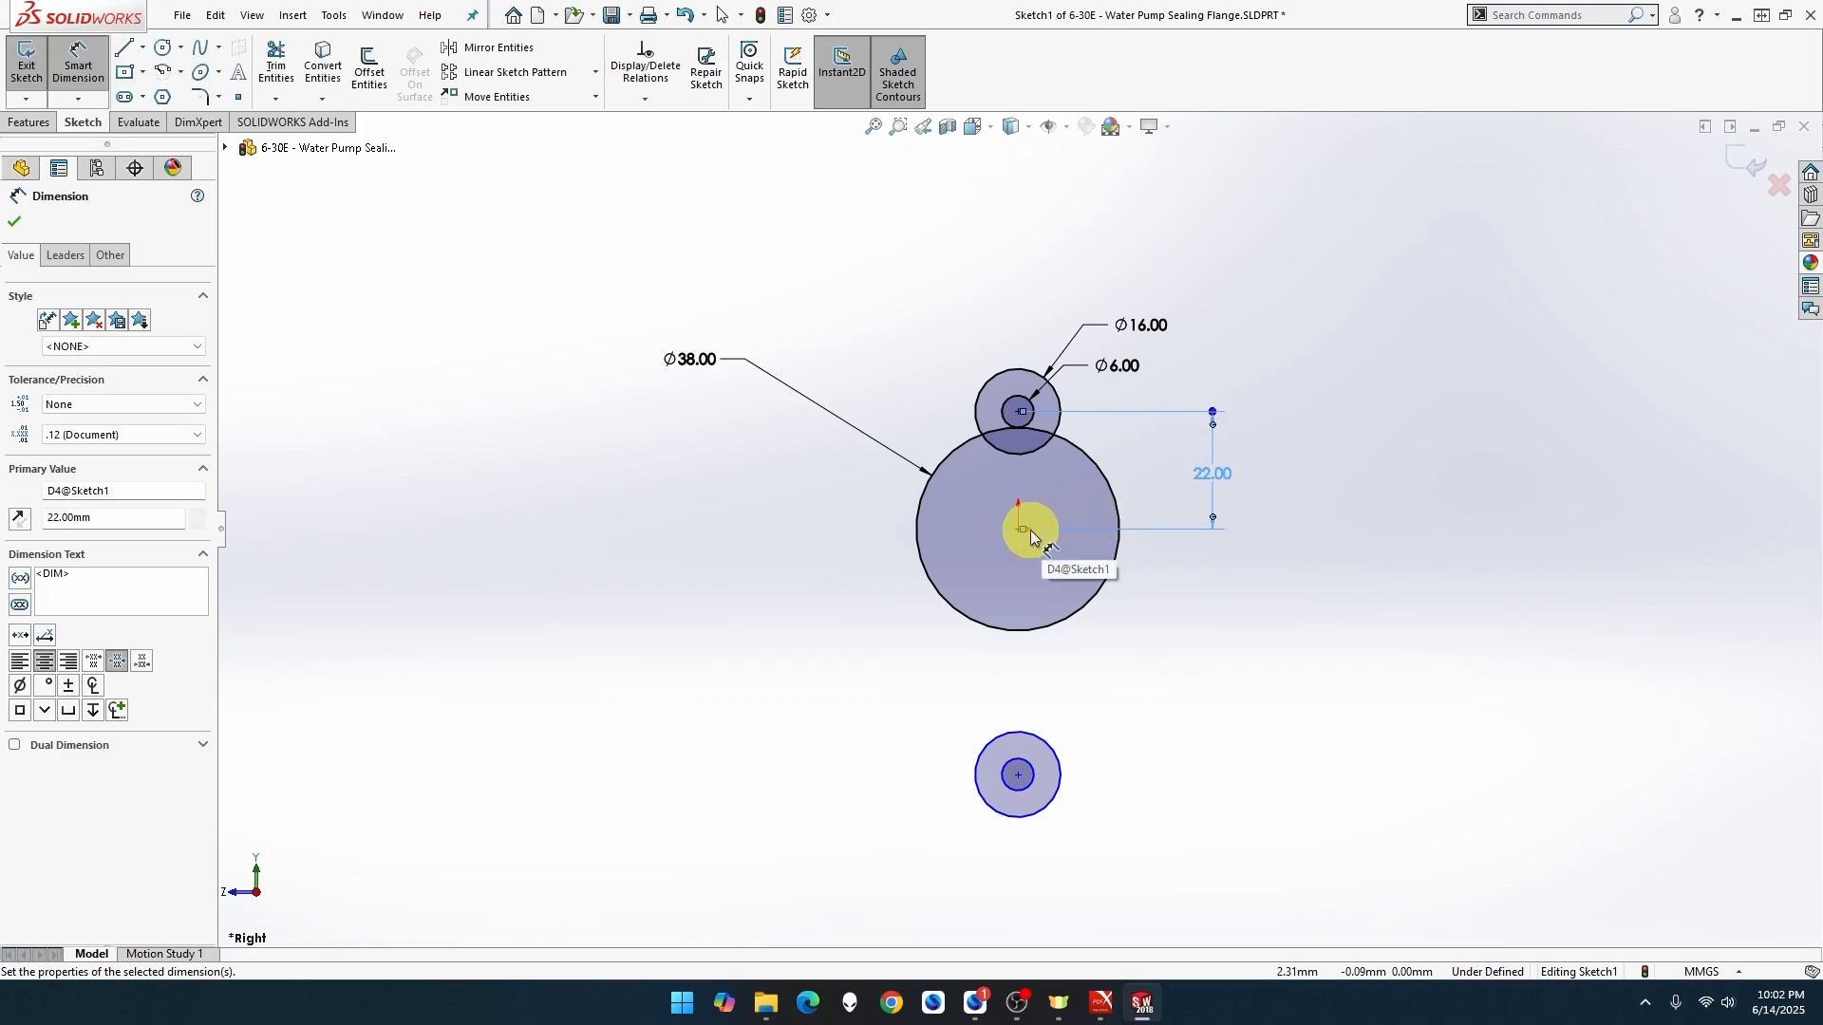
click(1025, 531)
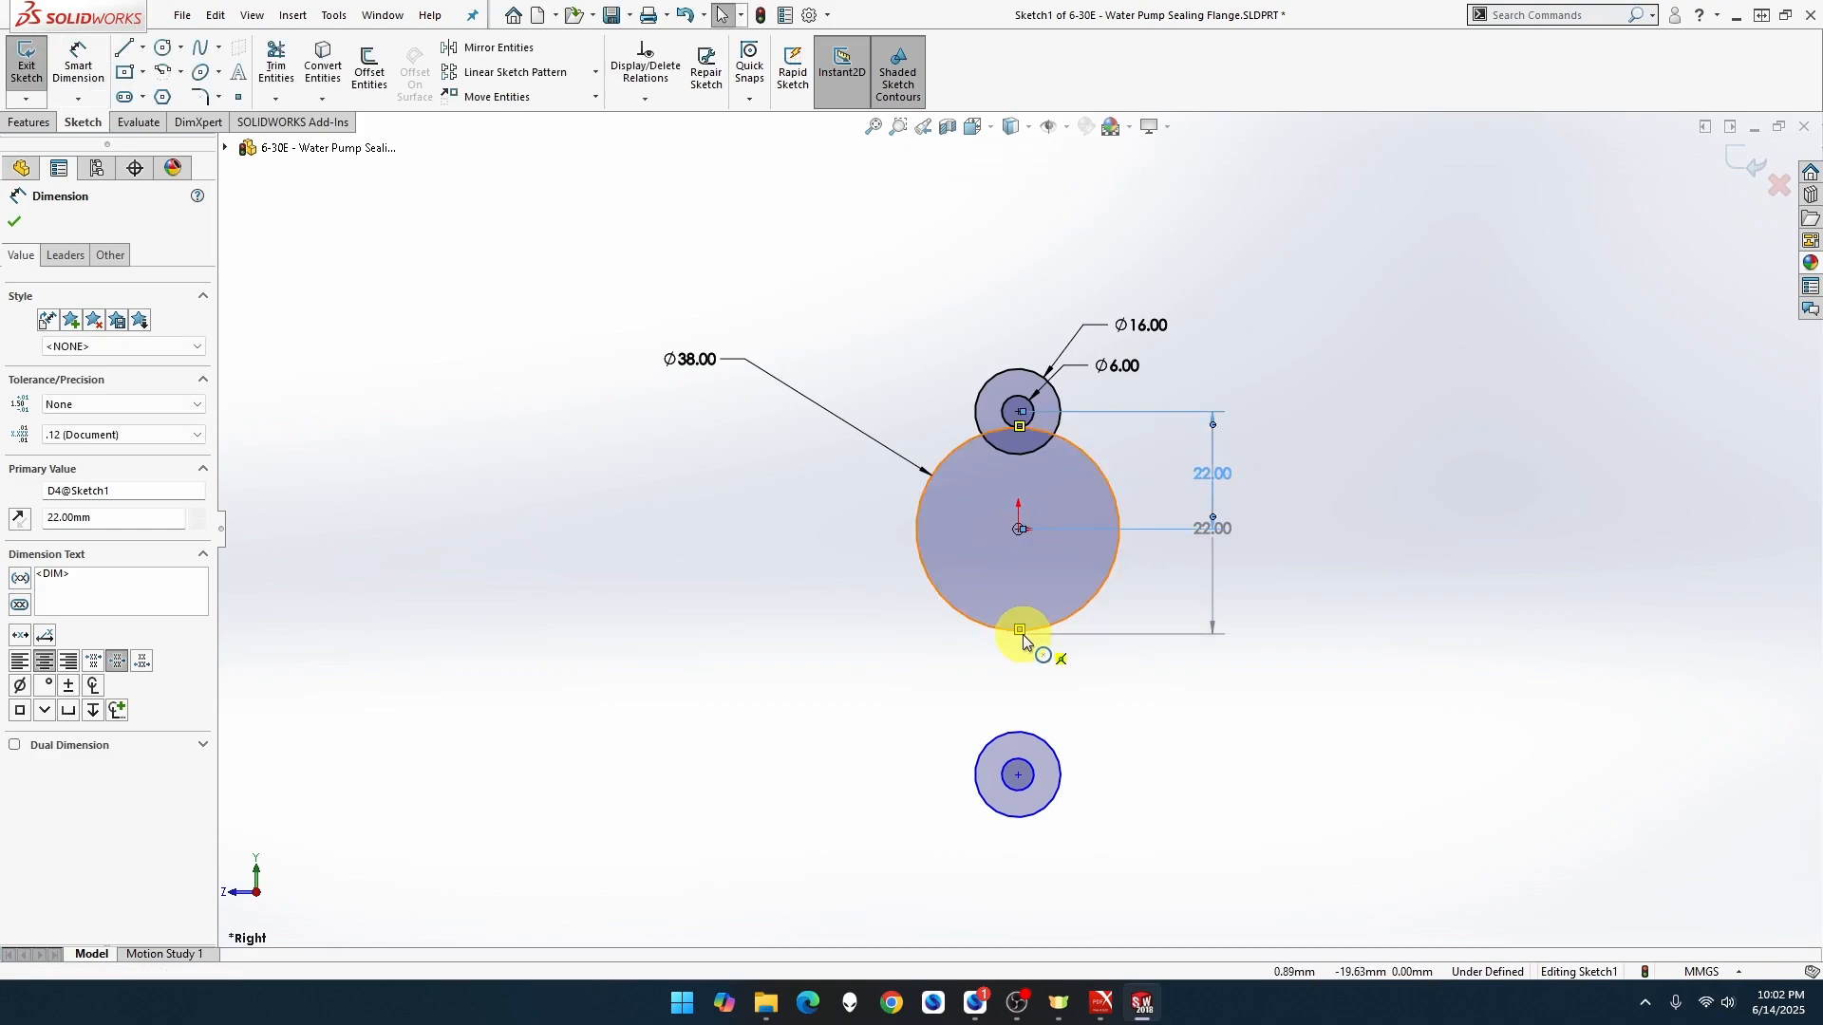
click(1019, 777)
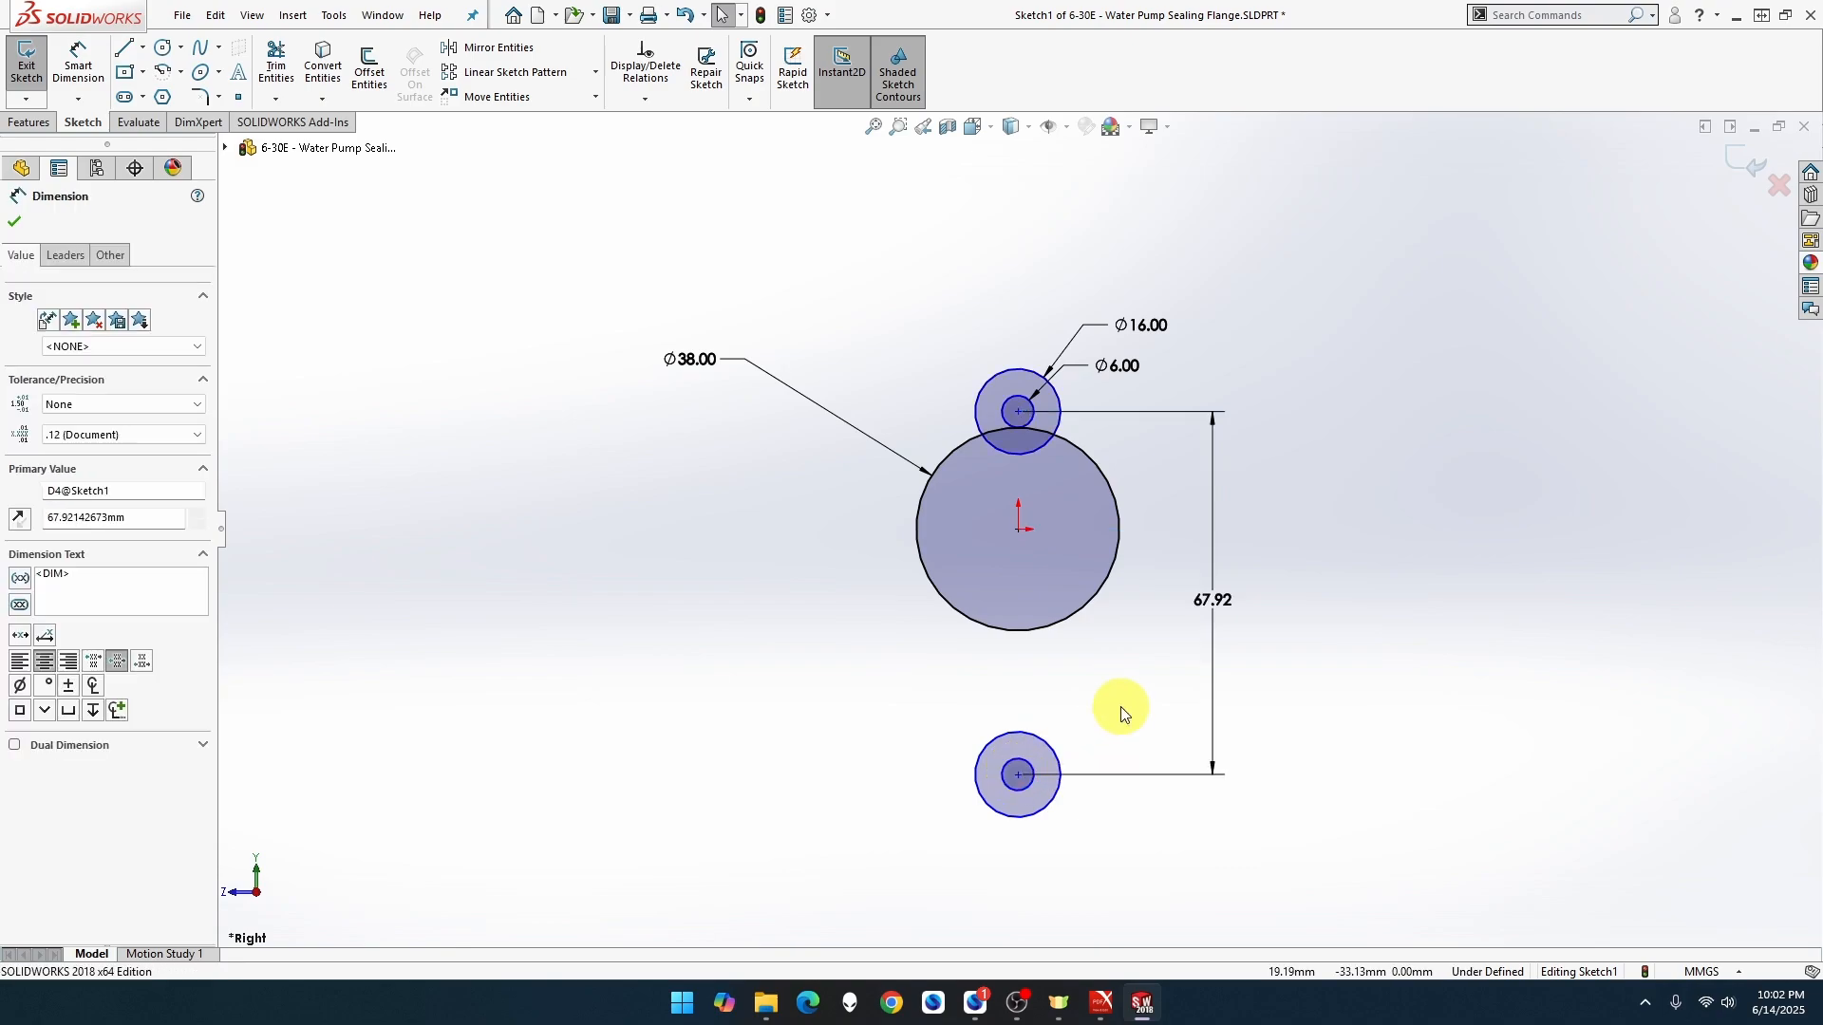
key(ctrl+z)
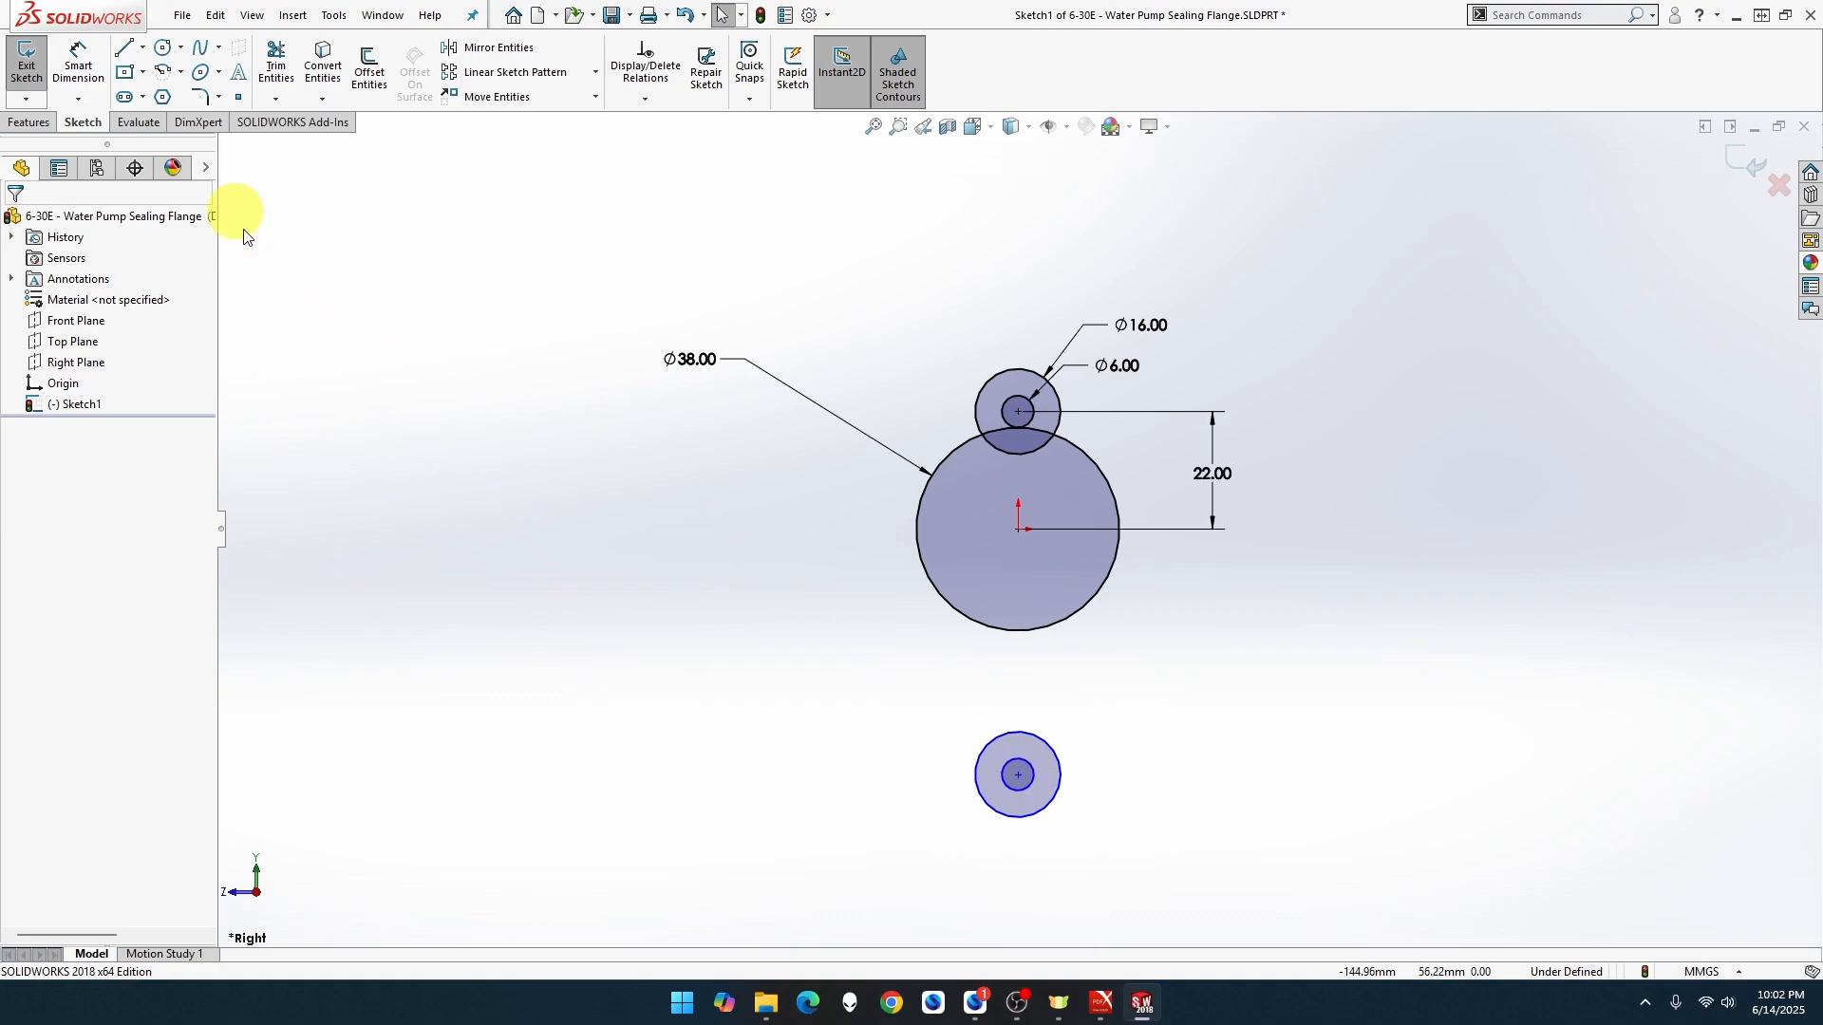
Dimension the lower pair's centre 22 mm below the central circle's centre, and move the 38 mm diameter dimension closer to its circle
click(78, 67)
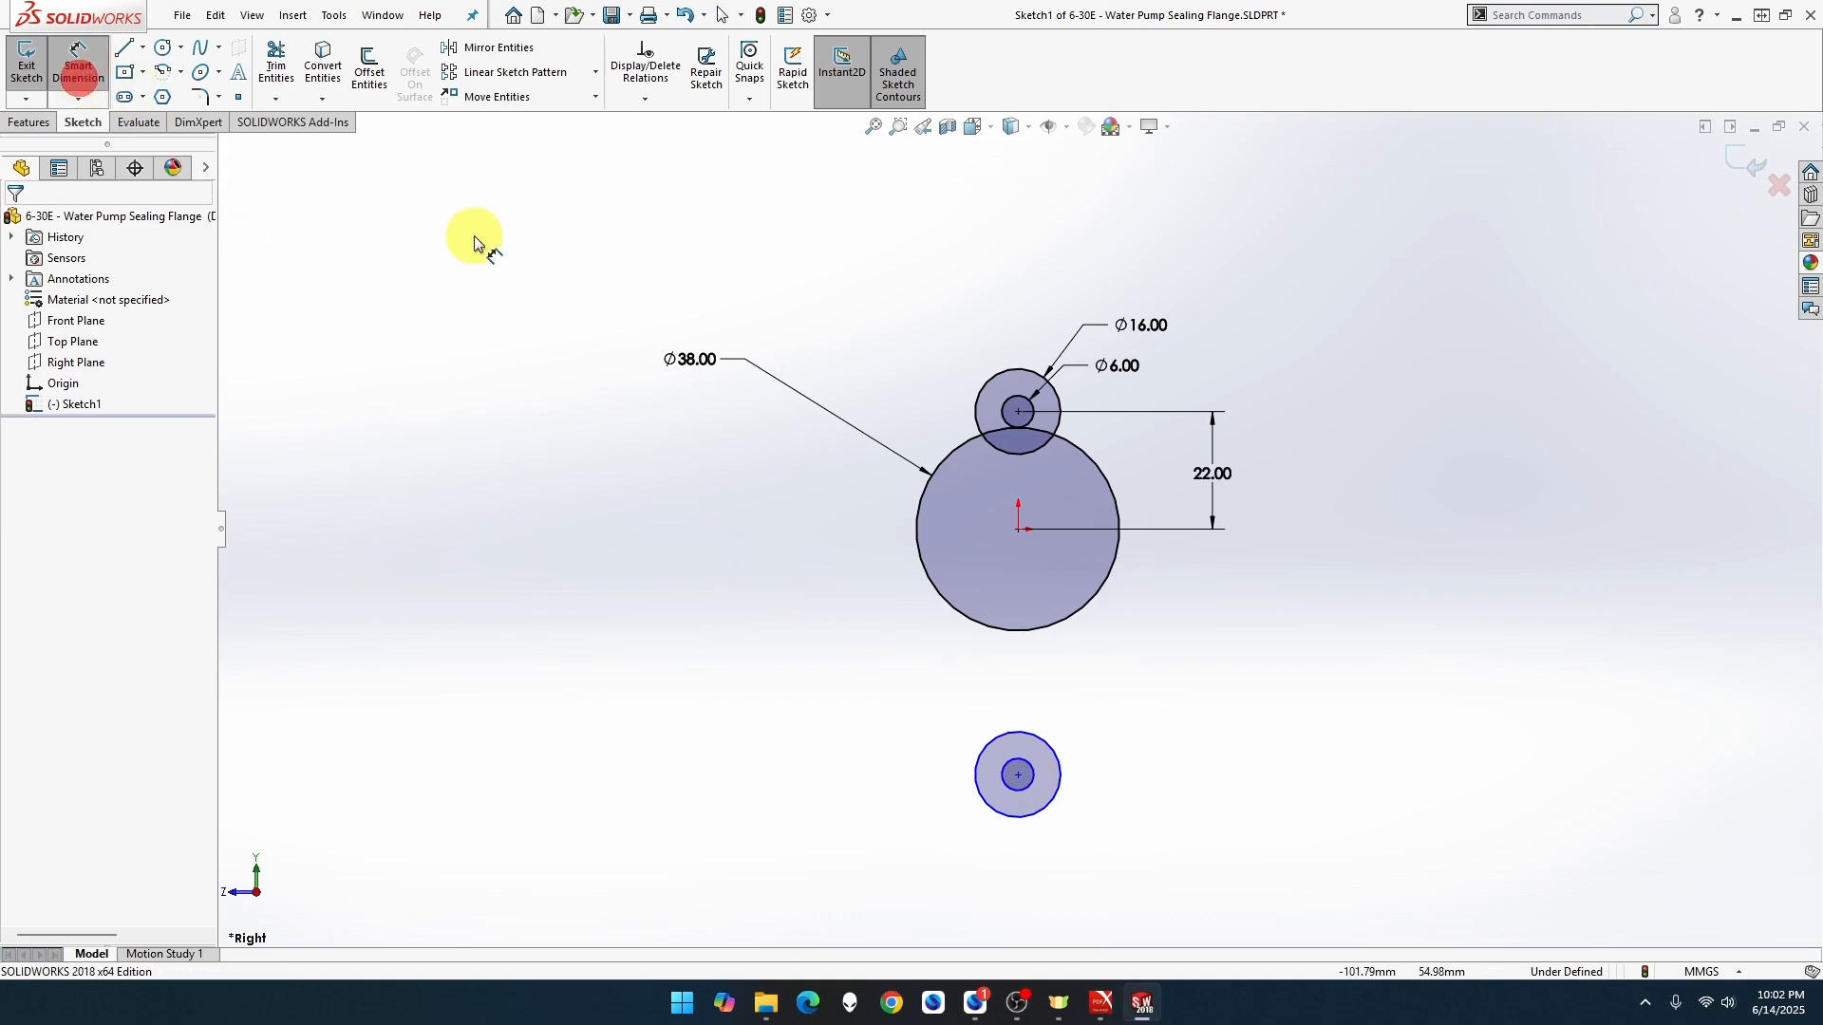
click(1012, 532)
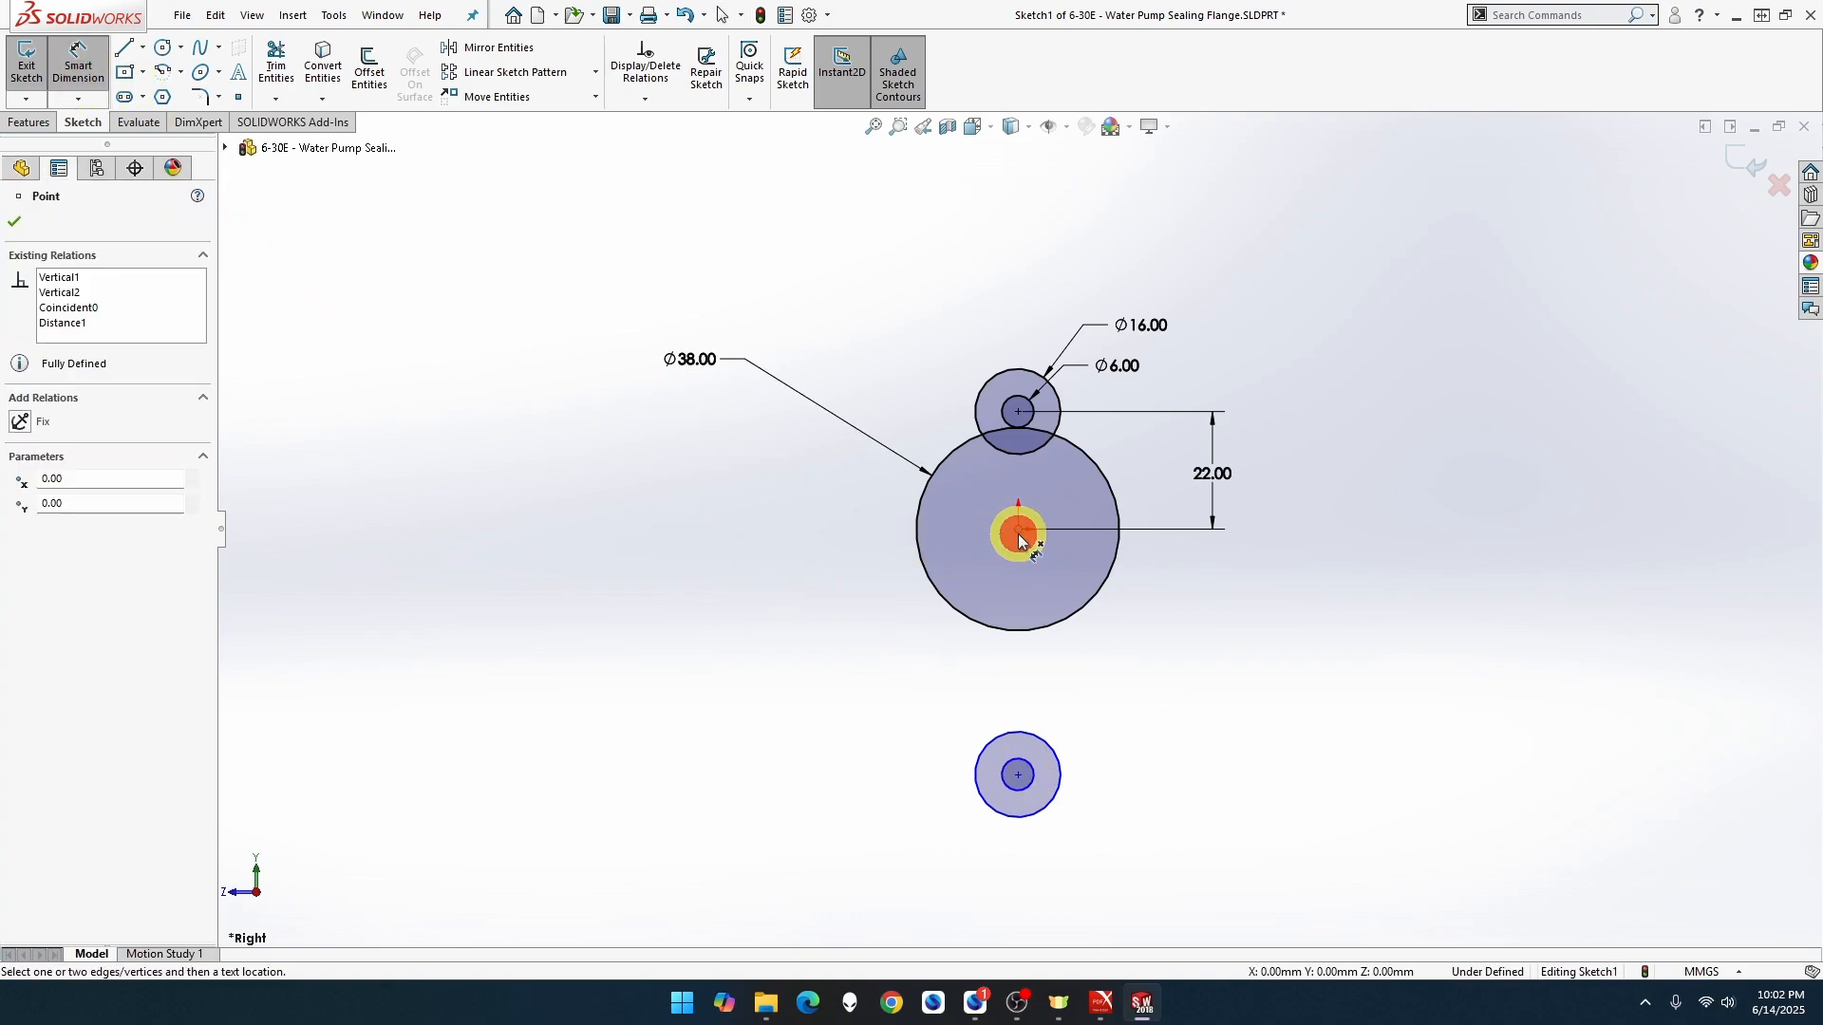
click(1020, 777)
click(1192, 693)
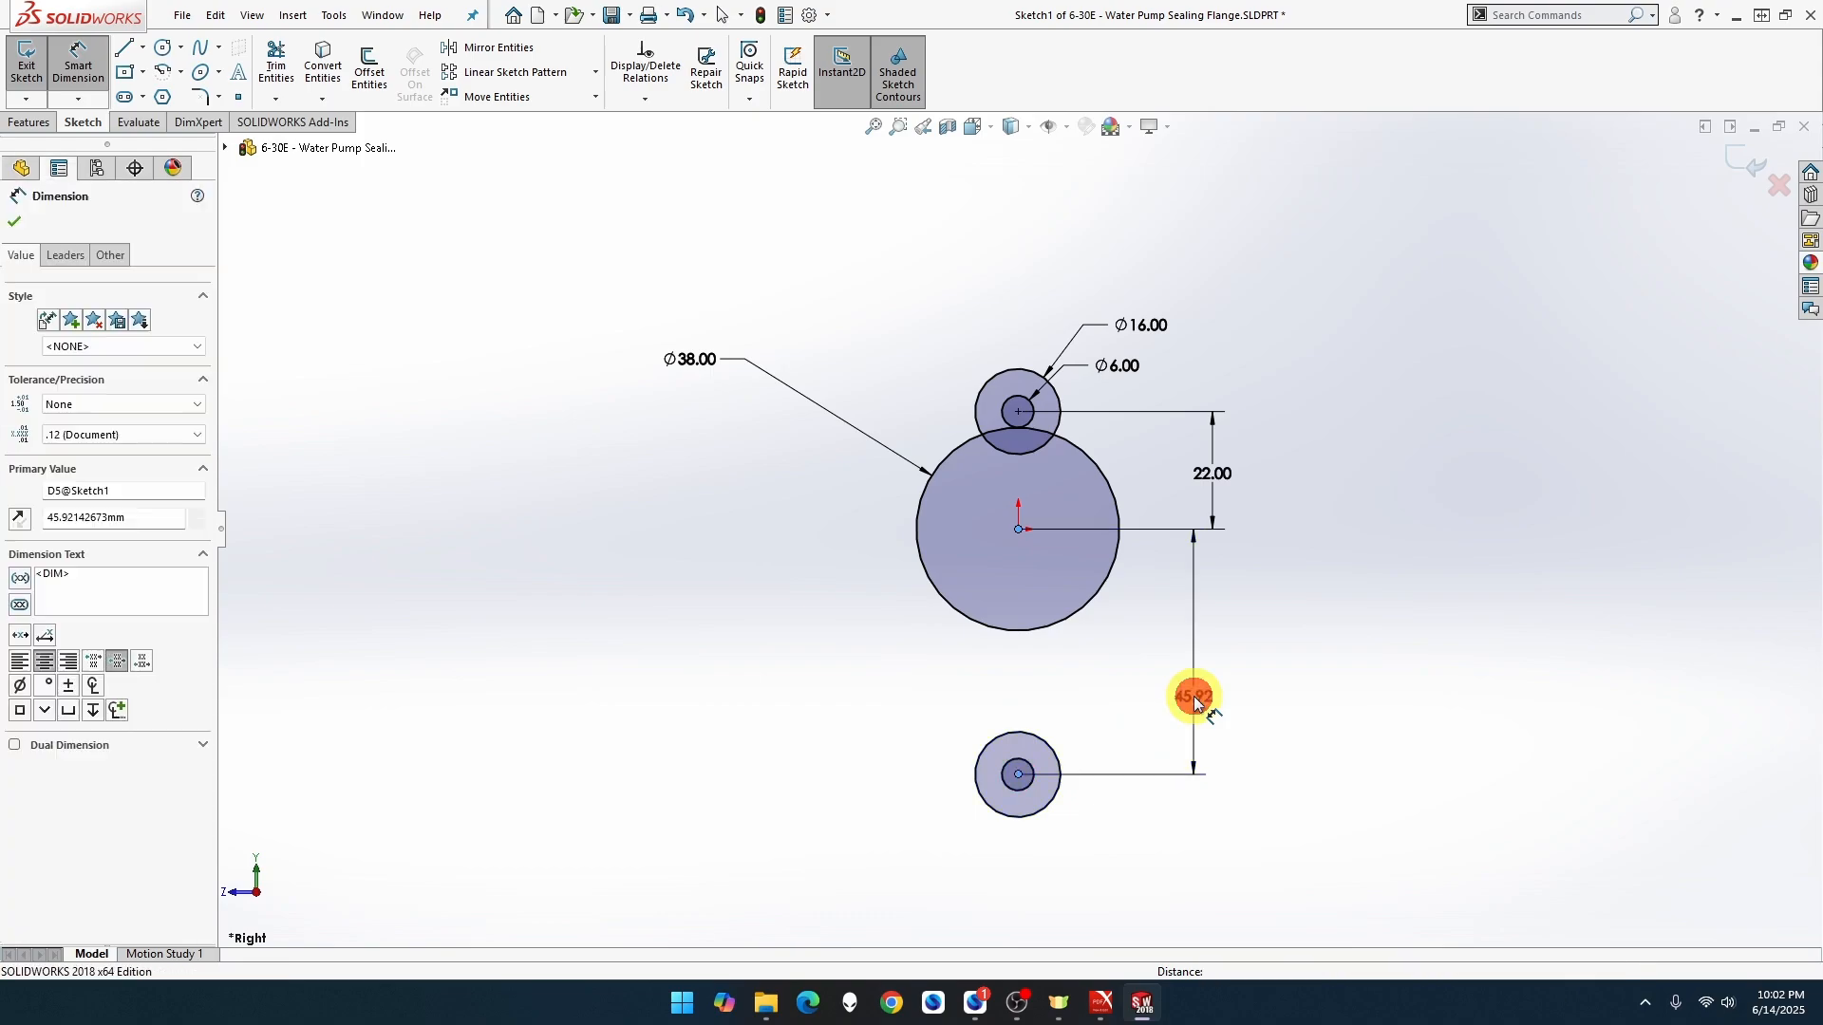
text(22)
key(Return)
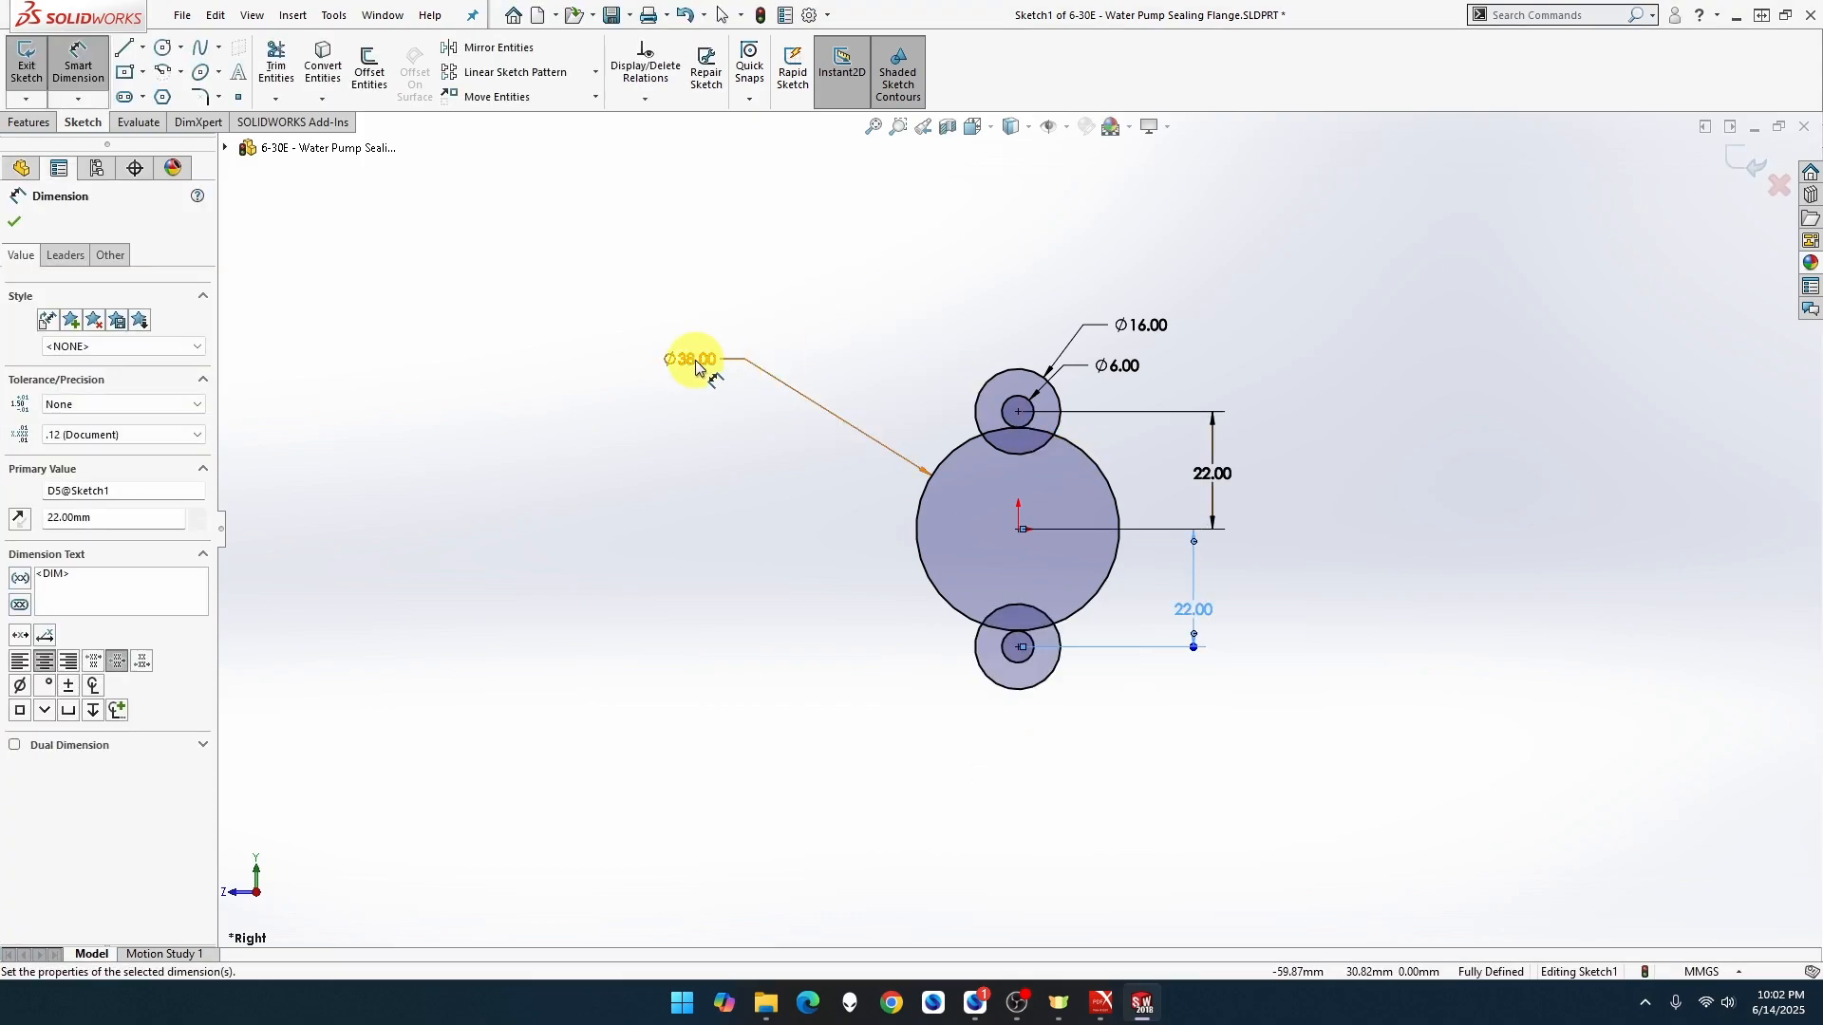
drag(696, 367, 828, 423)
key(Escape)
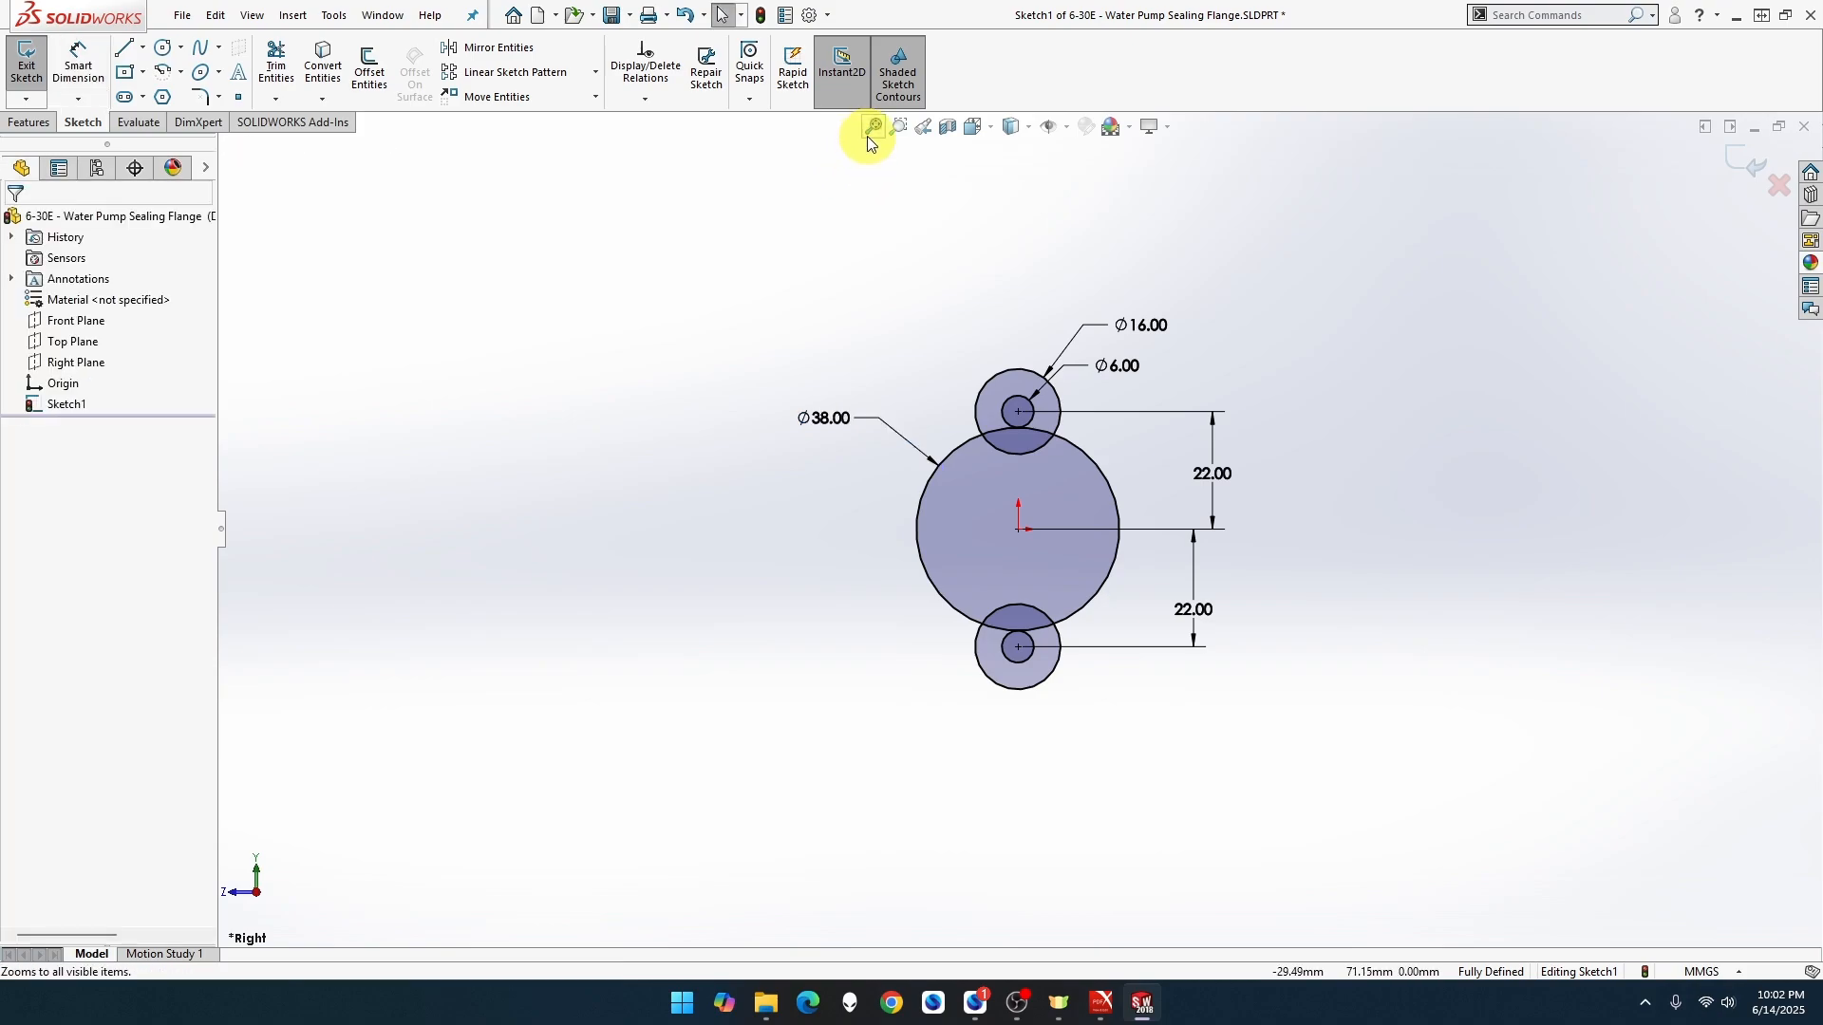
Sketch an open chain of four connected slanted lines around the circles, starting and ending above the upper pair
click(873, 126)
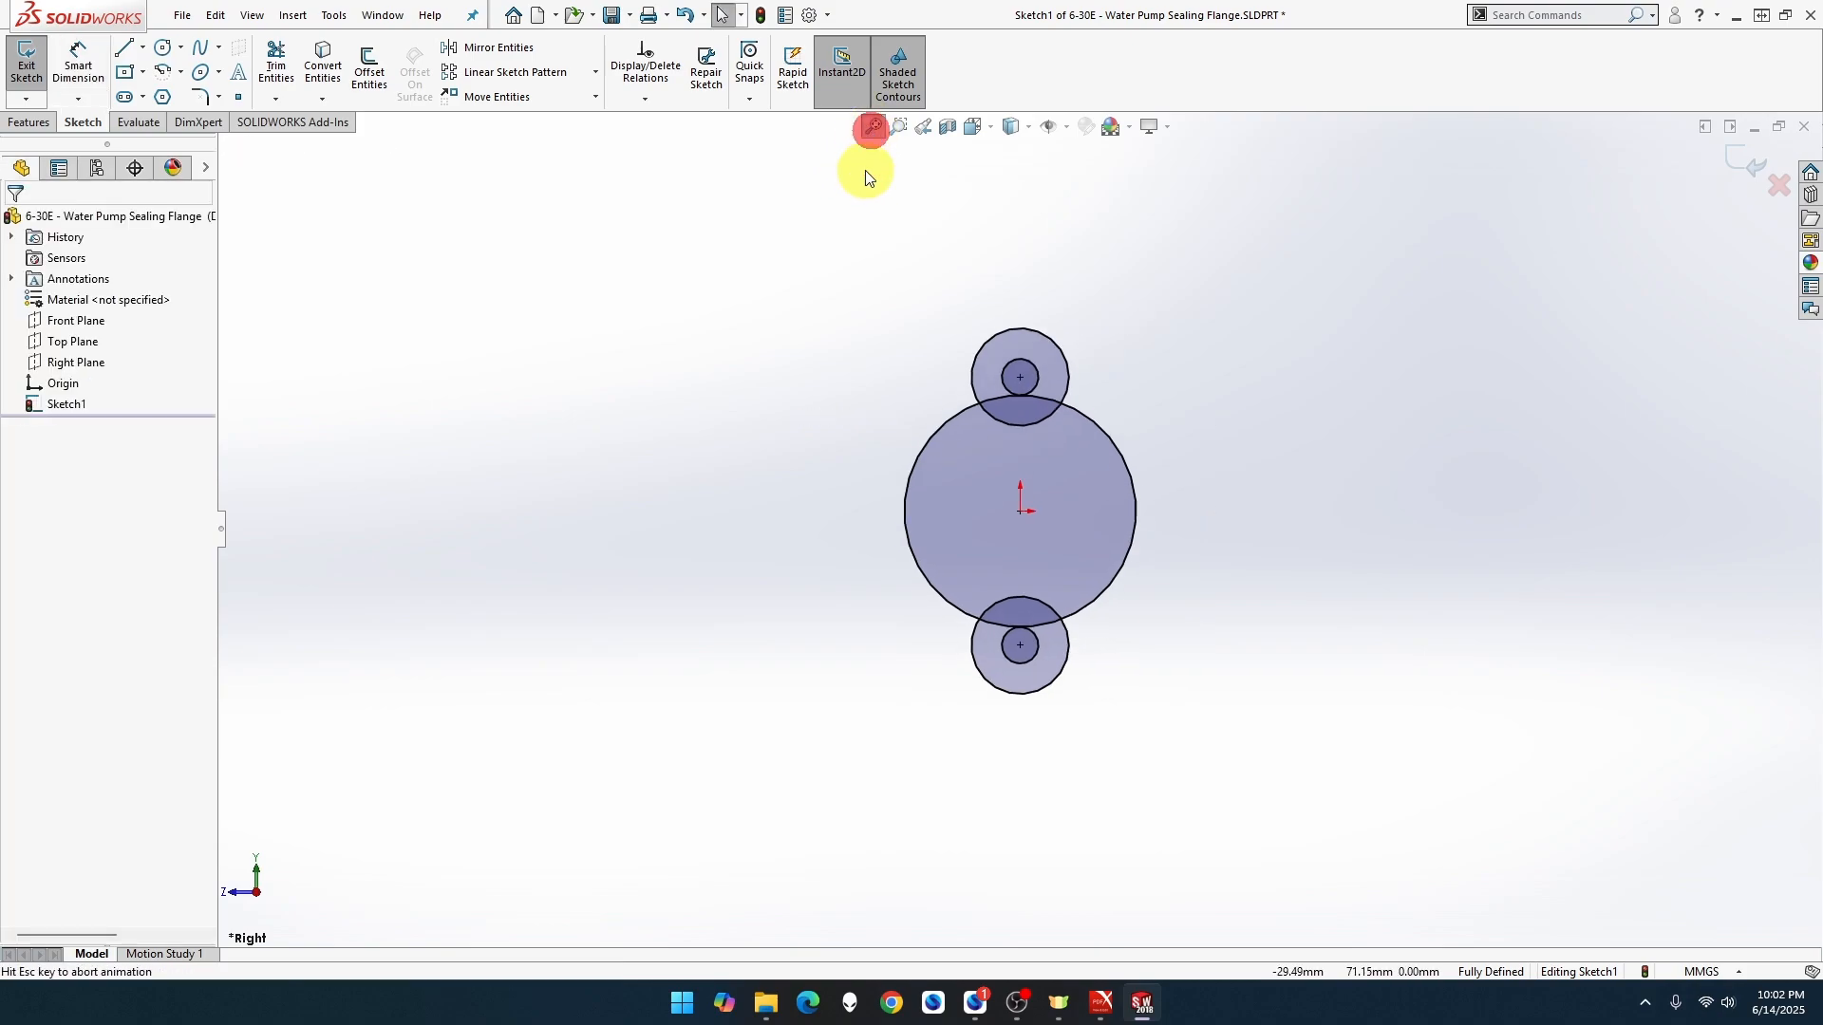
click(131, 49)
click(995, 188)
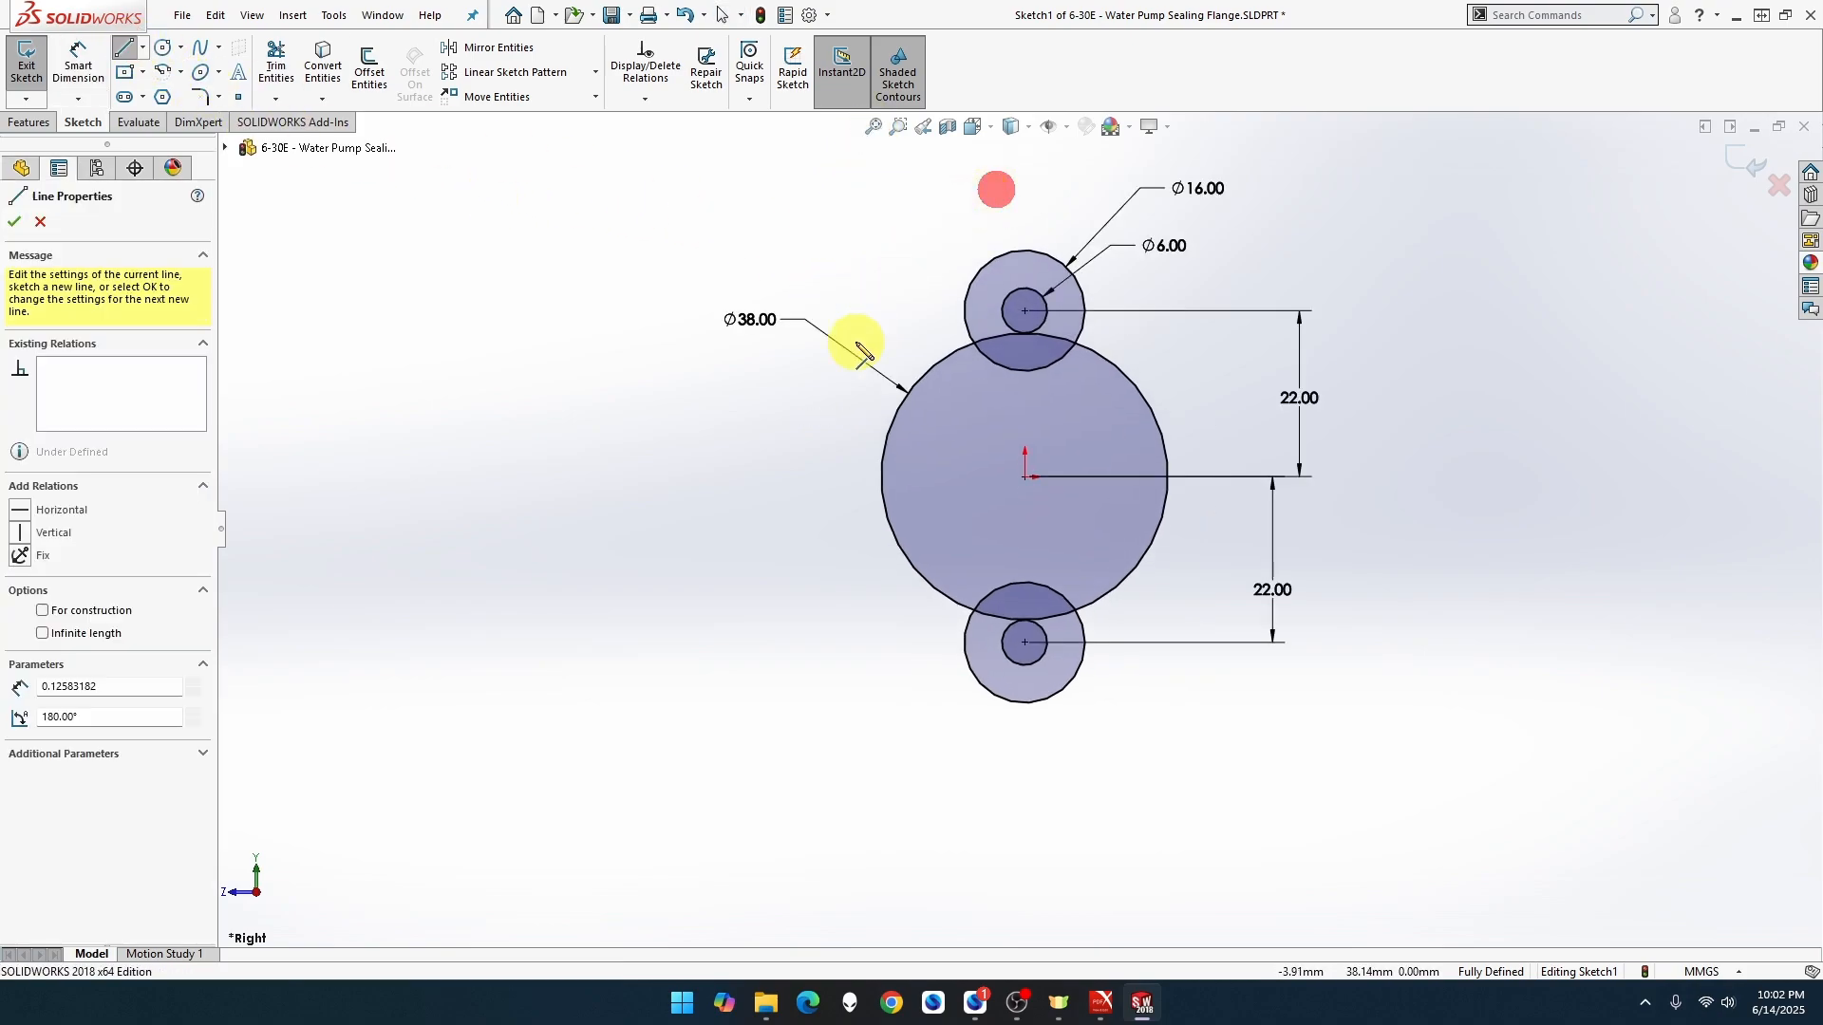
click(802, 412)
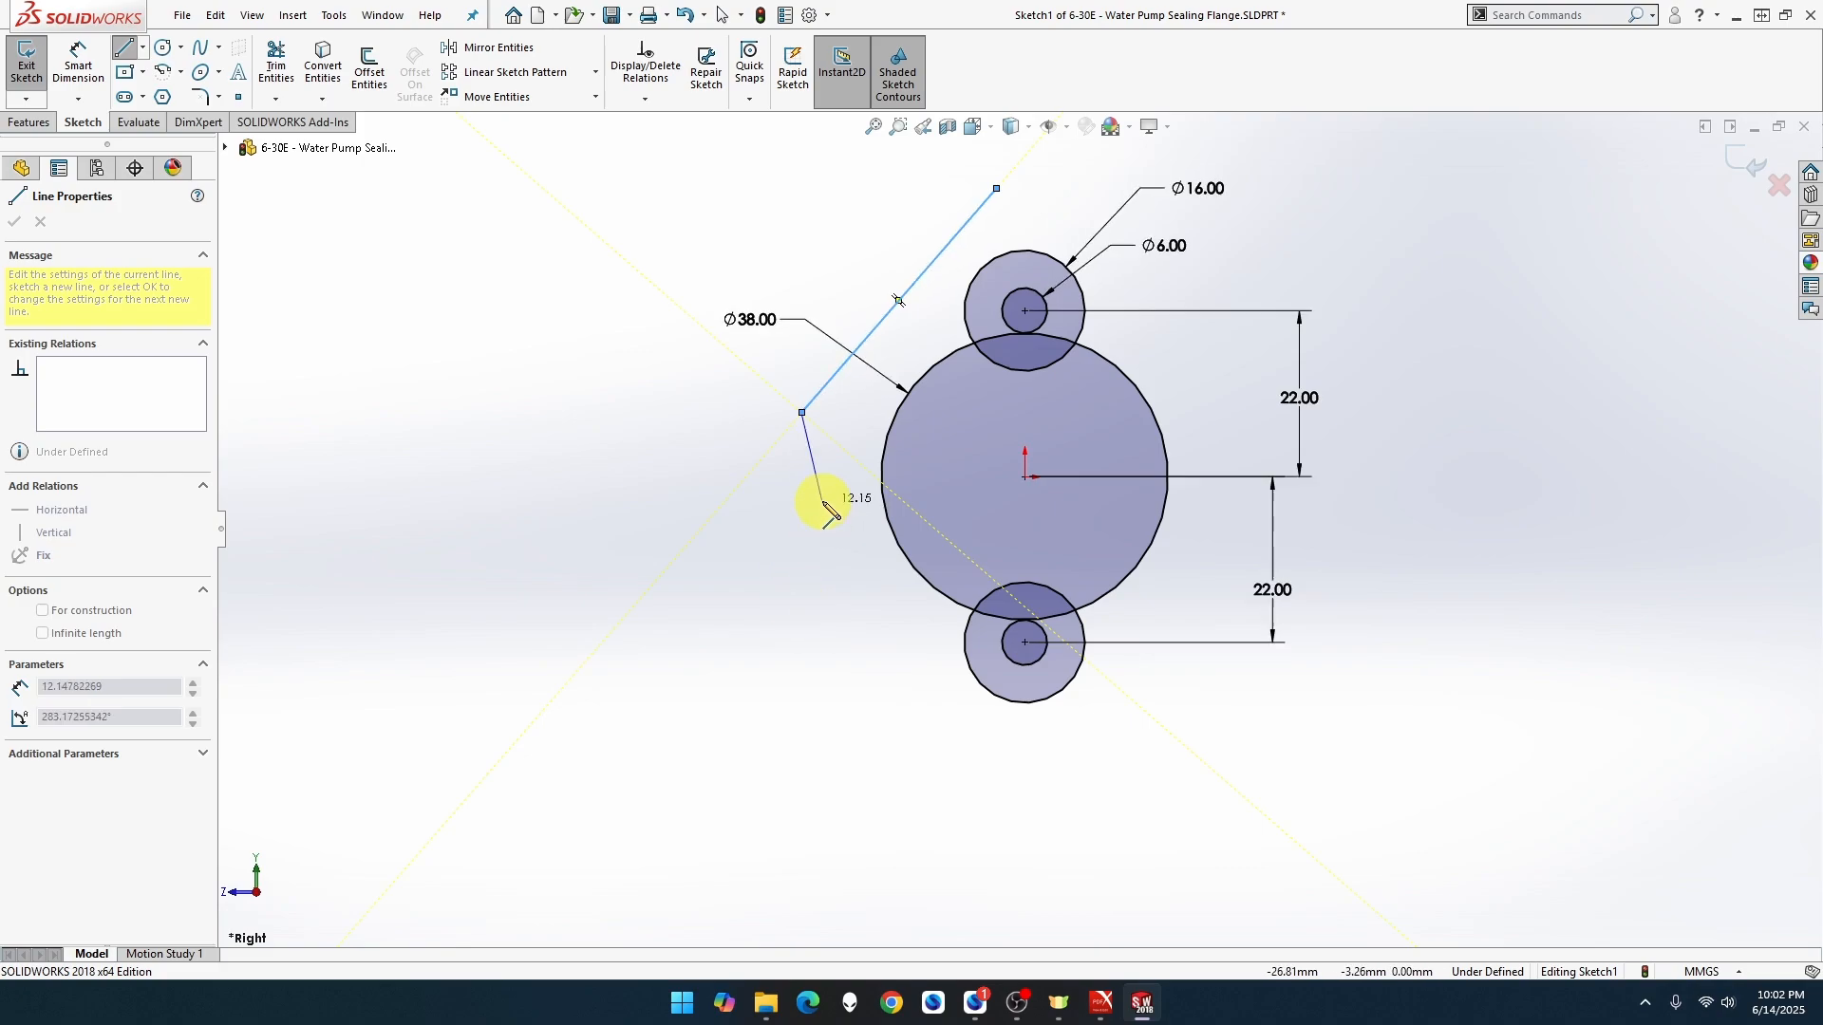
click(995, 795)
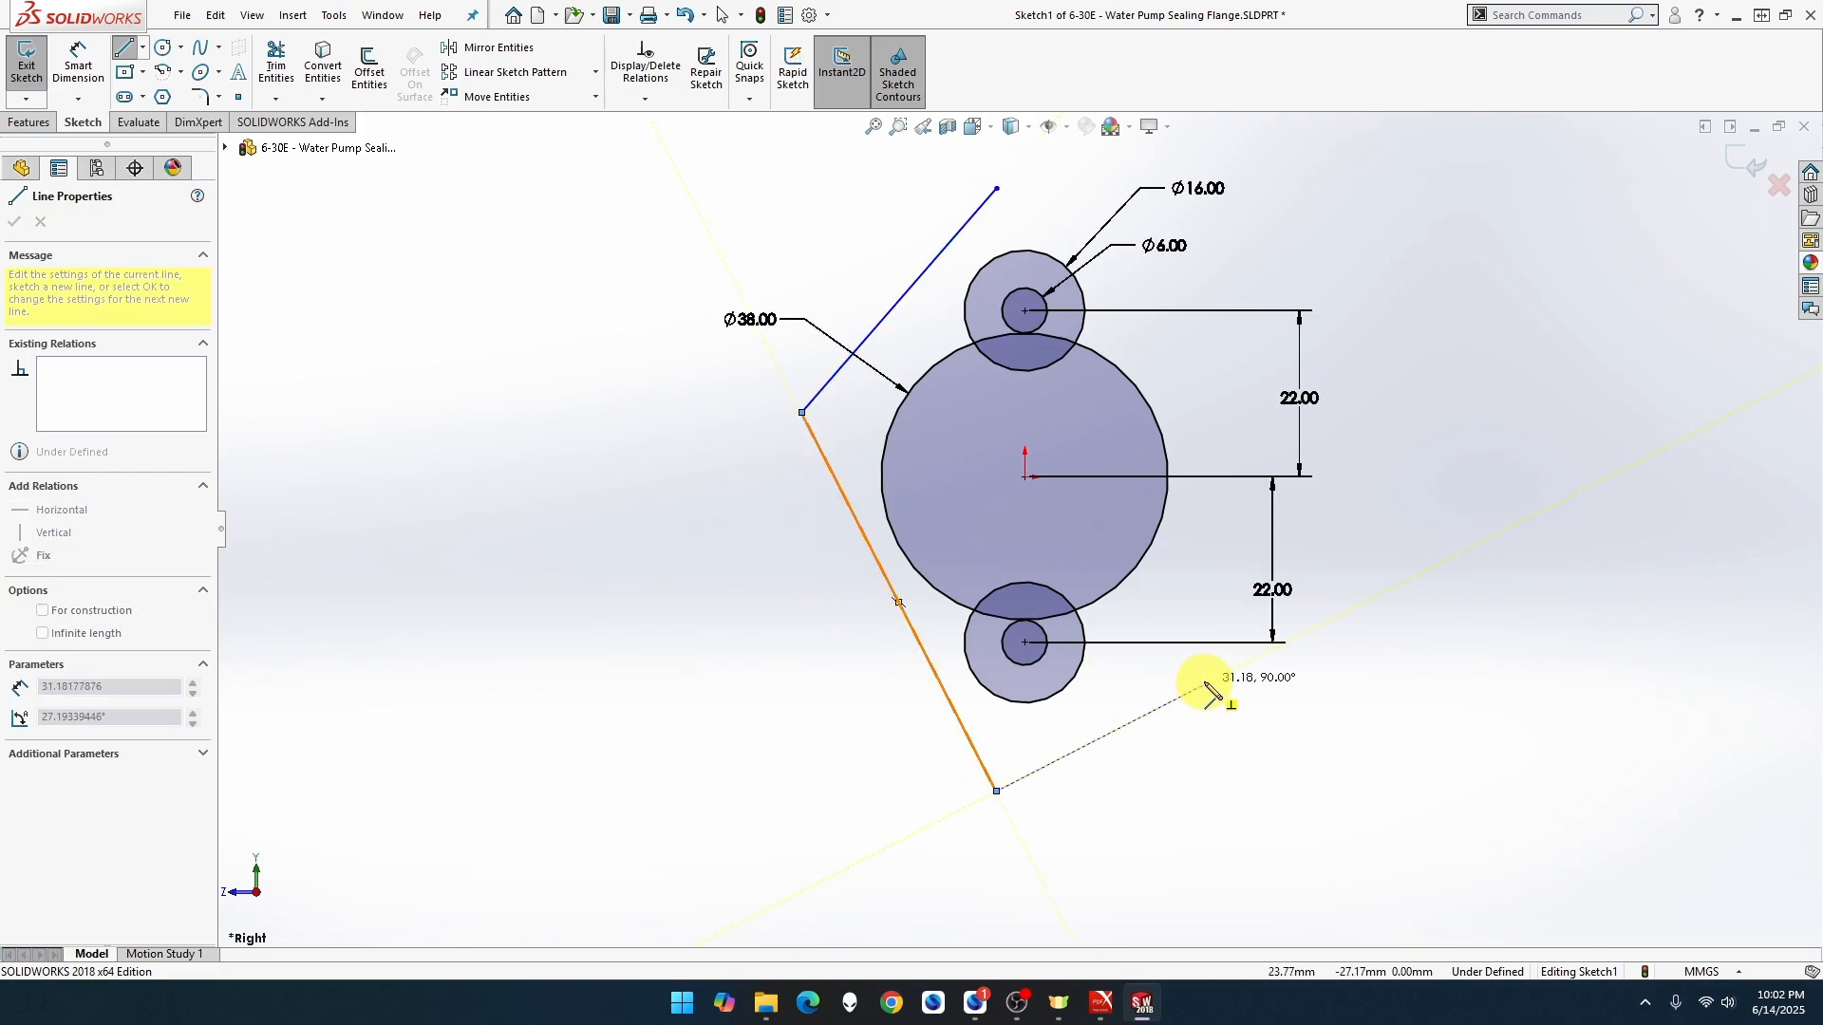
click(1363, 477)
click(1087, 168)
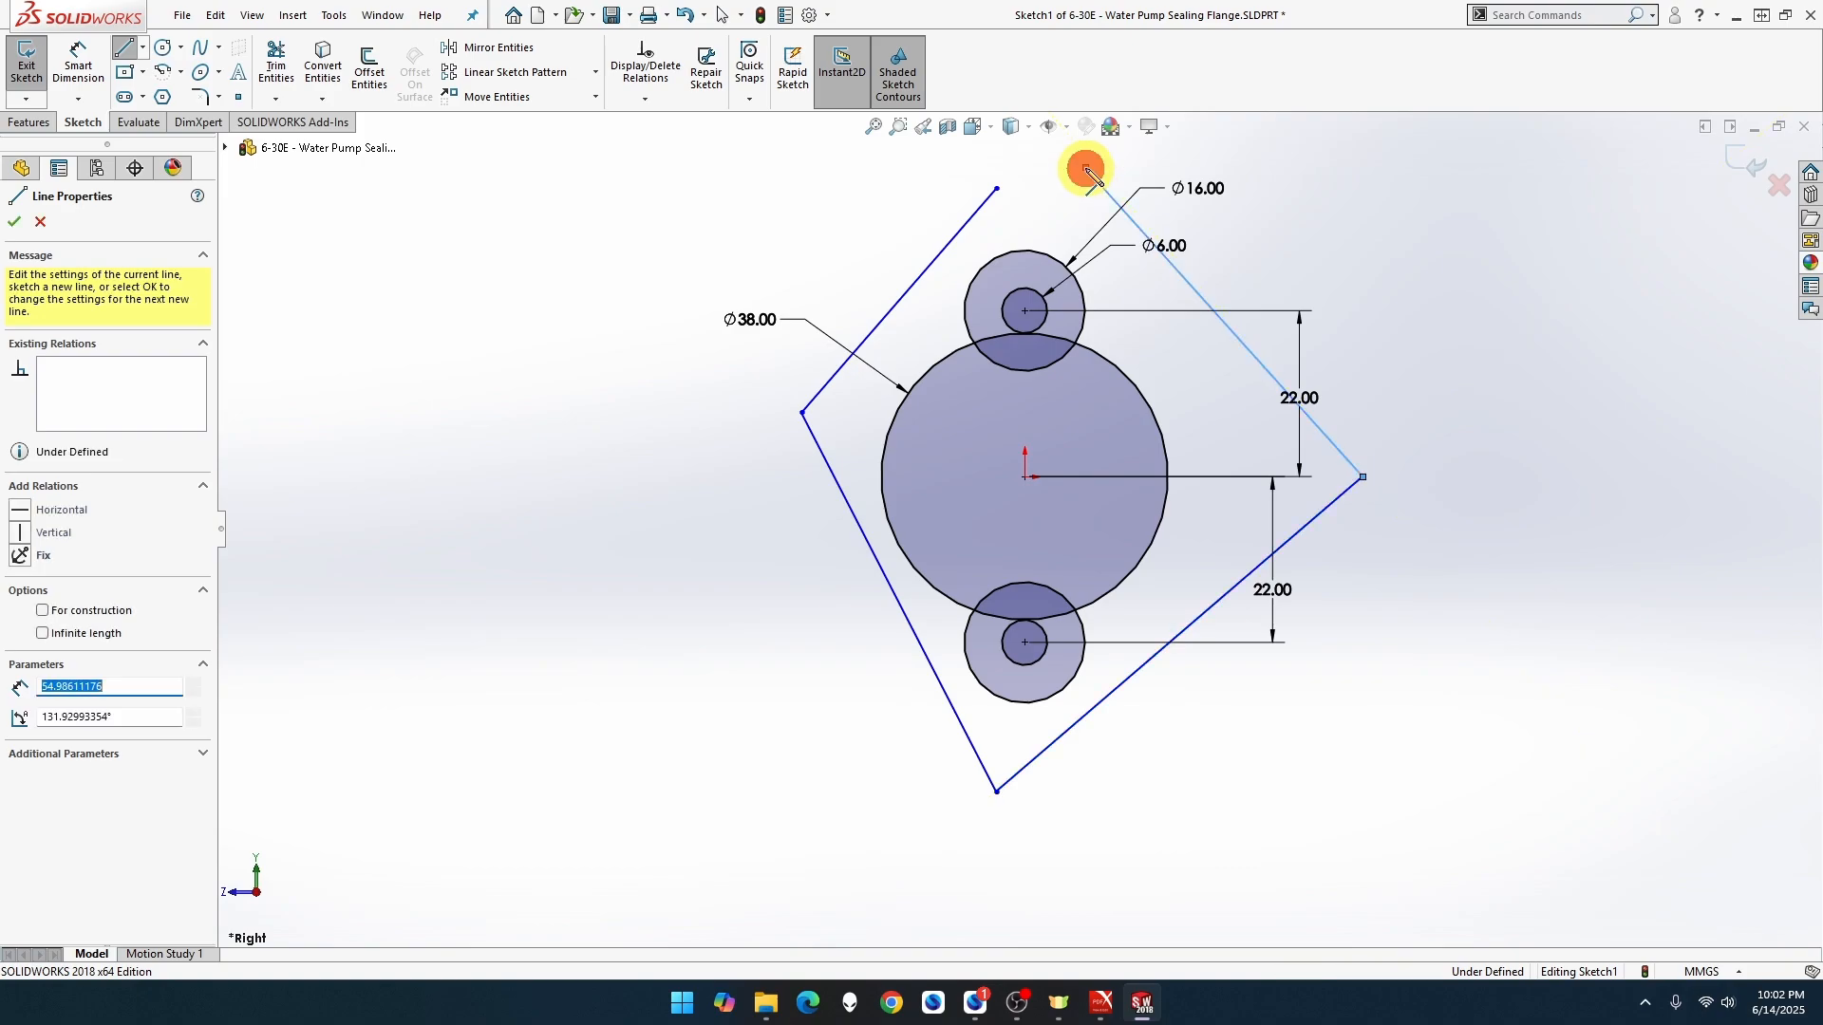
key(Escape)
Make the upper-right line tangent to the upper pair's outer circle and to the central circle
click(1078, 276)
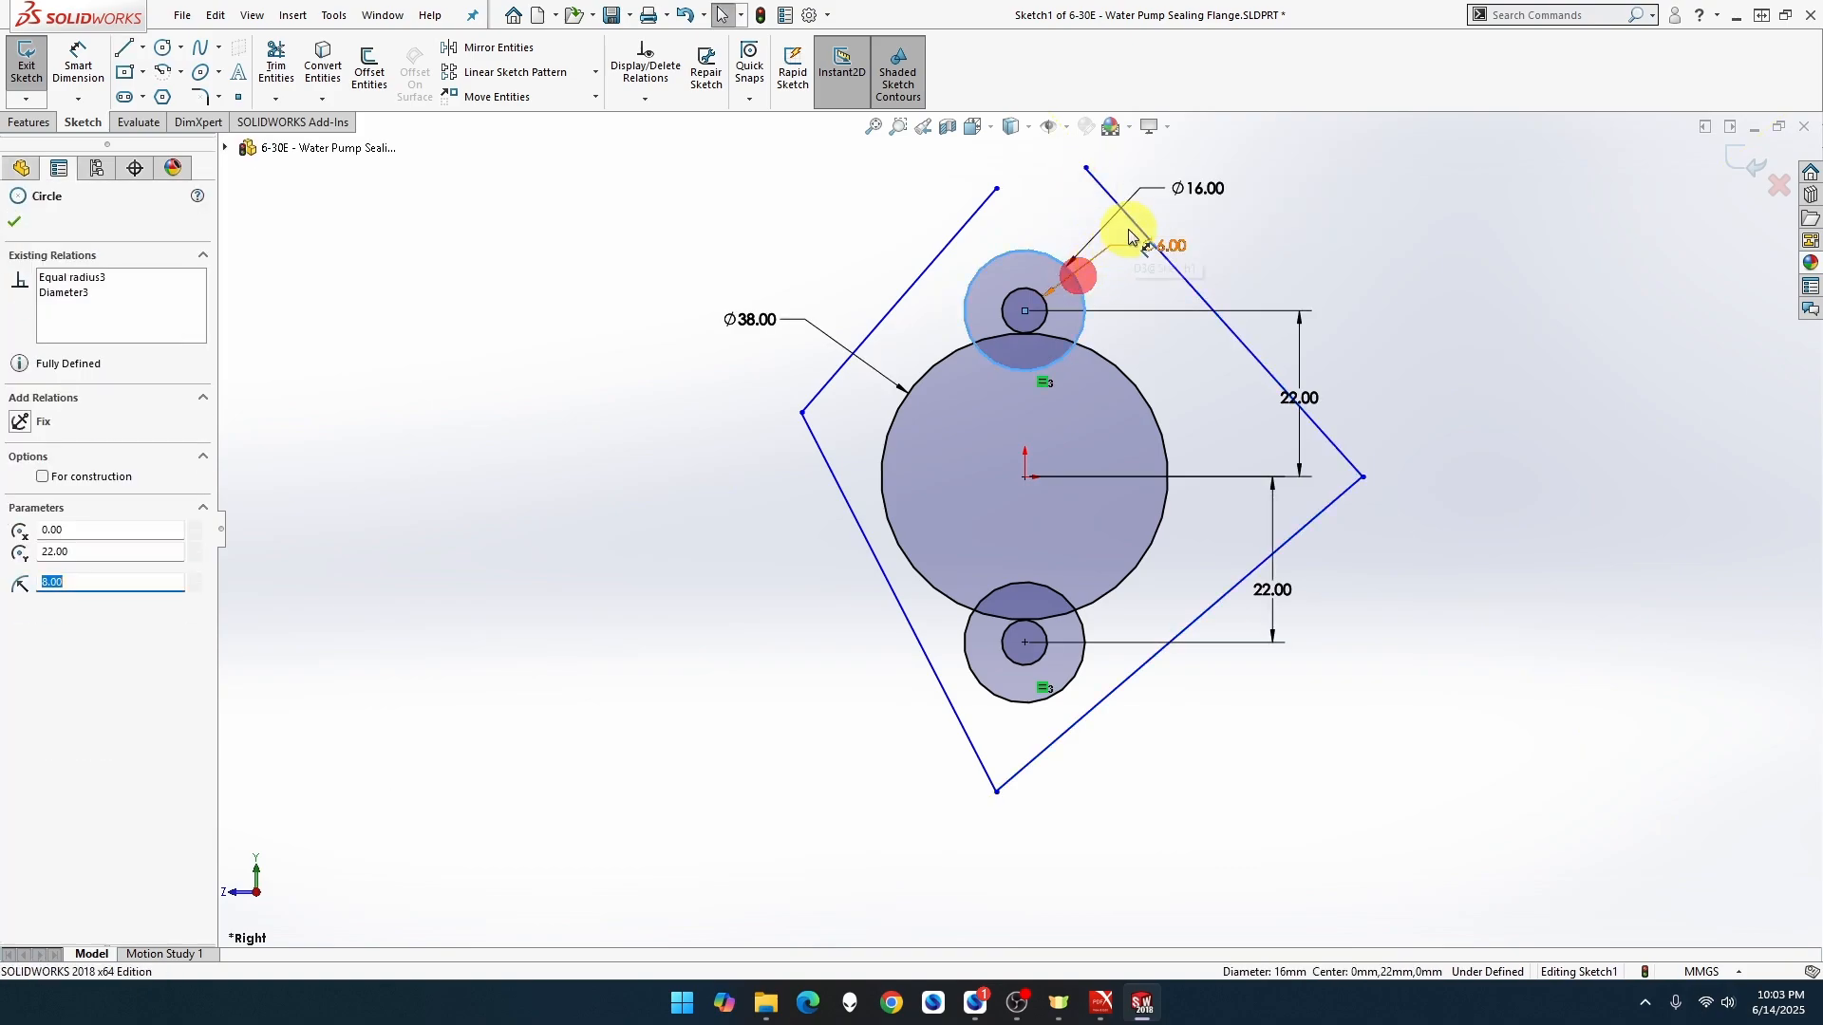
ctrl+click(1136, 231)
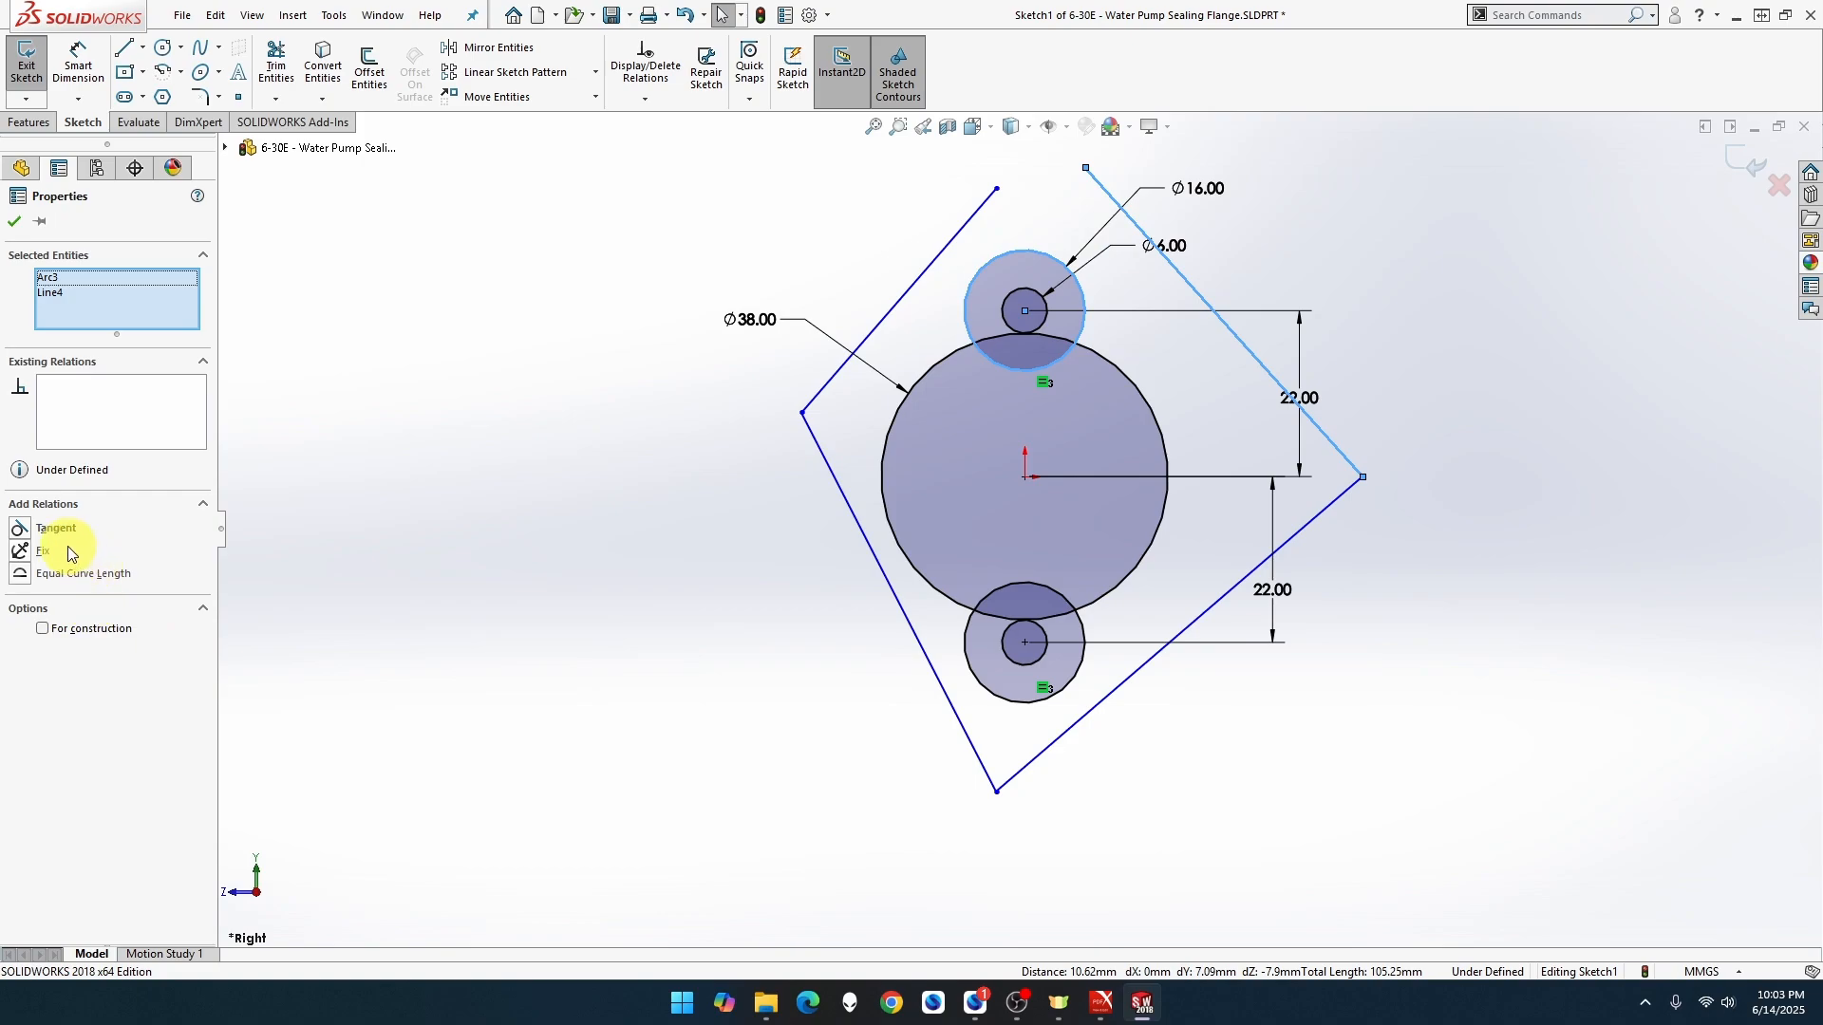
click(19, 529)
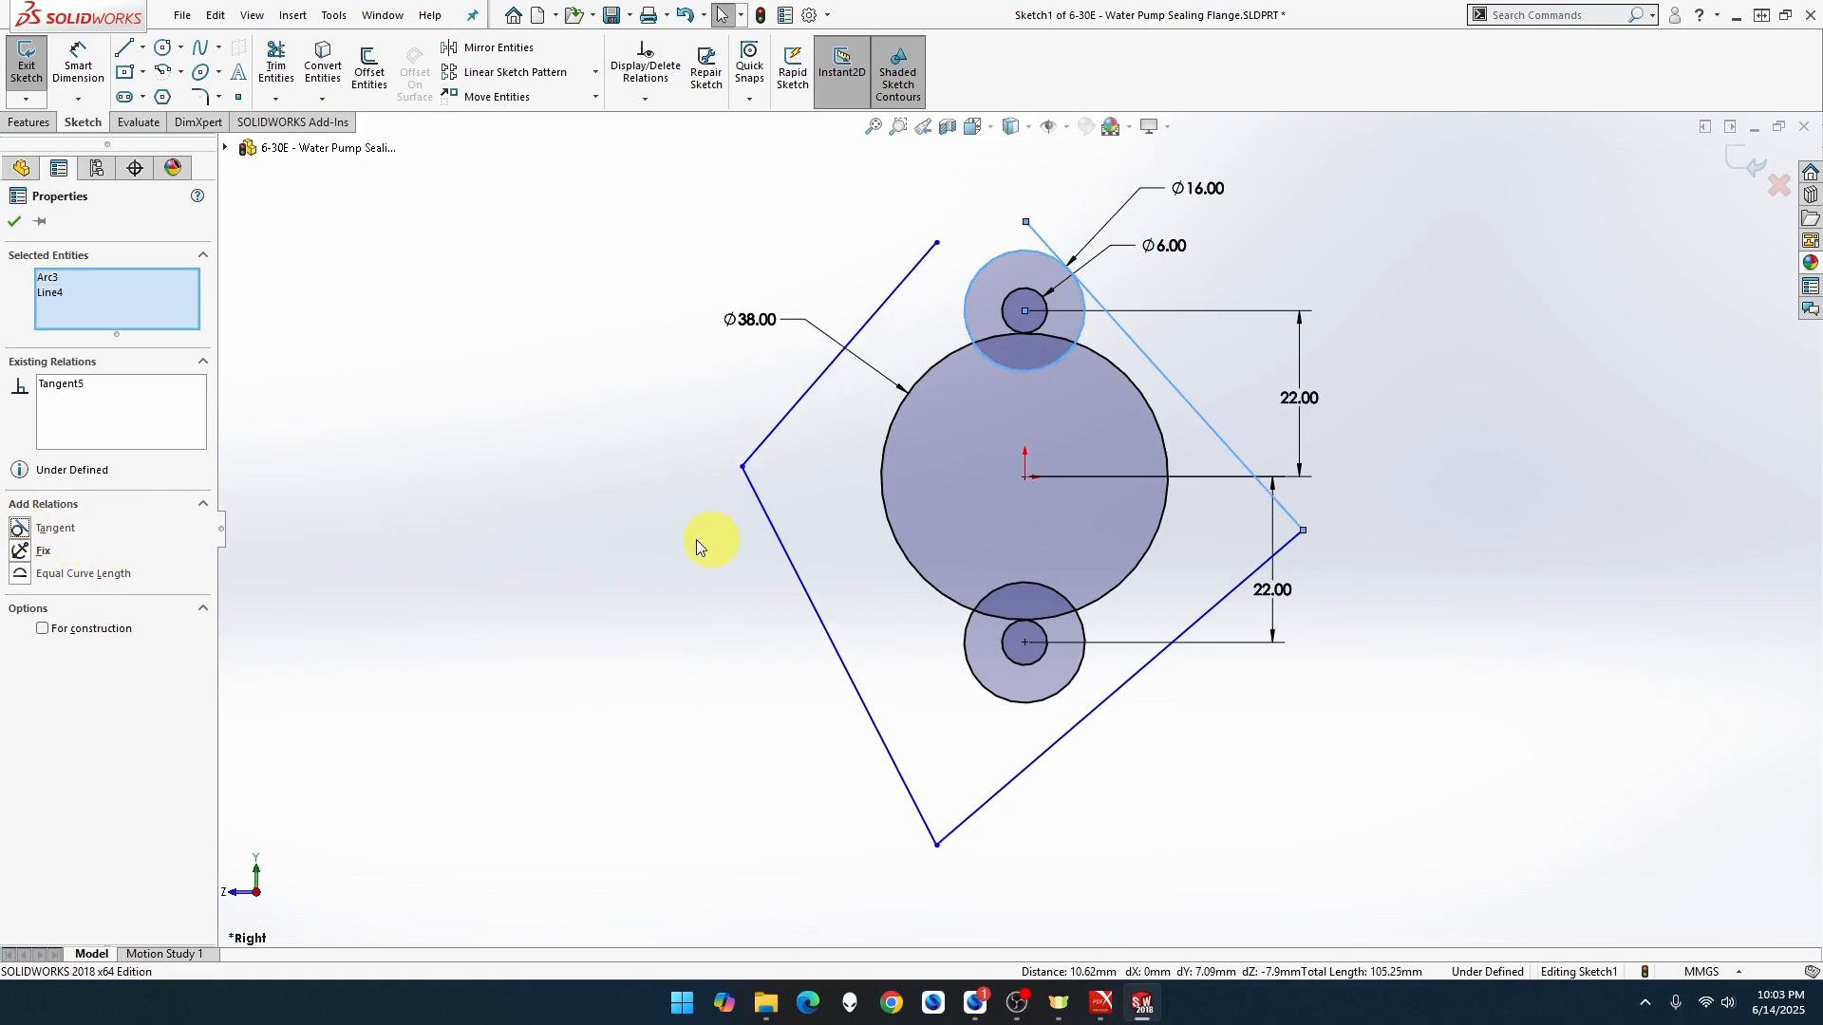
click(1159, 526)
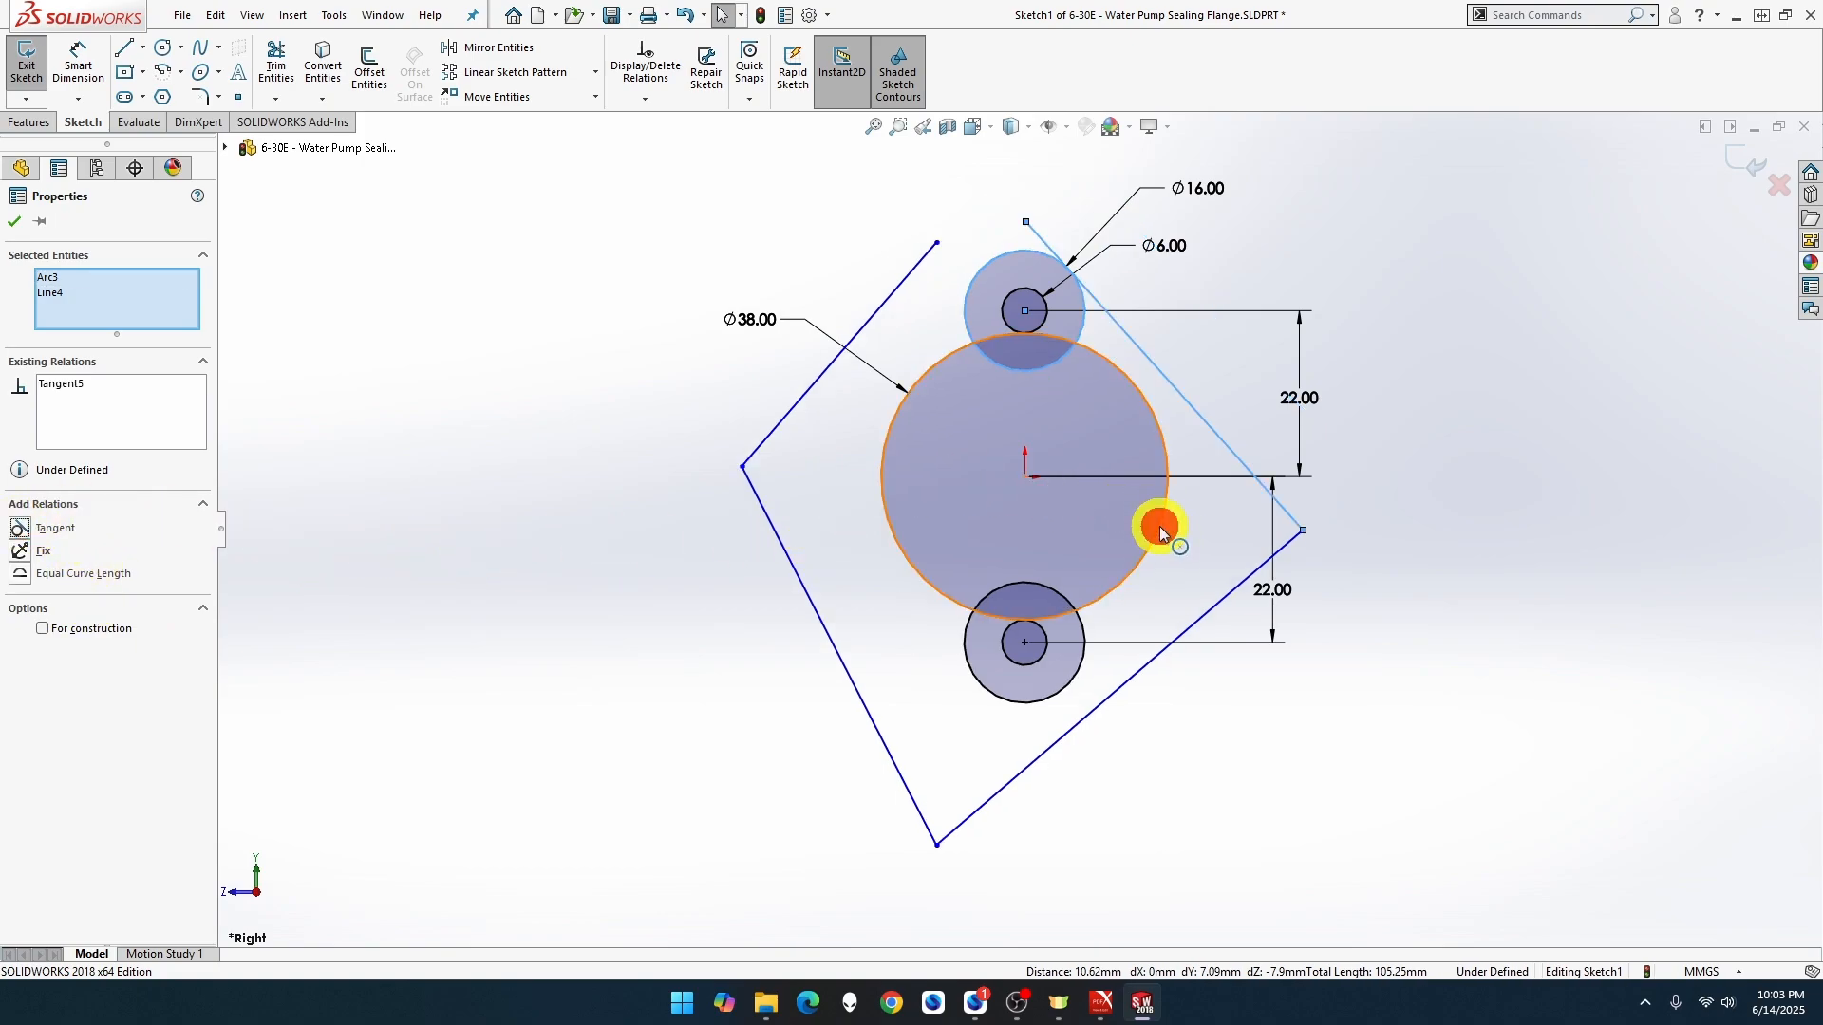
click(1205, 419)
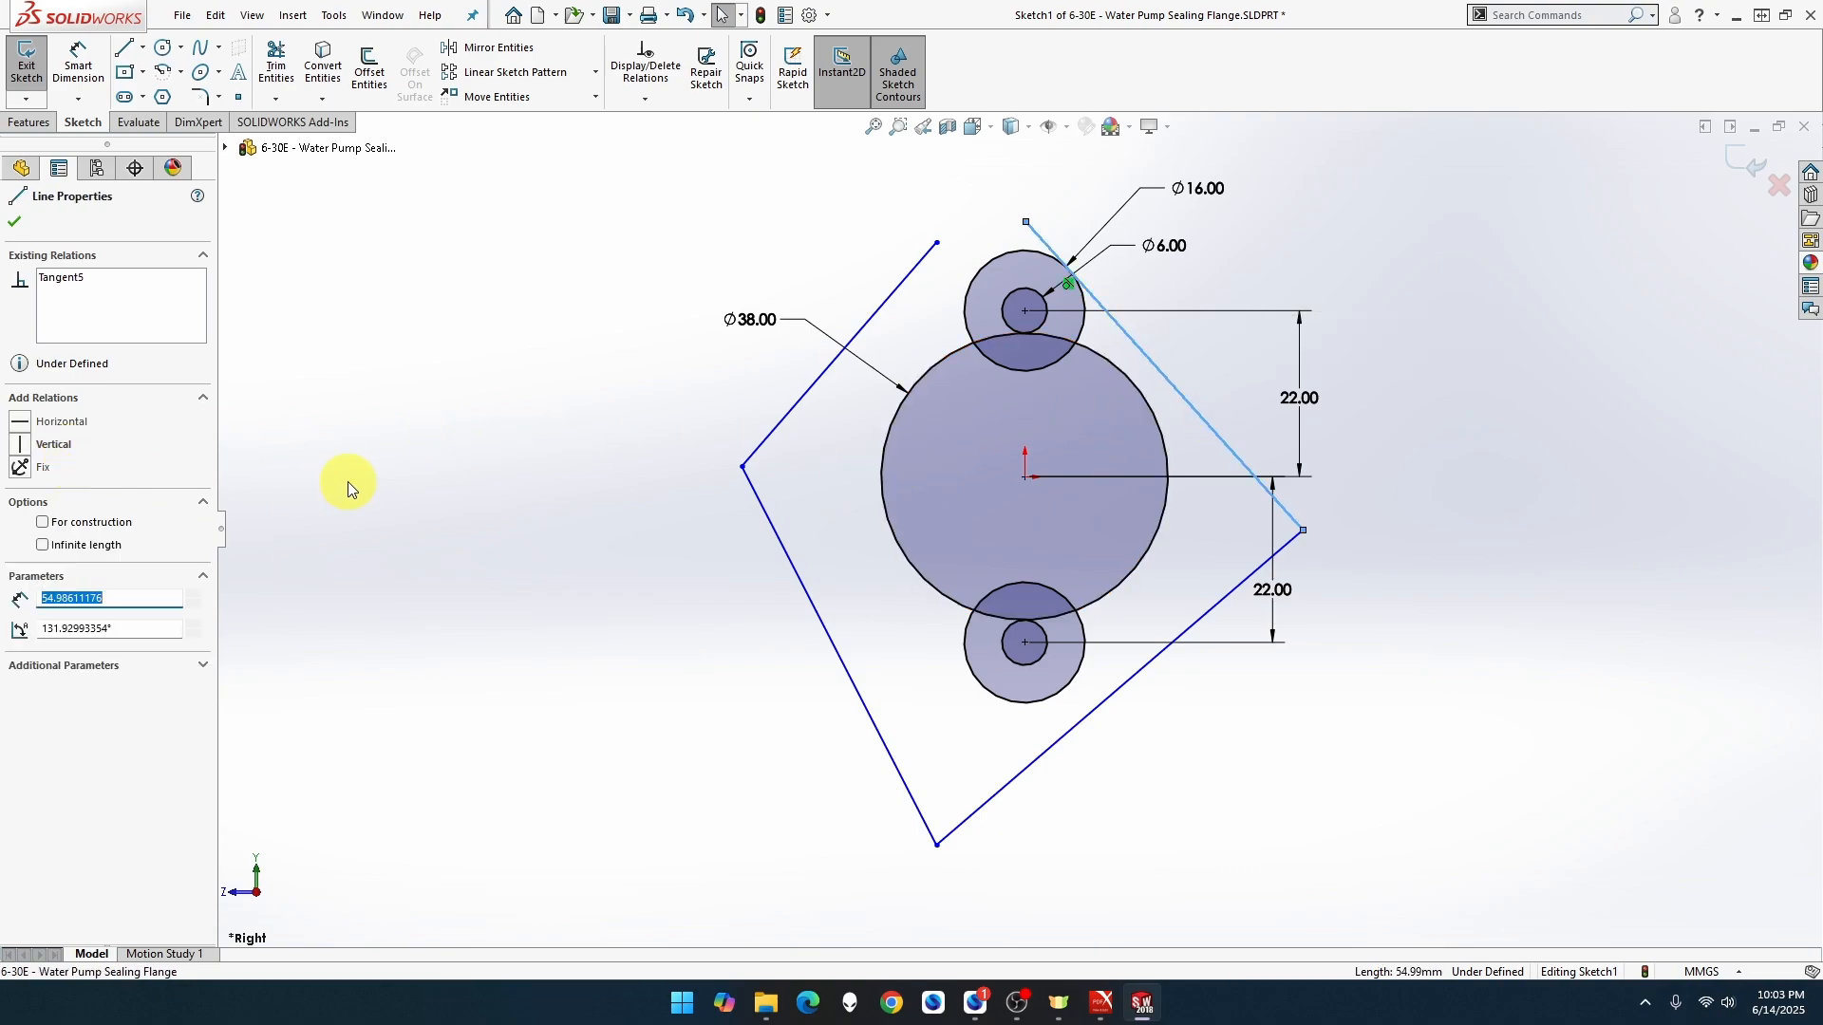
ctrl+click(1157, 418)
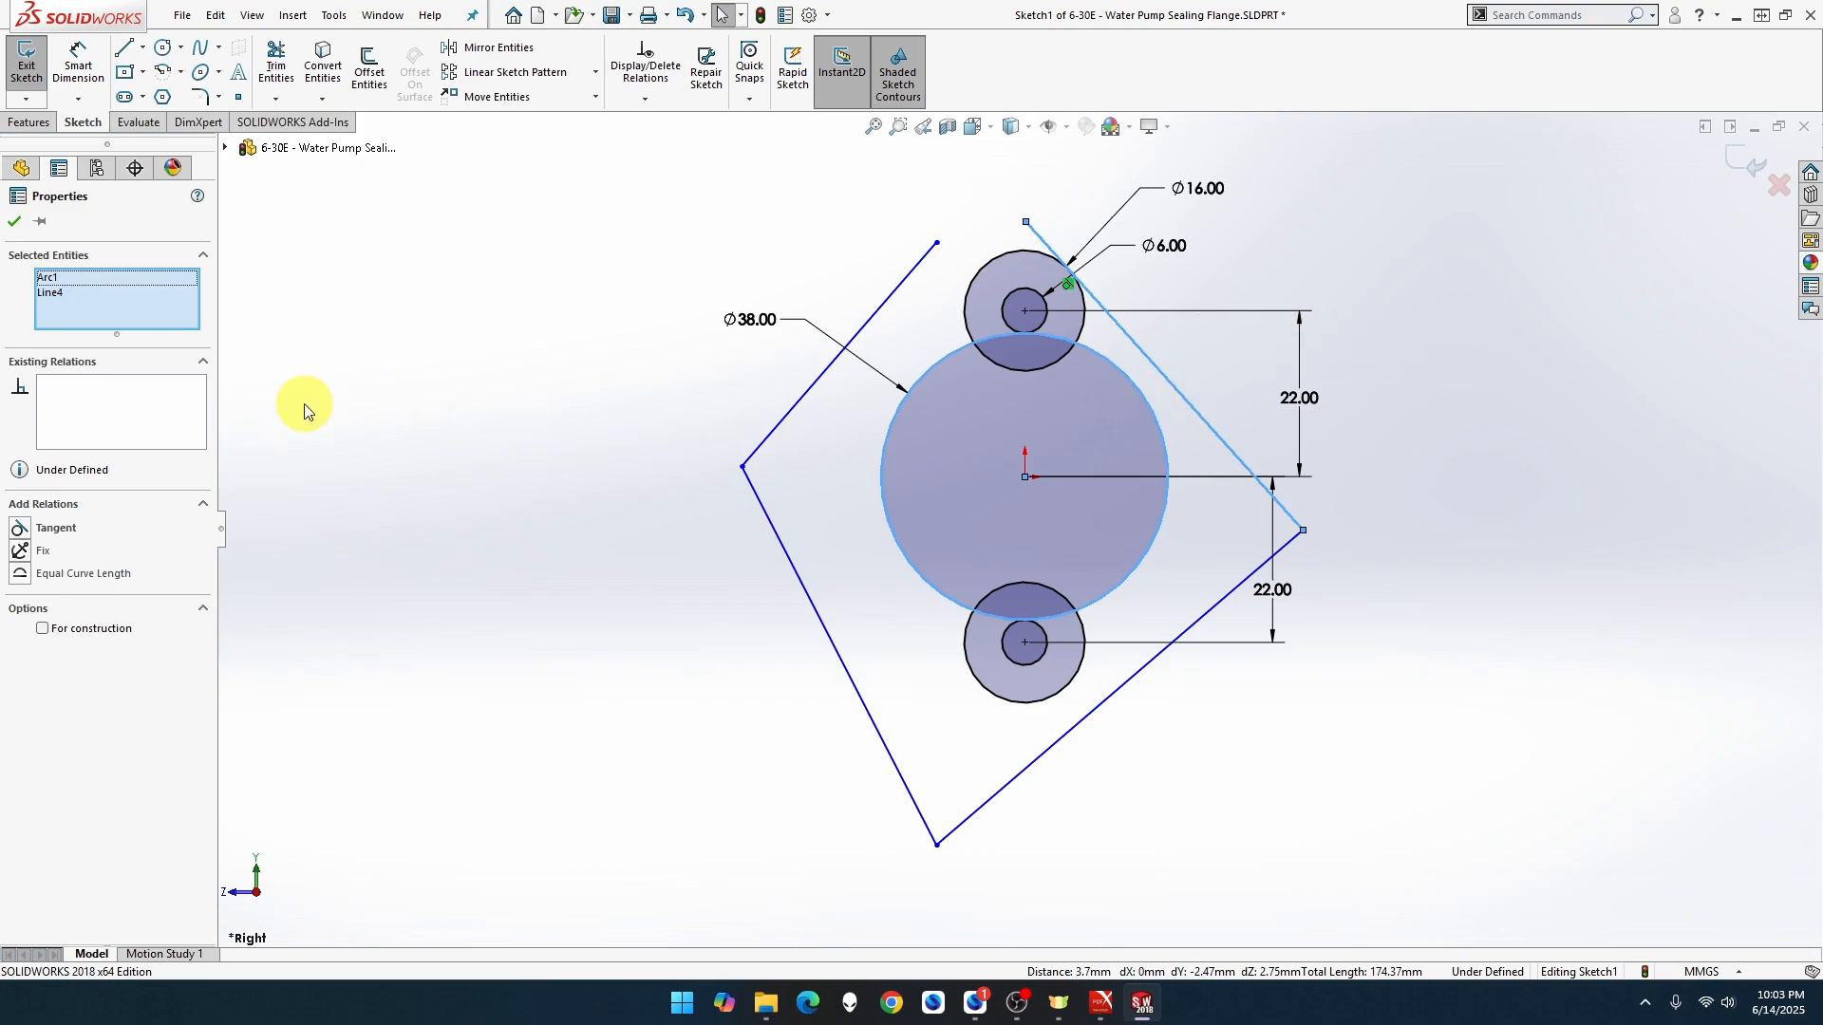
click(26, 530)
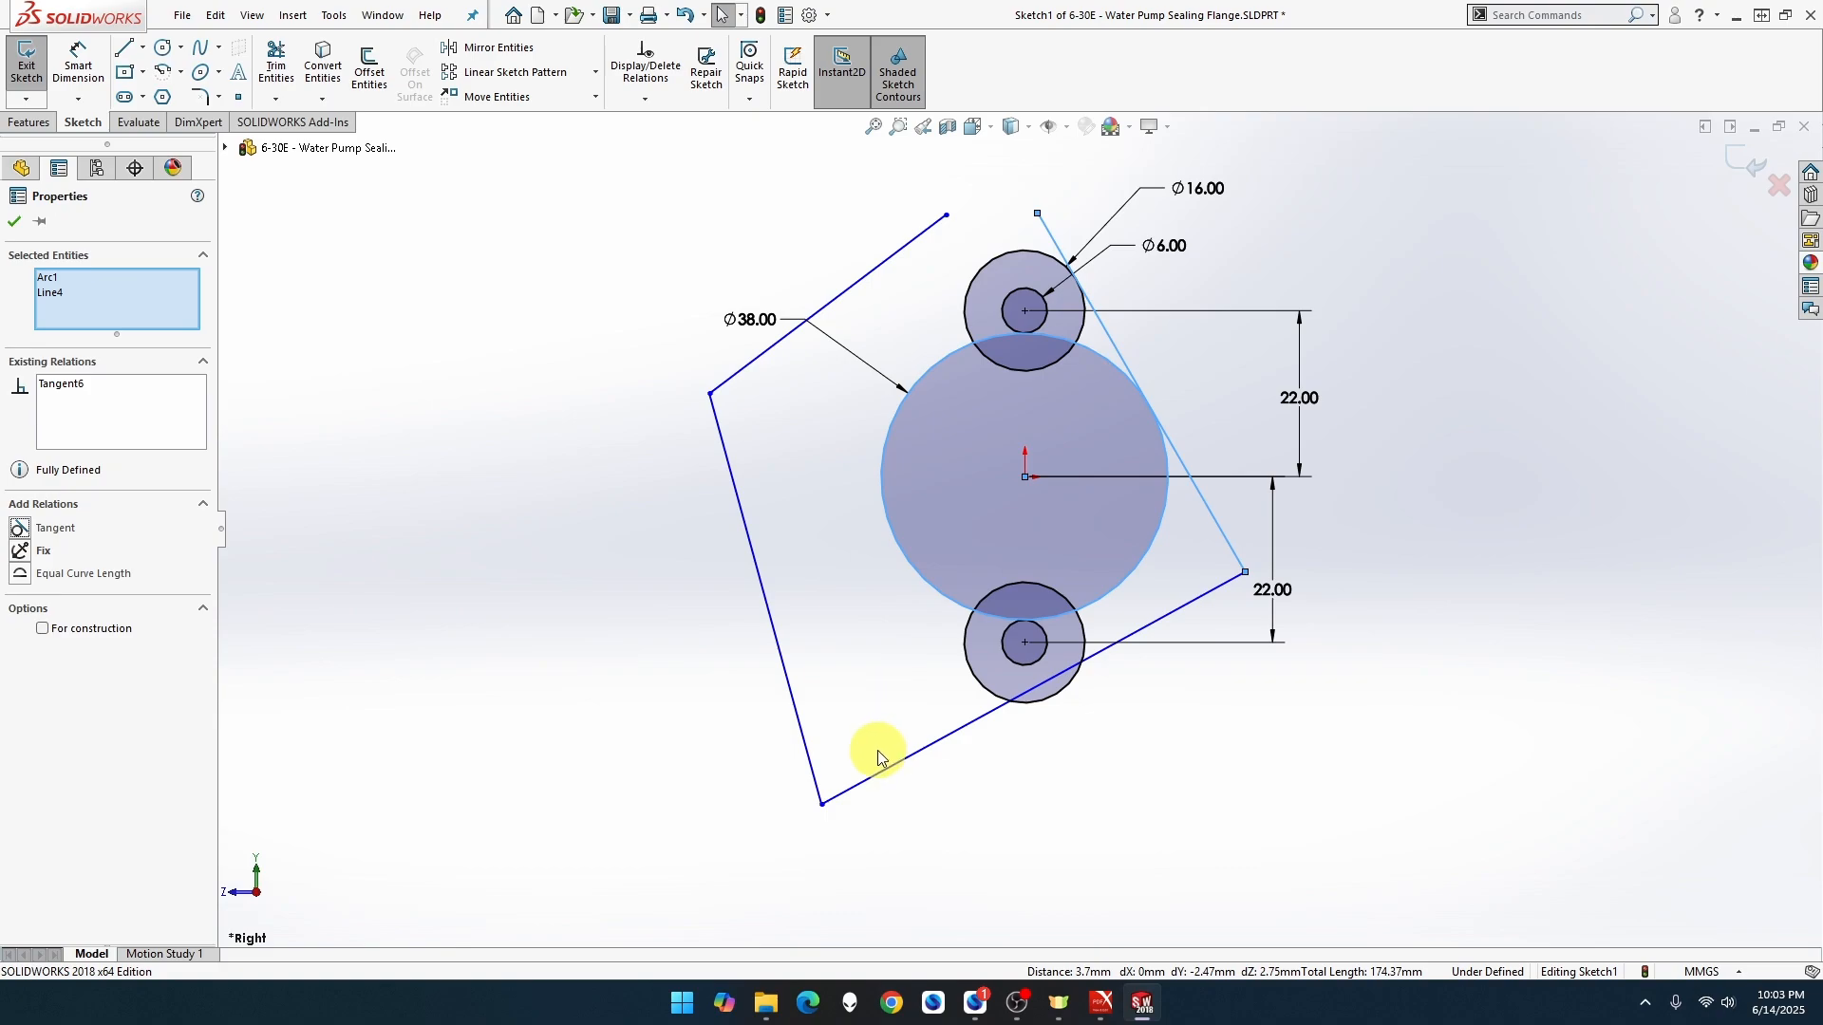
Move the line chain's lowest corner closer beneath the lower circles, and make the lower-right line tangent to the central circle
drag(824, 803, 955, 824)
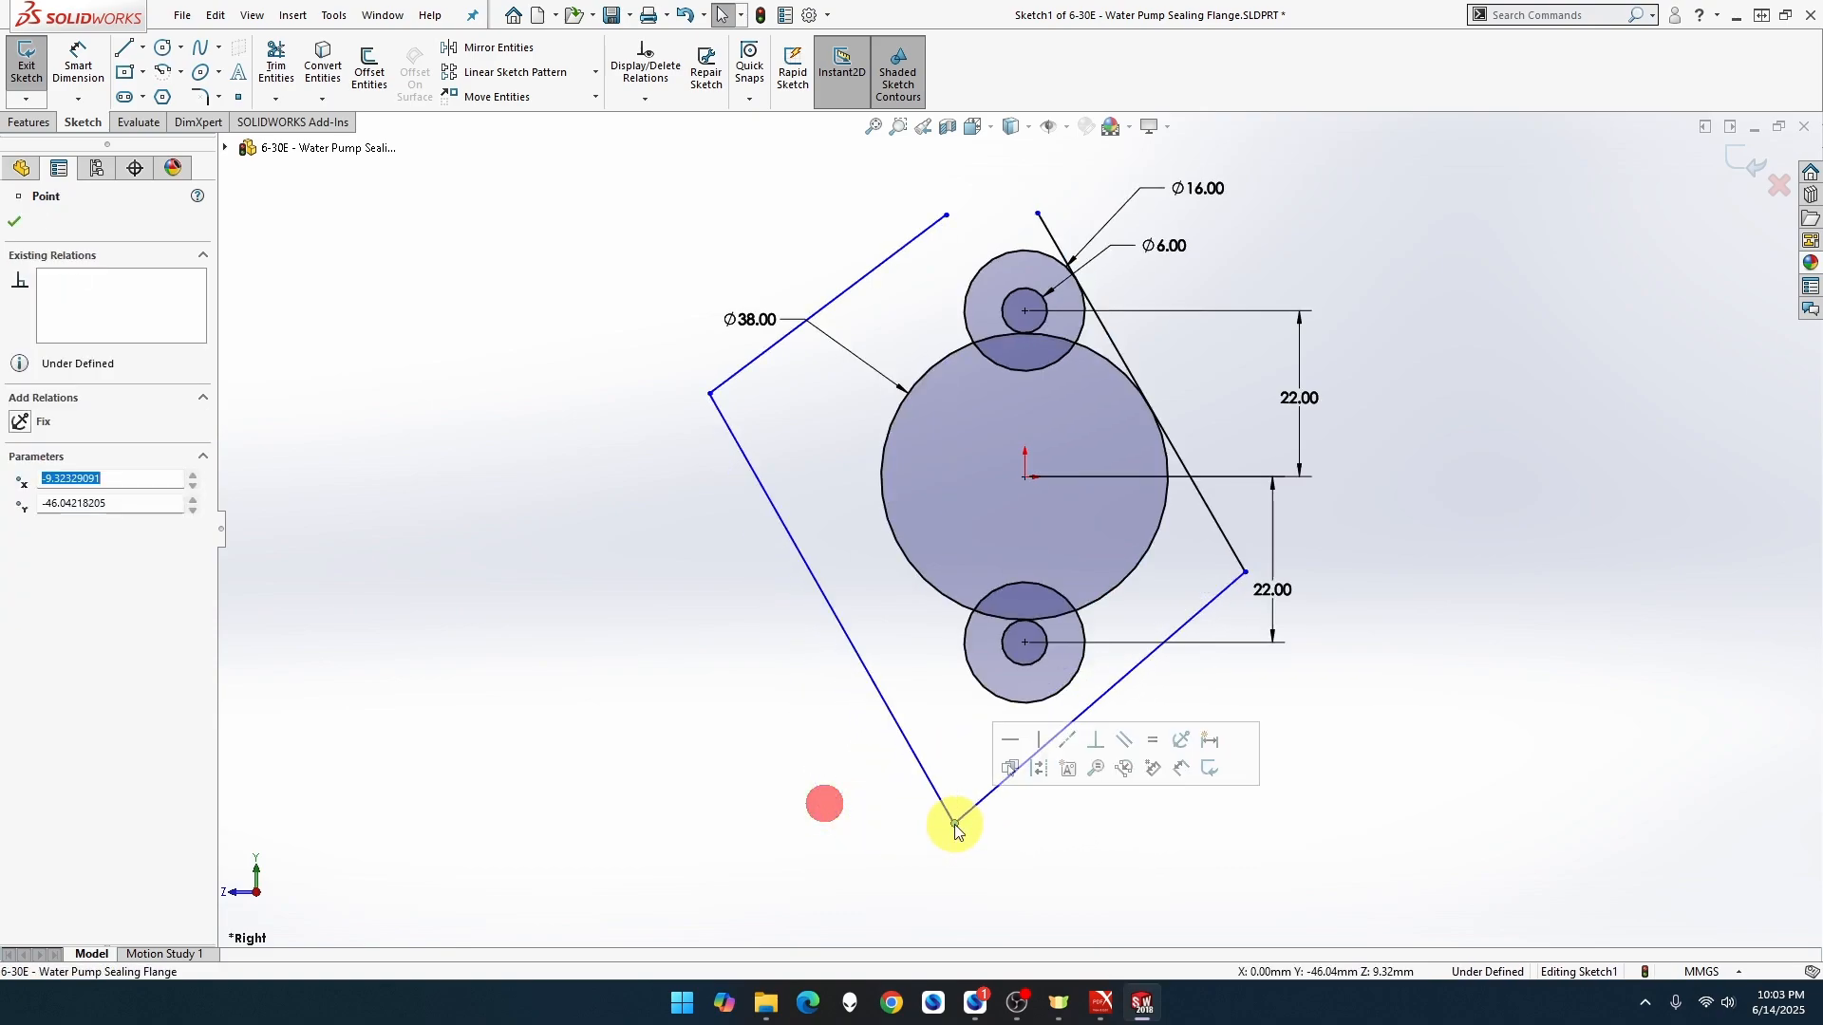
click(1068, 805)
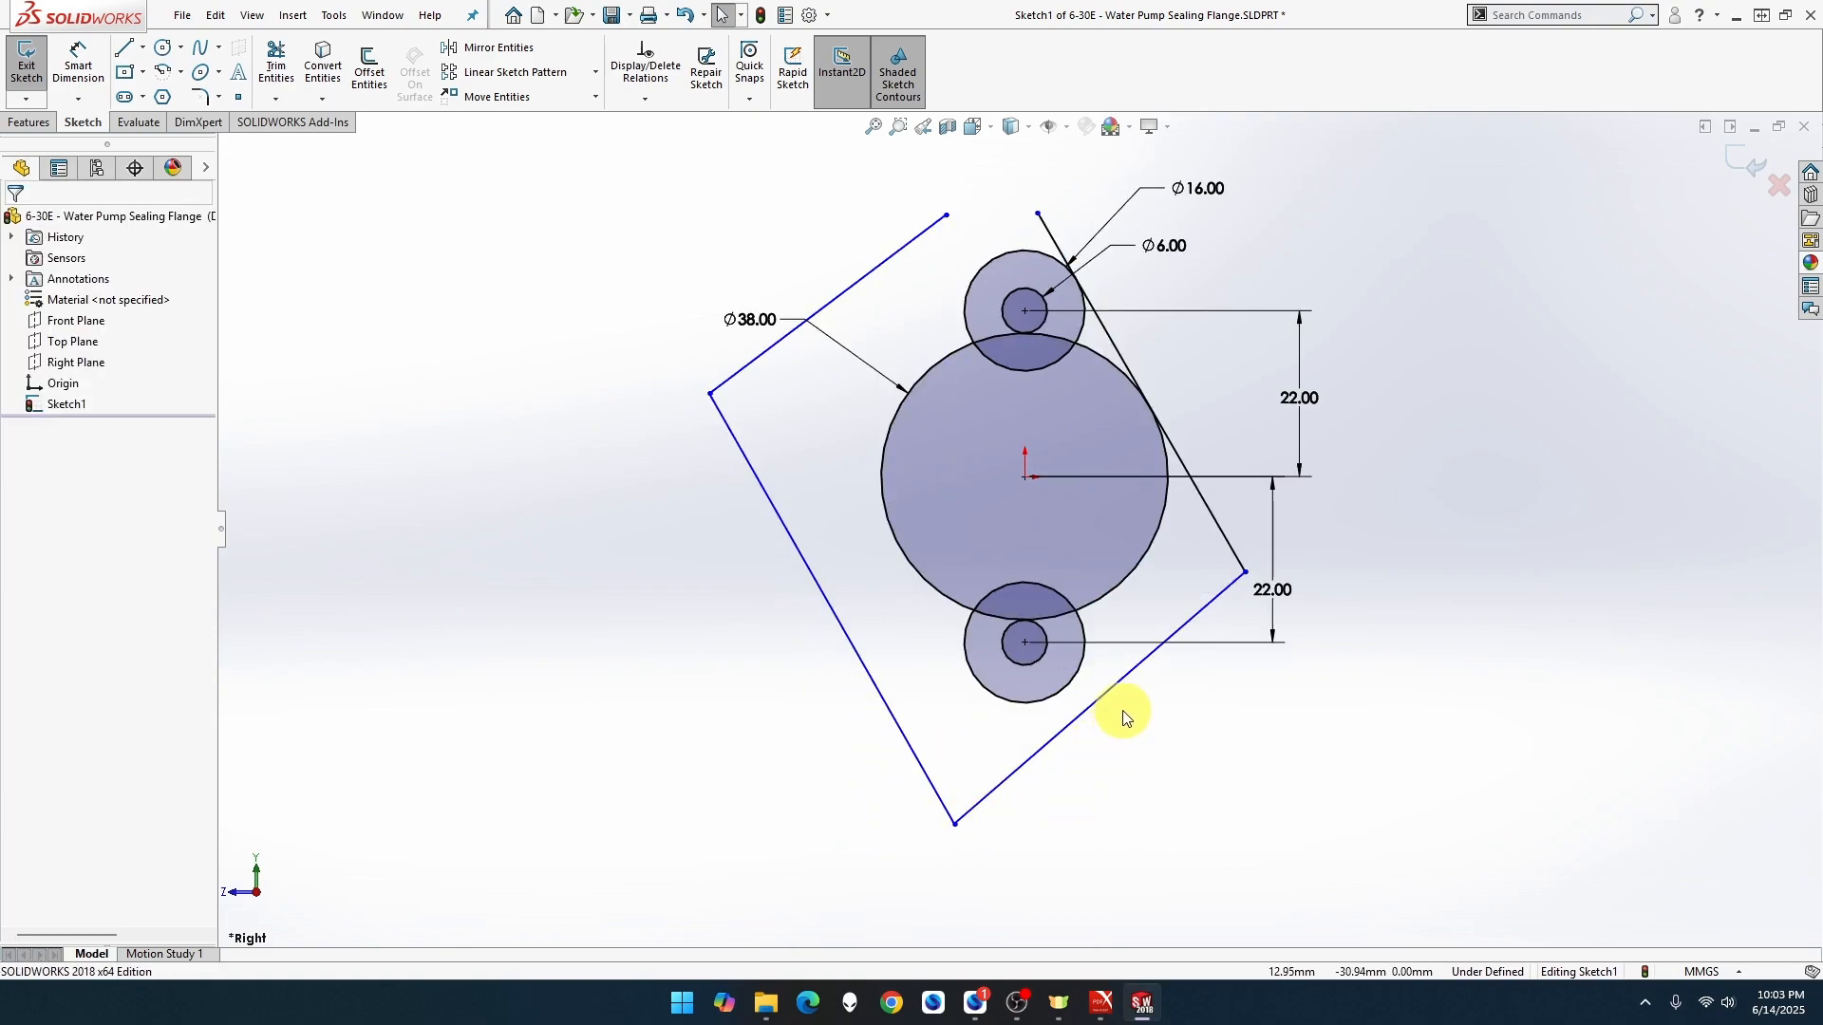
click(1137, 669)
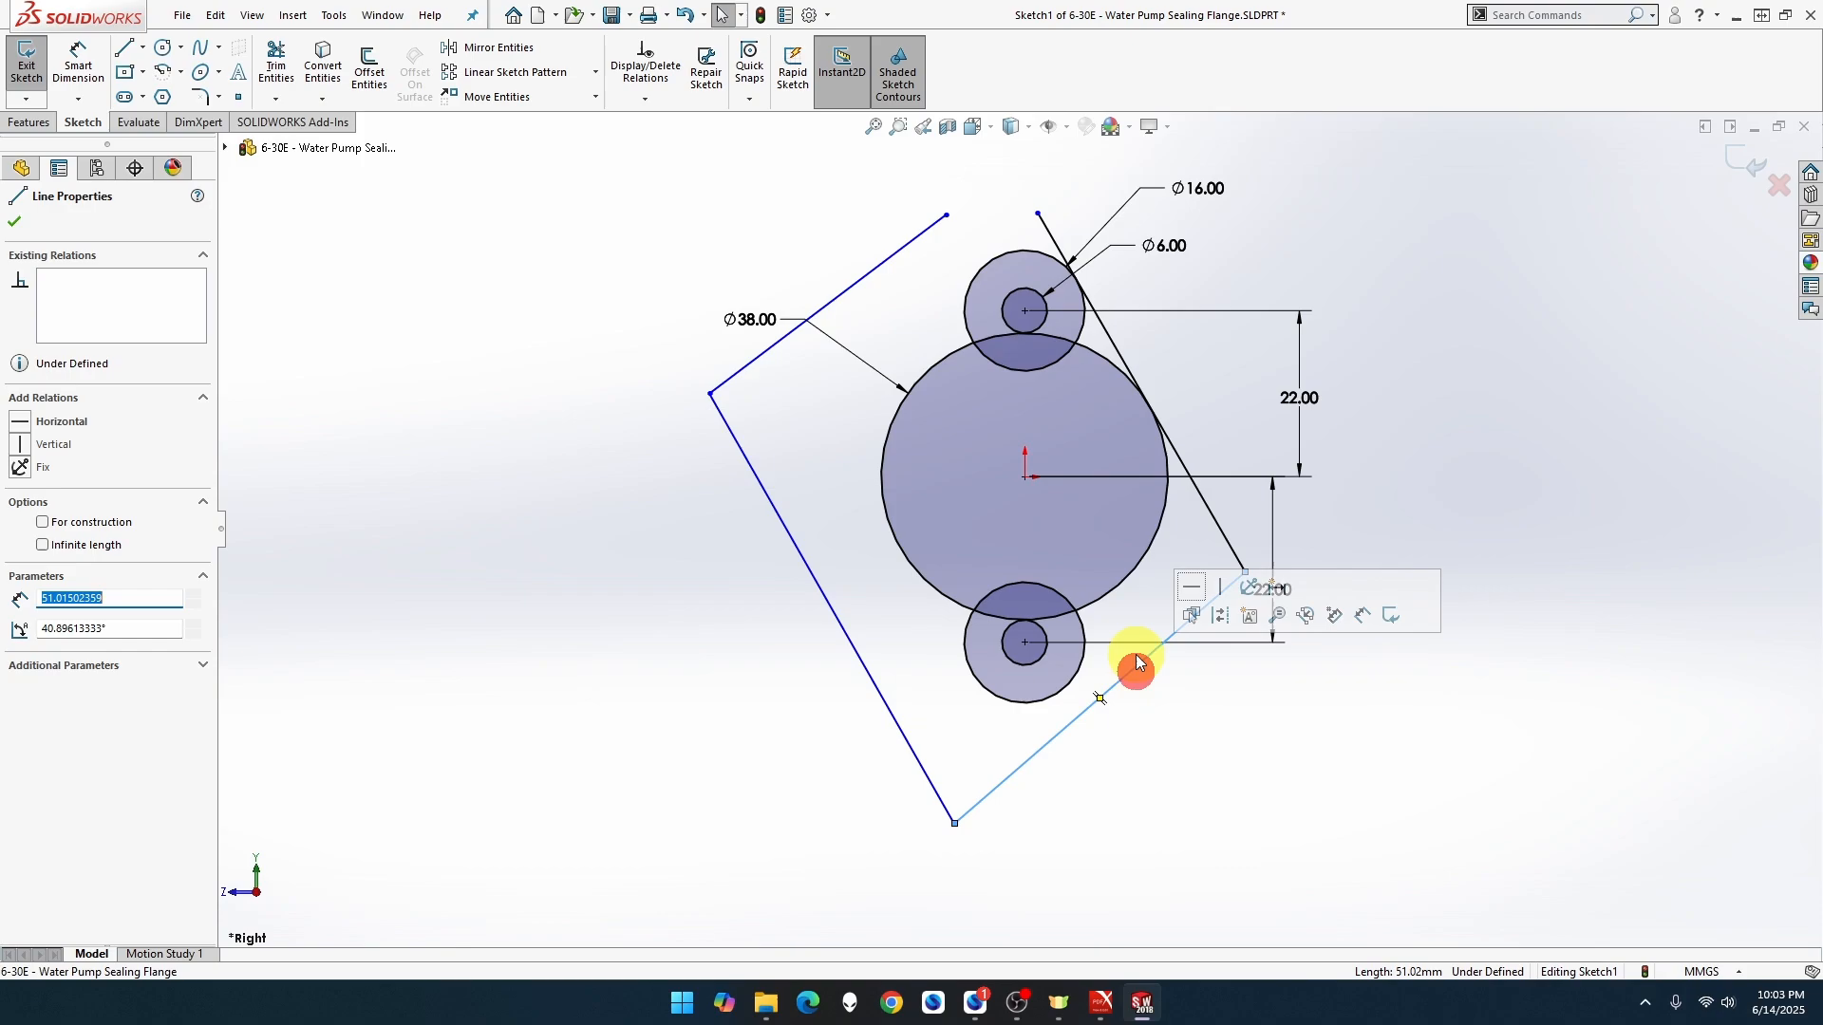
ctrl+click(1129, 576)
click(1186, 490)
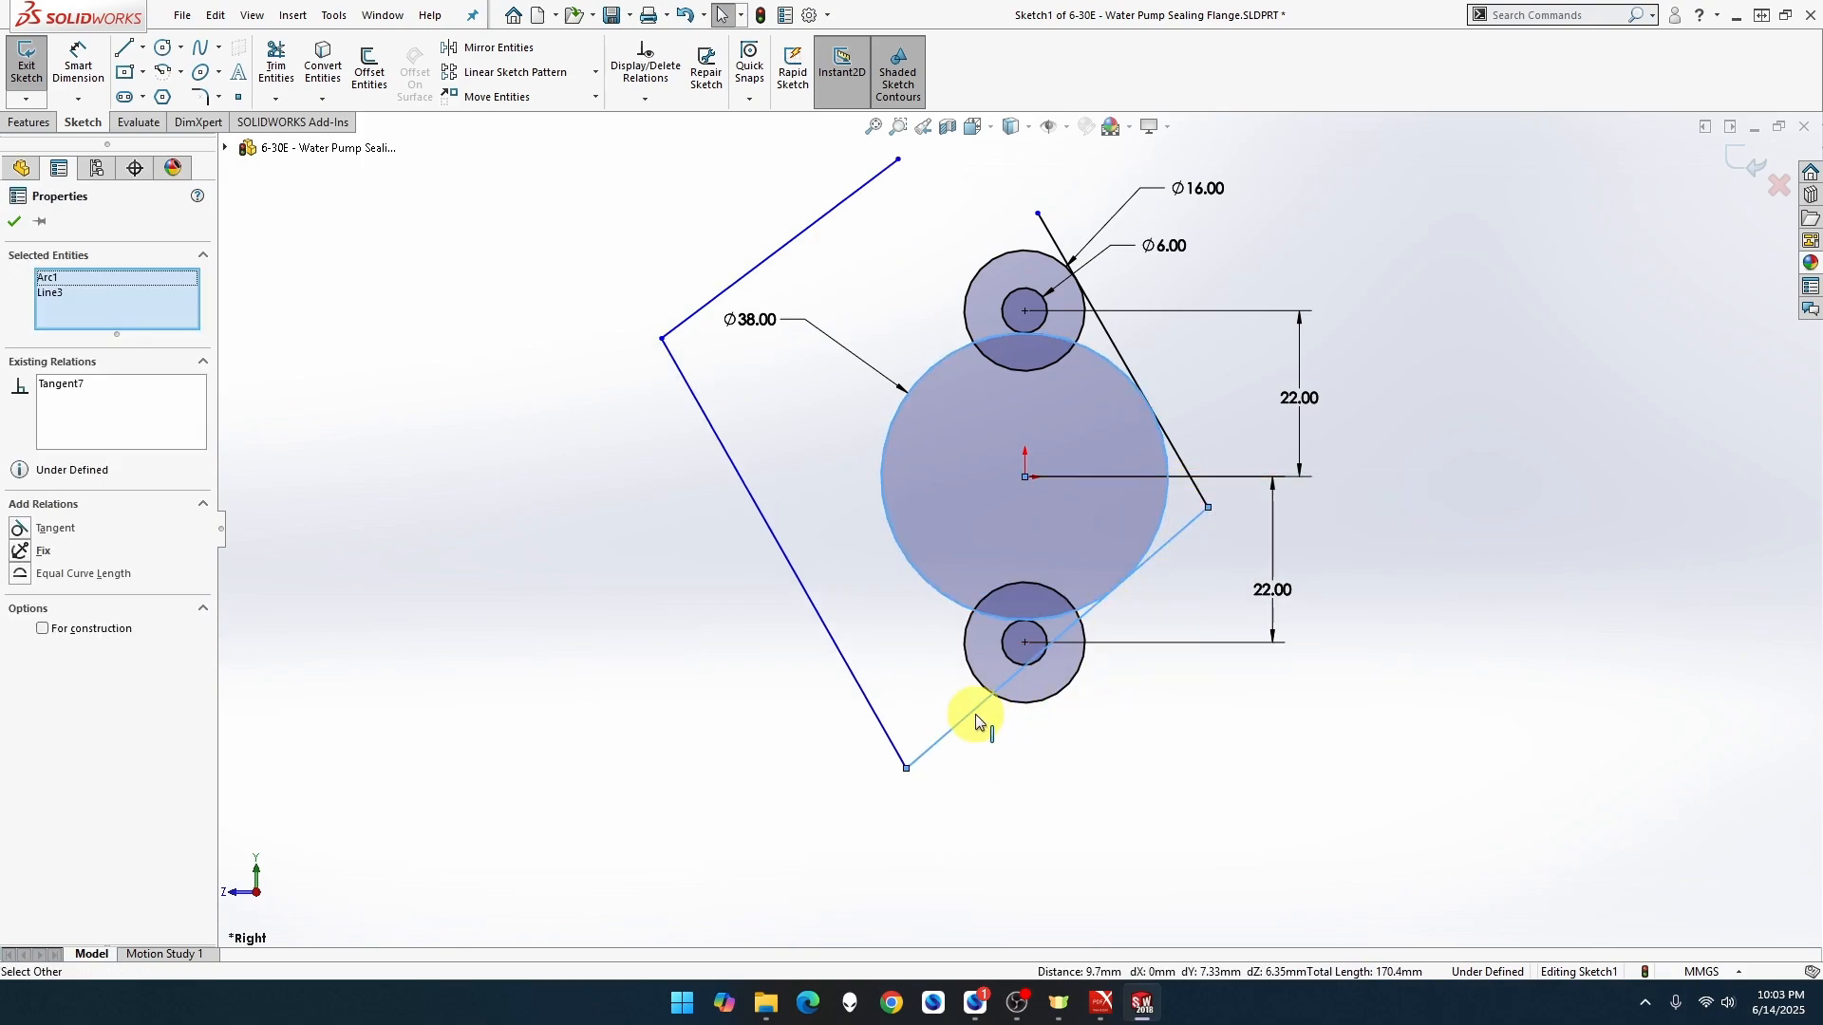
click(976, 714)
click(1017, 702)
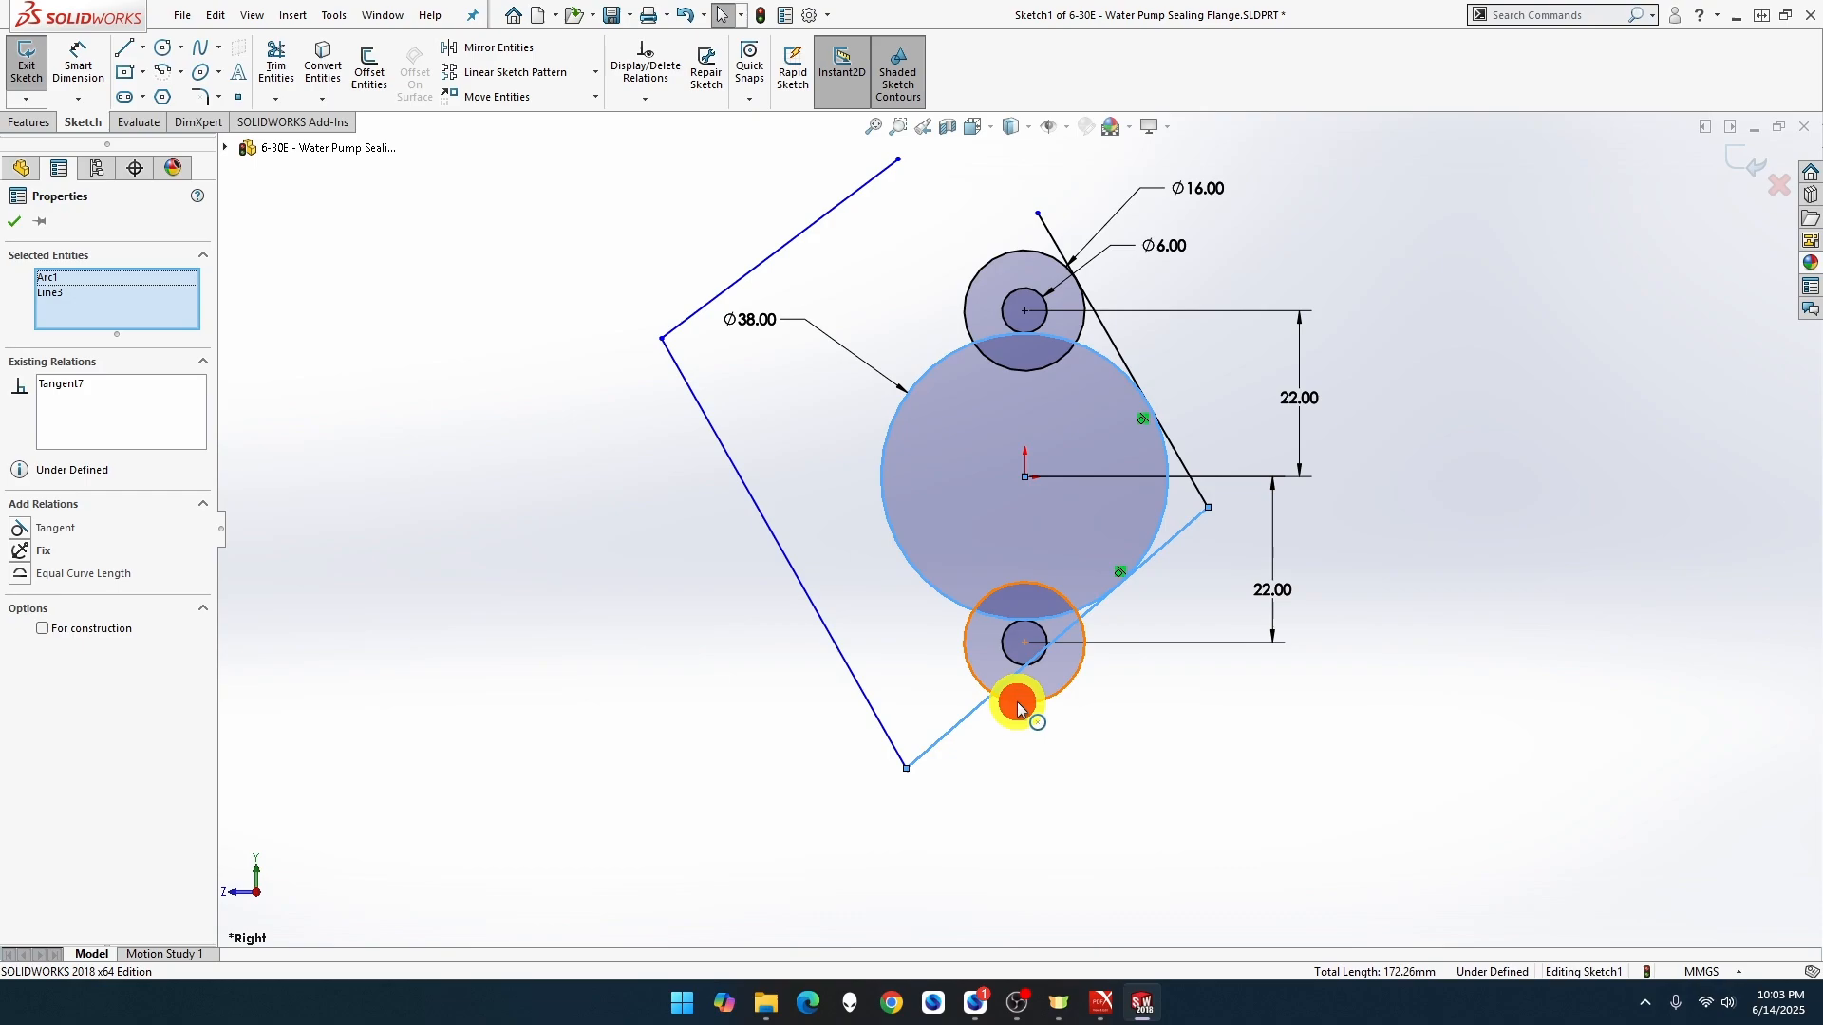
click(1063, 742)
double_click(1063, 743)
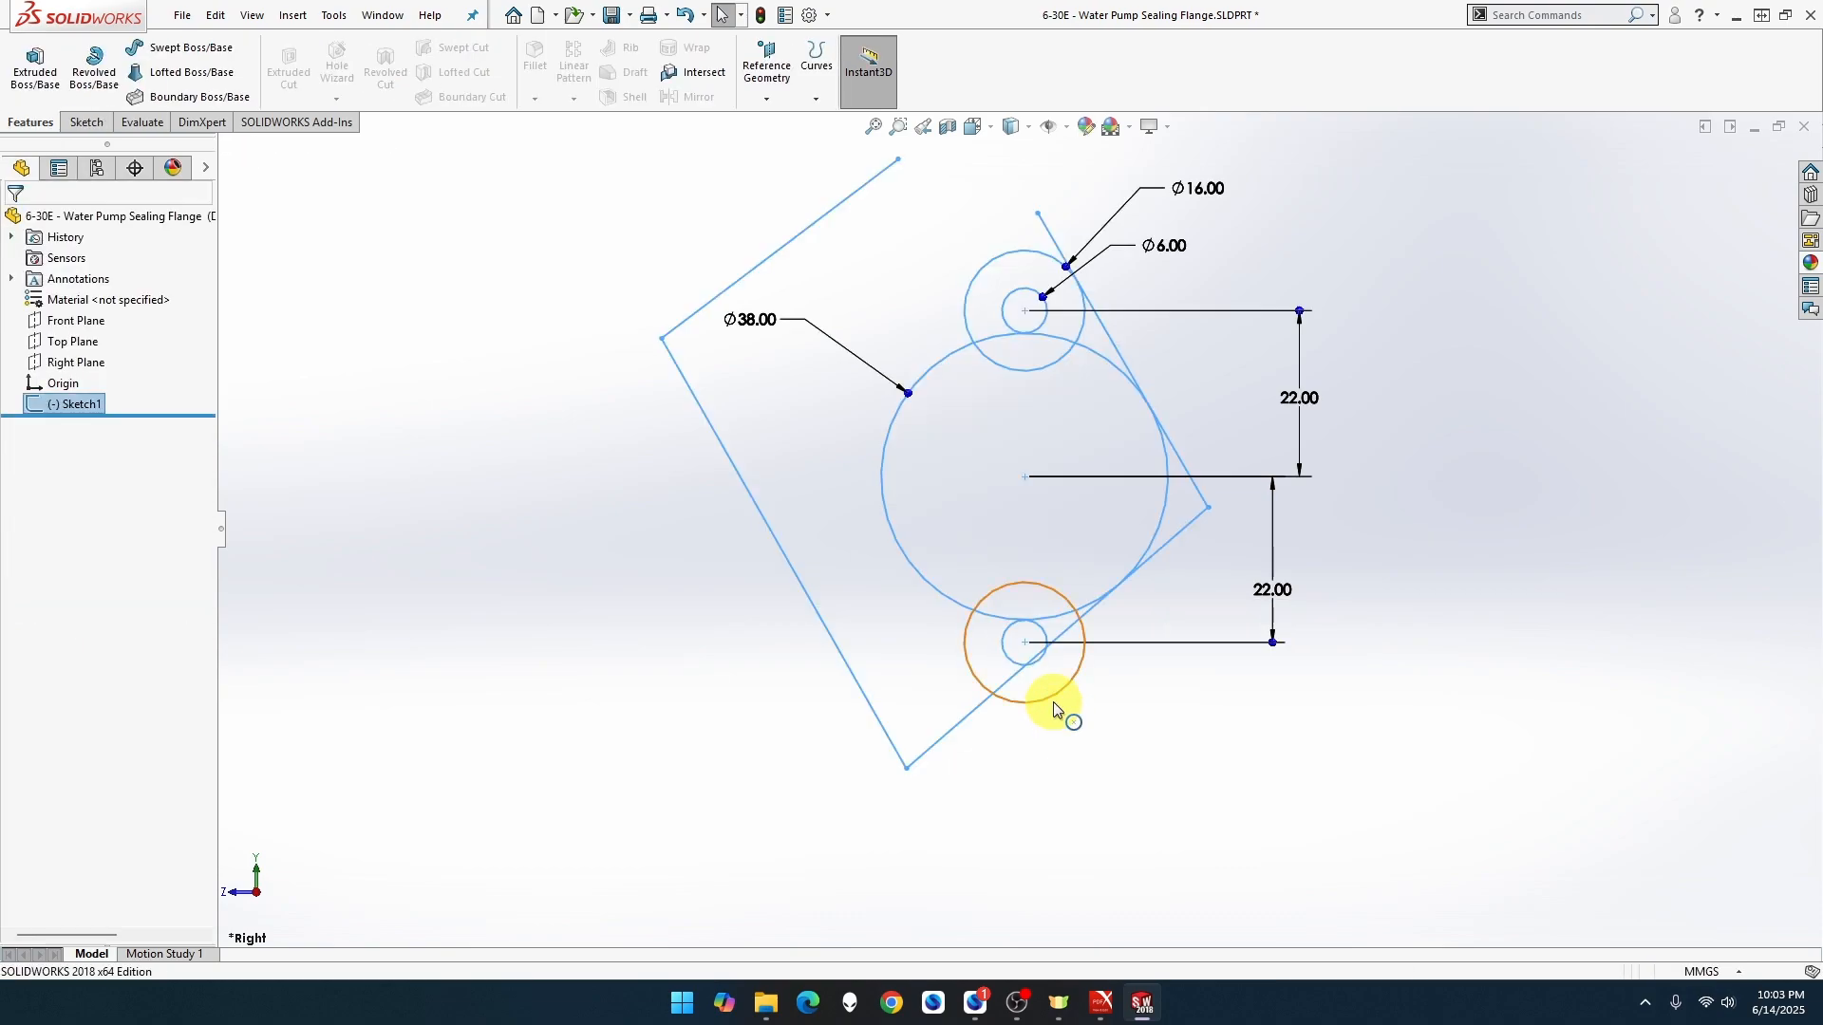
click(1061, 728)
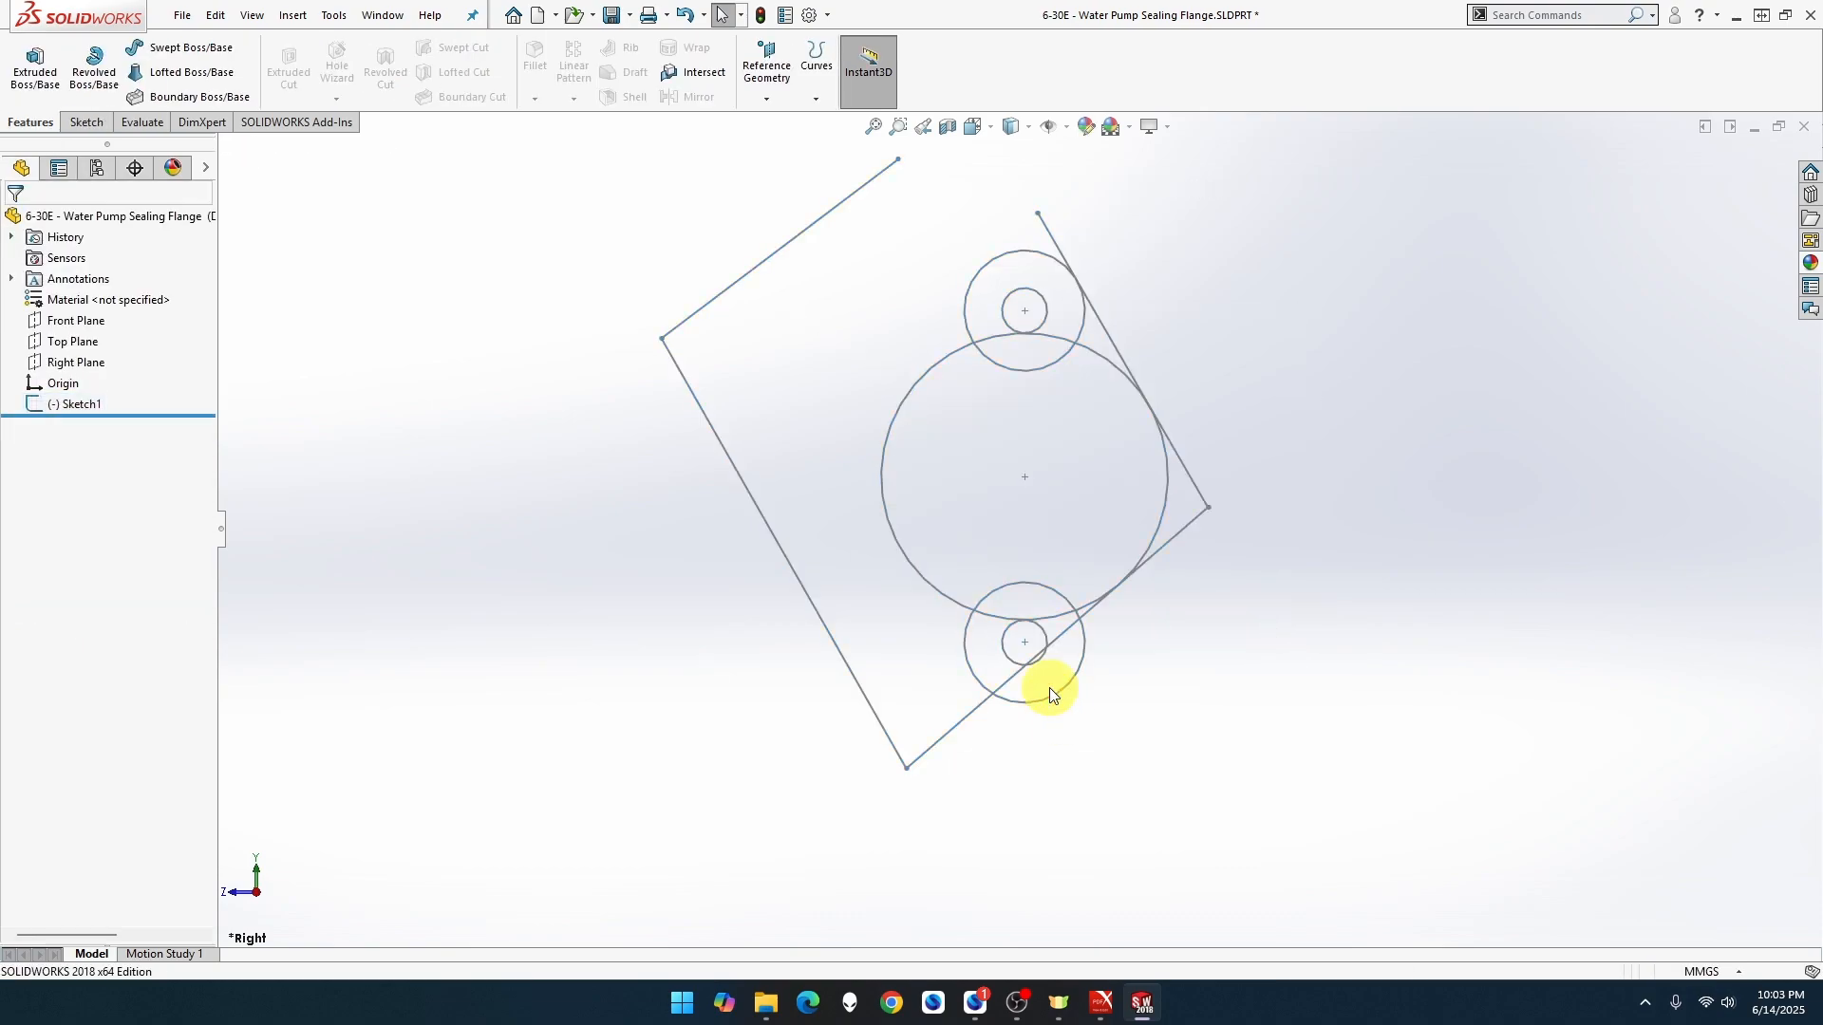
click(1050, 693)
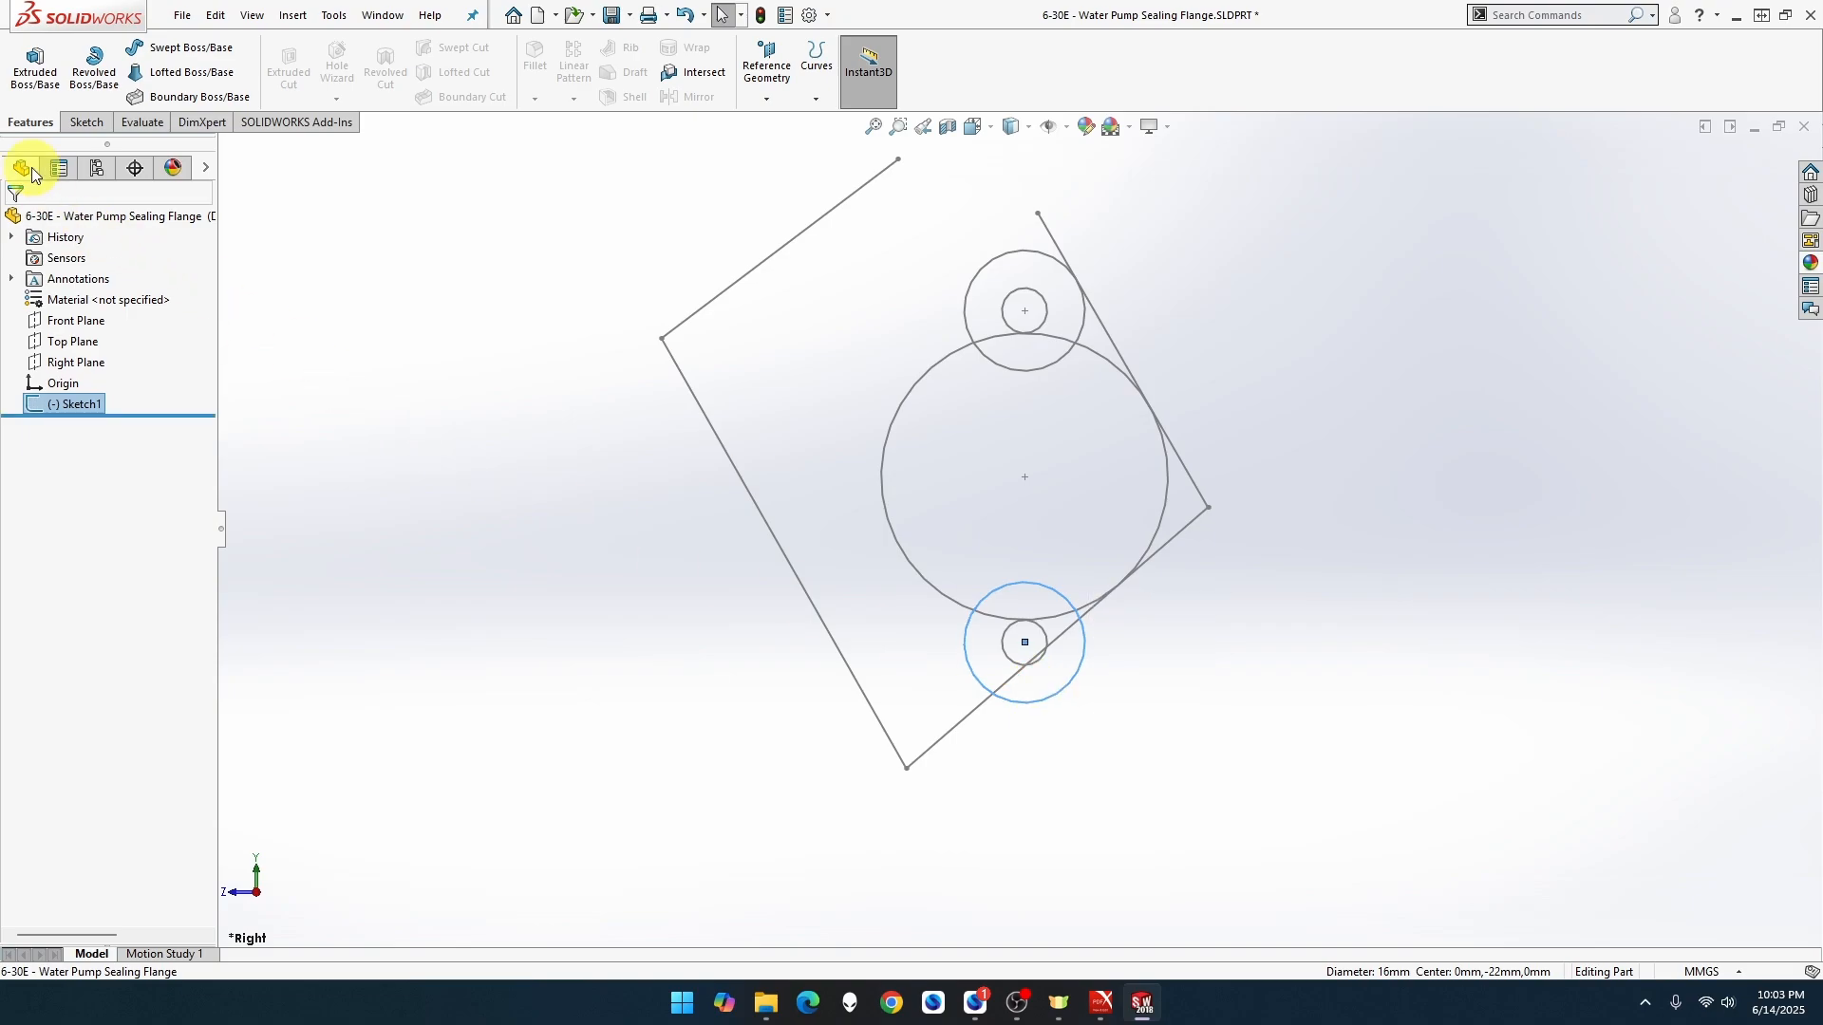
click(84, 123)
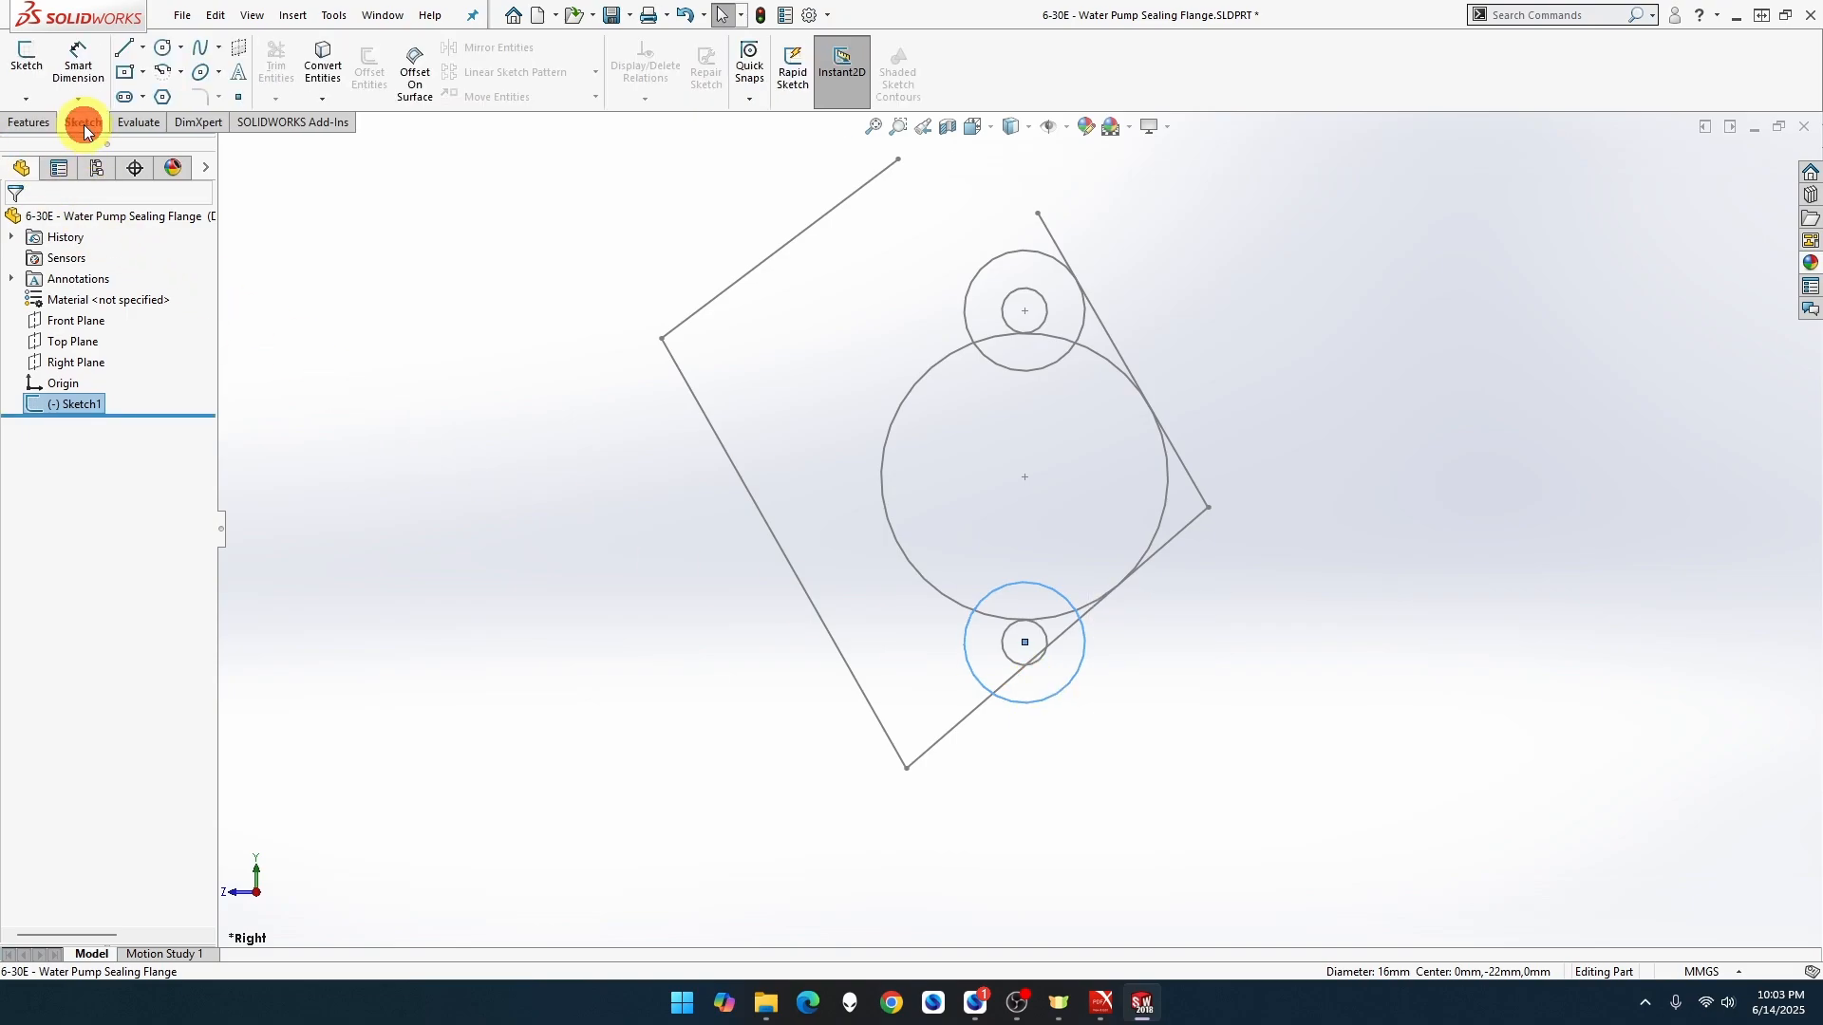
click(28, 72)
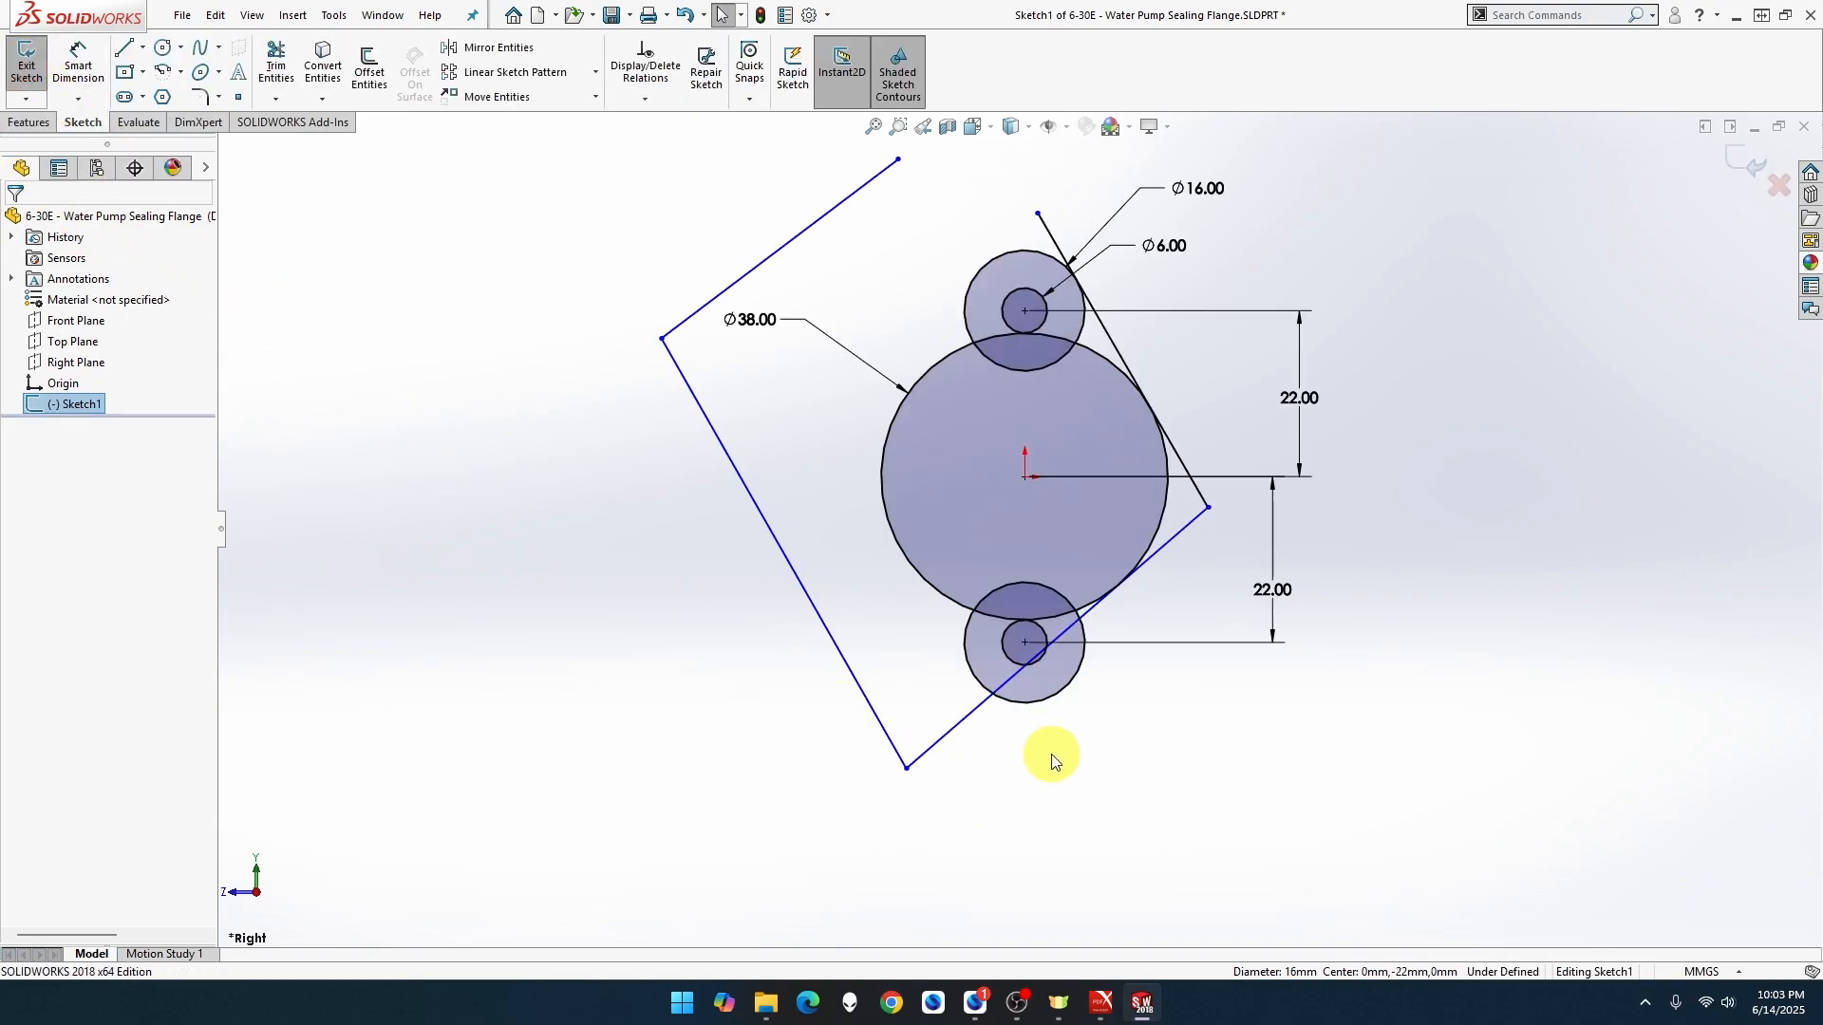
Make the lower-right line tangent to the lower pair's outer circle
click(1060, 697)
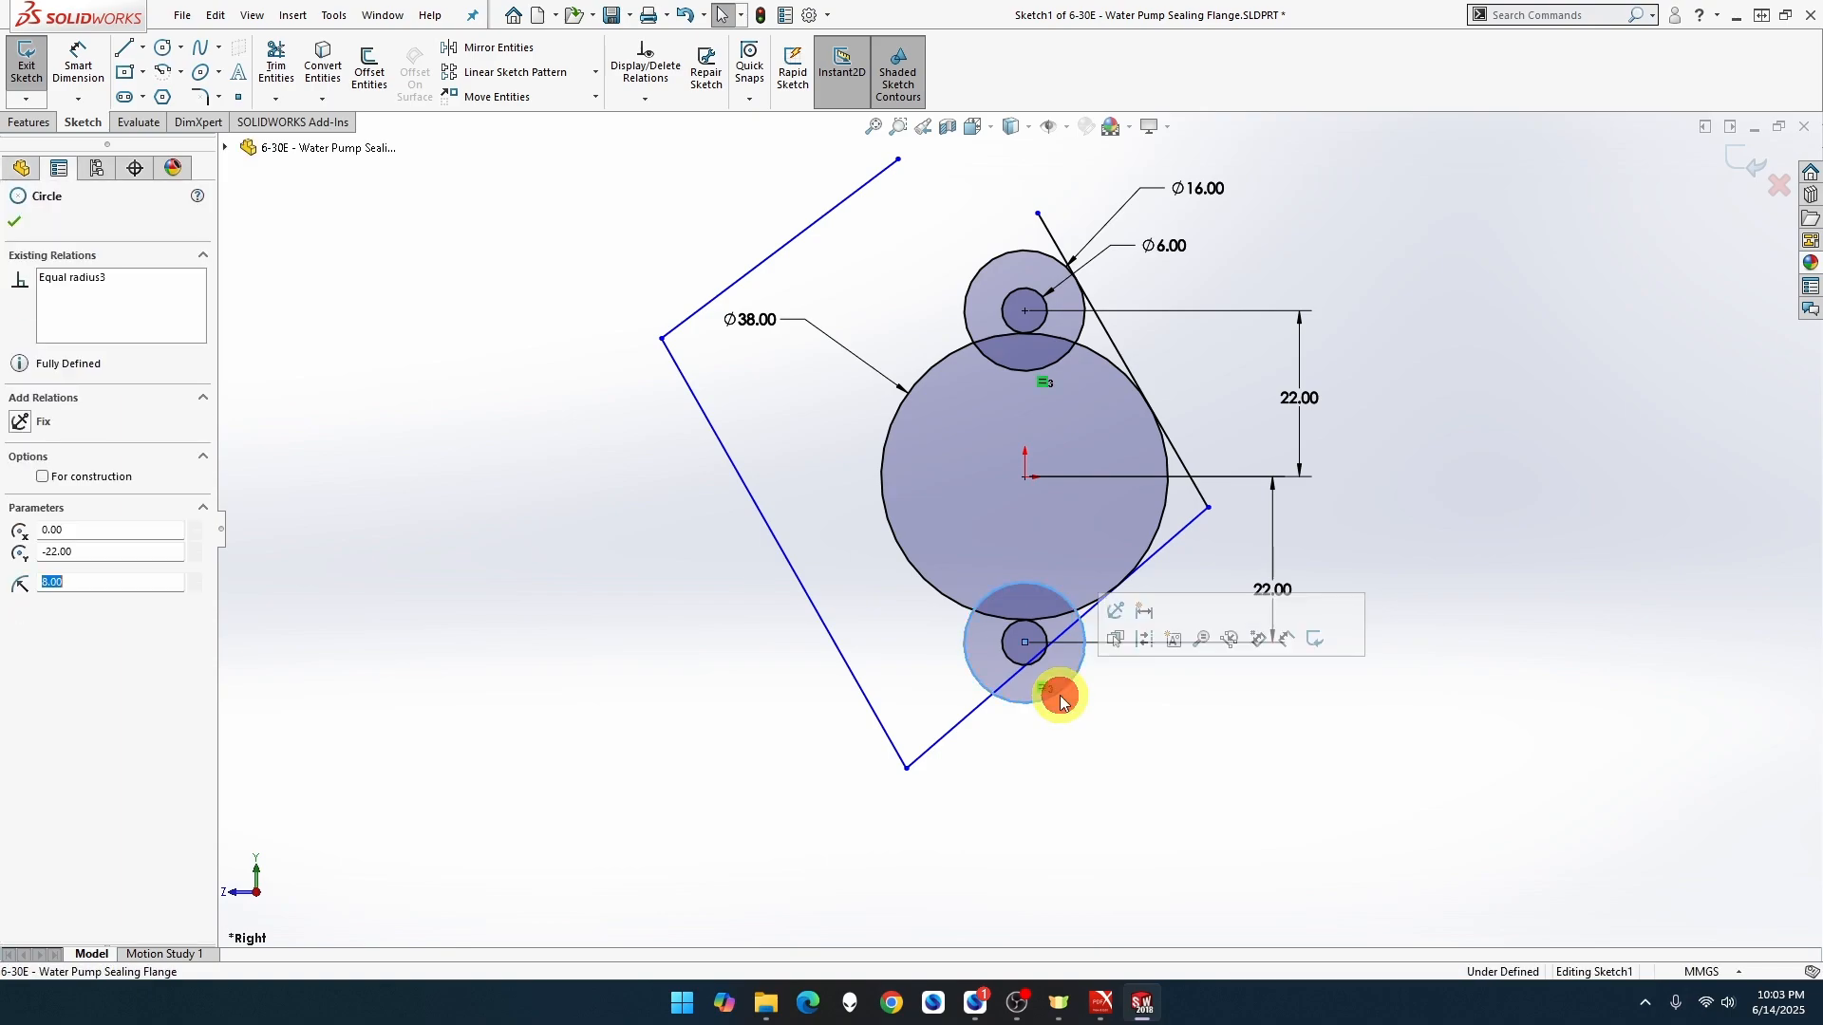
click(1063, 634)
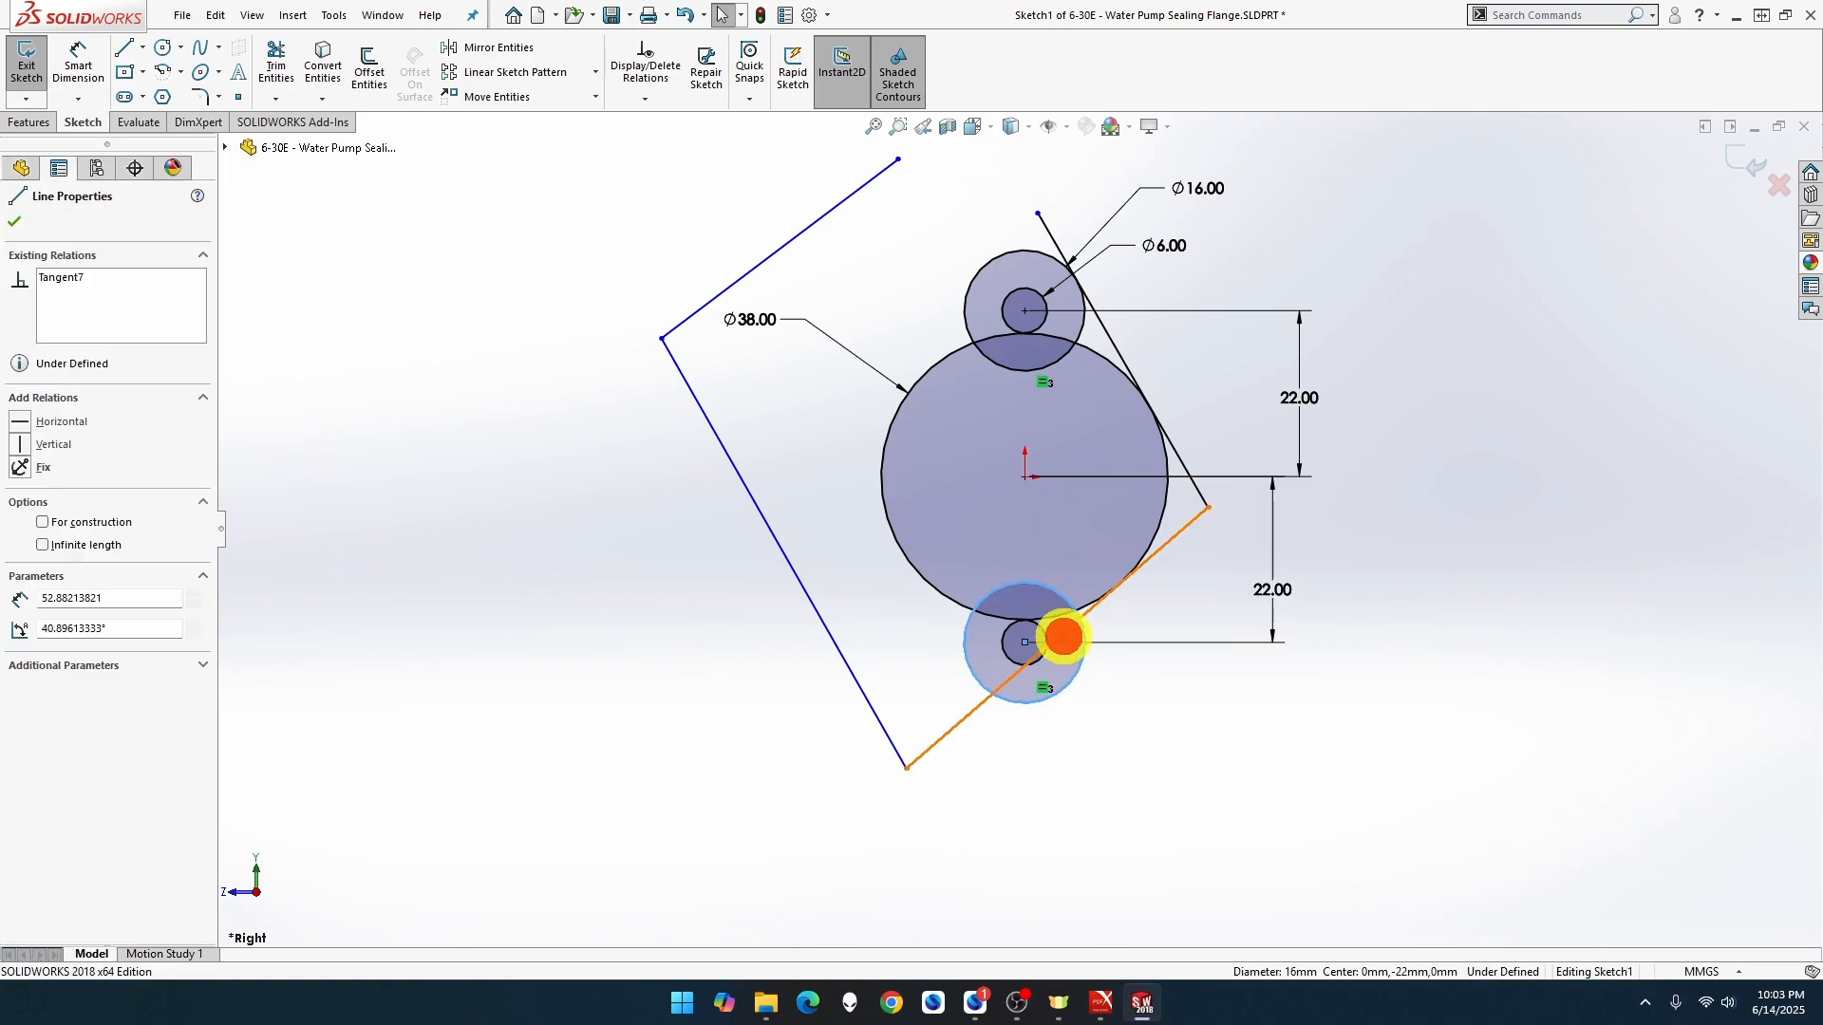
ctrl+click(1065, 616)
click(1120, 554)
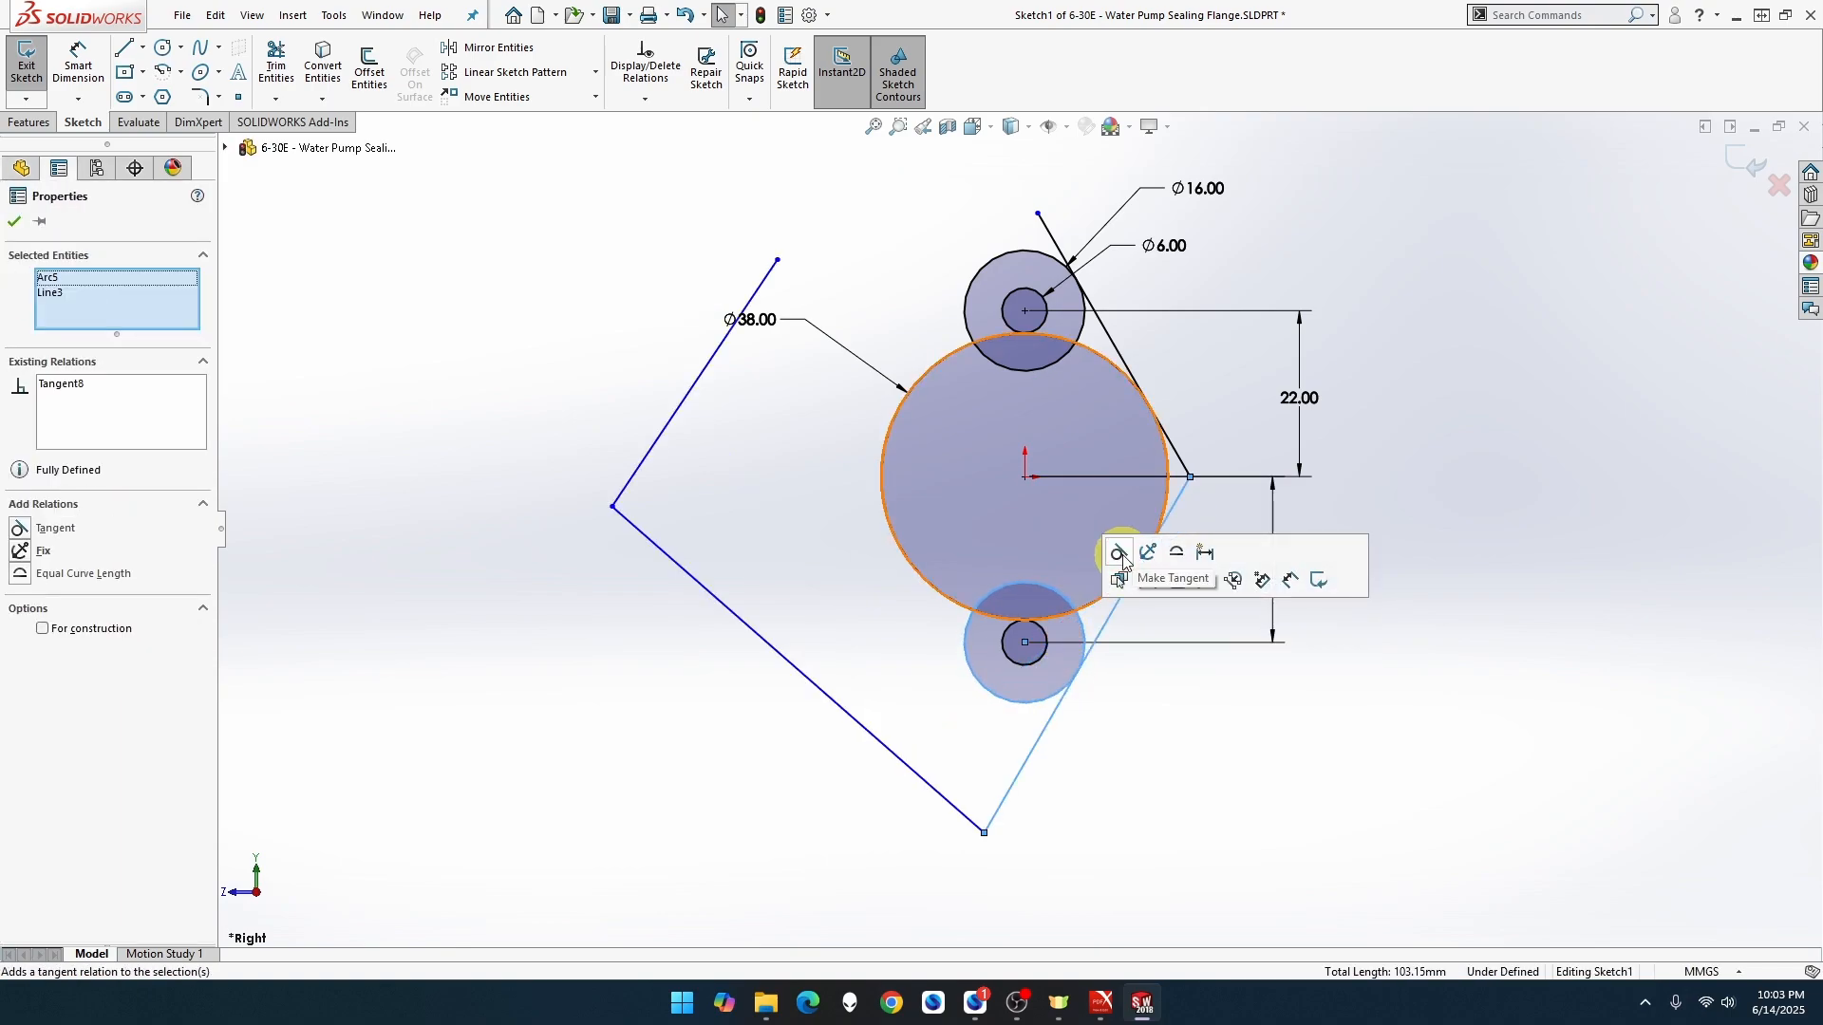
Make the lower-left line tangent to the lower pair's outer circle and to the central circle
click(917, 777)
key(ctrl)
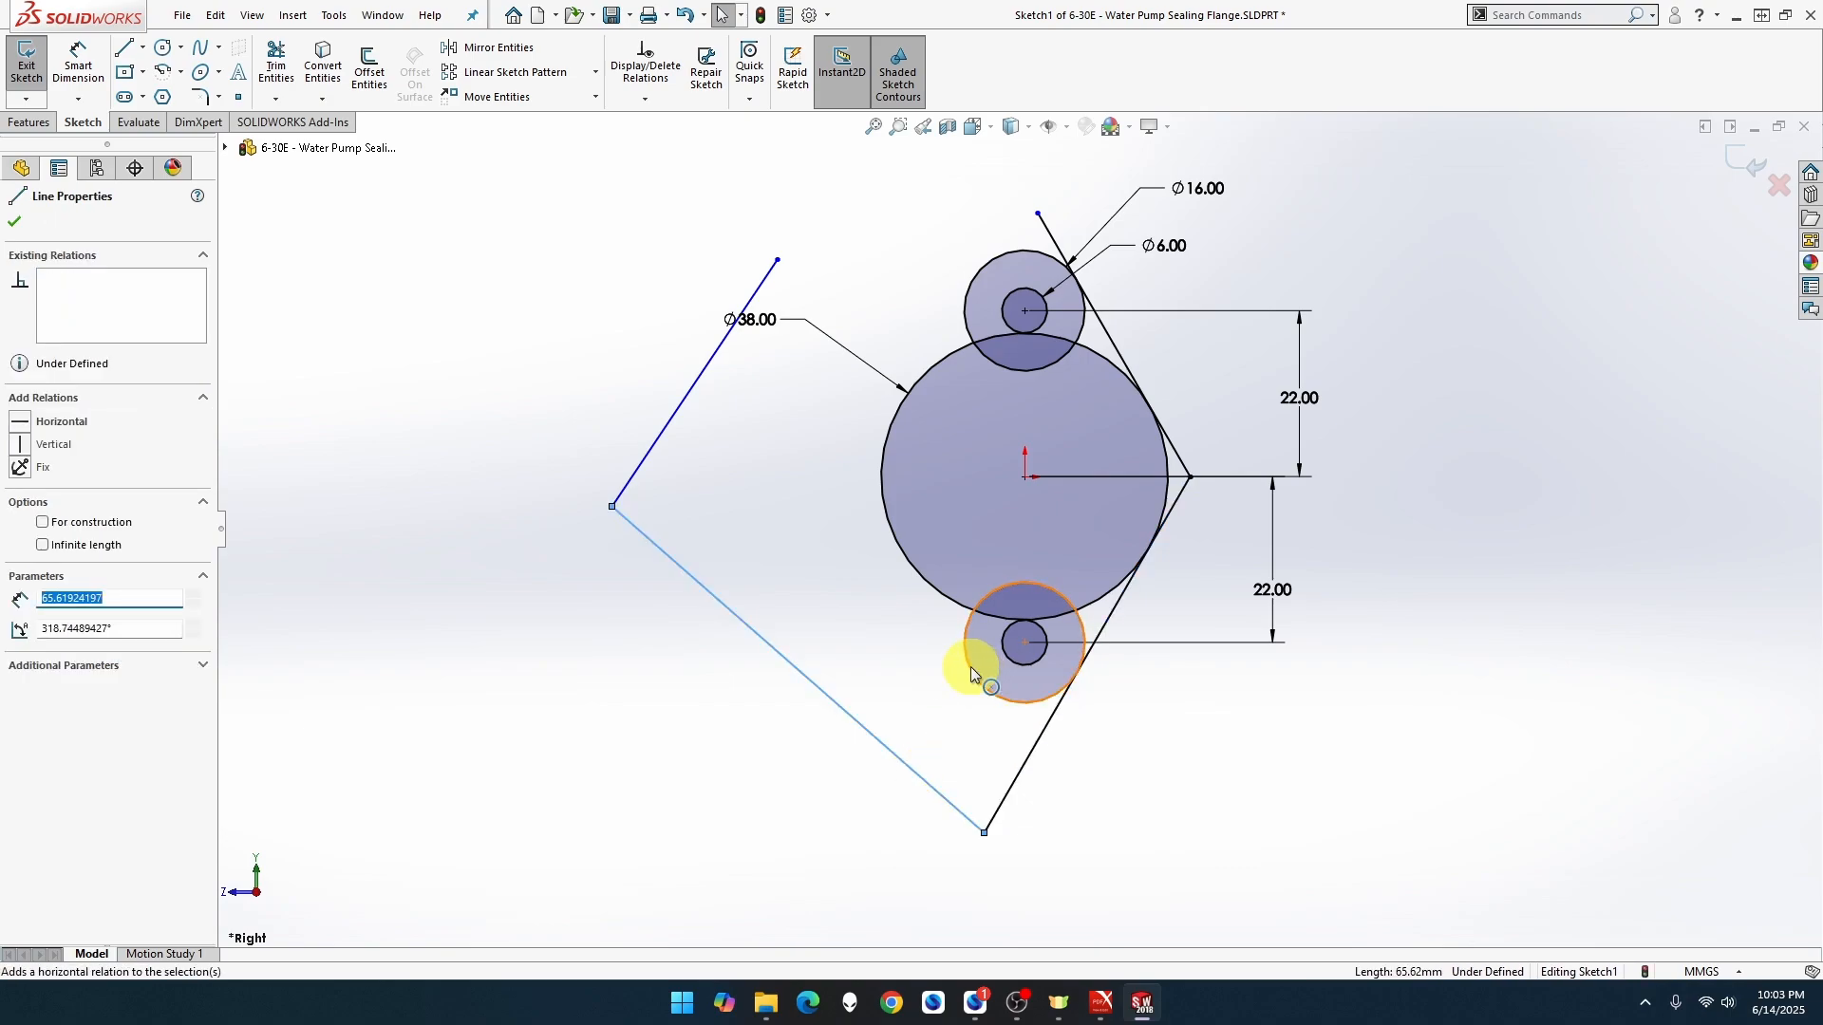
ctrl+click(970, 667)
click(1025, 582)
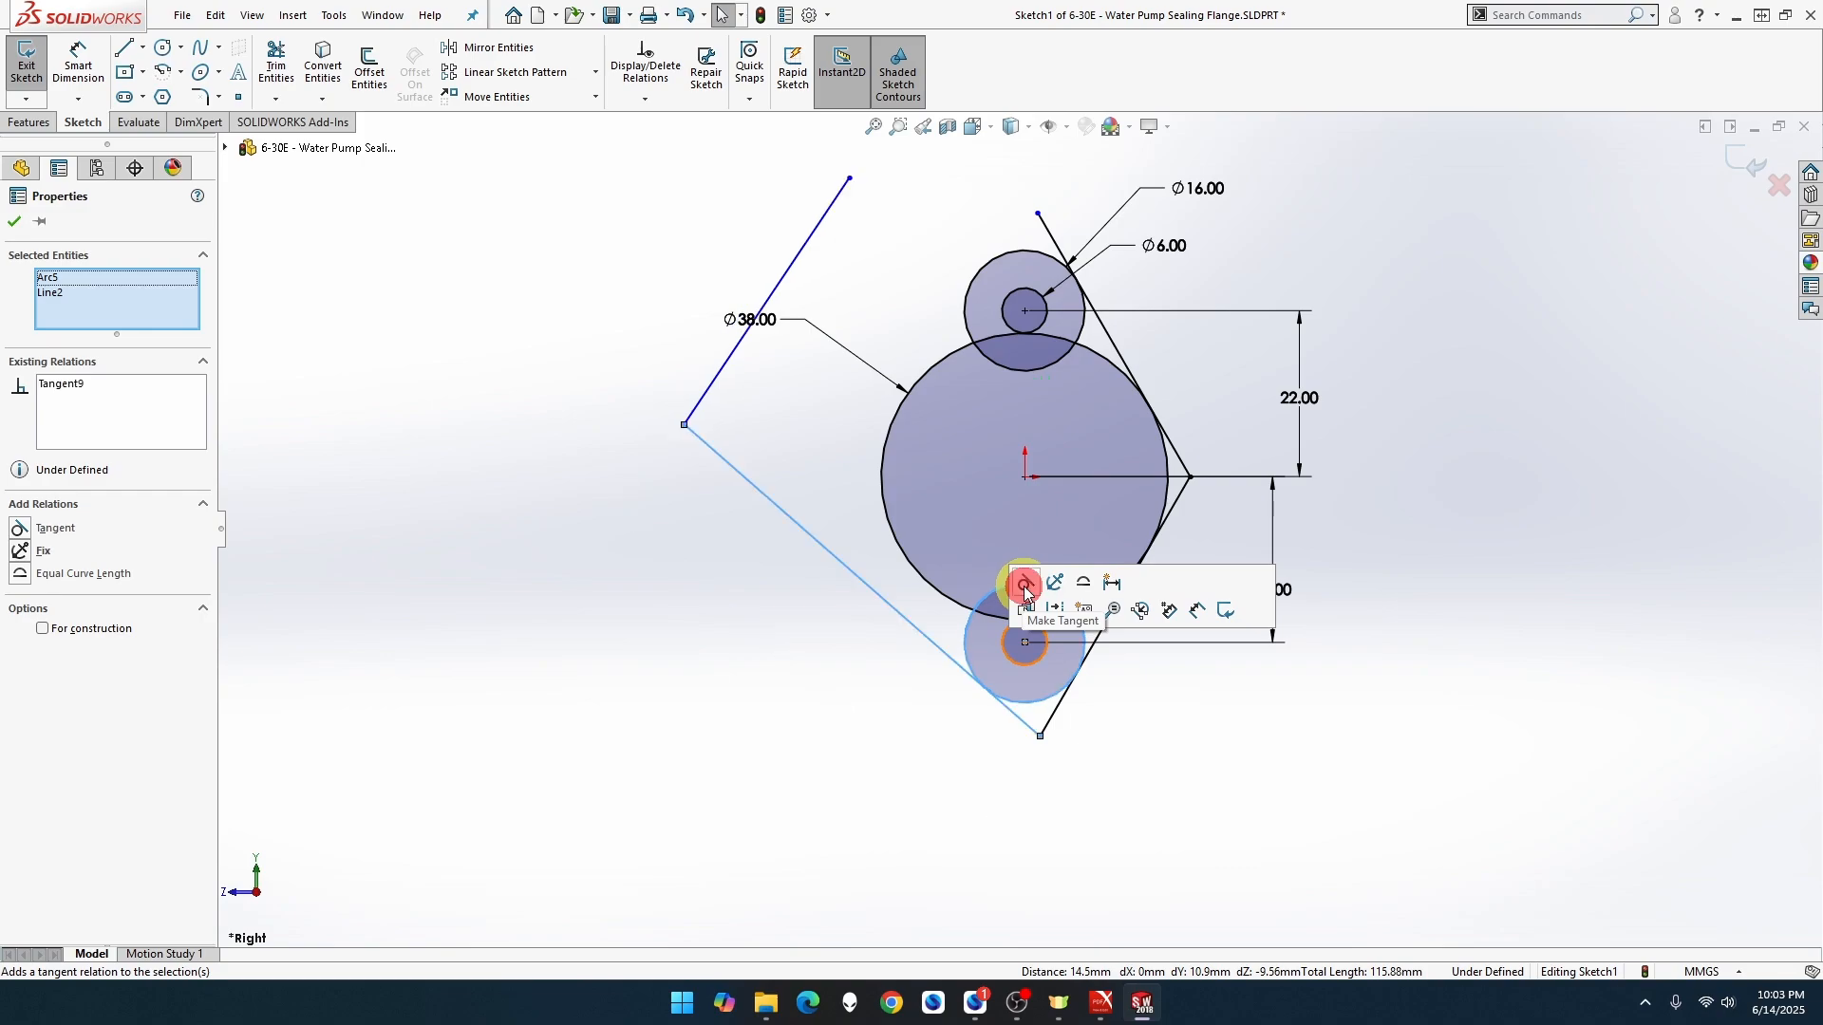
click(915, 572)
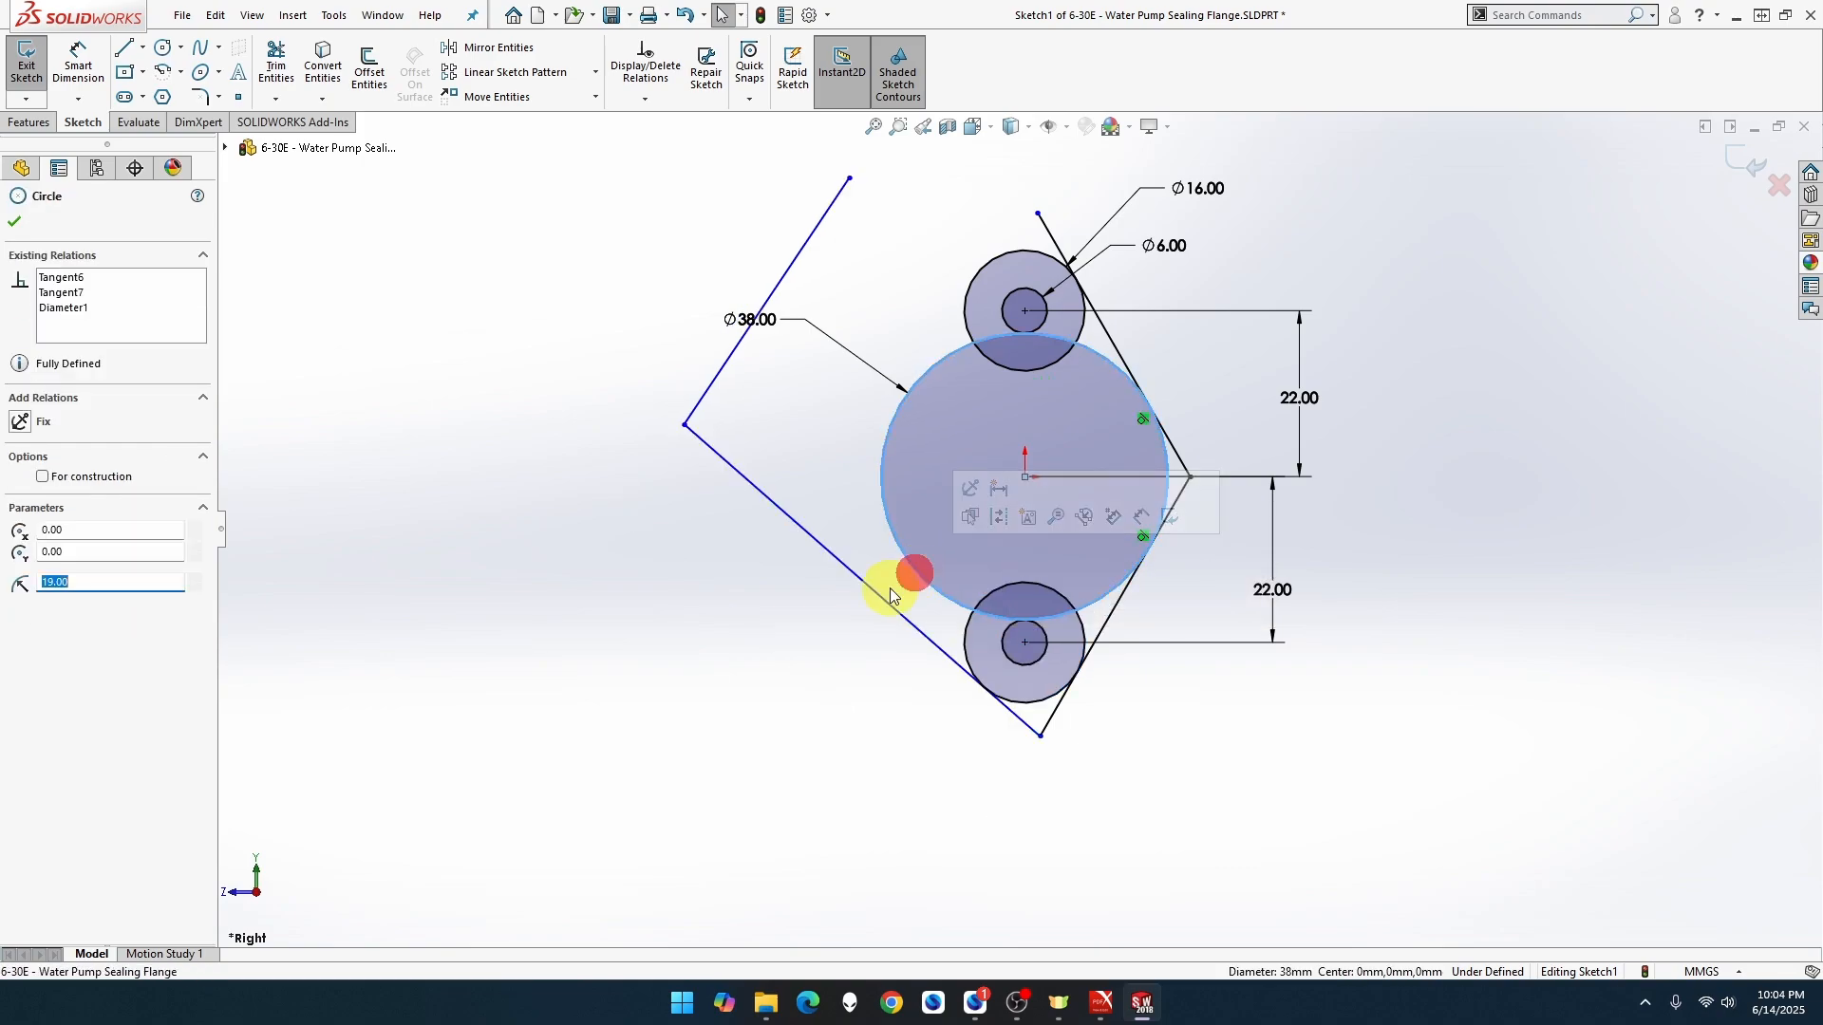
click(876, 596)
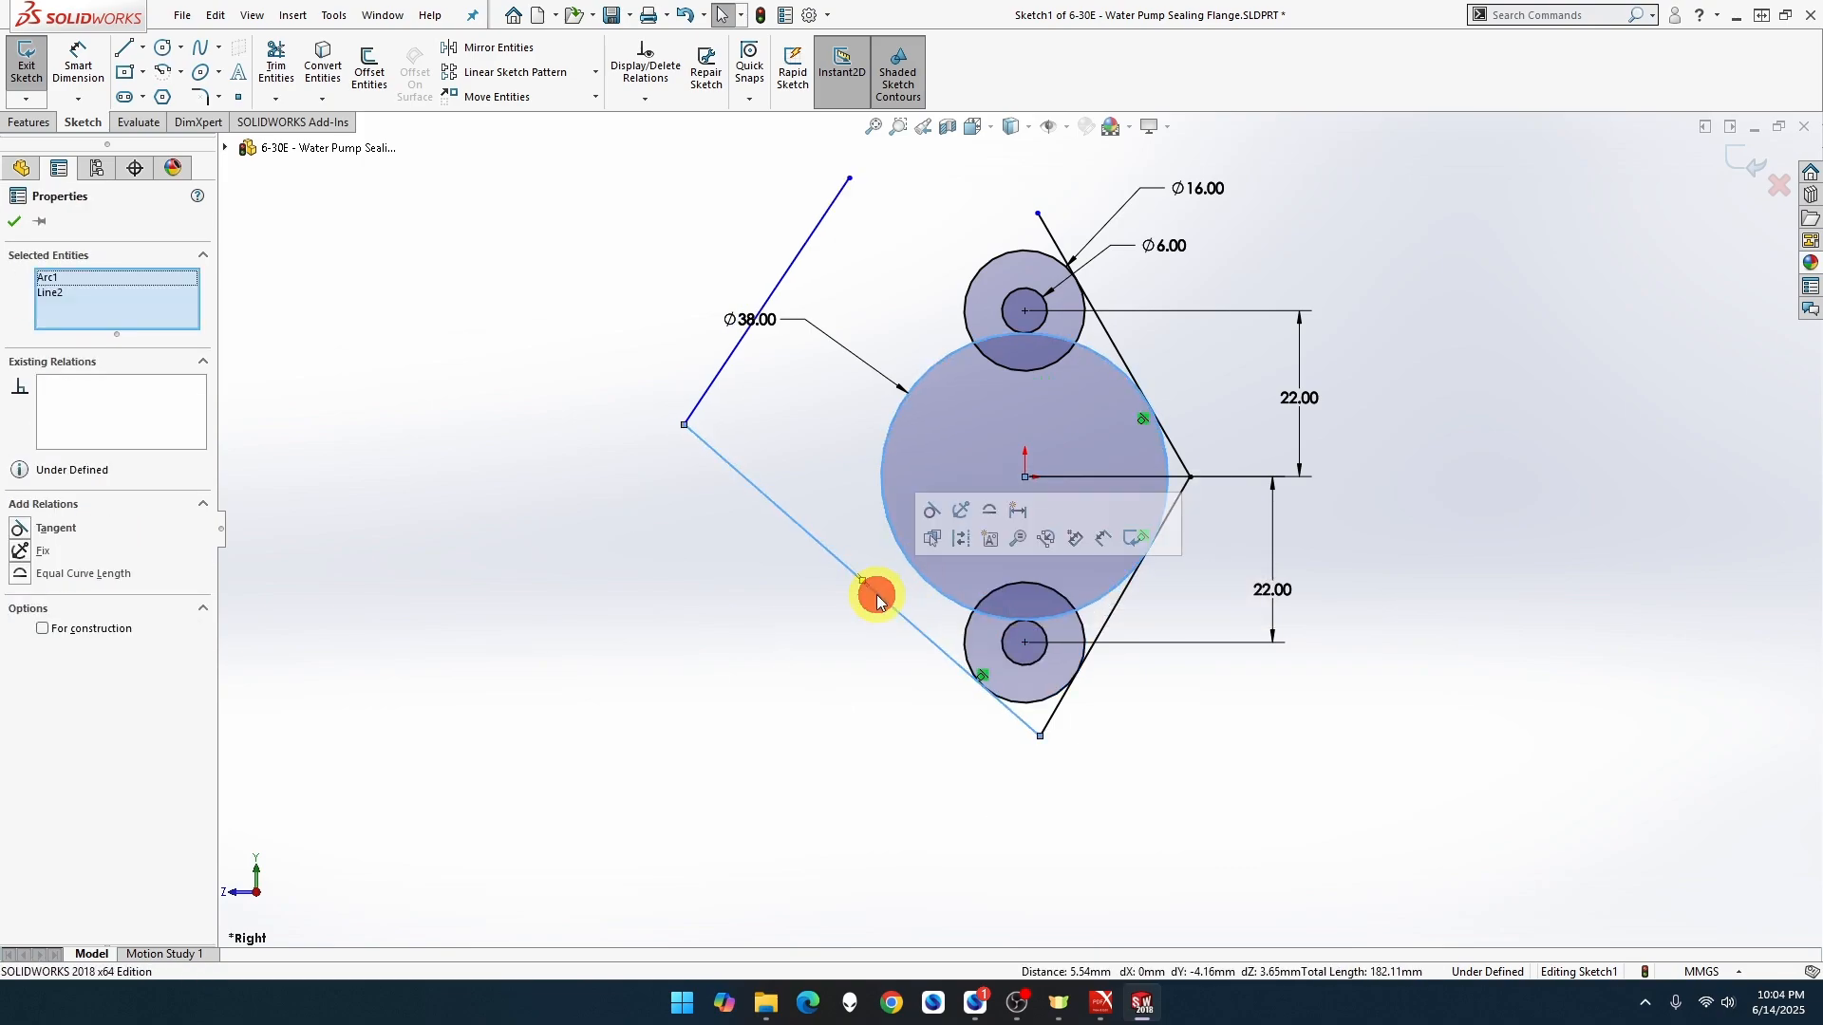
click(935, 516)
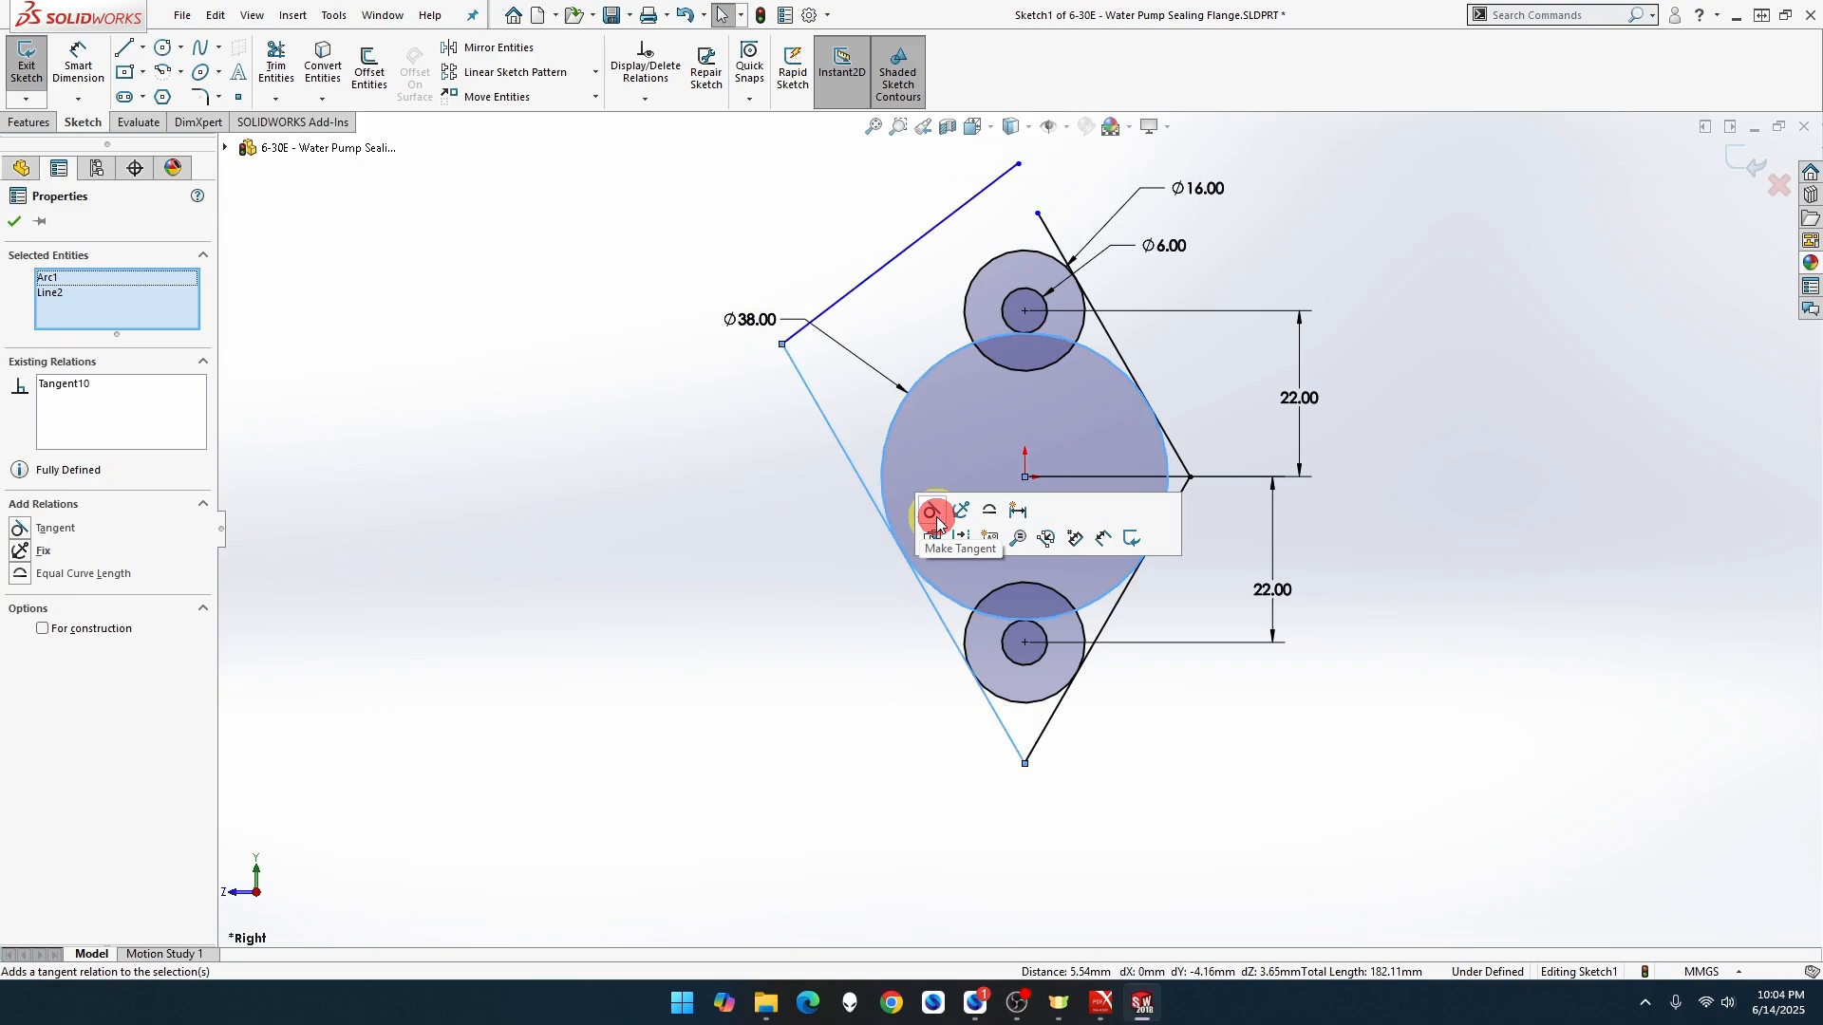
Make the upper-left line tangent to the central circle and to the upper pair's outer circle
click(898, 325)
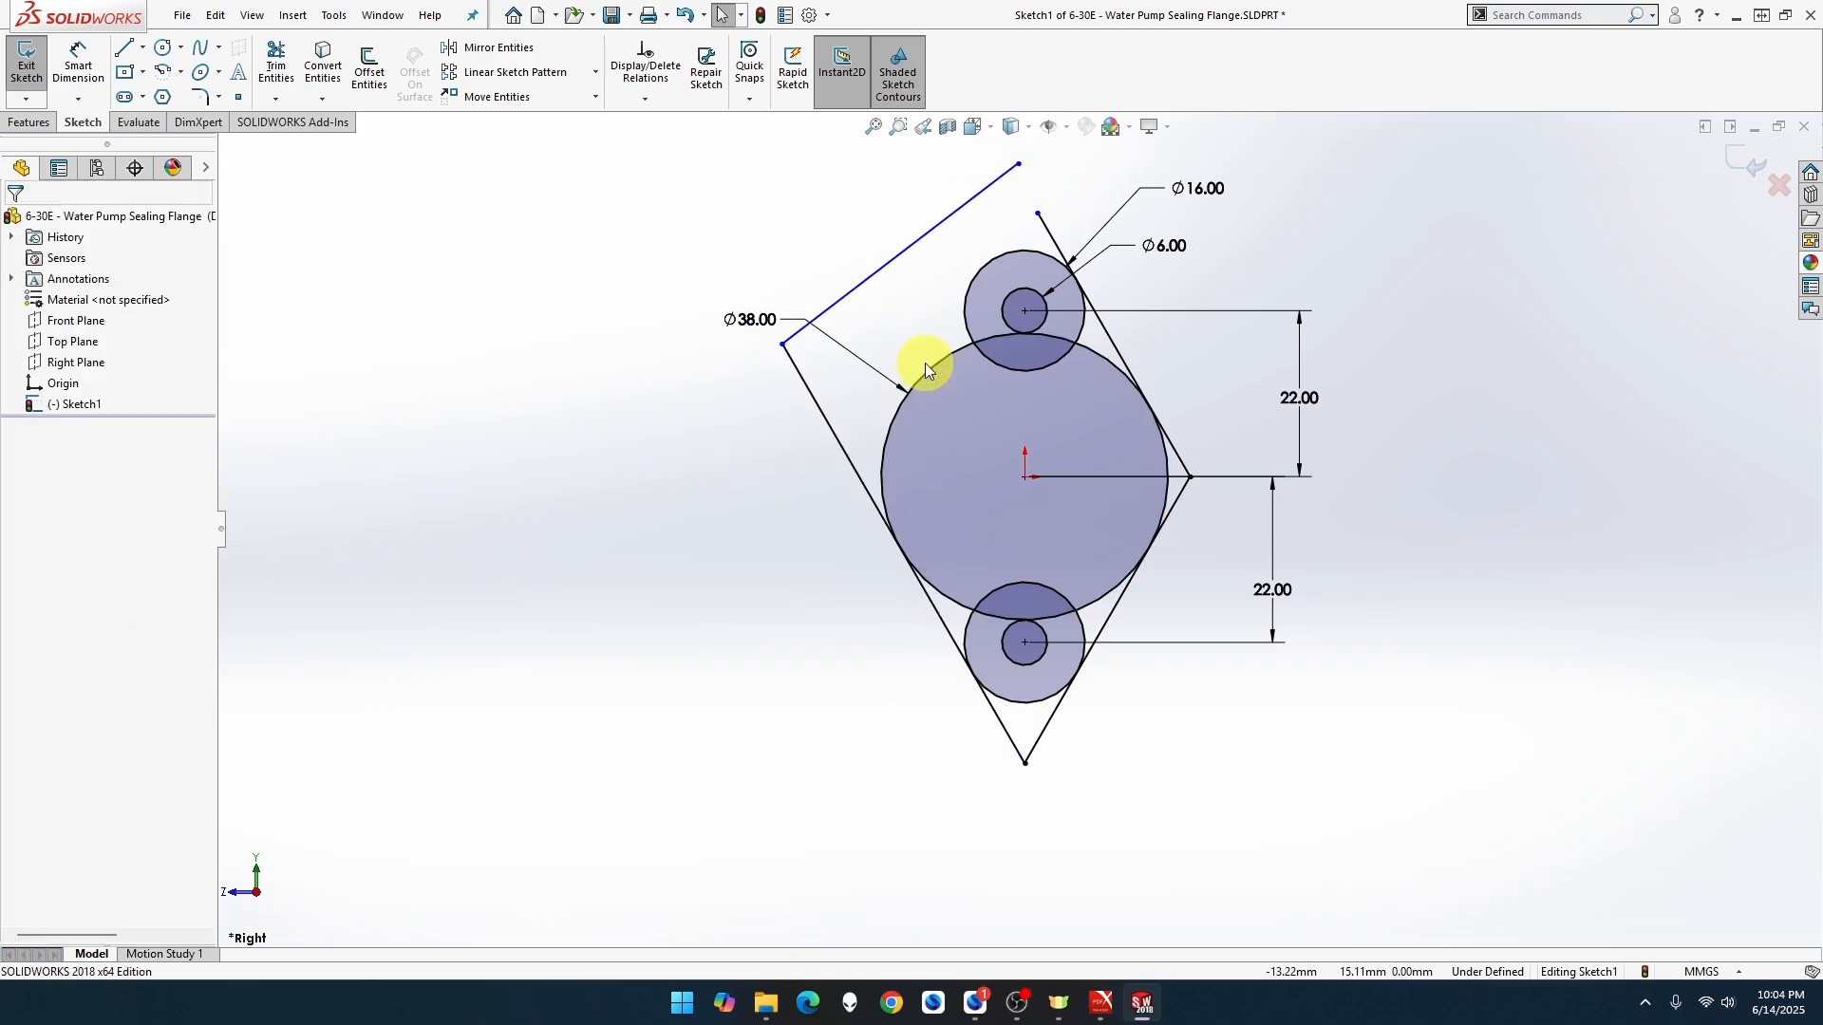
click(930, 367)
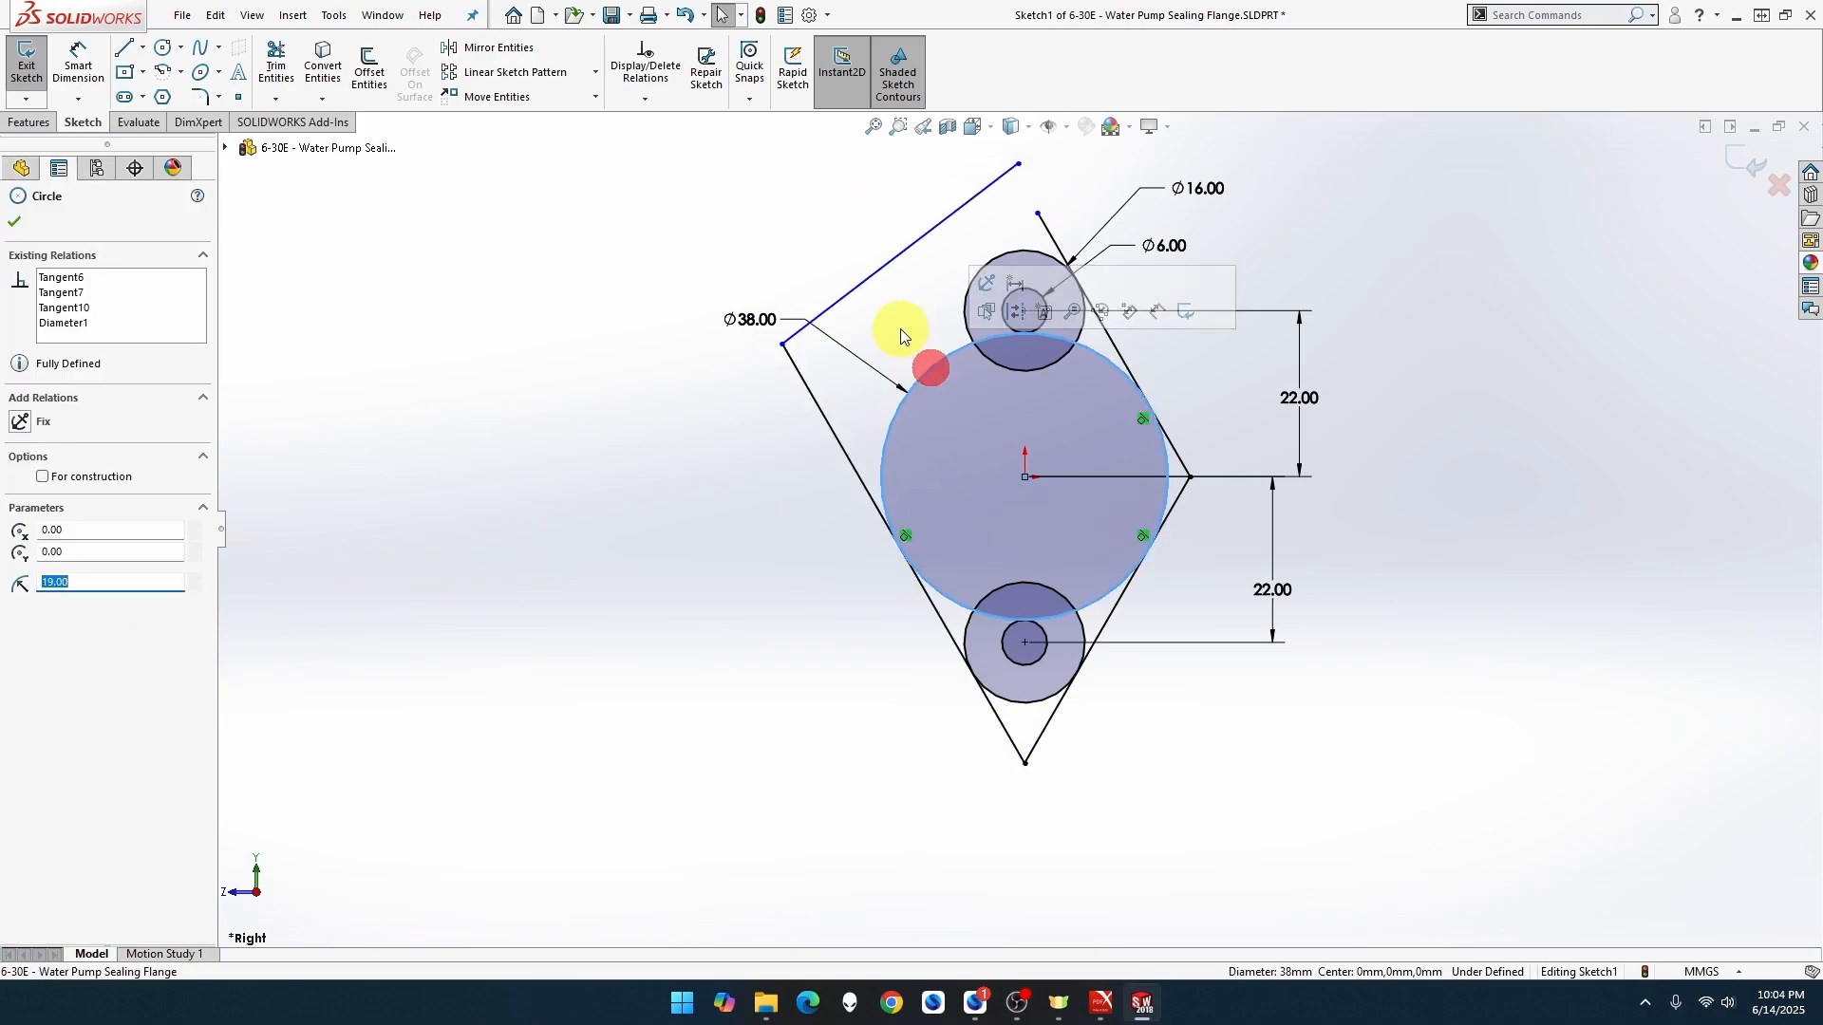
ctrl+click(872, 288)
click(924, 195)
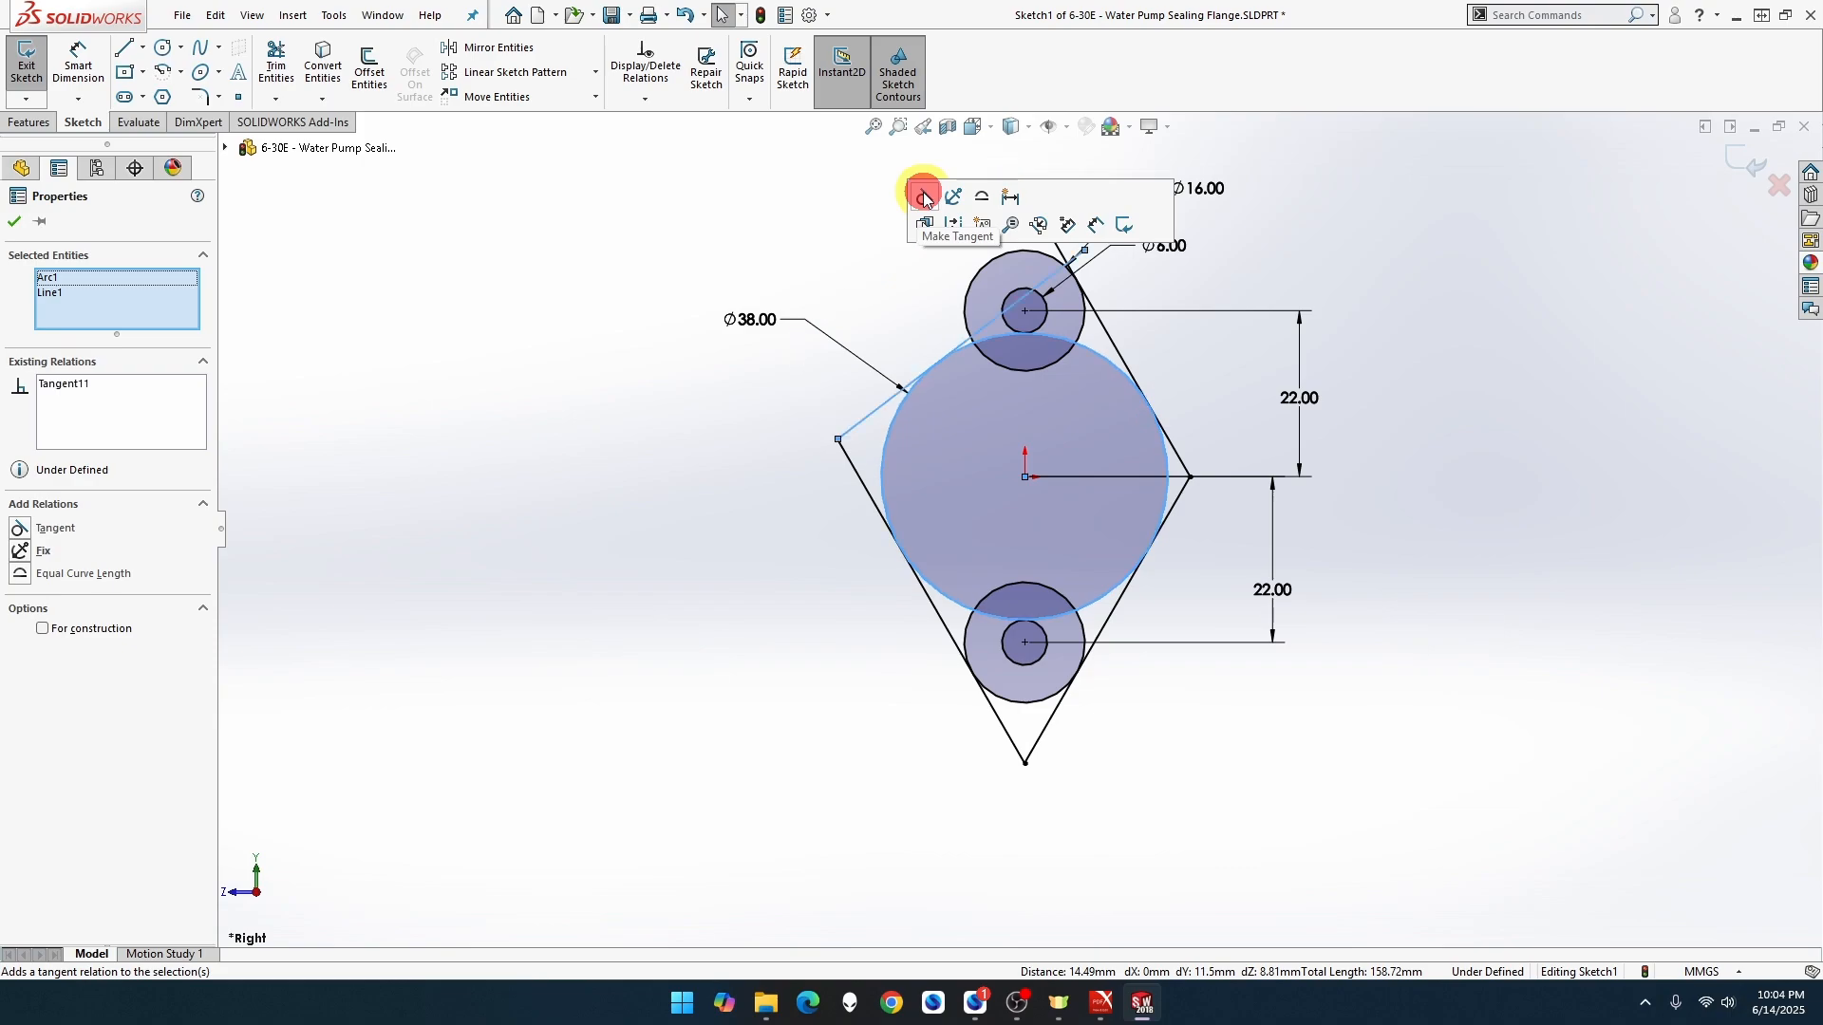
click(1047, 278)
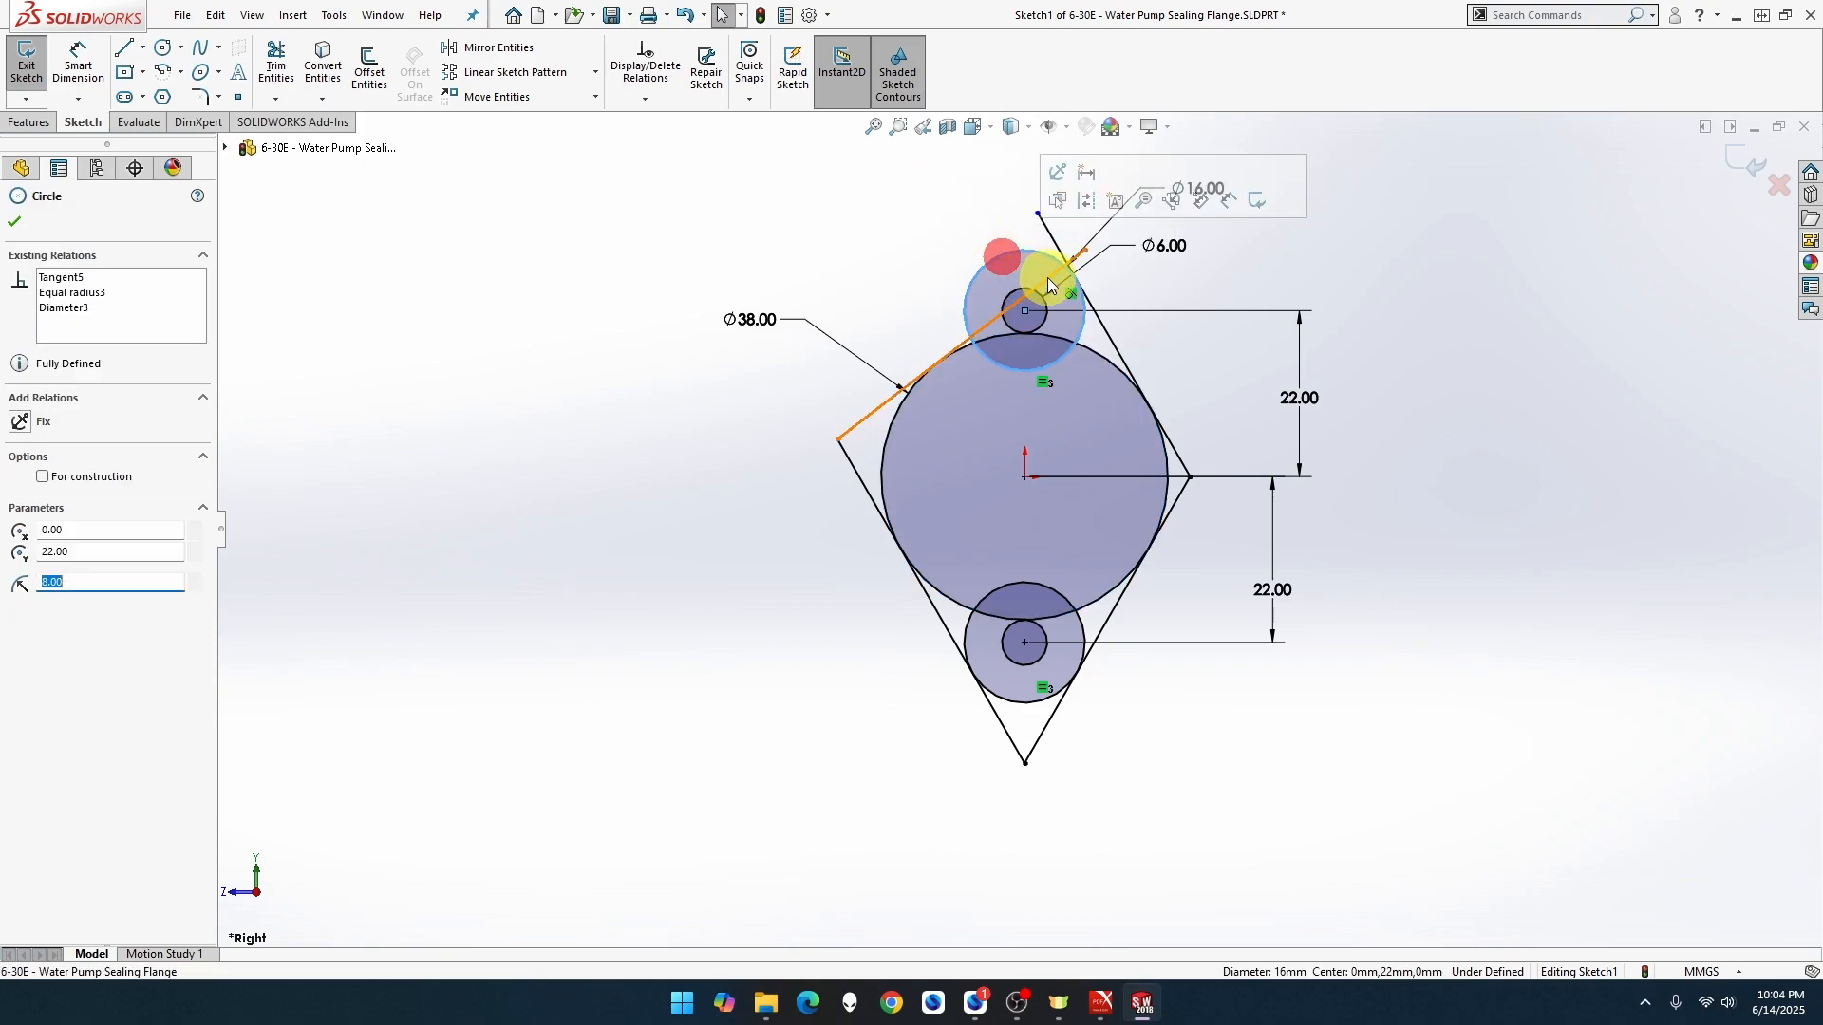
ctrl+click(1052, 280)
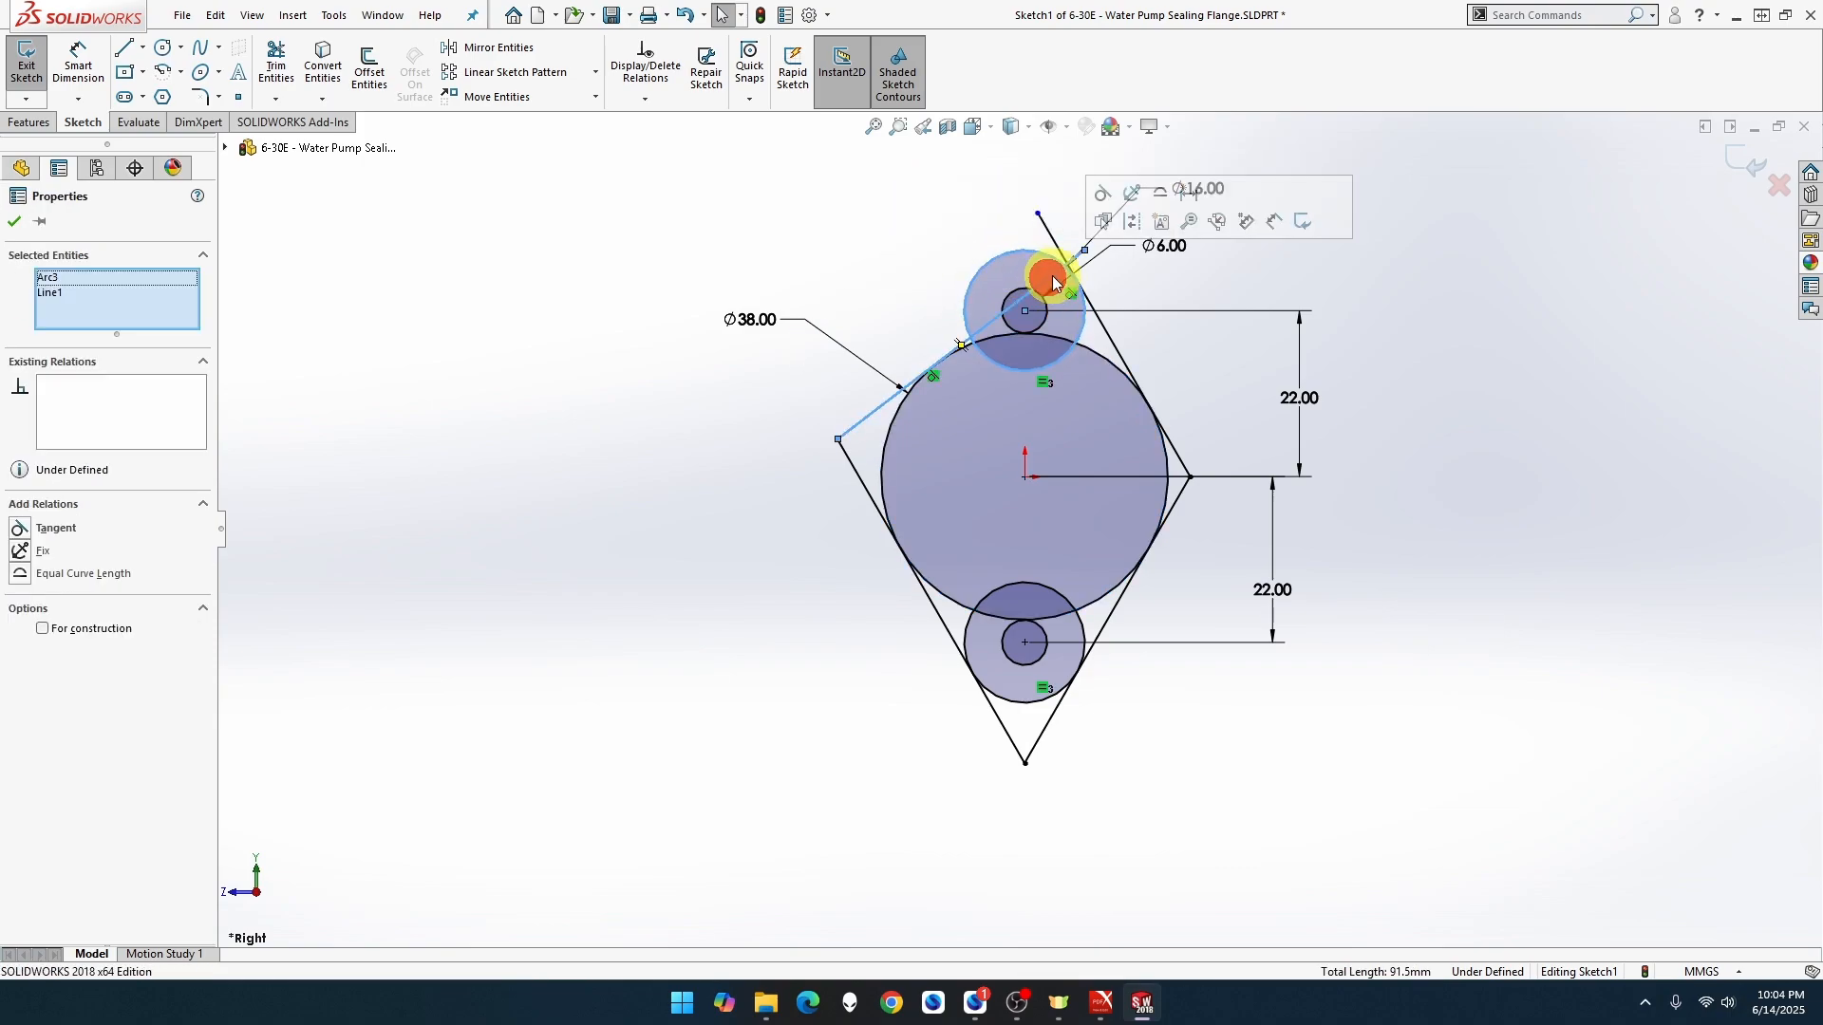
click(1103, 191)
click(583, 299)
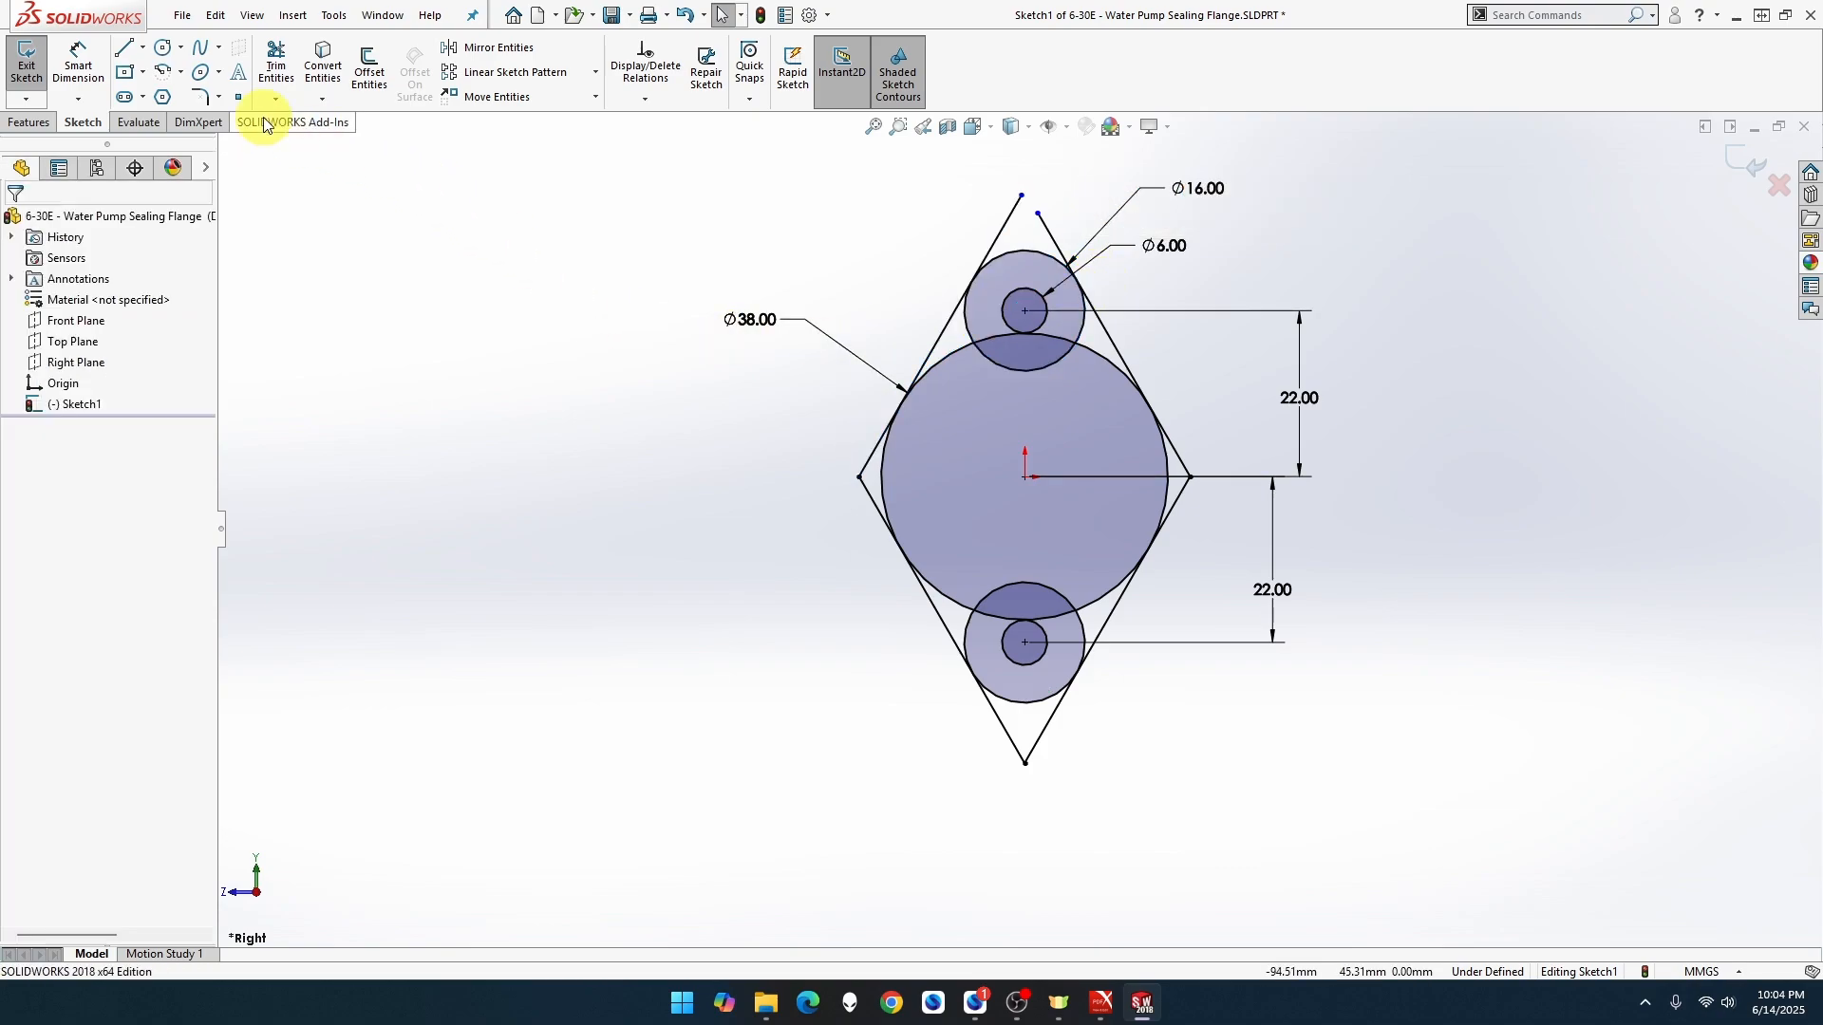
Trim away the line portions that extend past the tangent points at all four corners of the outline
click(275, 62)
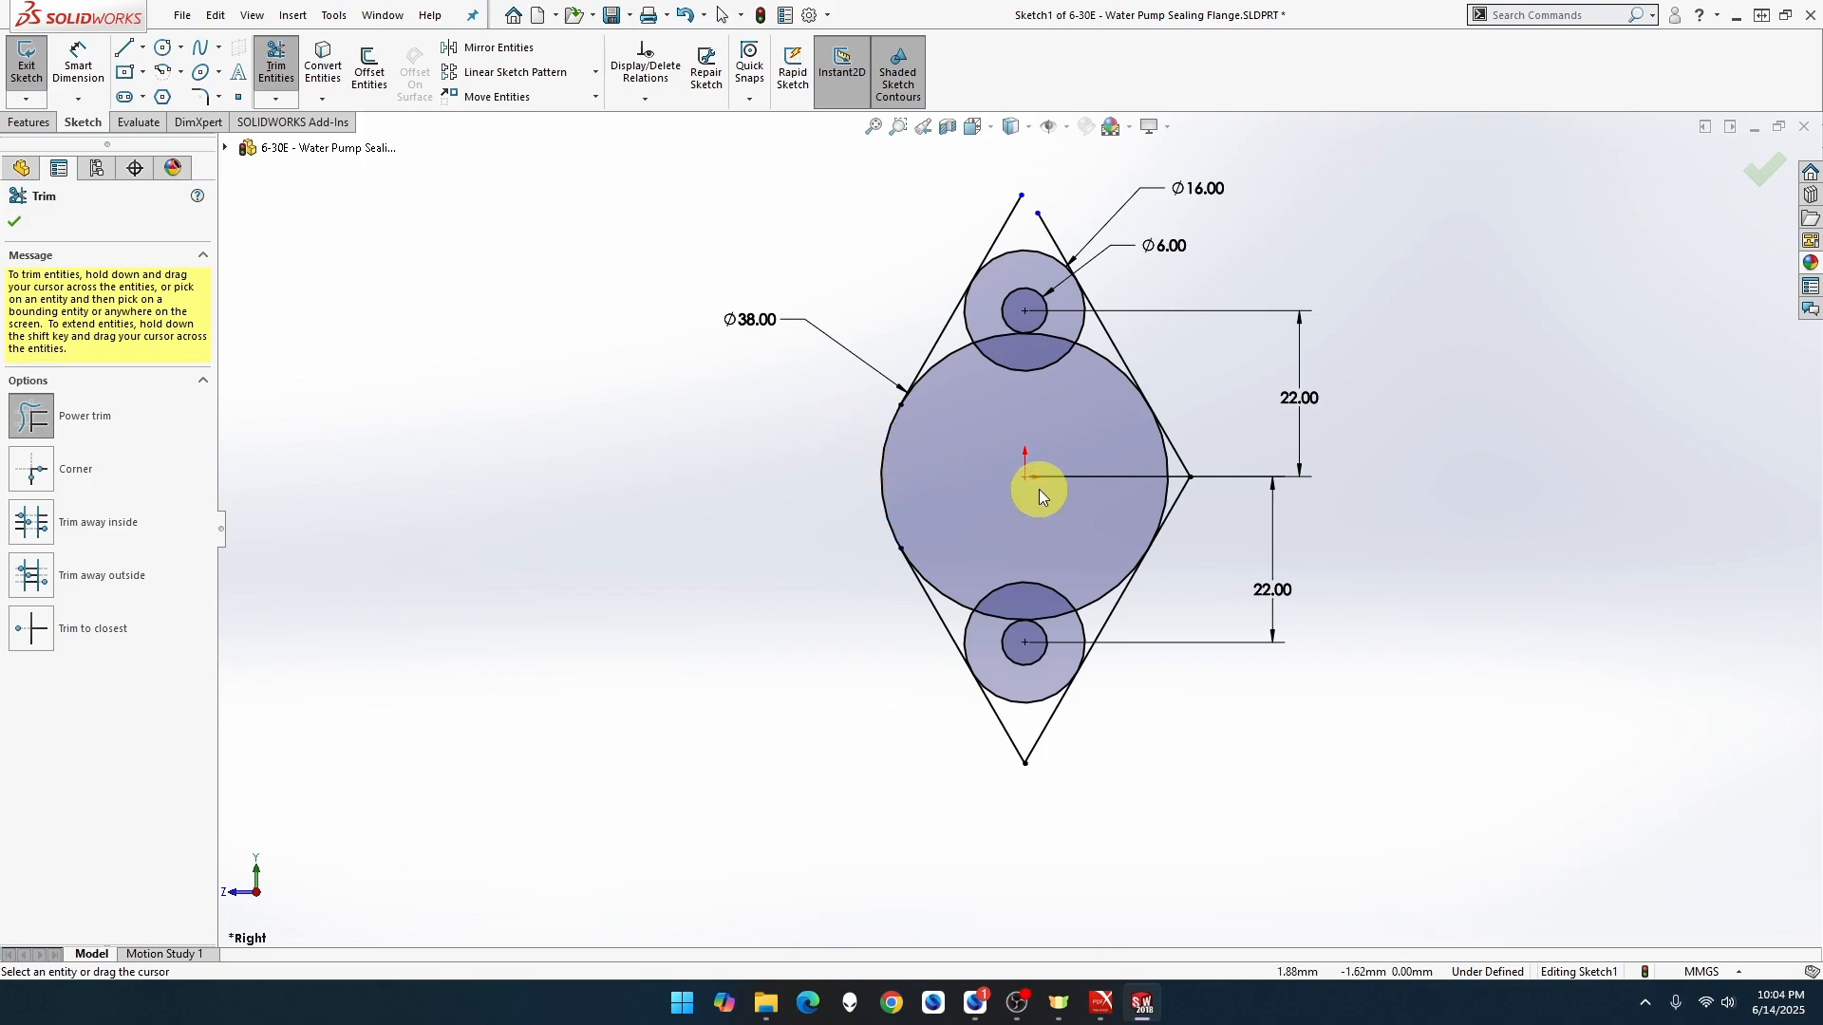
drag(1175, 480, 1196, 517)
drag(1135, 737, 988, 729)
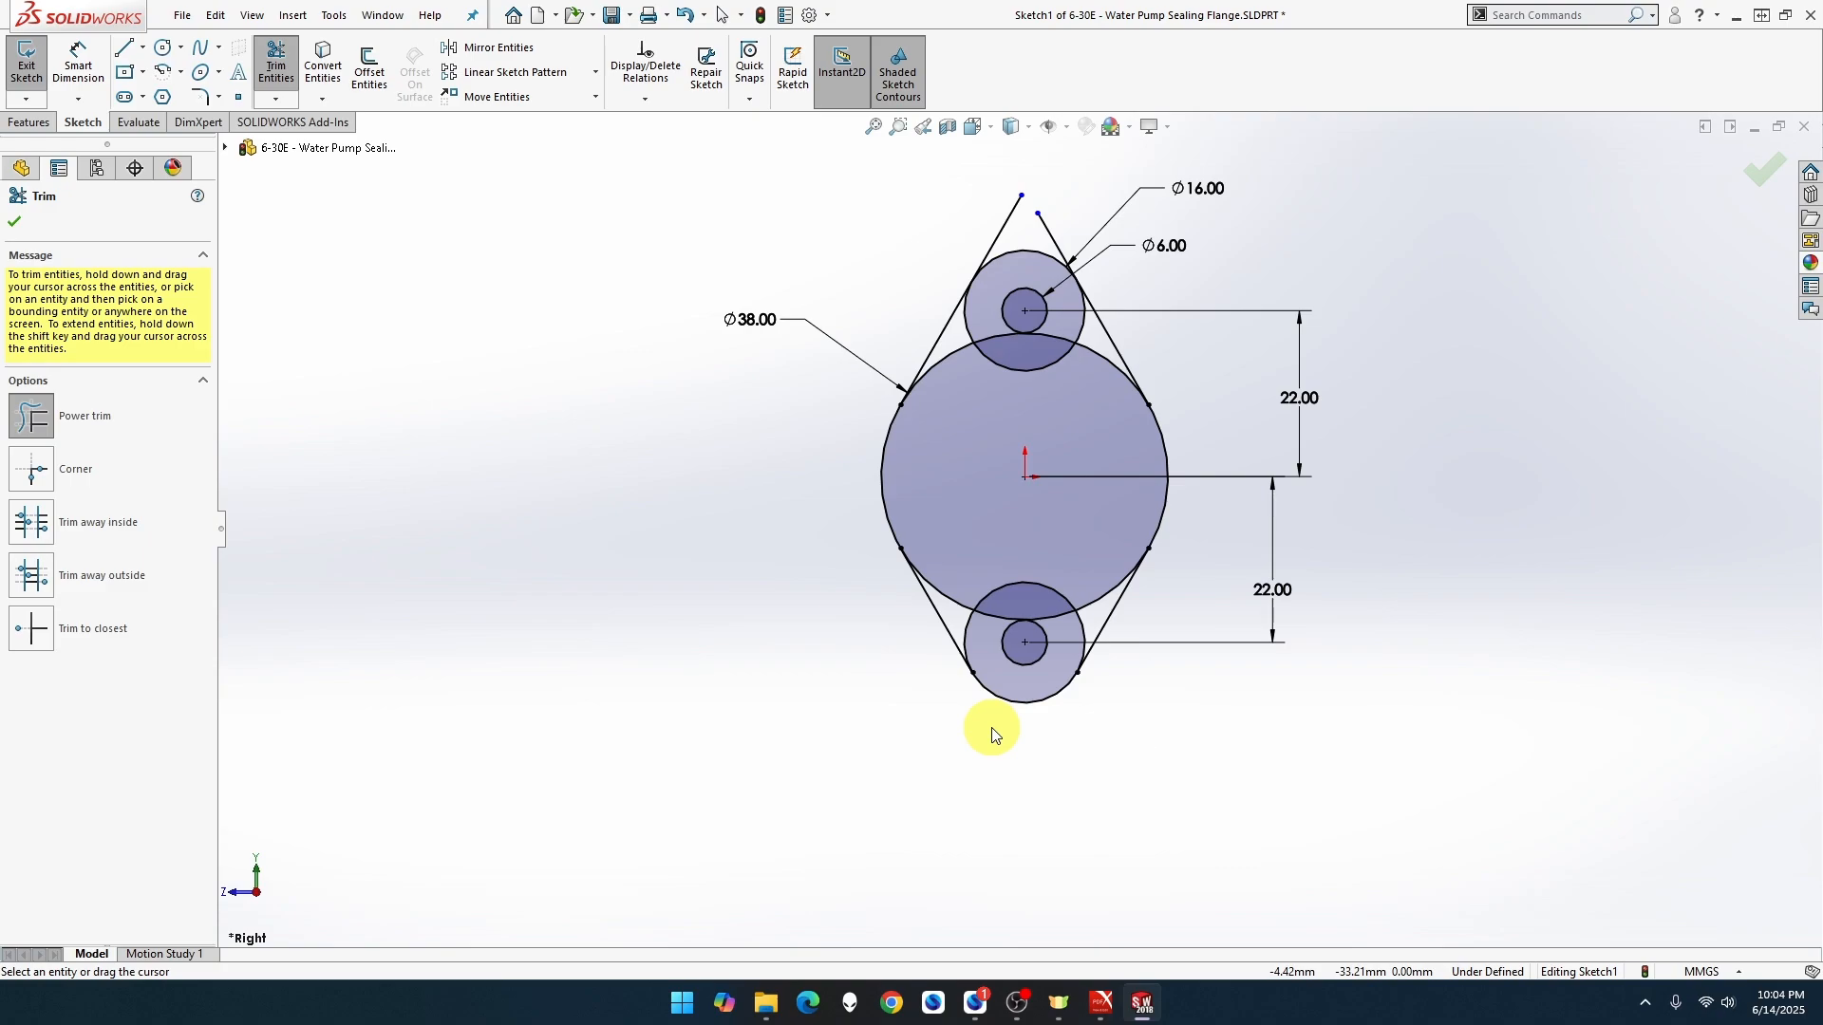
drag(1038, 228, 976, 239)
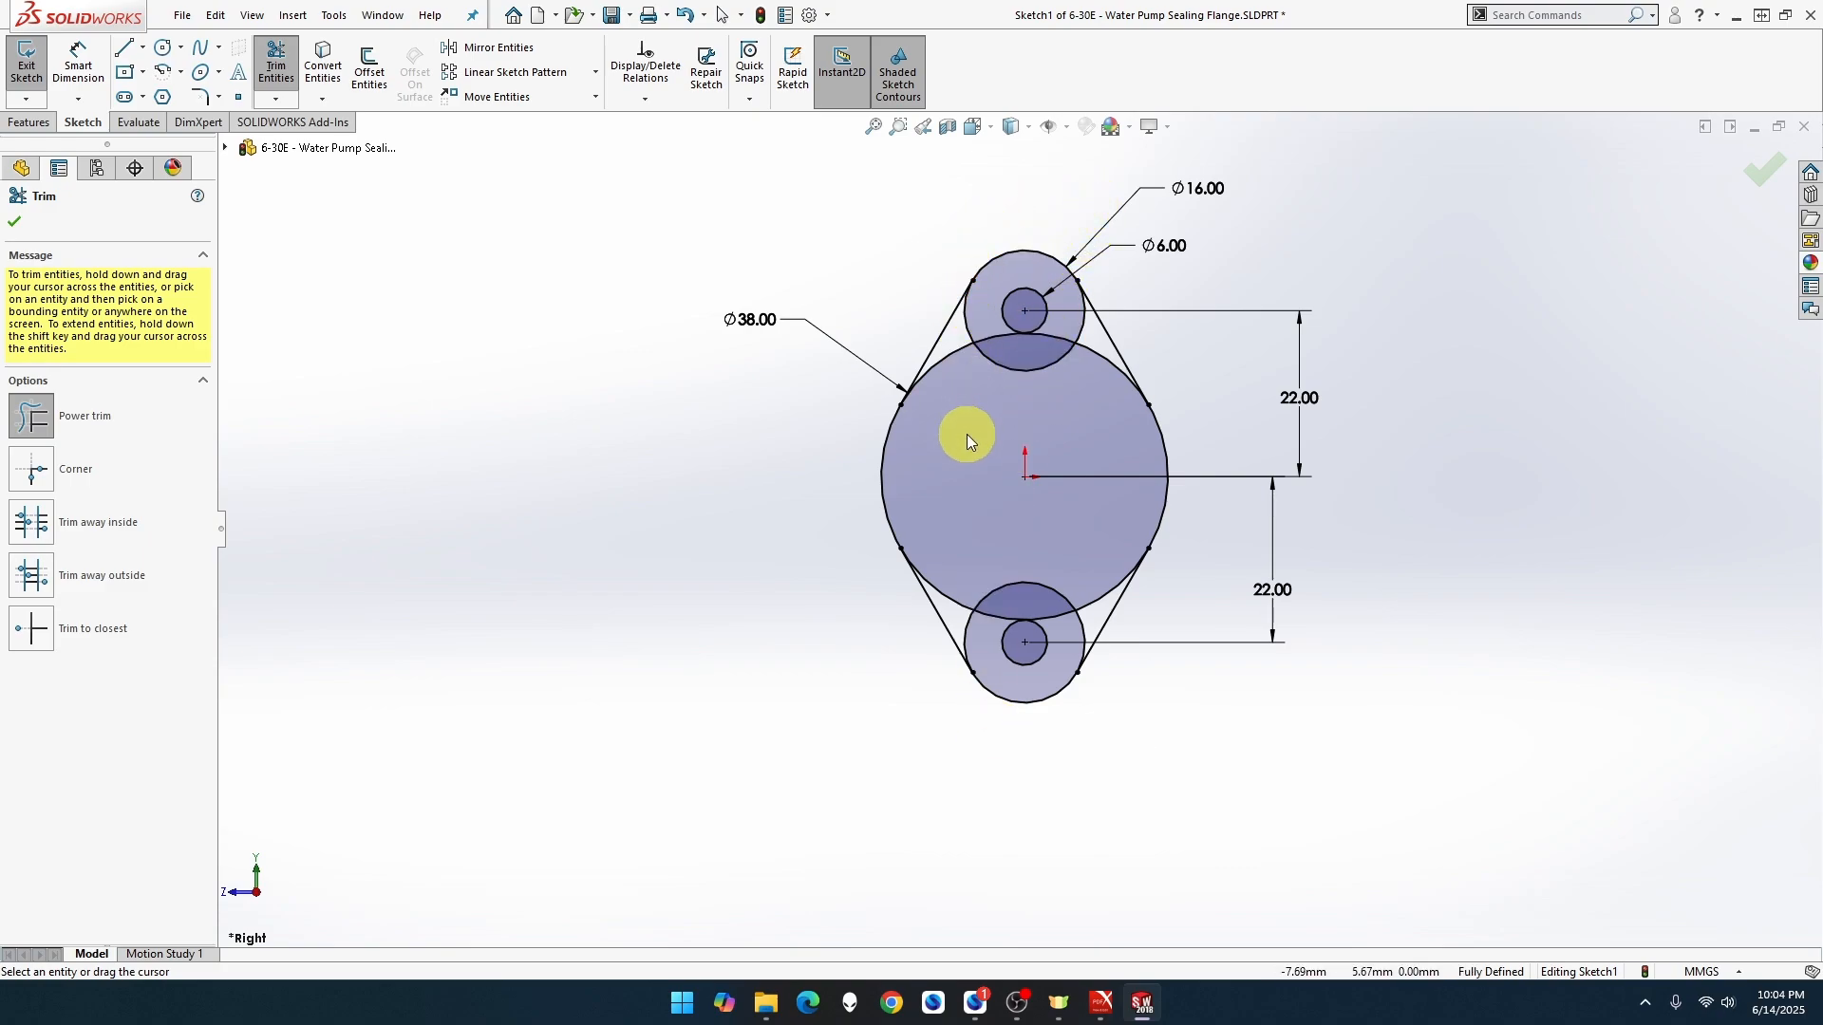
Trim the overlapping inner arcs between the central circle and both outer end circles, and exit the sketch
mouse_move(982, 363)
mouse_down()
mouse_move(982, 340)
mouse_move(961, 339)
mouse_move(1078, 338)
mouse_move(1073, 519)
mouse_up()
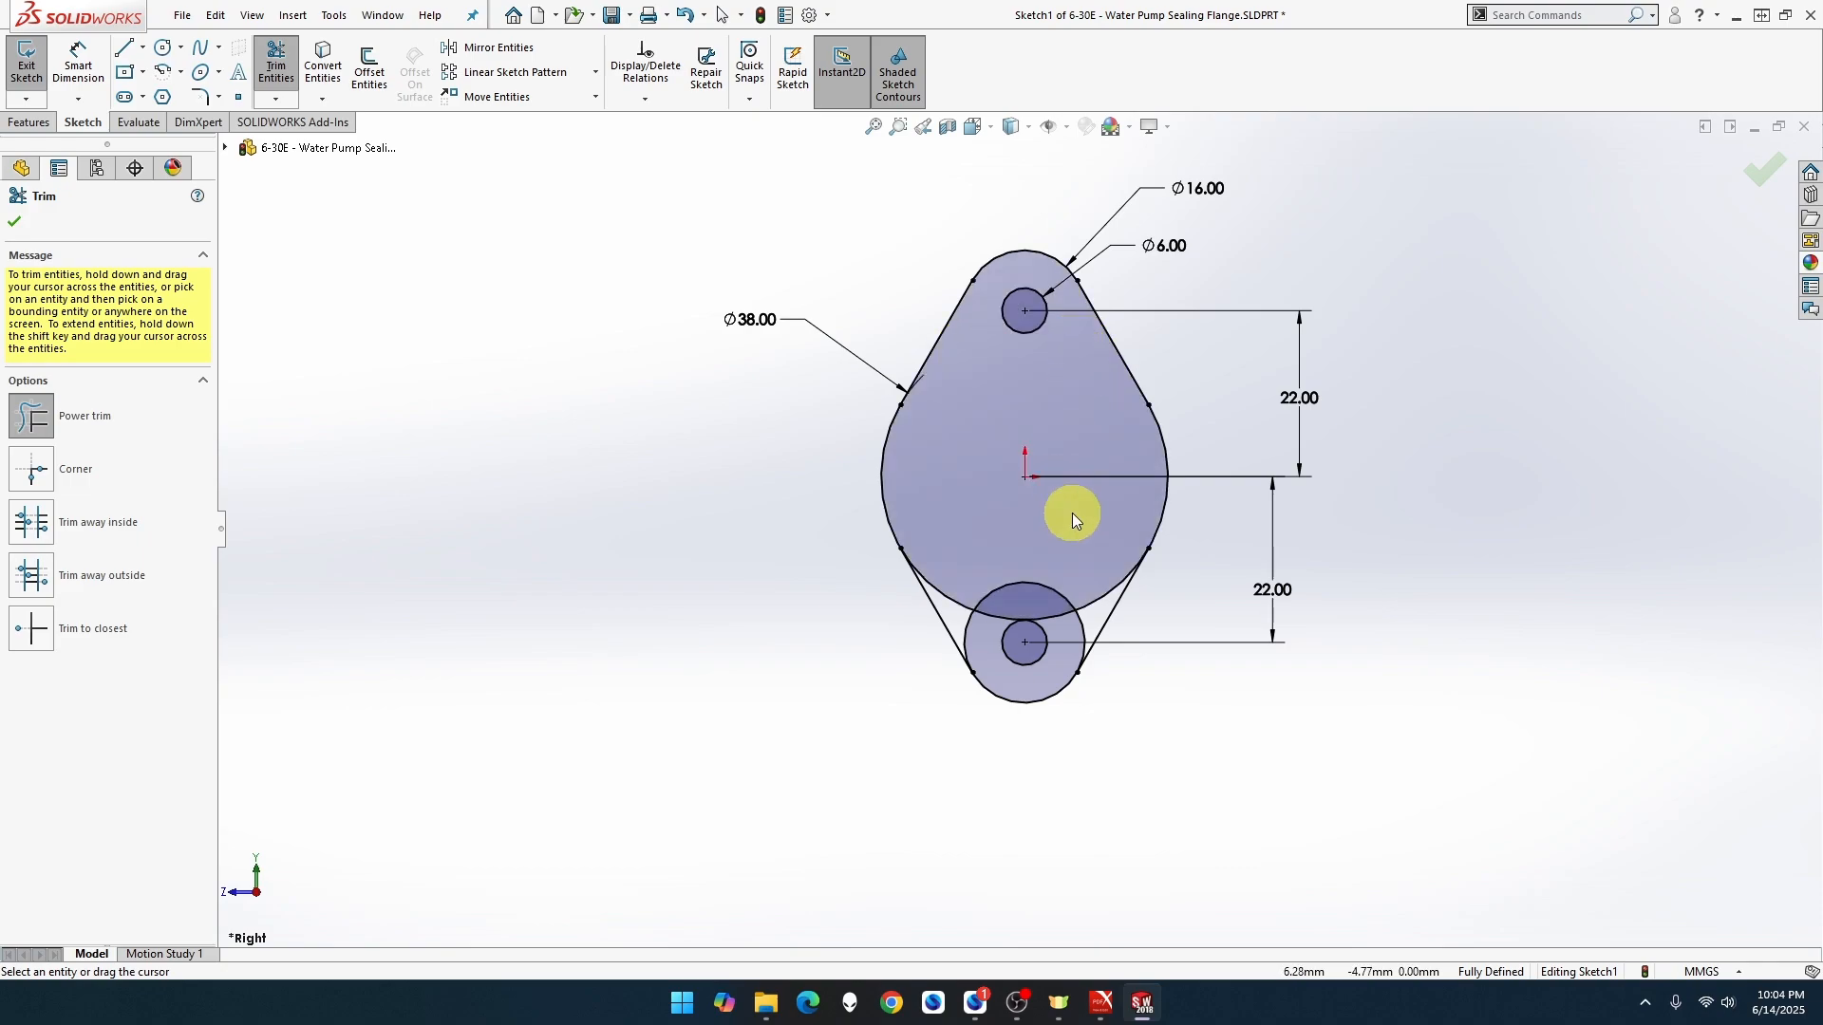
mouse_move(1100, 589)
mouse_down()
mouse_move(1080, 633)
mouse_move(999, 588)
mouse_move(979, 622)
mouse_move(966, 588)
mouse_up()
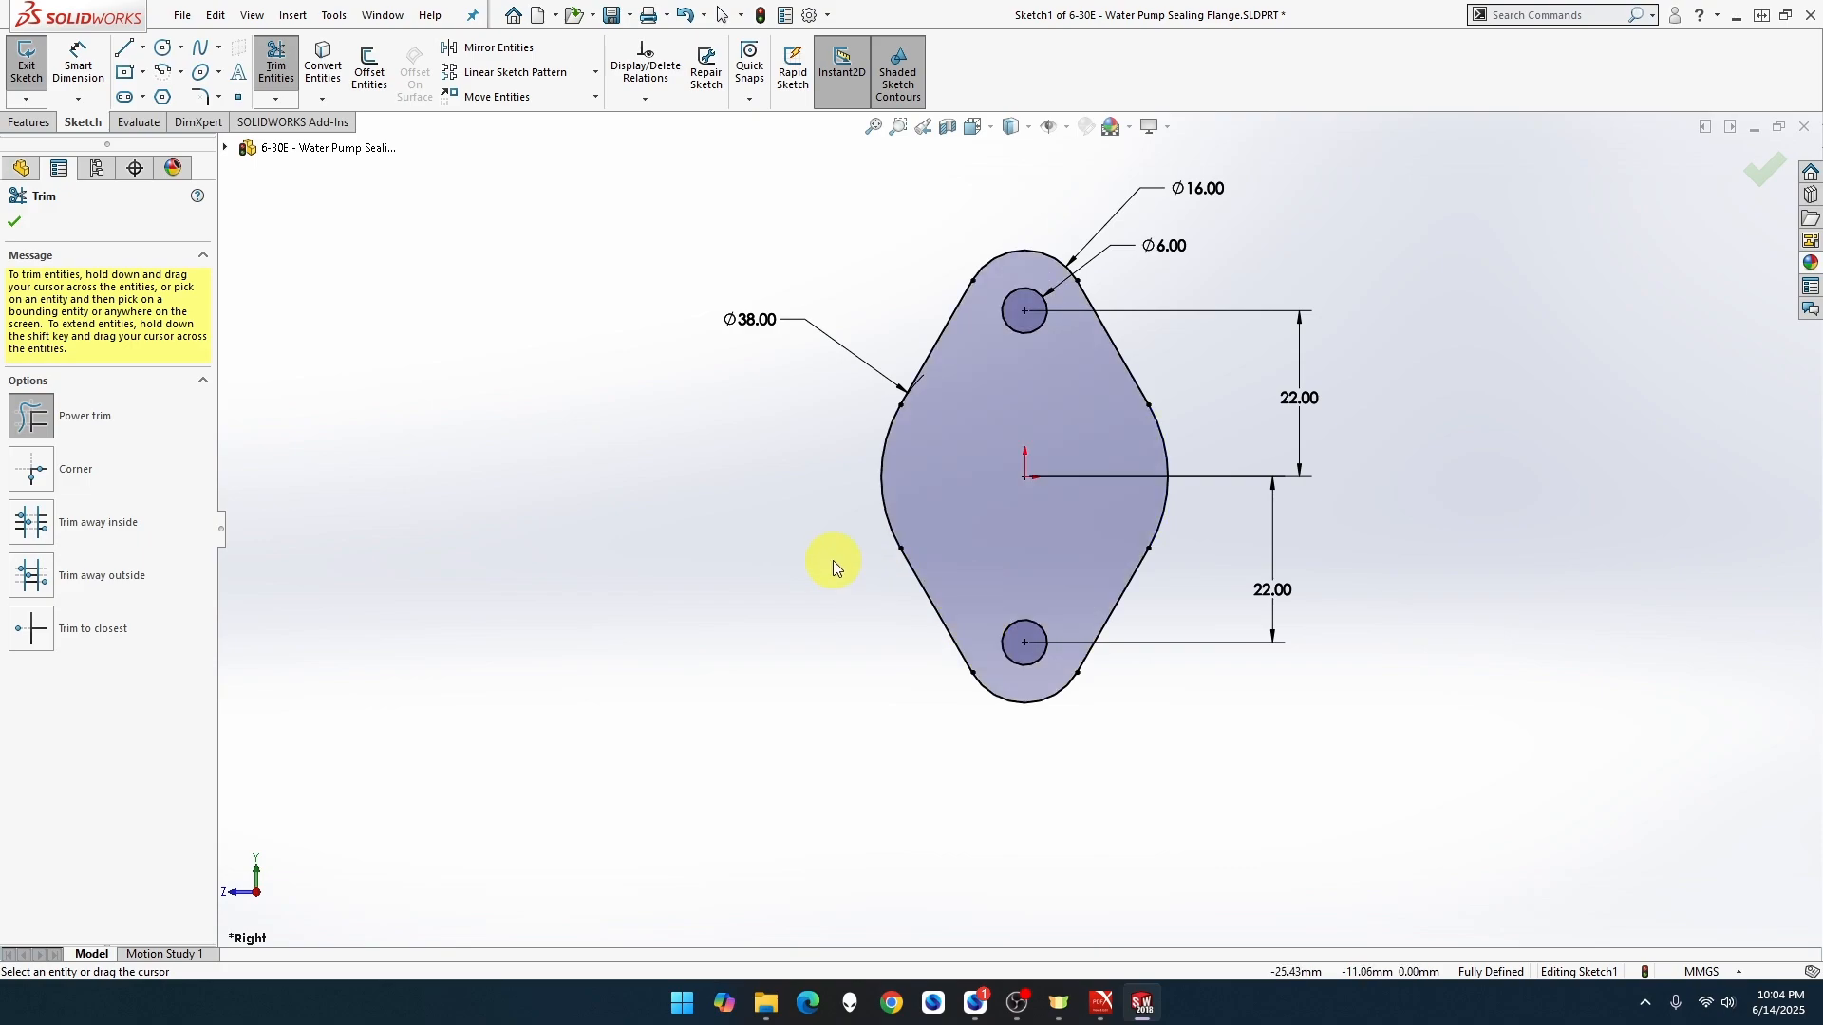
click(40, 86)
Extrude the flange outline sketch as a 5 mm blind boss, keeping the two small circles as holes
click(28, 123)
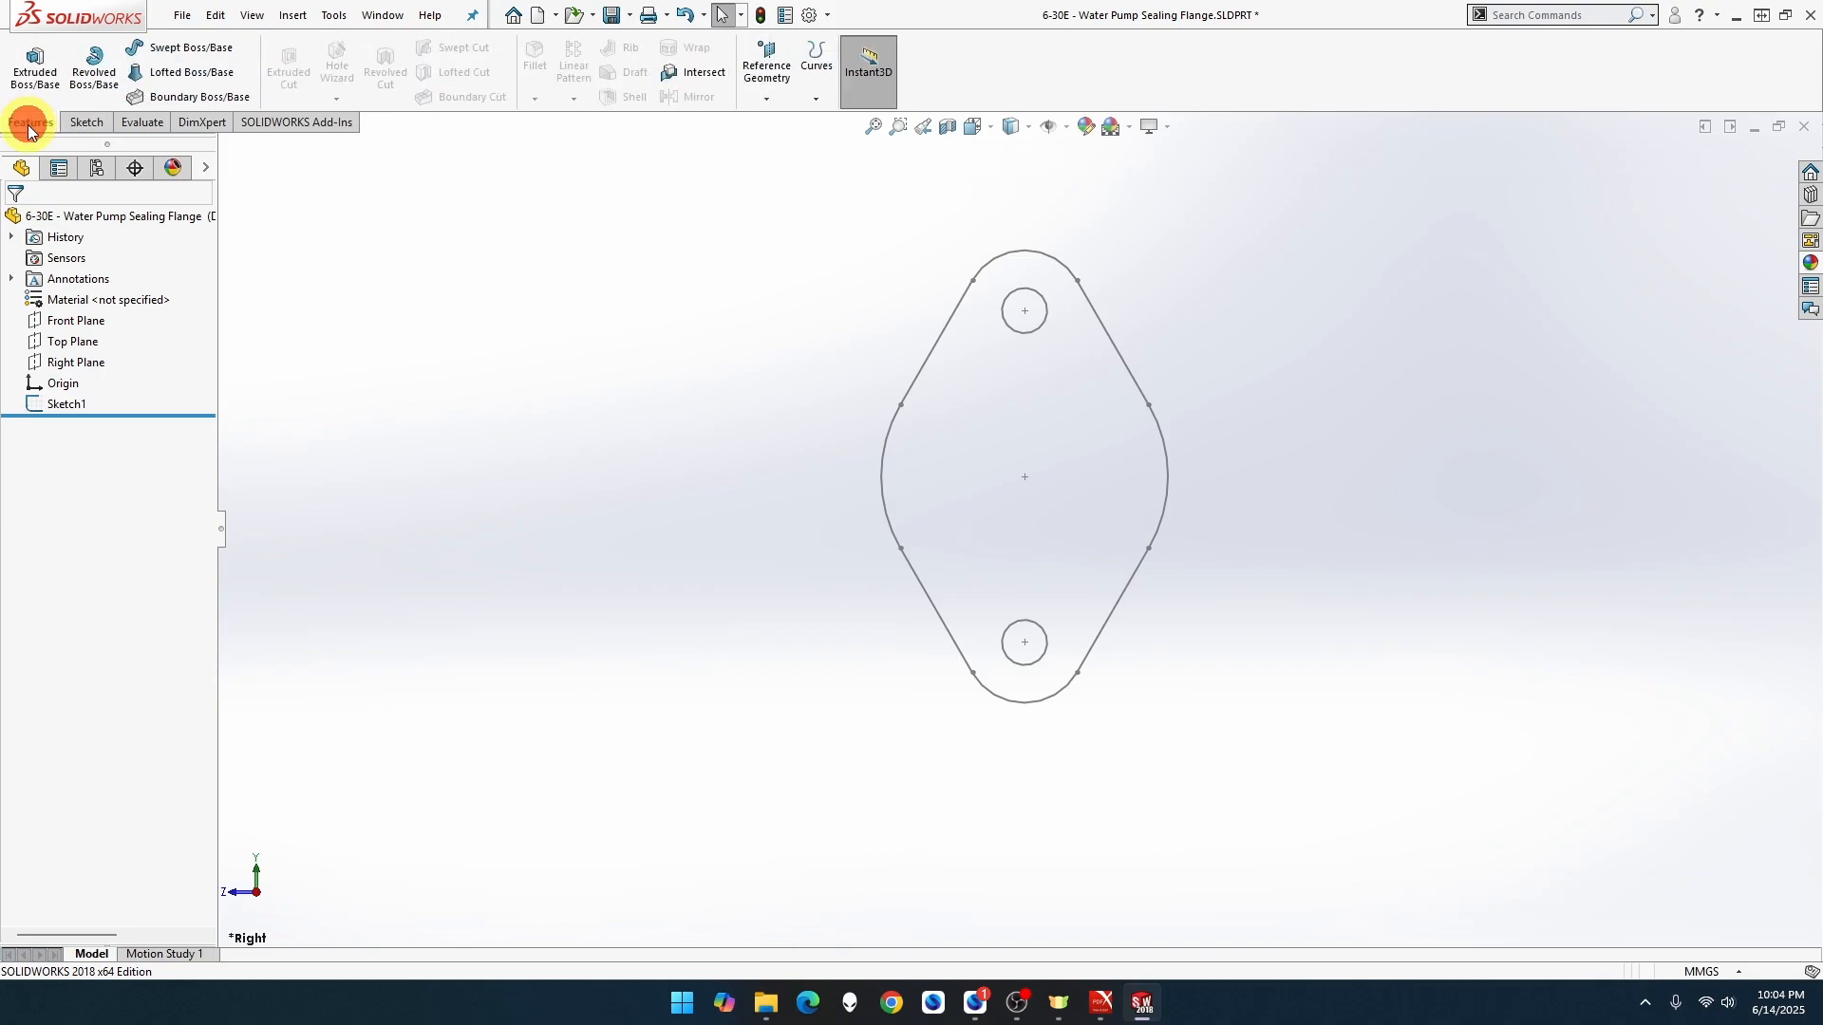
click(28, 83)
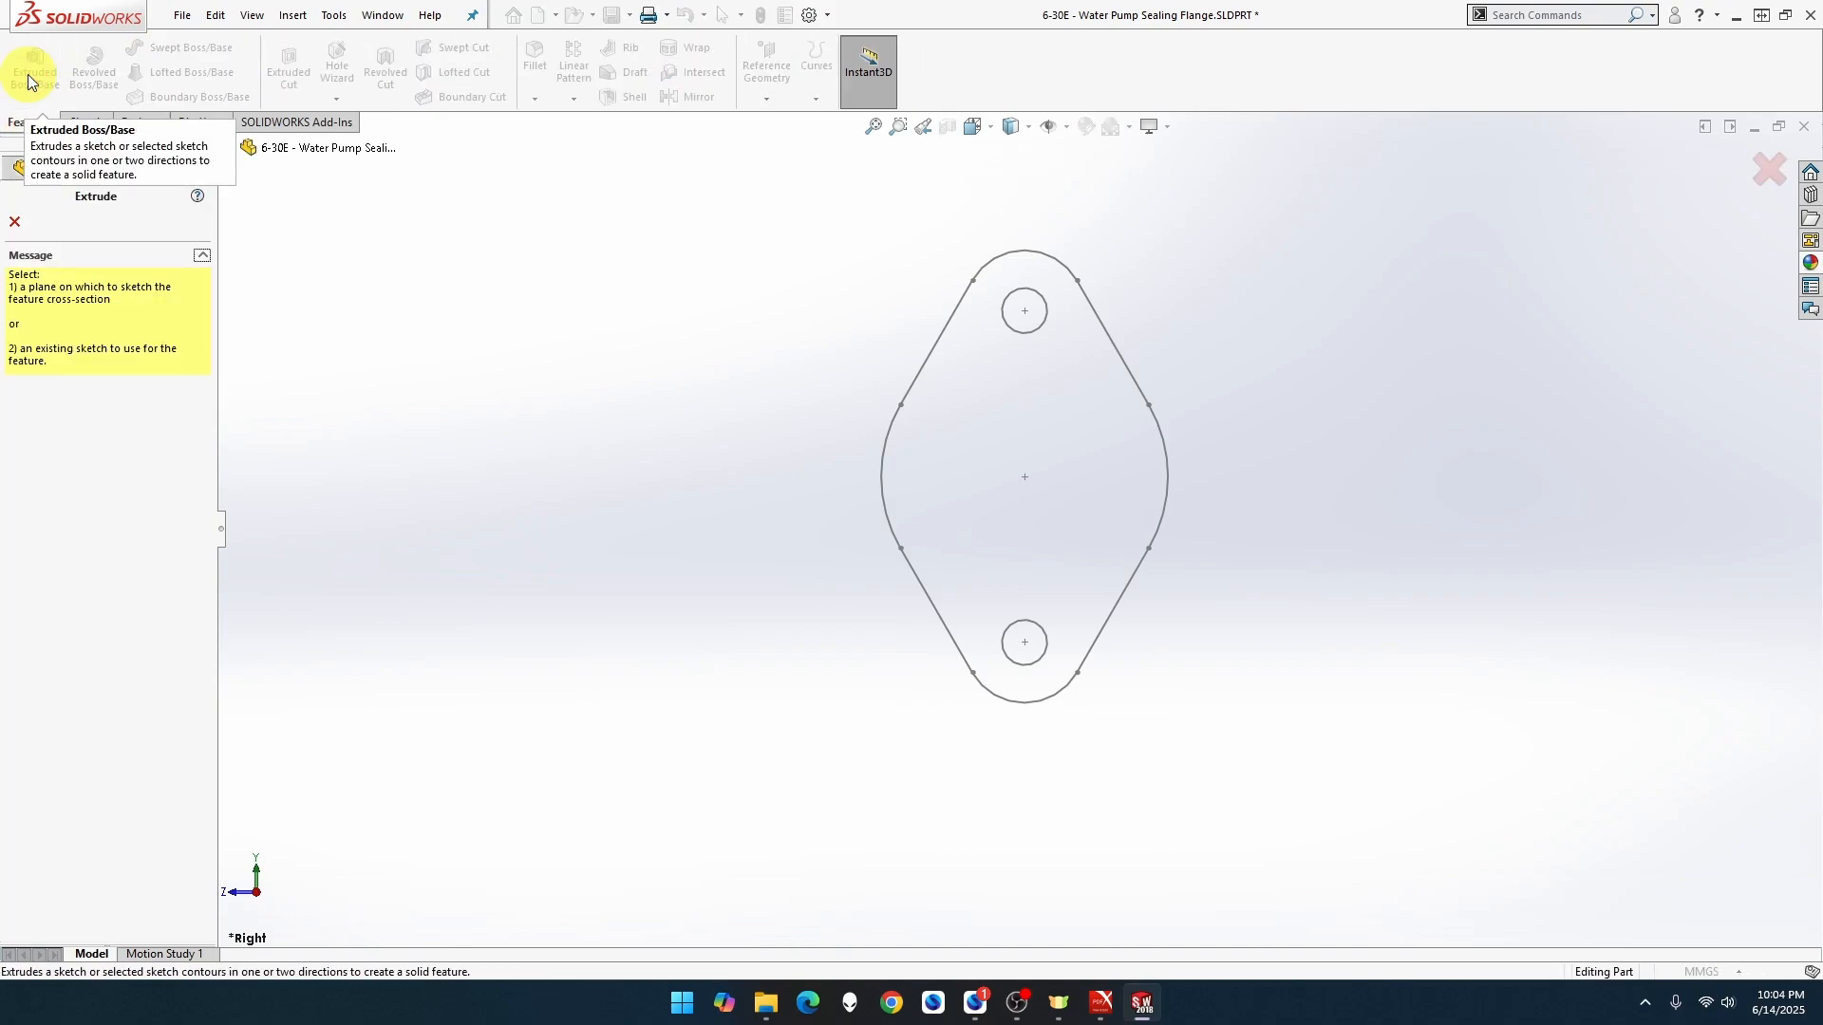
click(15, 219)
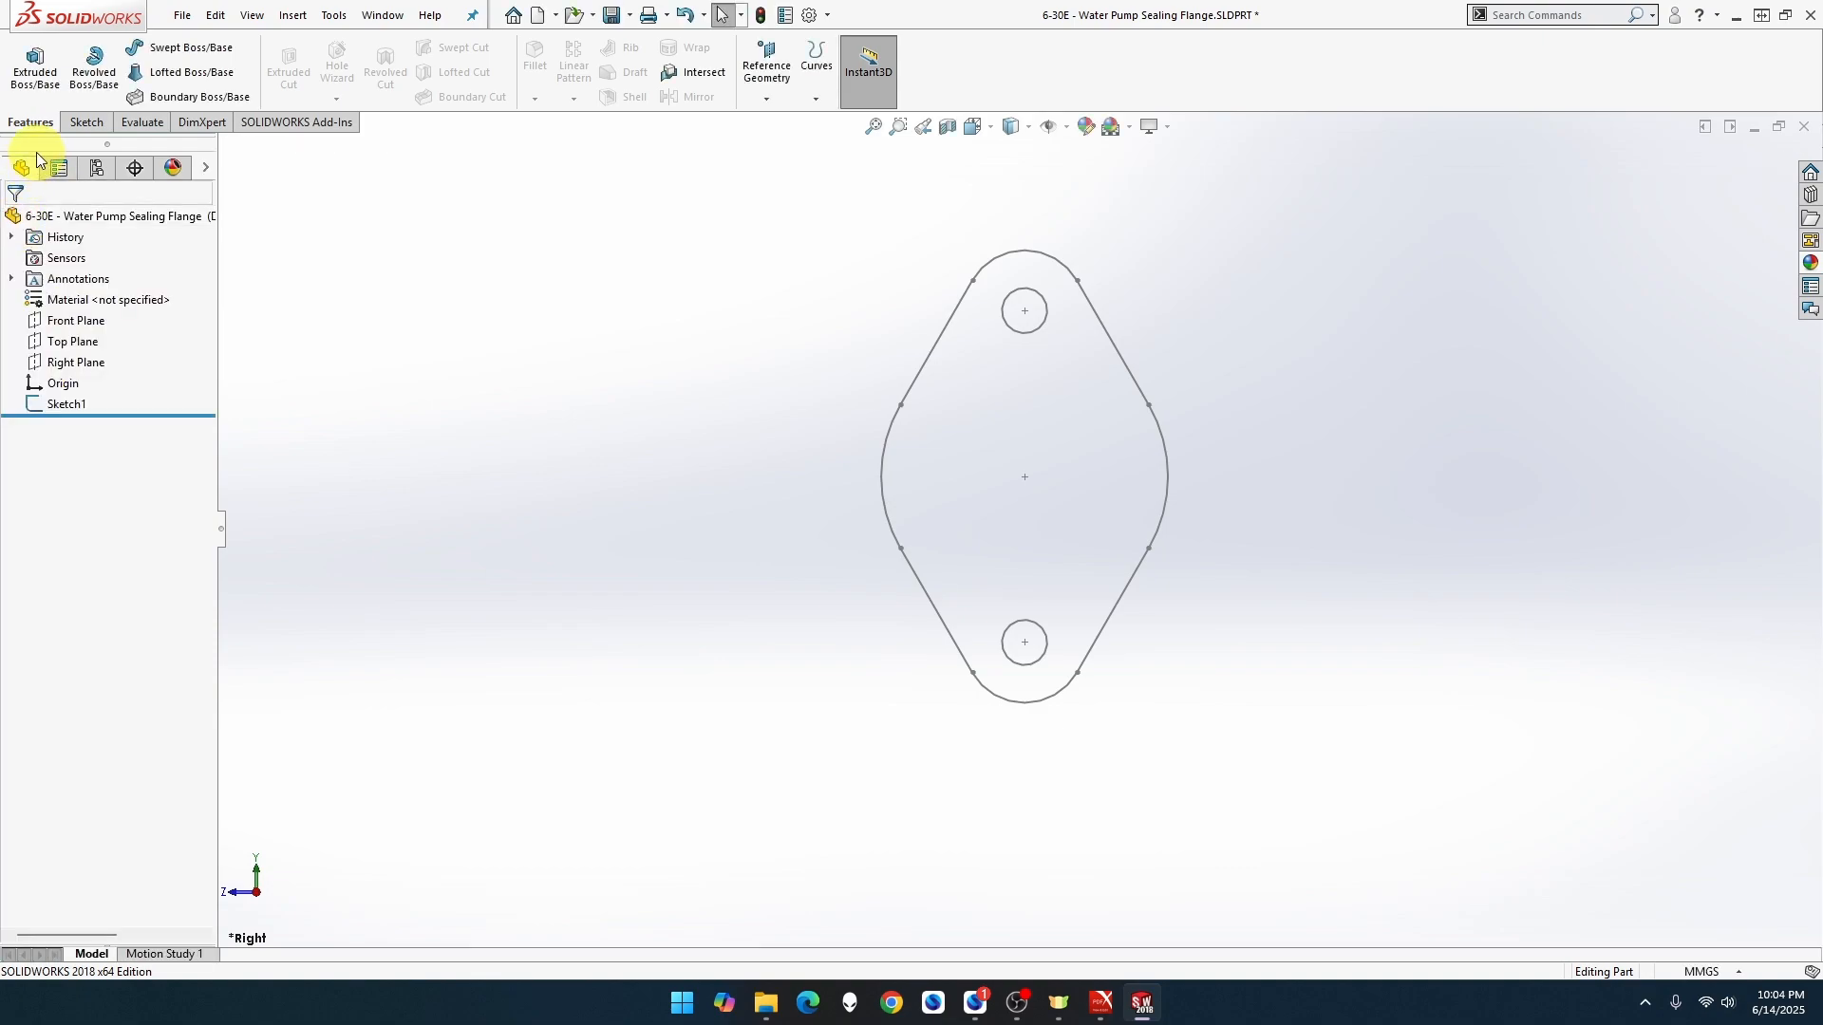
click(59, 403)
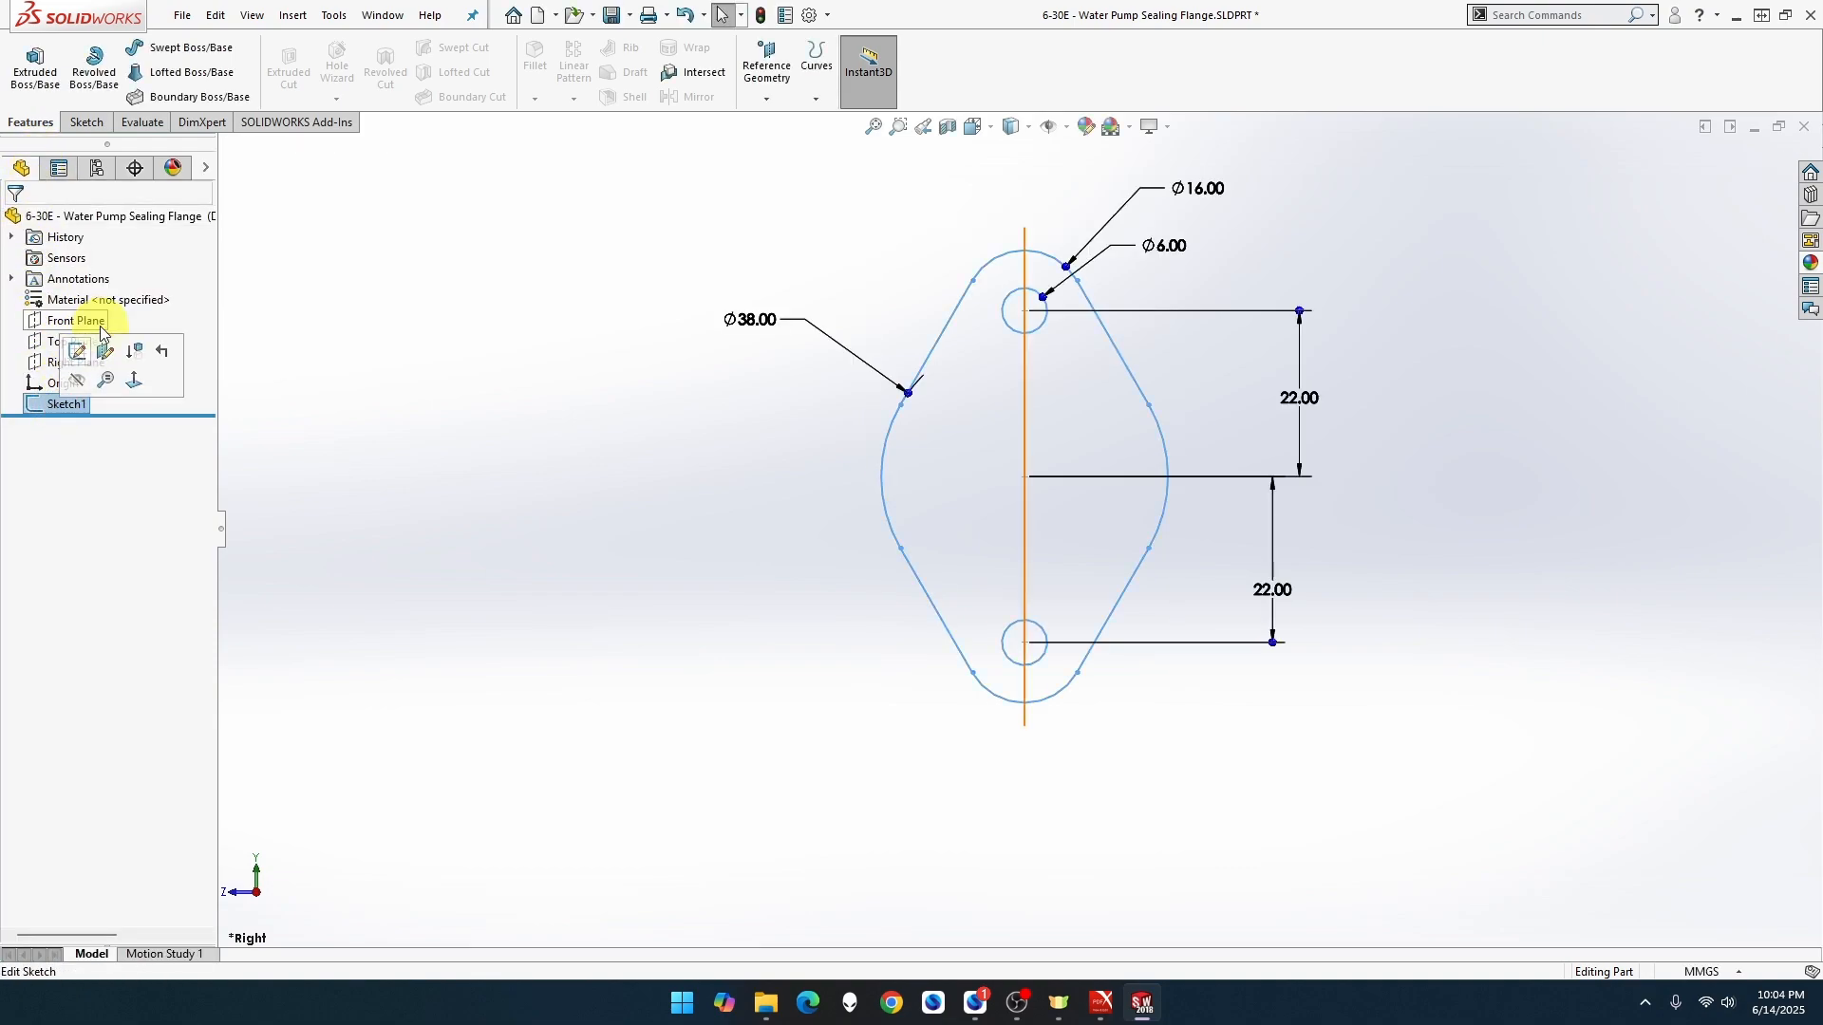
click(35, 66)
text(5)
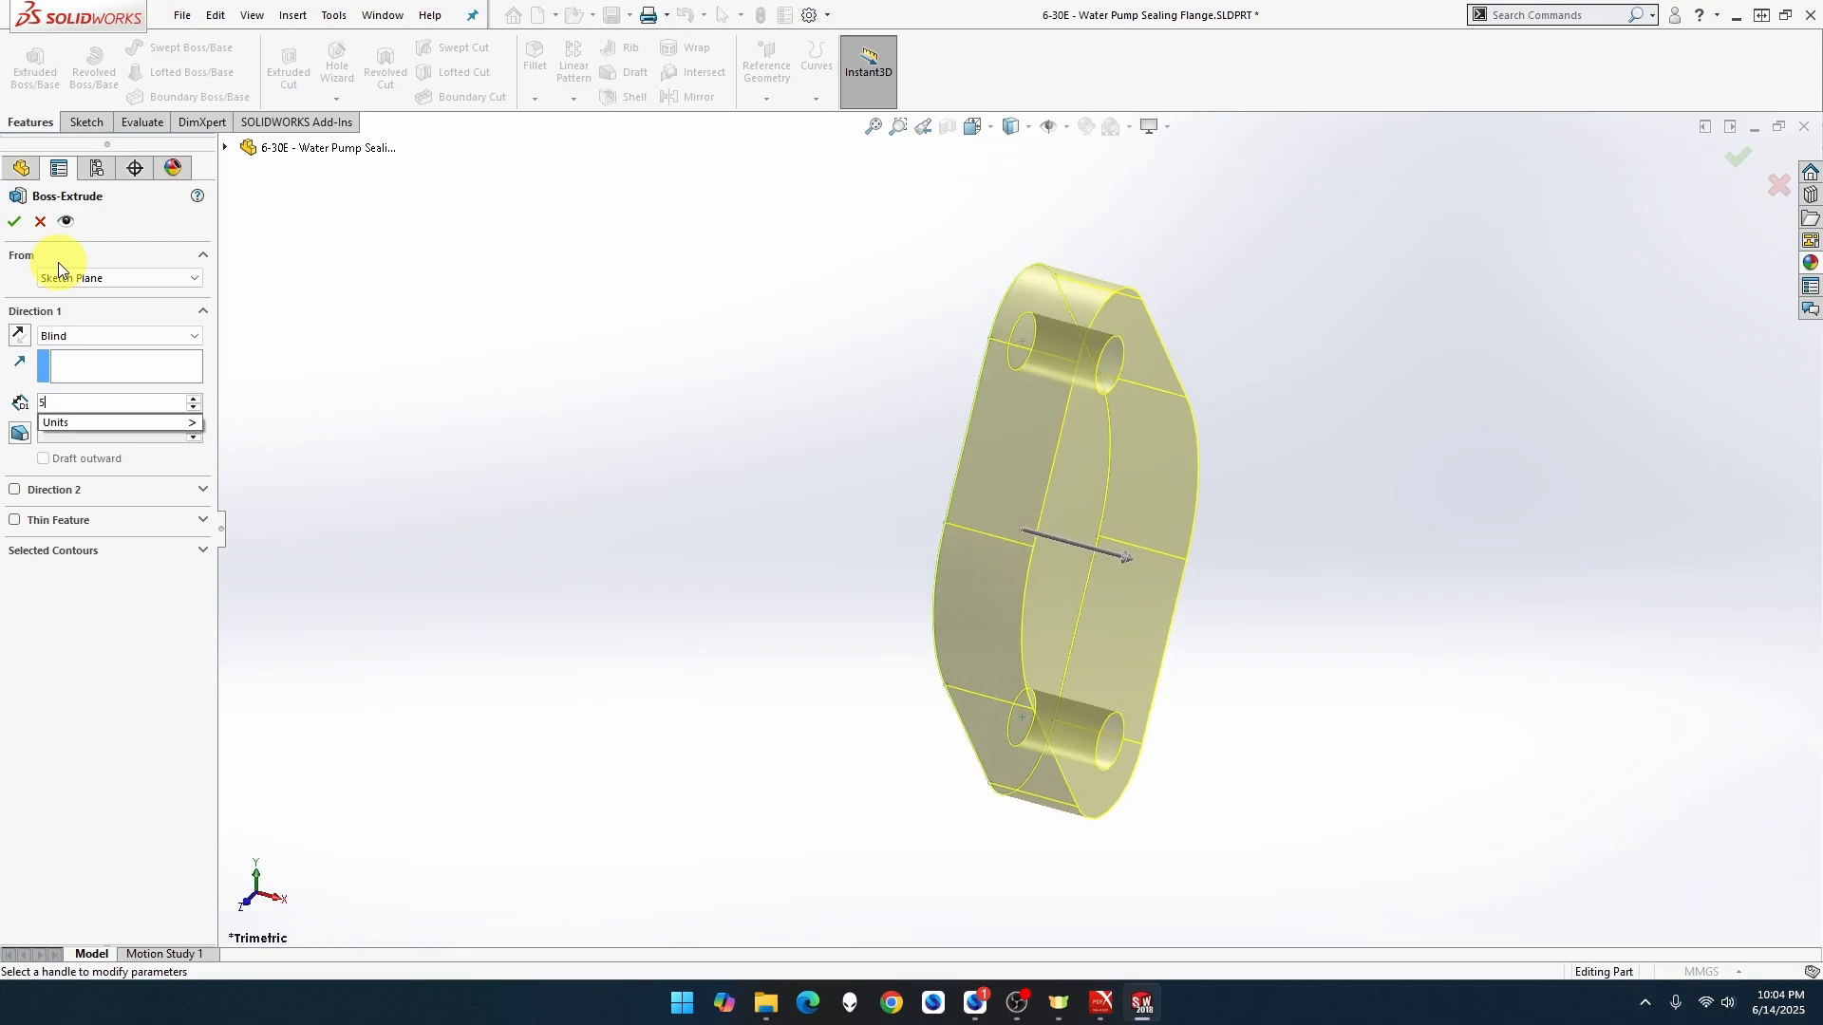
key(Return)
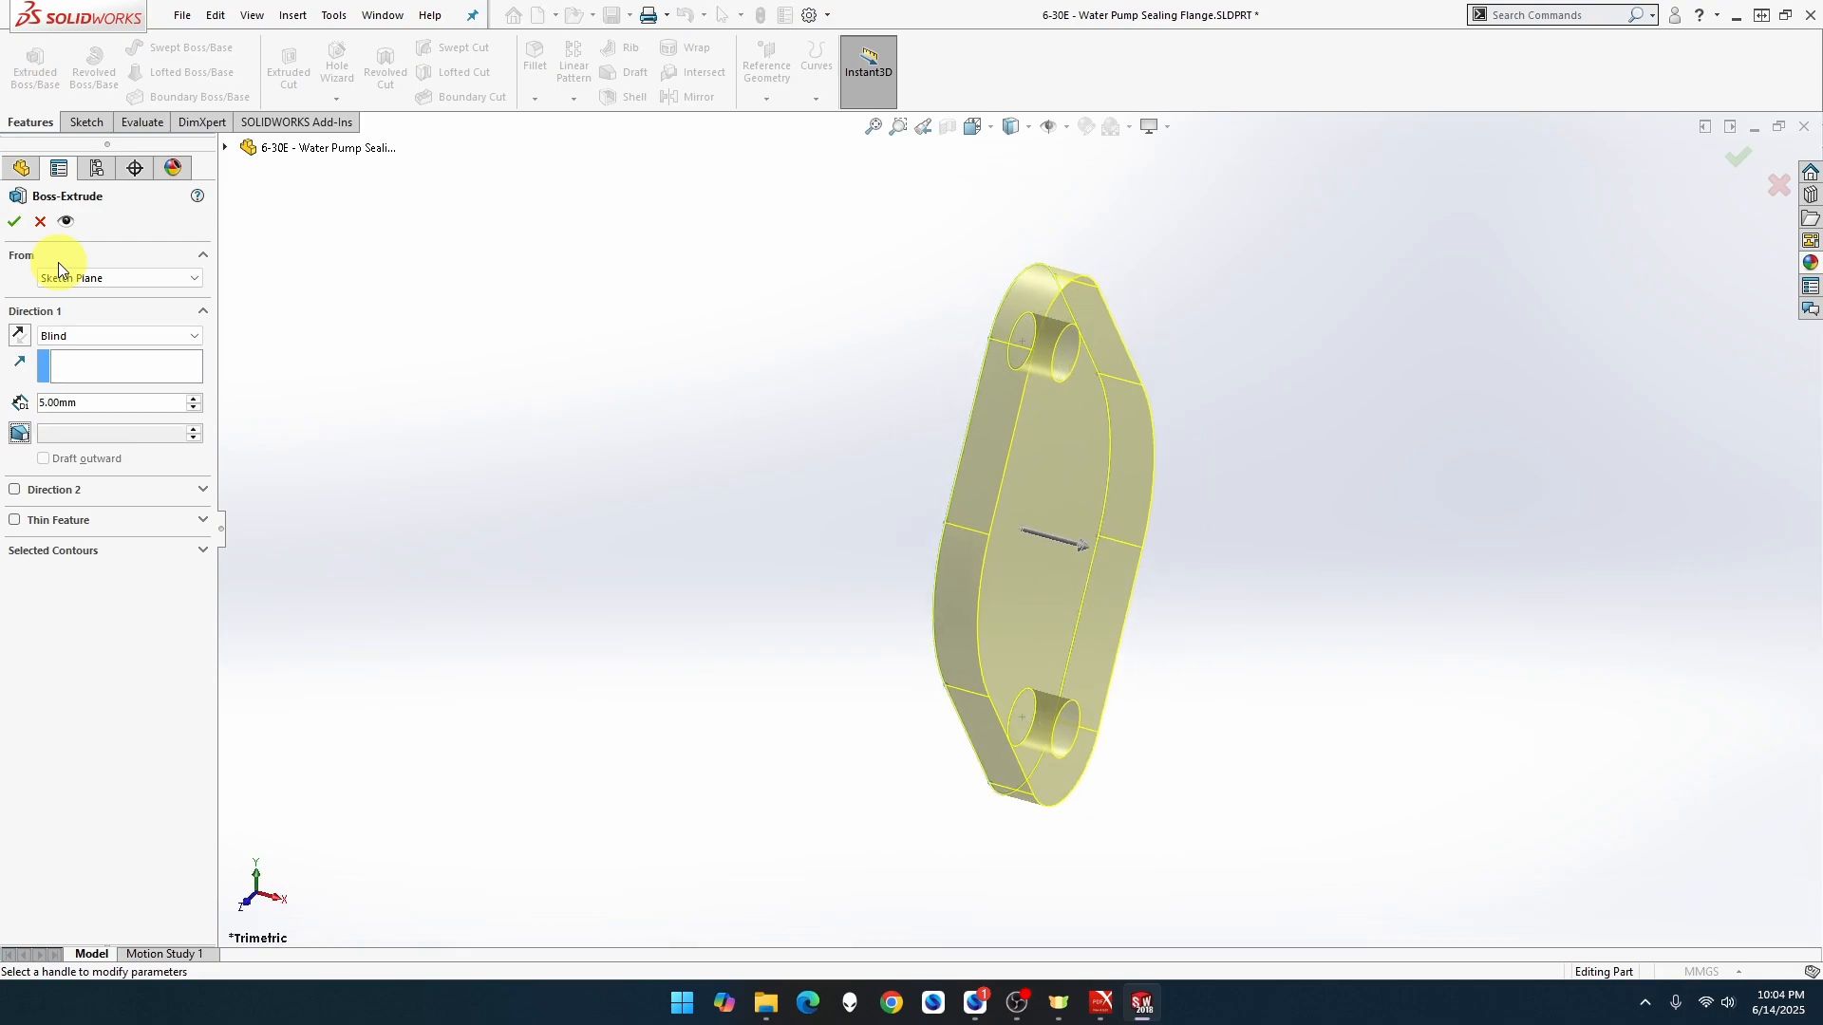
click(13, 224)
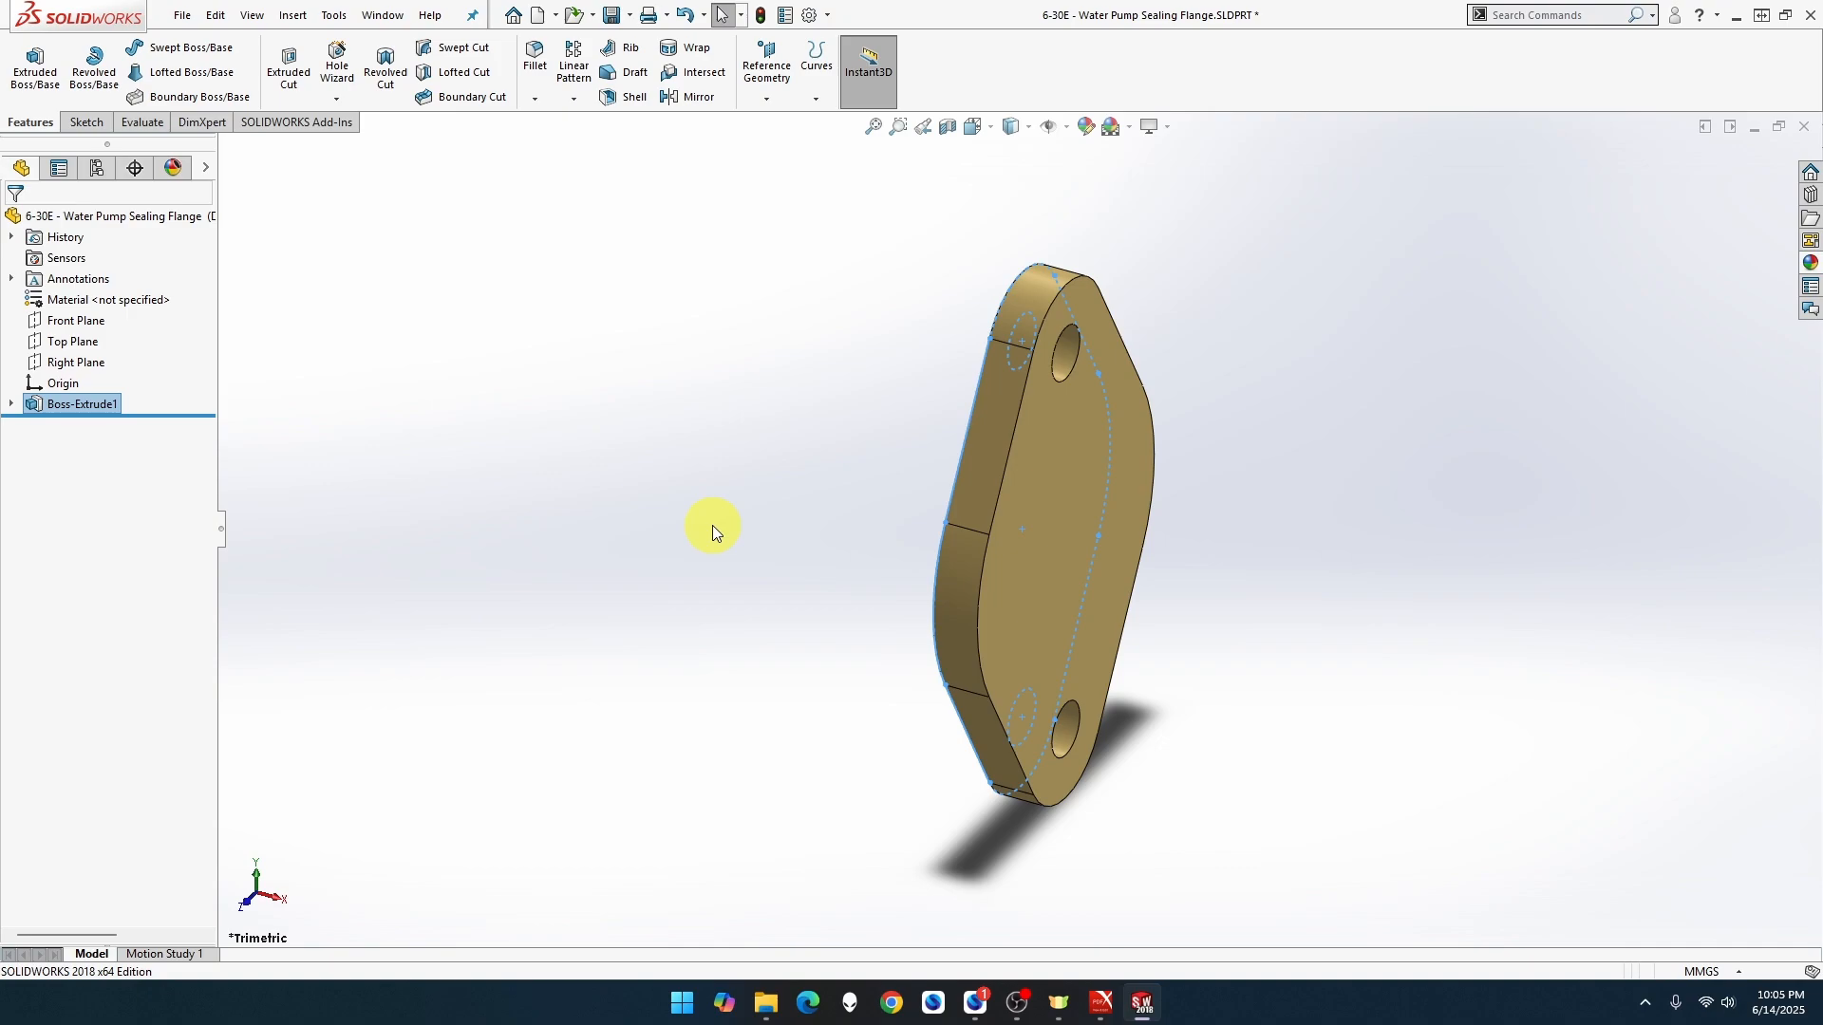
Start a sketch on the flange's broad front face and draw a circle about 25.35 mm in diameter centred on the origin
right_click(1052, 526)
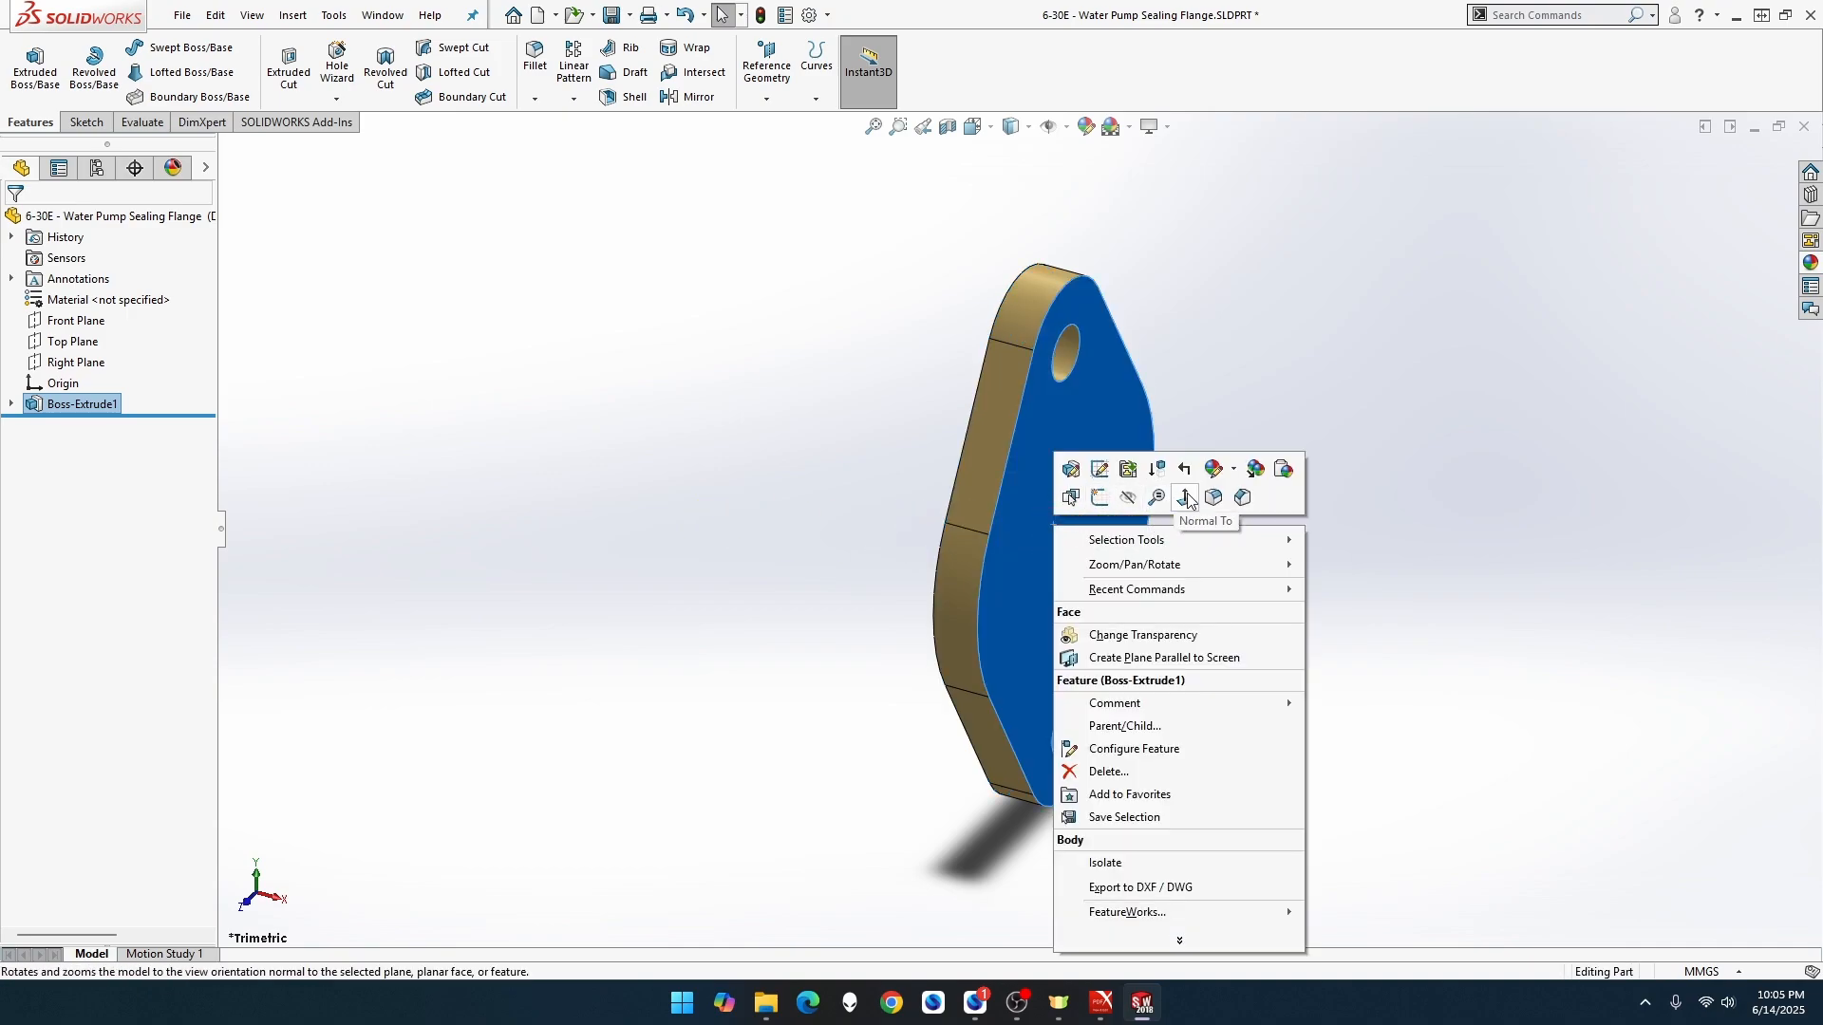
click(1184, 497)
right_click(1091, 516)
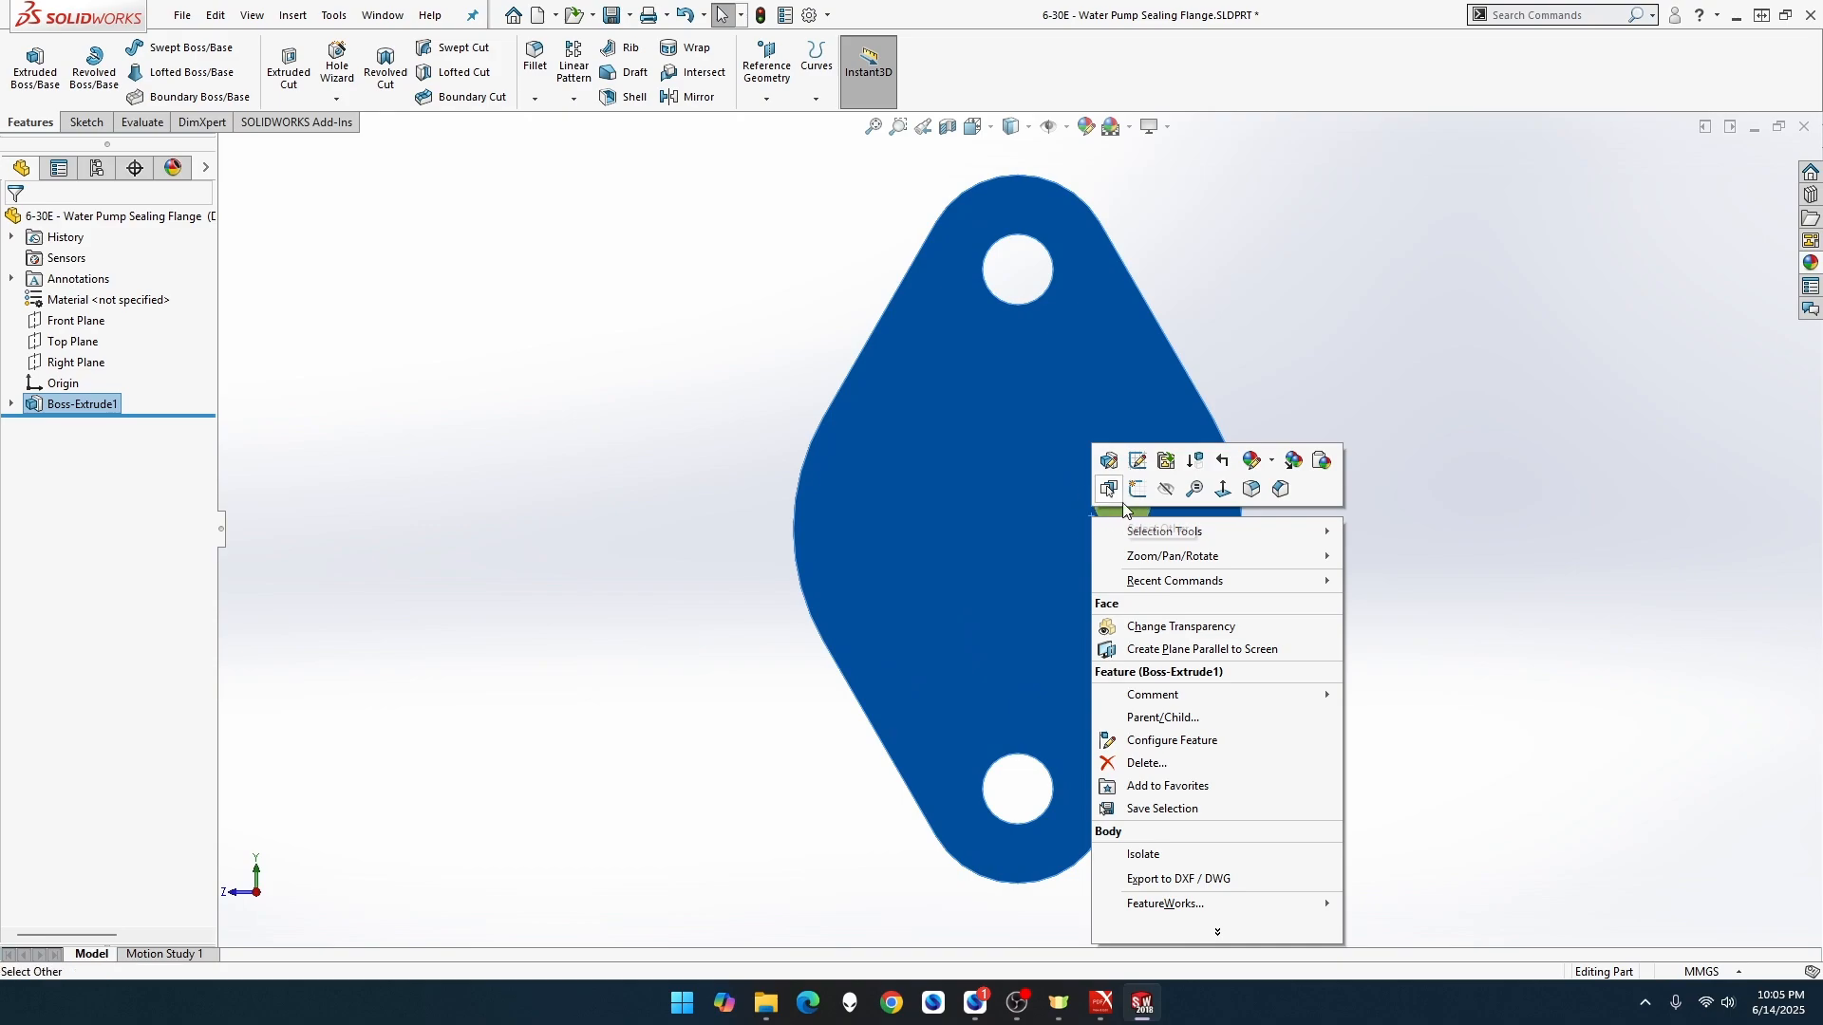
click(1137, 460)
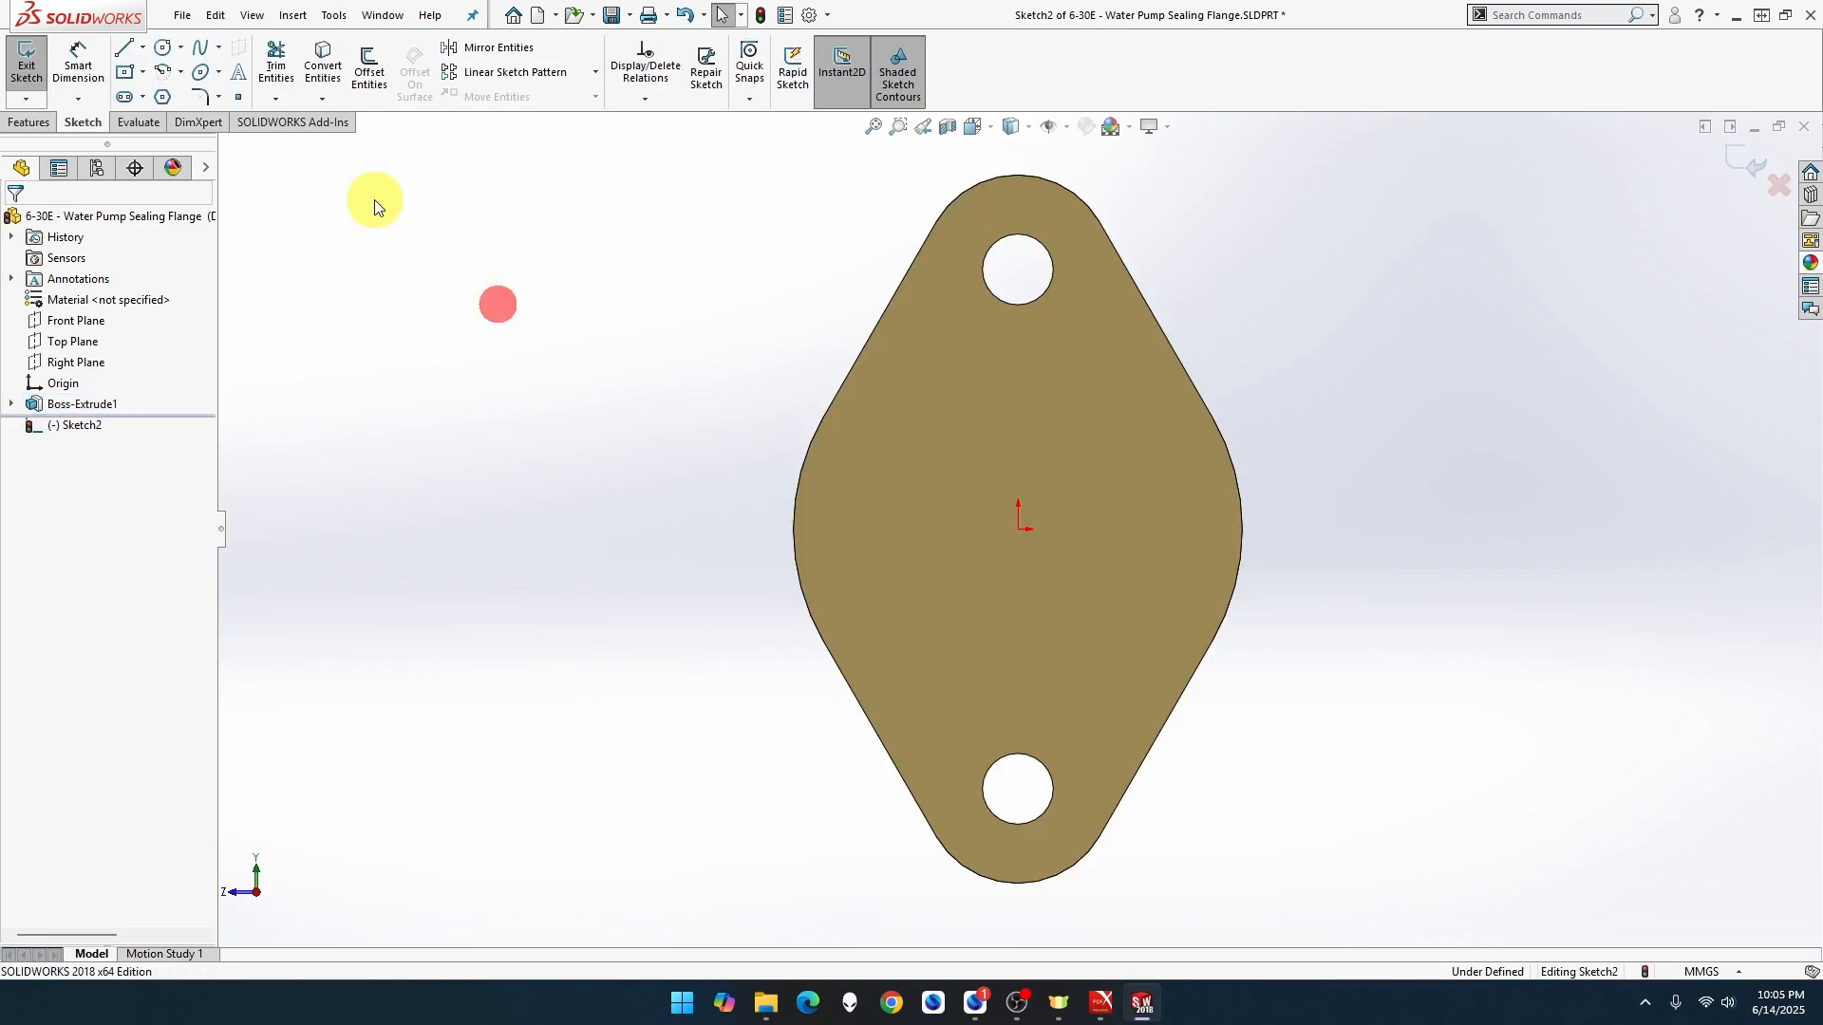
click(166, 47)
click(157, 44)
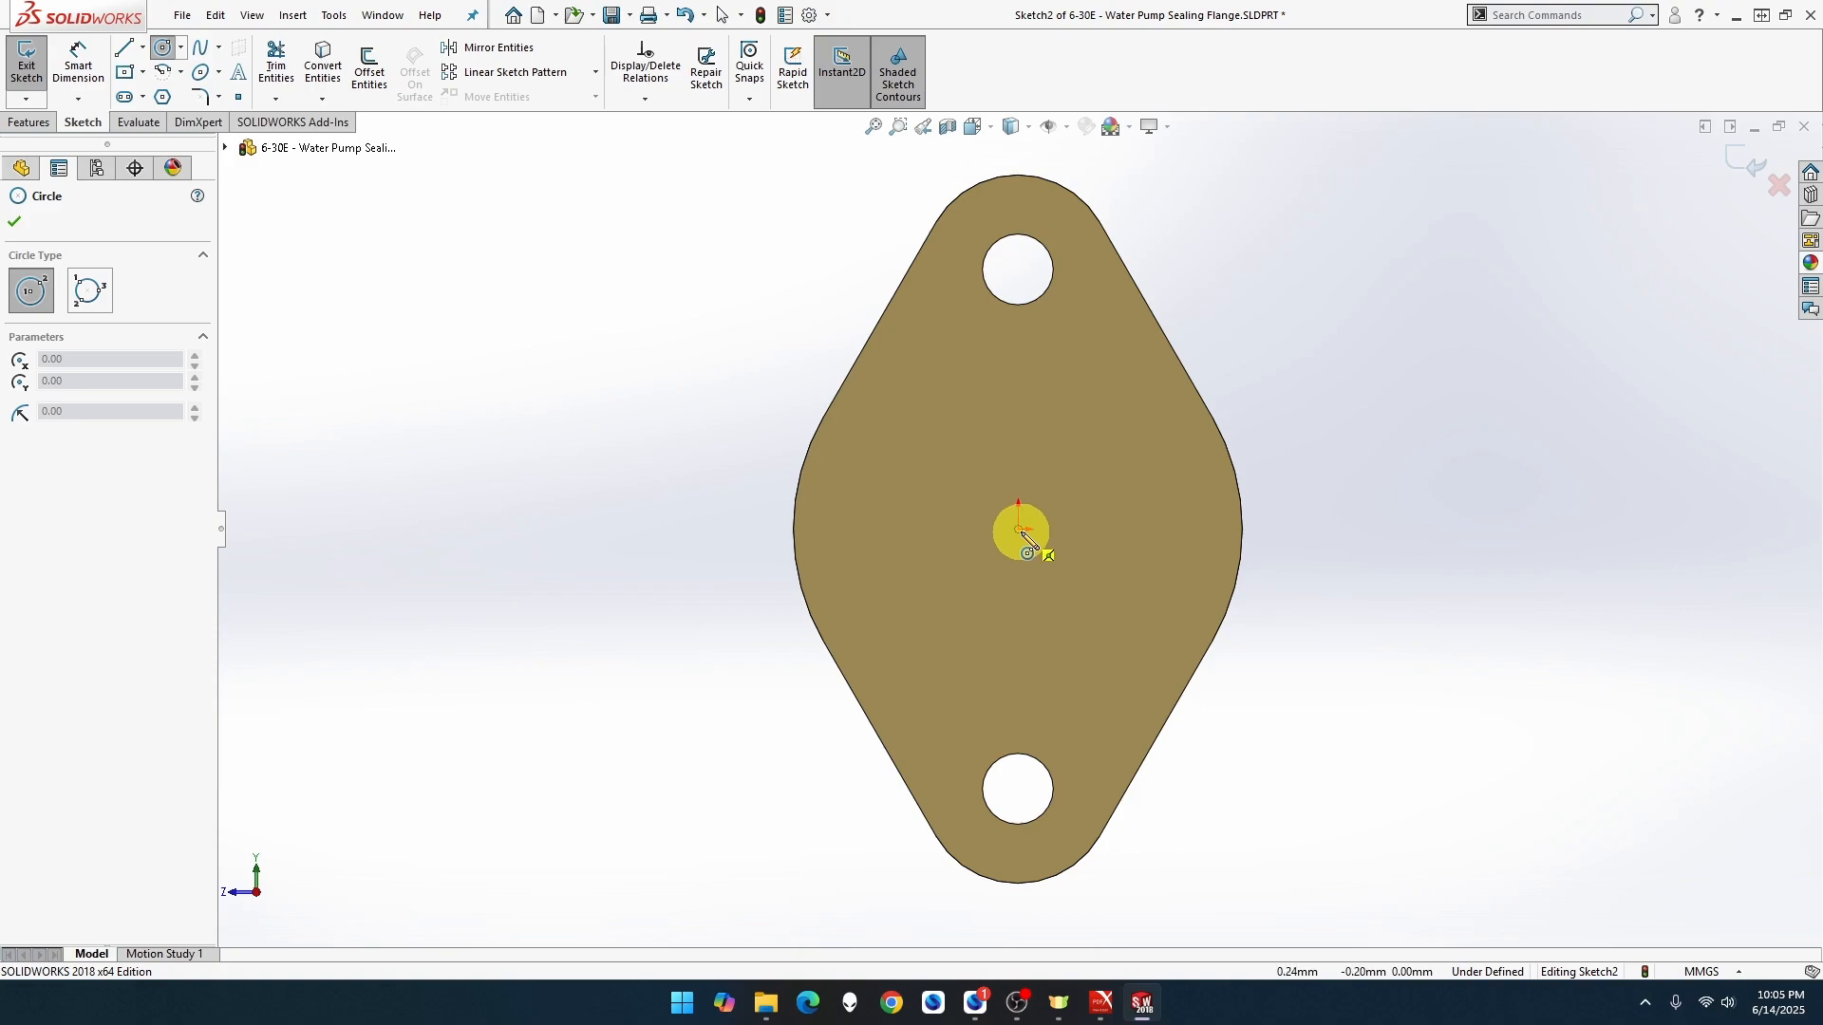
drag(1024, 531, 1113, 416)
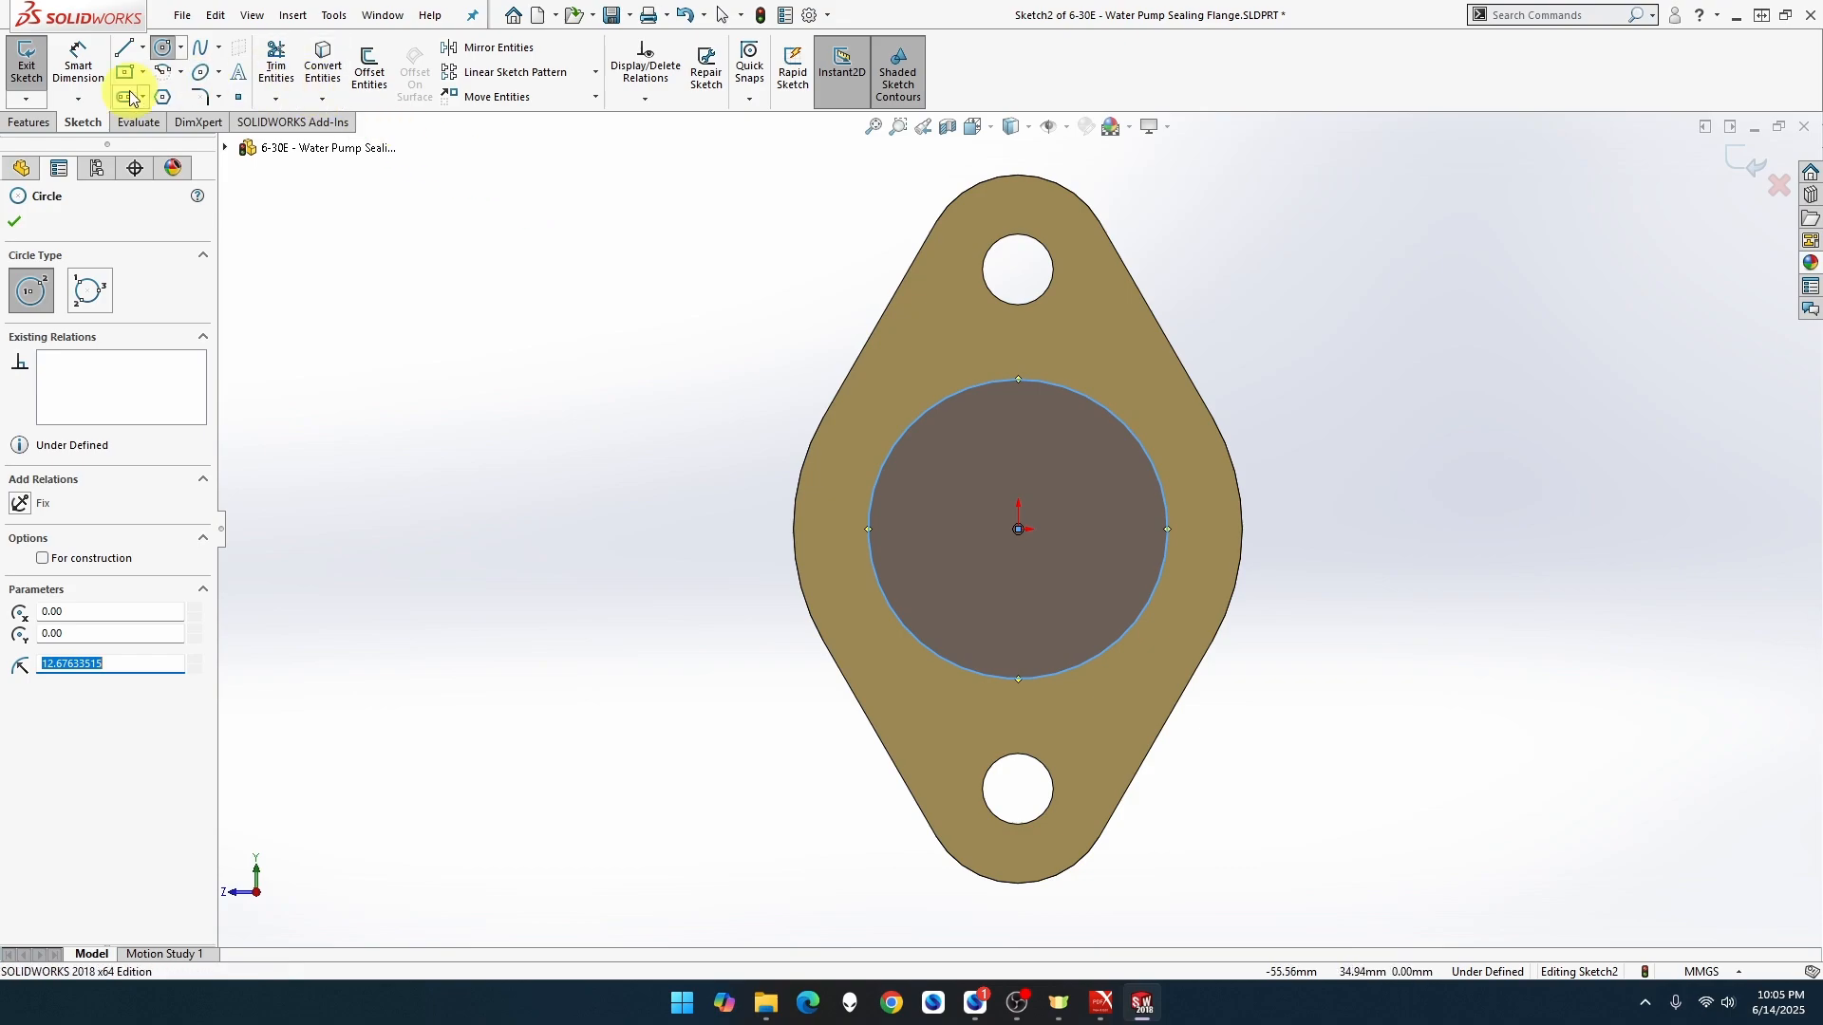
Dimension the central circle's diameter to 25 mm
click(78, 68)
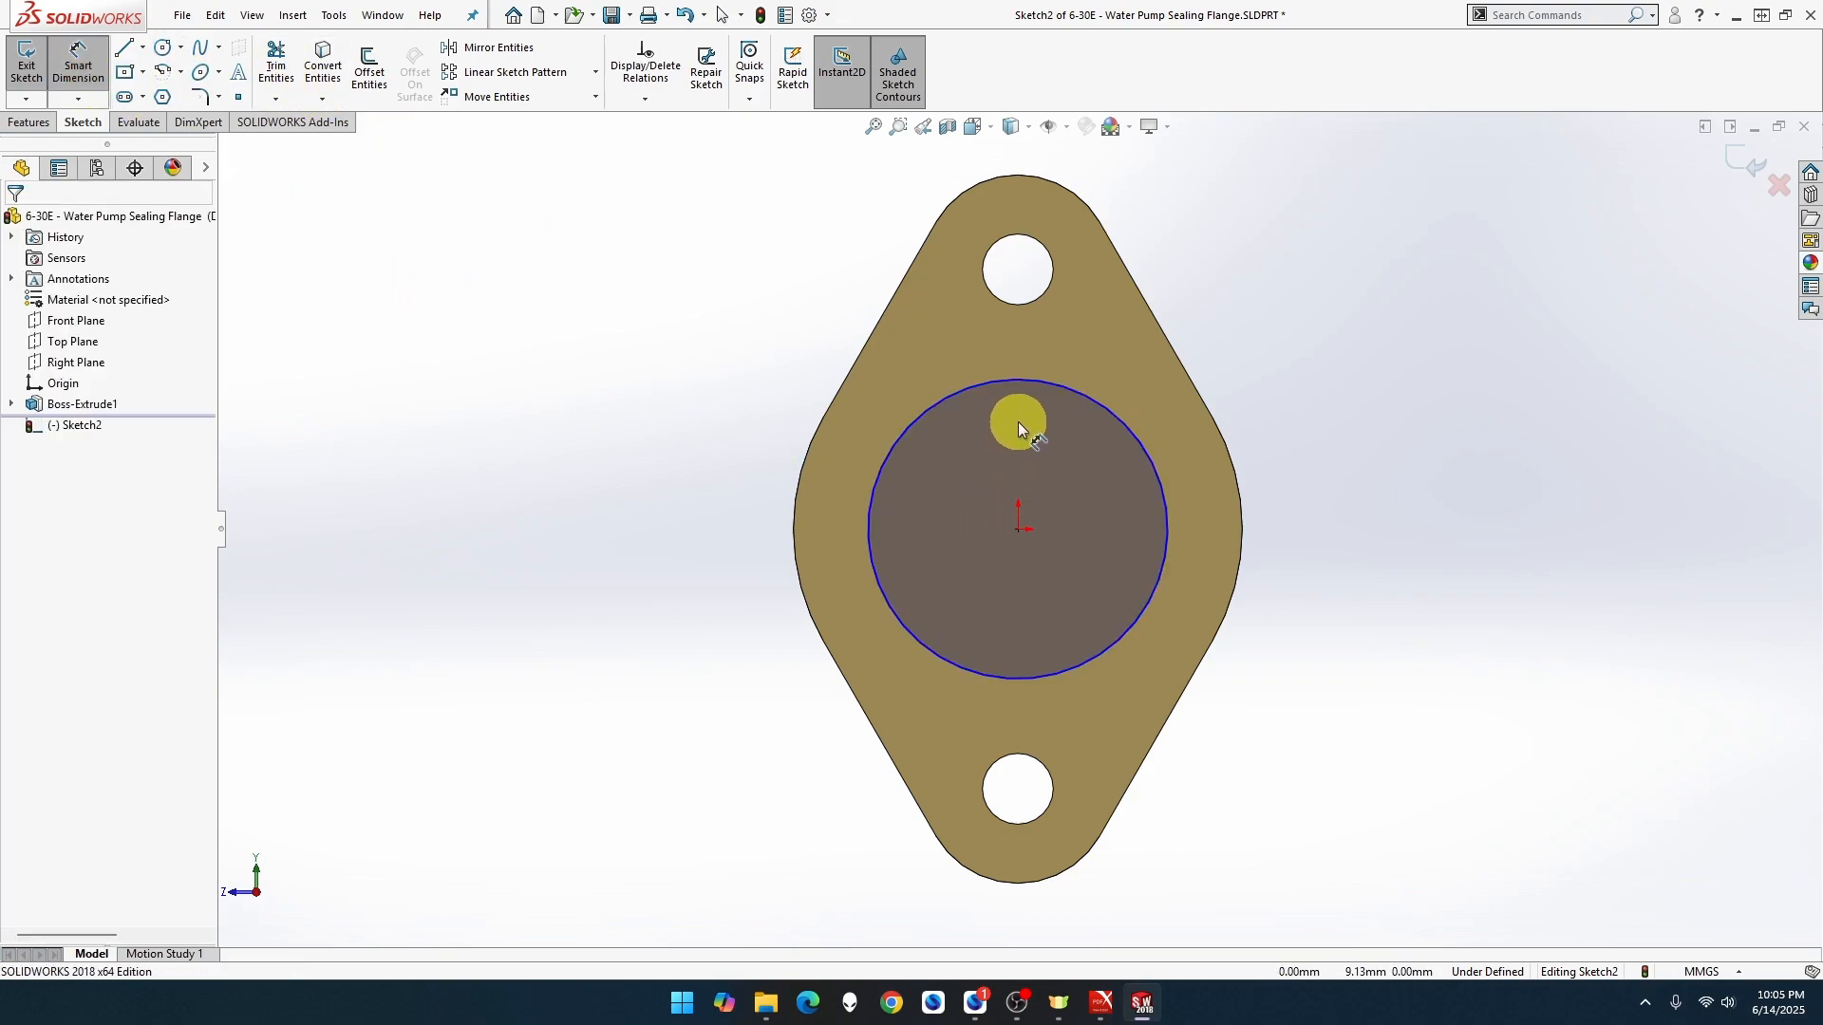
click(1020, 383)
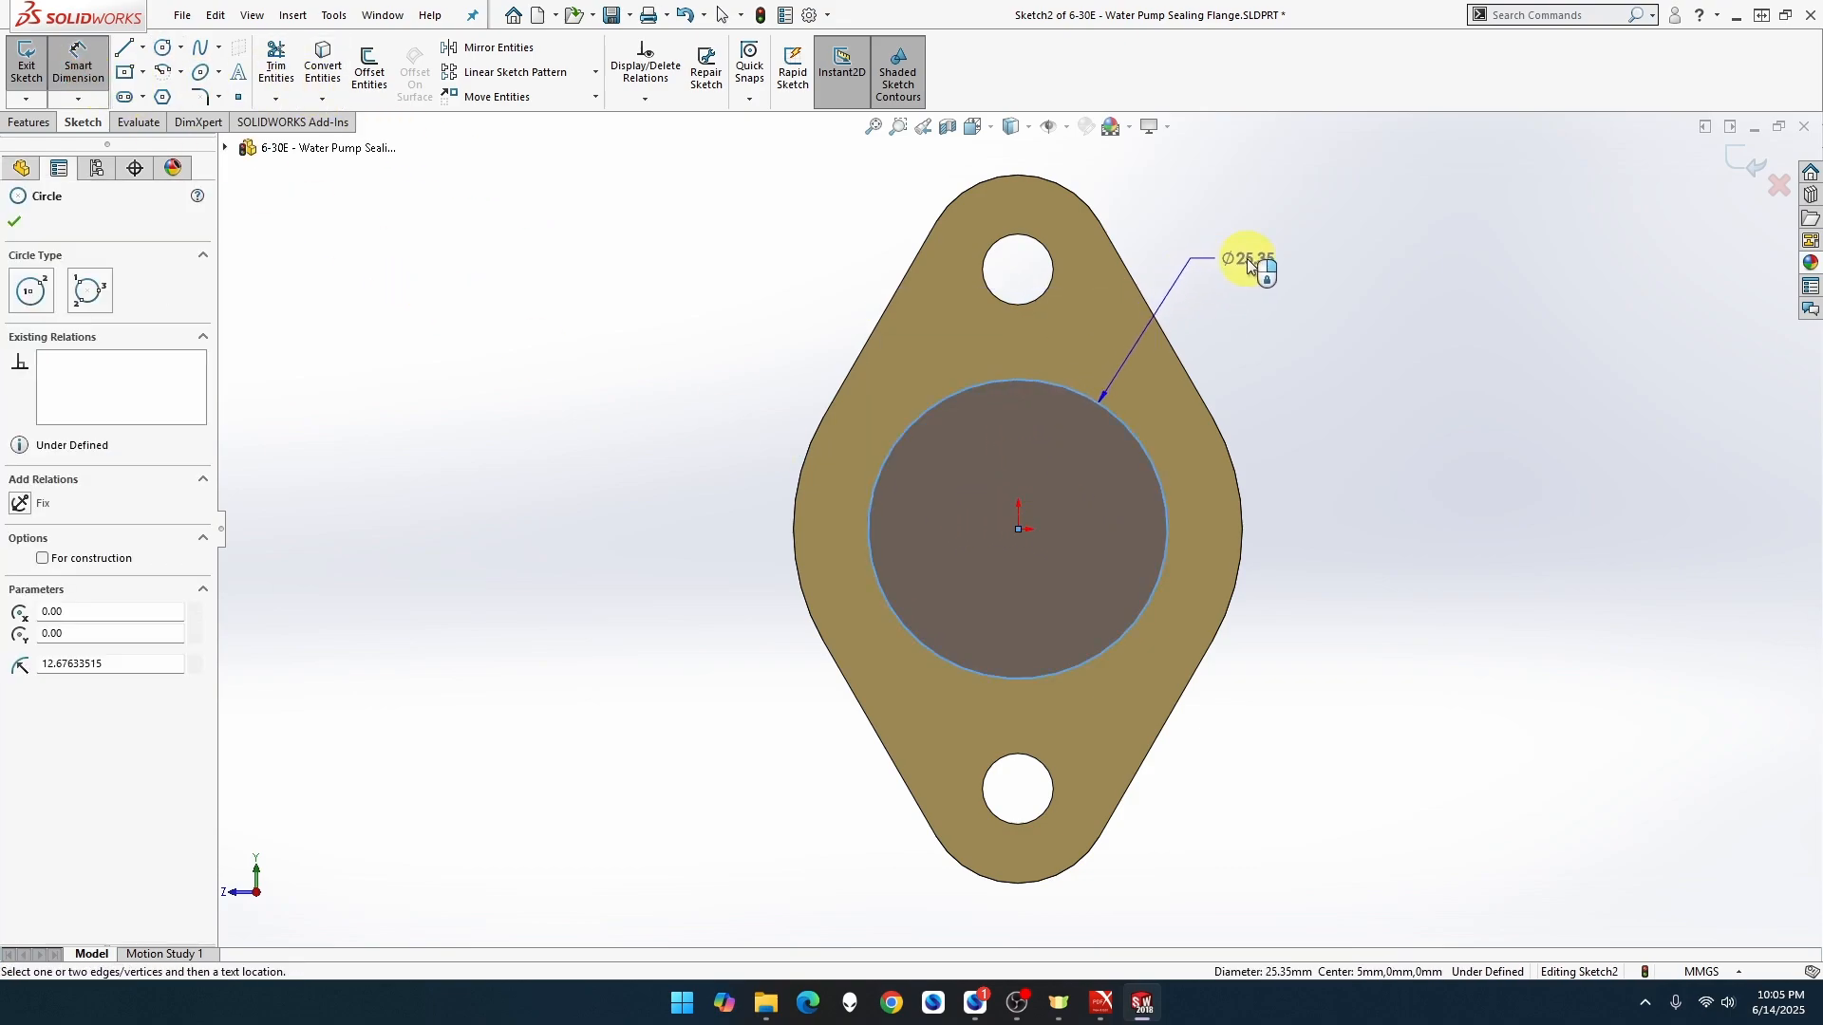
click(1245, 258)
text(25)
key(Return)
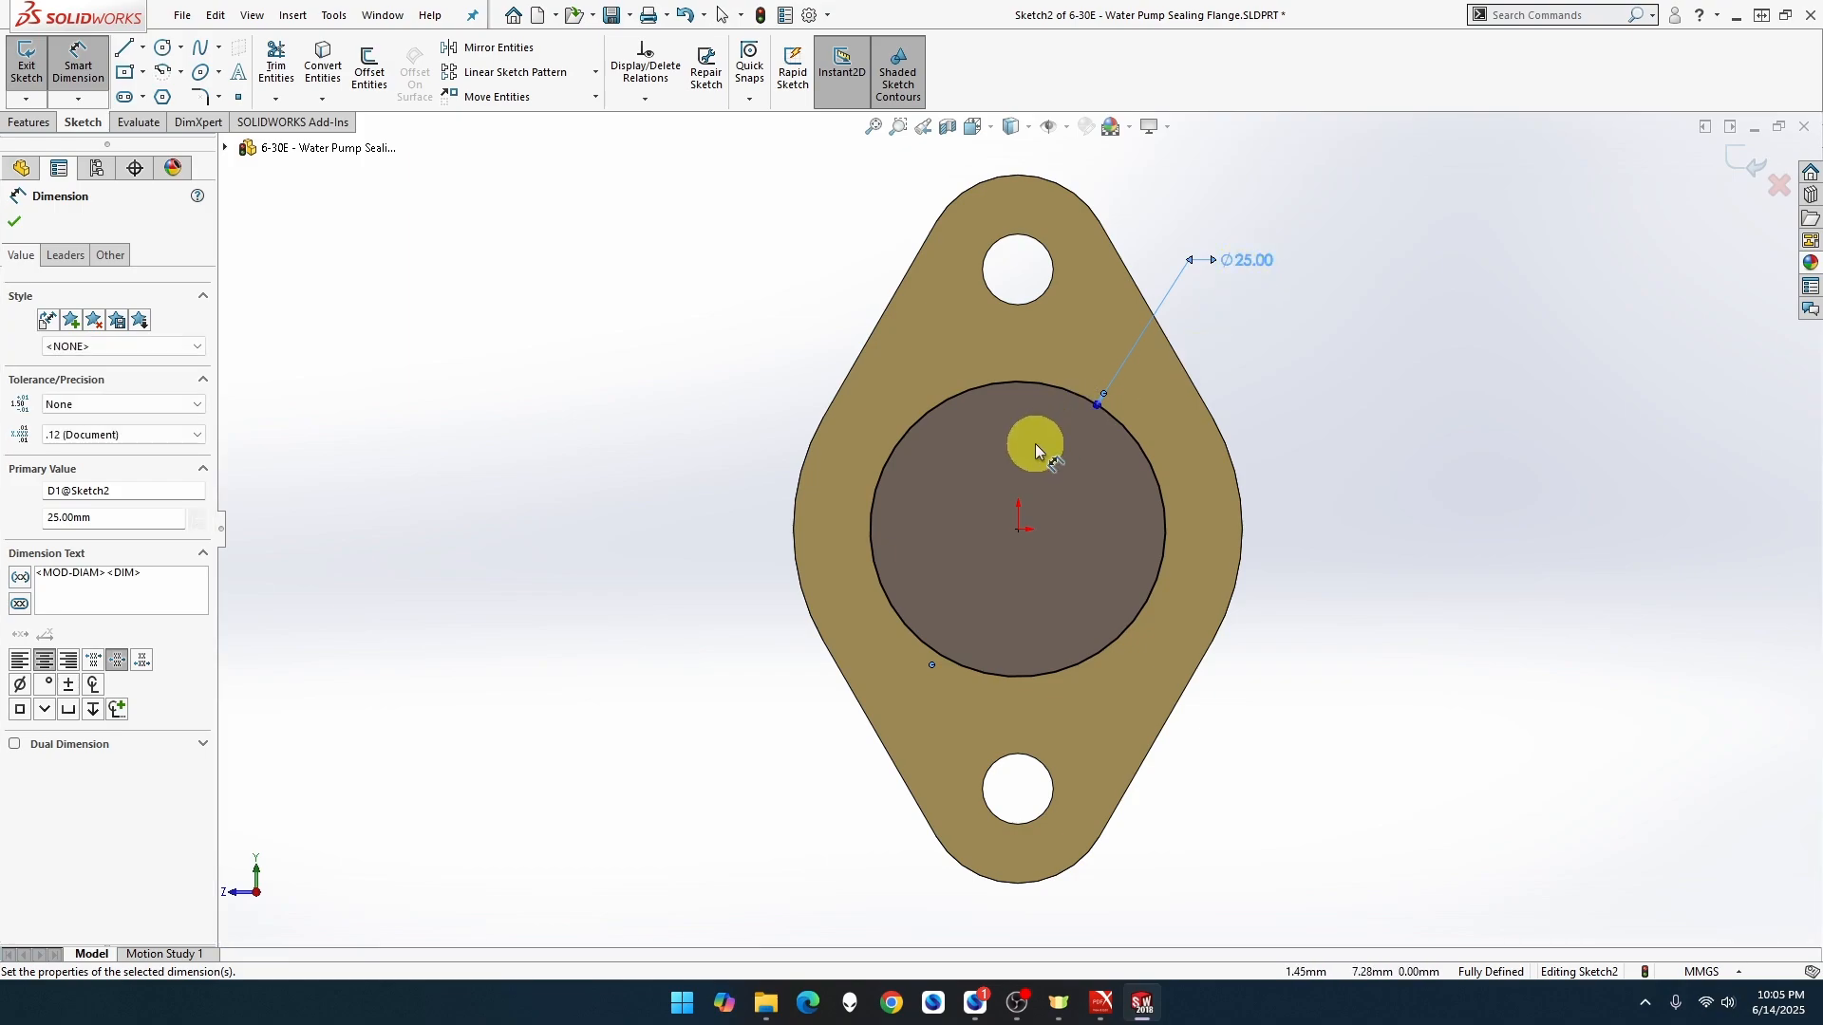
middle_drag(814, 468, 903, 493)
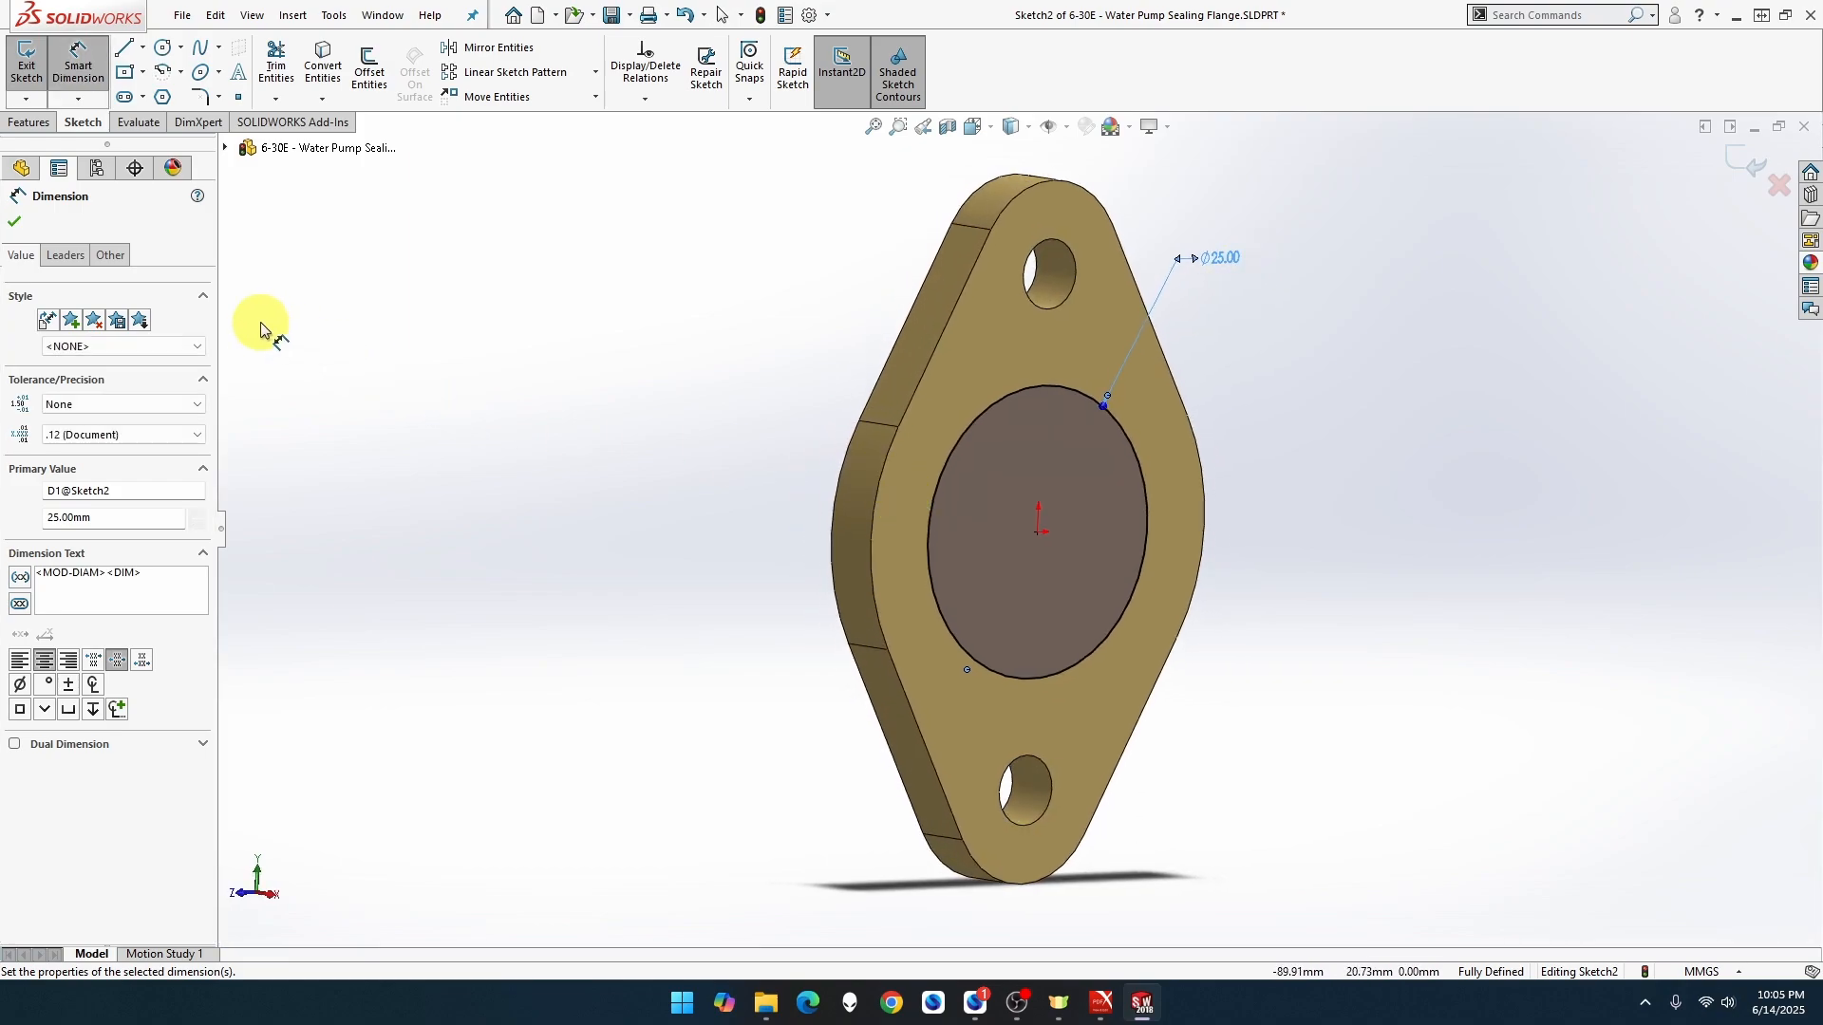
Extrude the 25 mm central circle 14 mm outward from the flange face as a blind boss merged with the flange
click(30, 124)
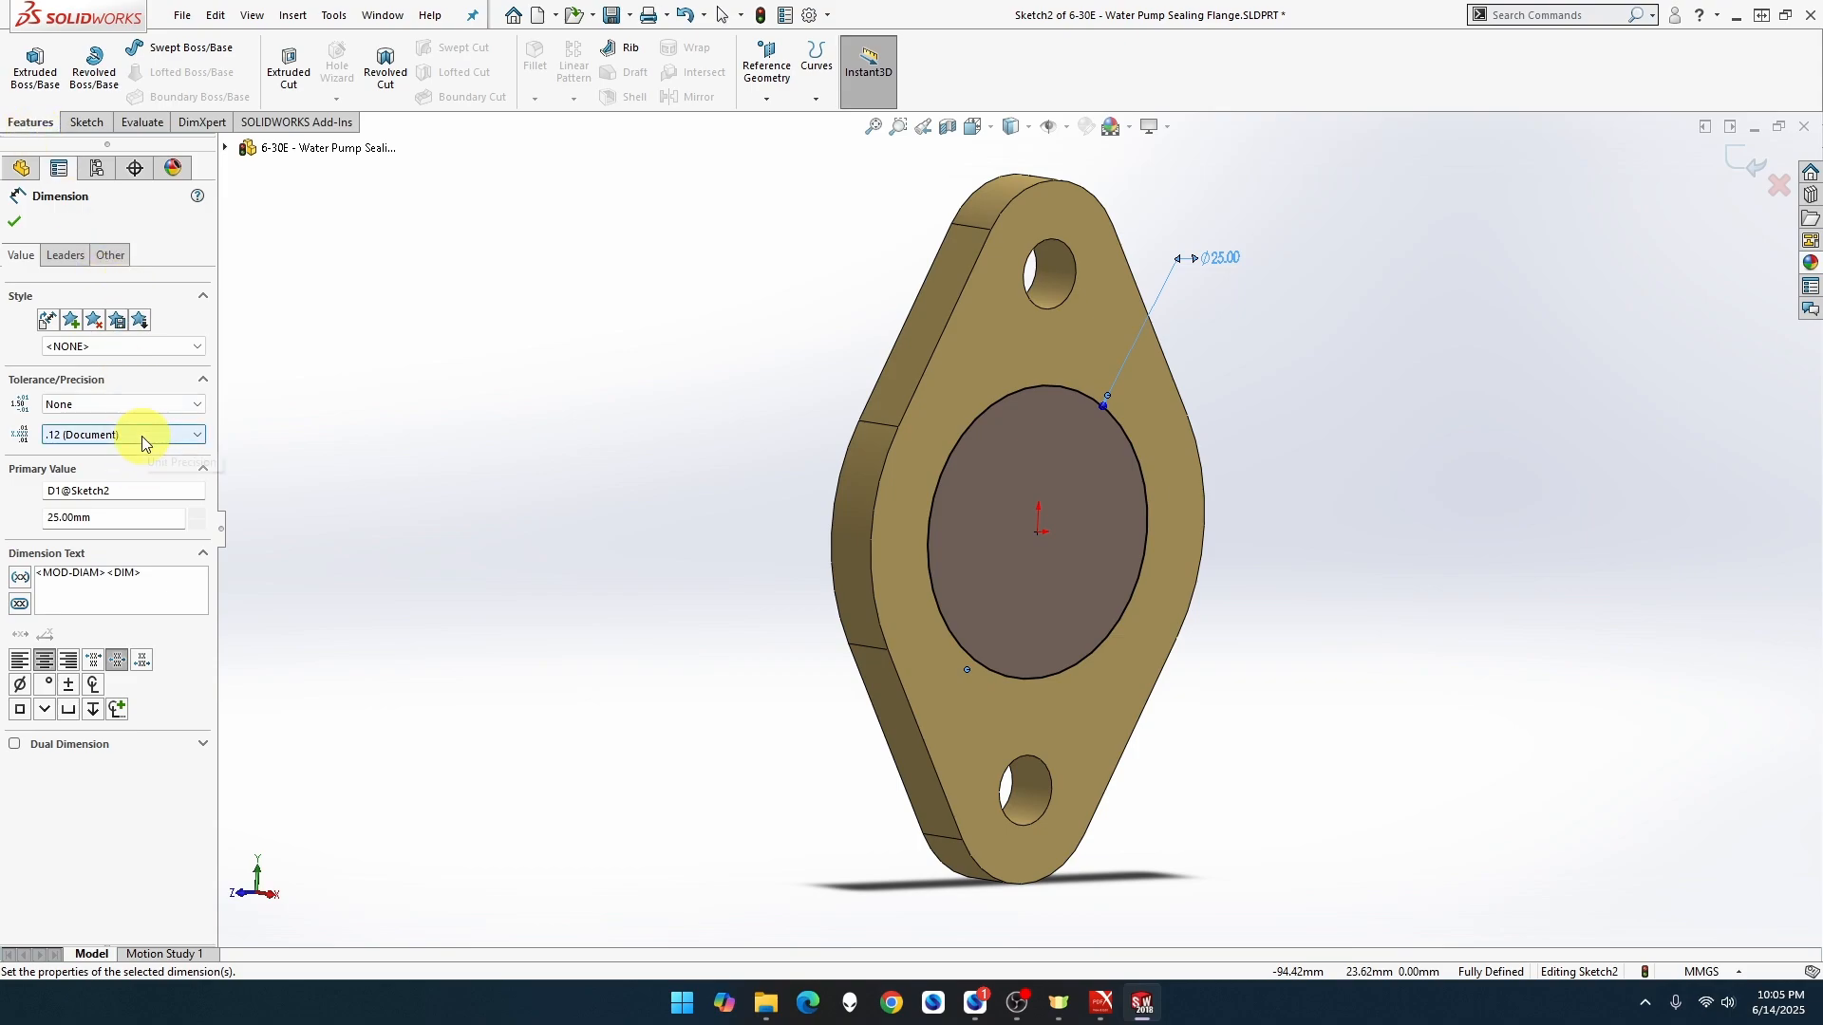
click(15, 226)
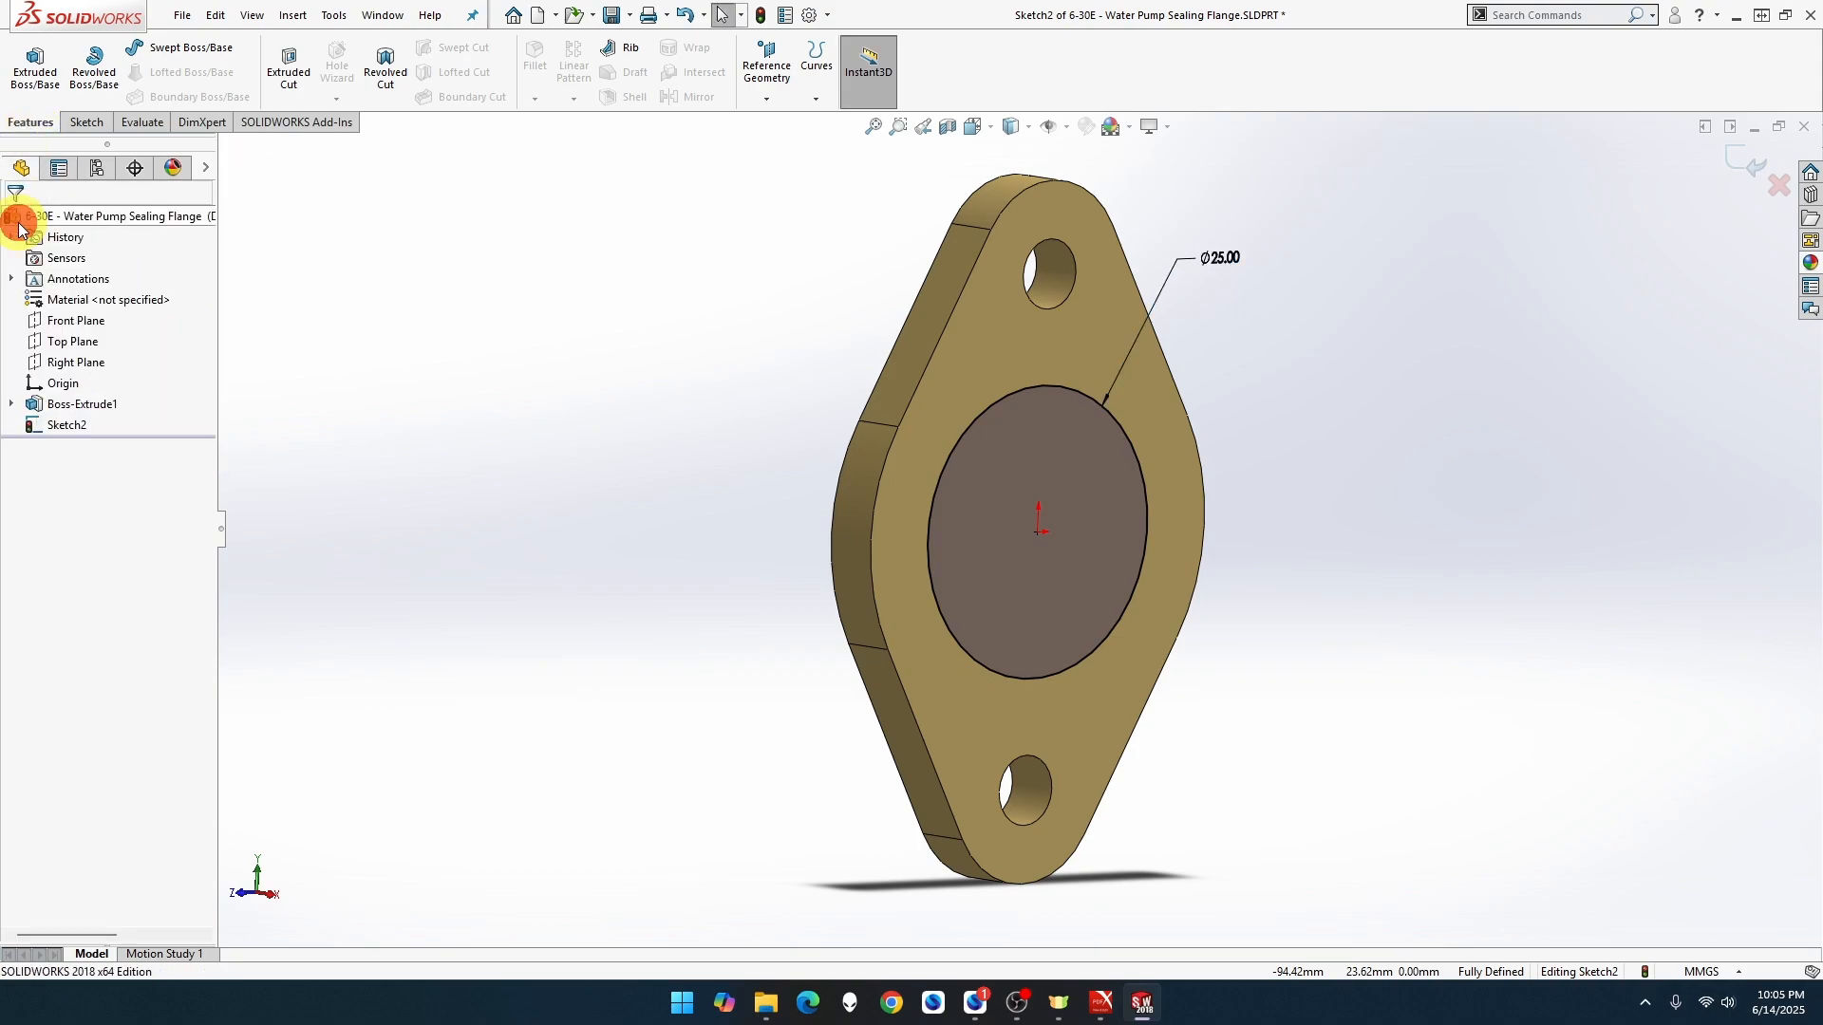
click(35, 67)
text(145)
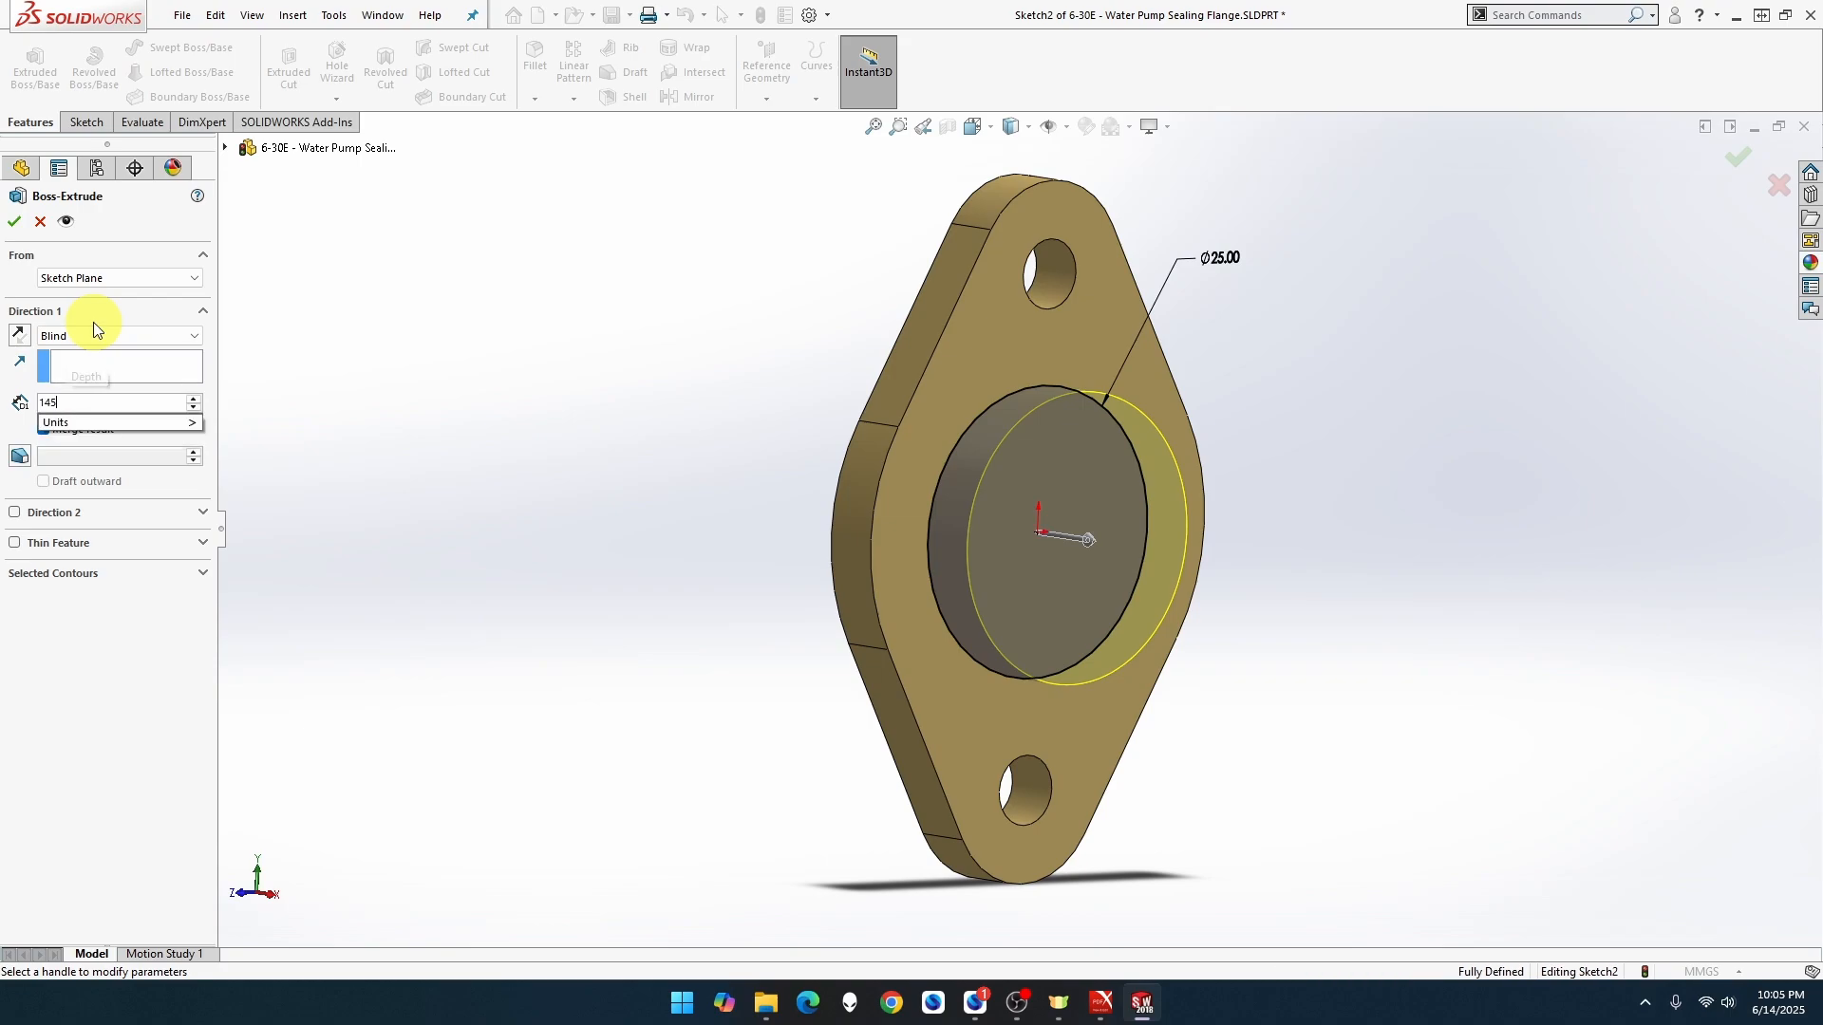
key(BackSpace)
key(Return)
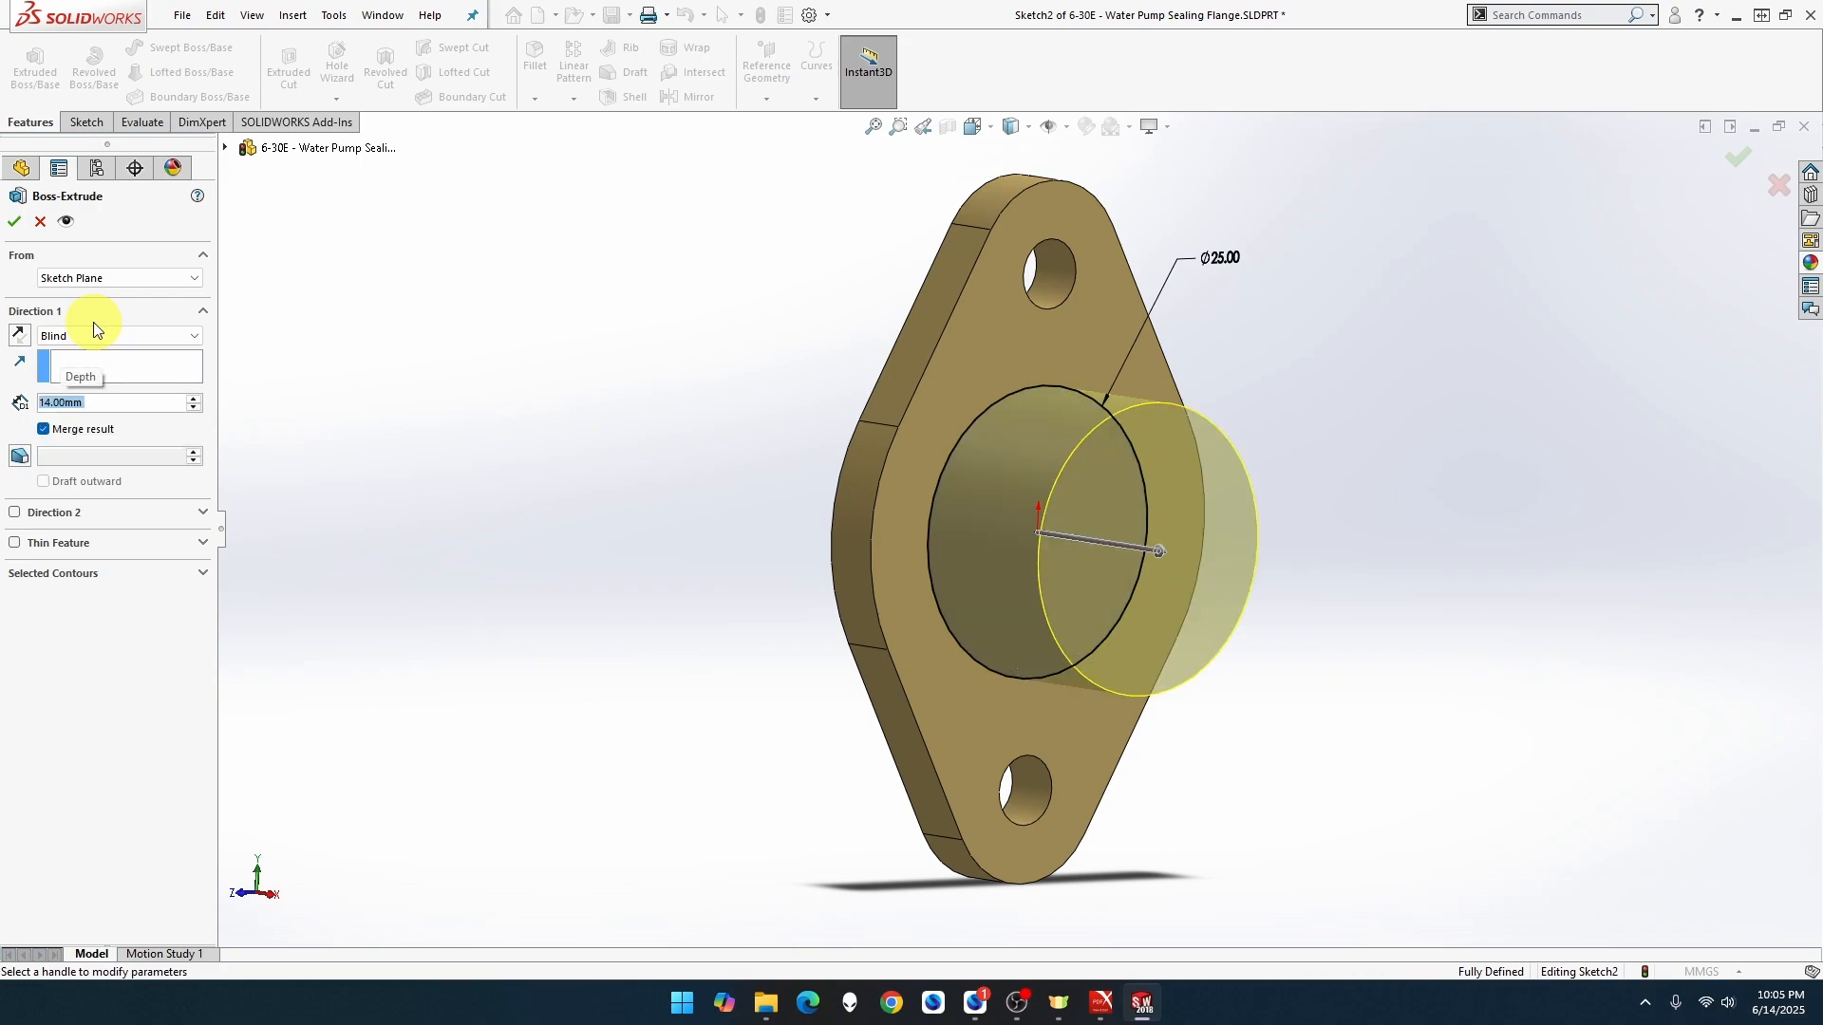
click(14, 221)
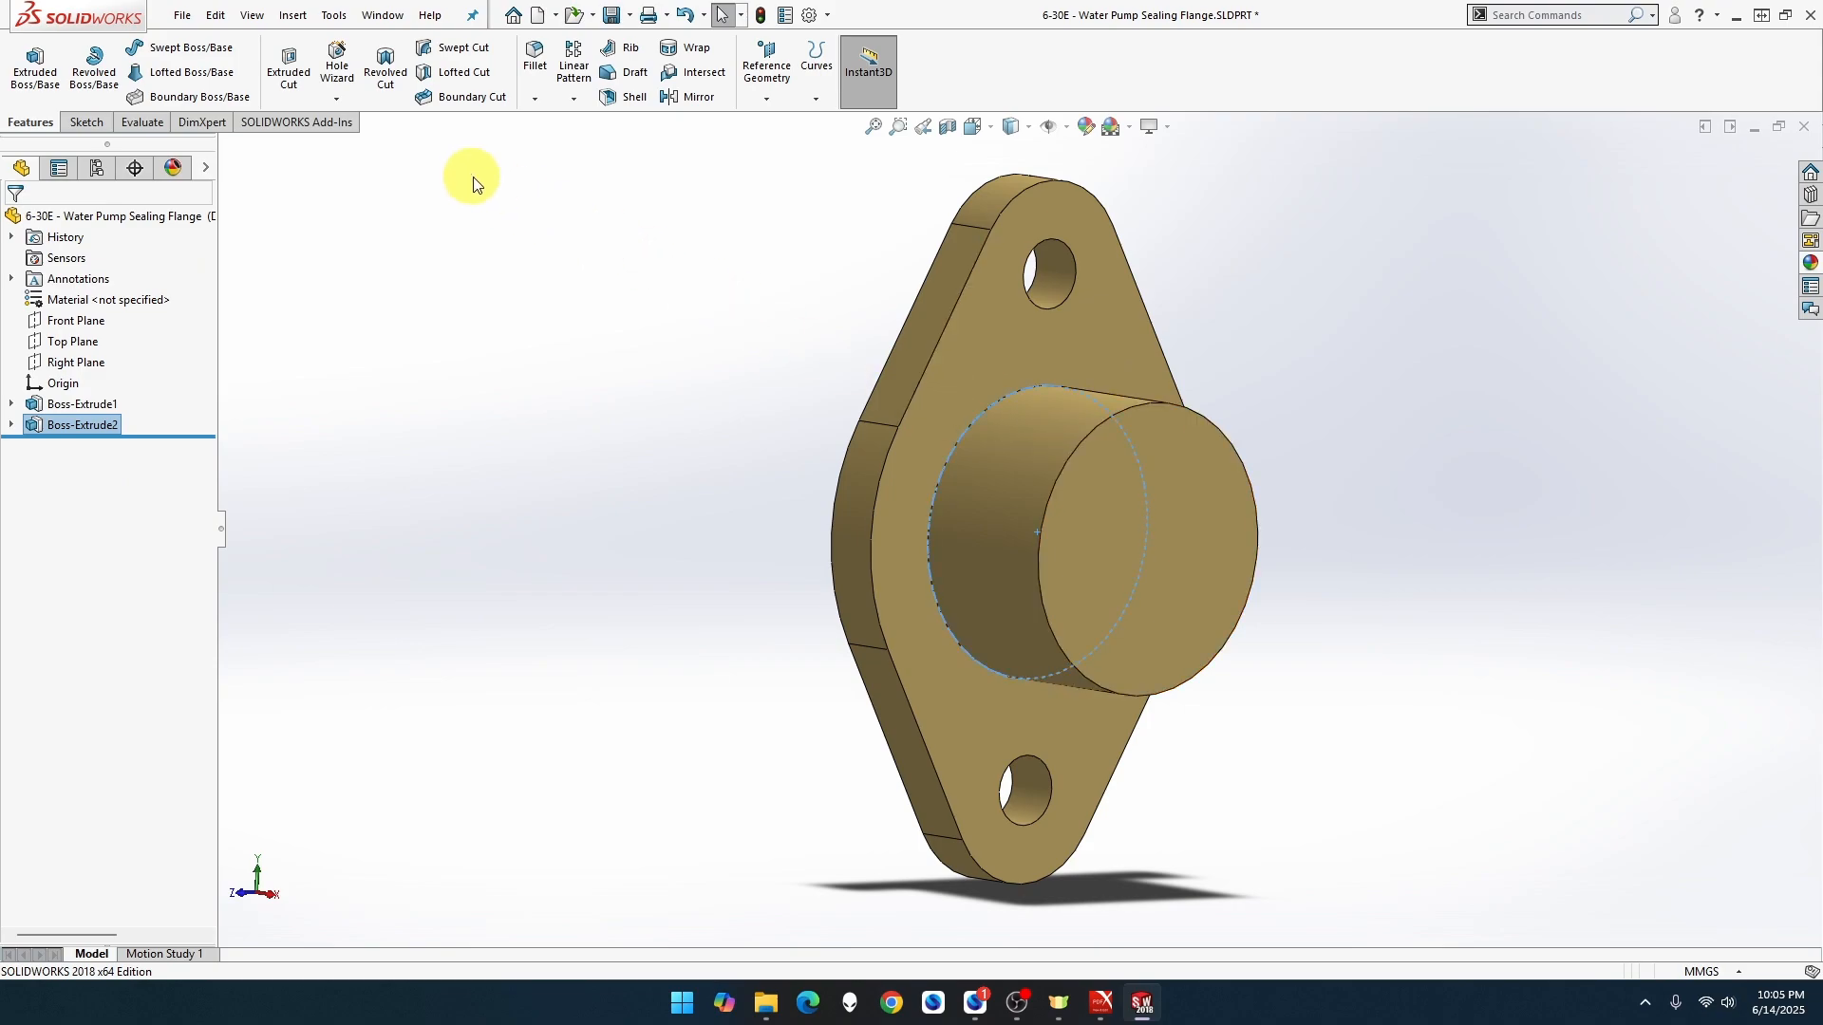
Start a sketch on the cylindrical boss's end face and draw a circle about 10.07 mm in diameter centred on the origin
right_click(1102, 490)
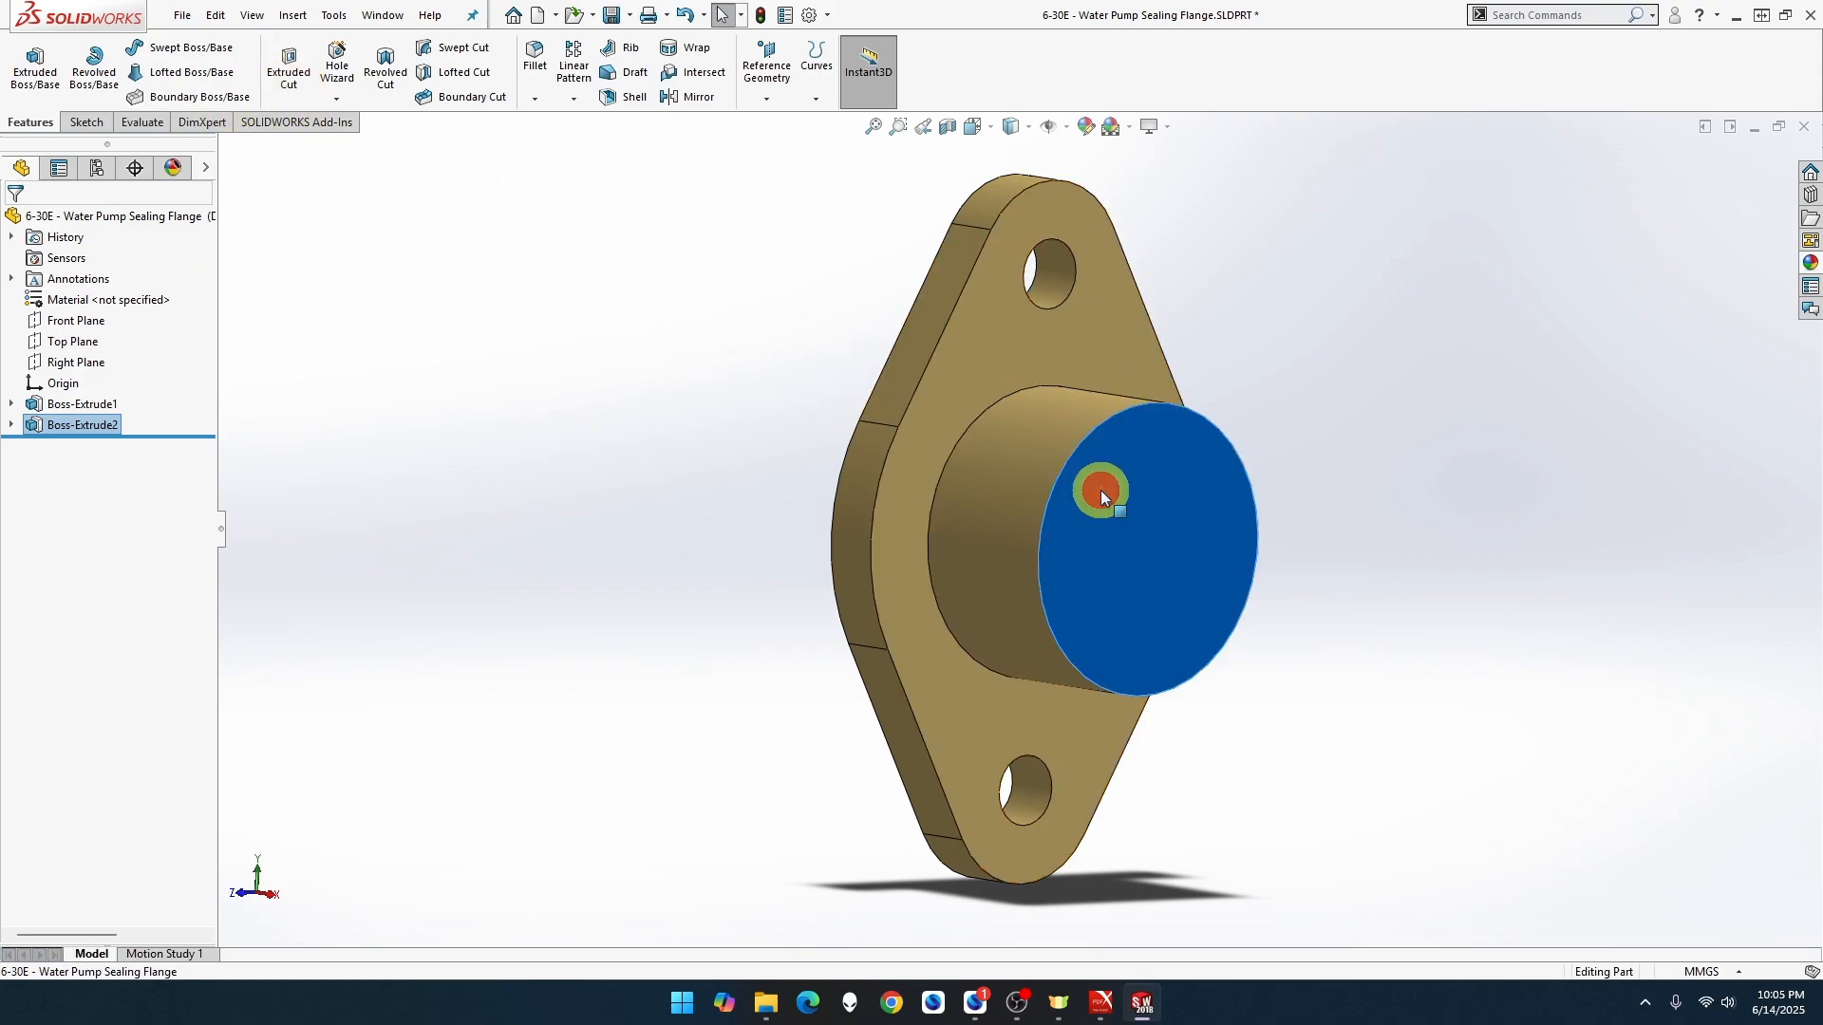
click(1148, 461)
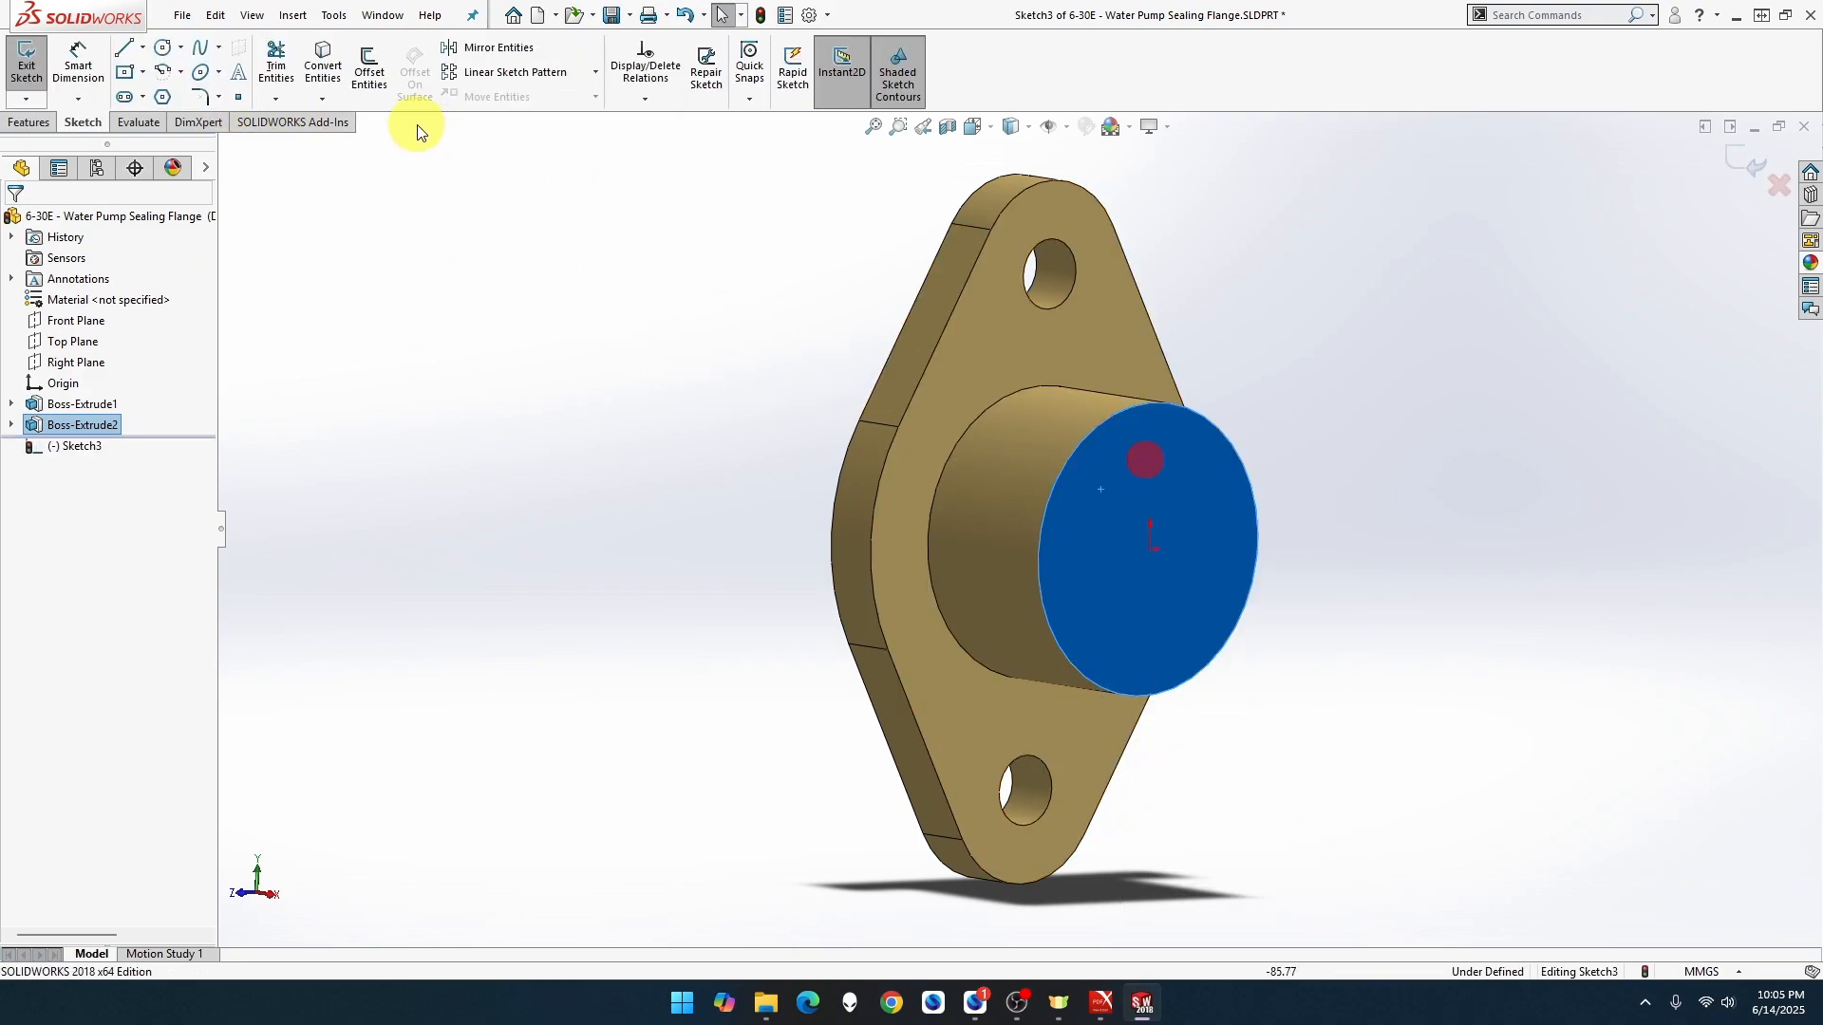
click(169, 46)
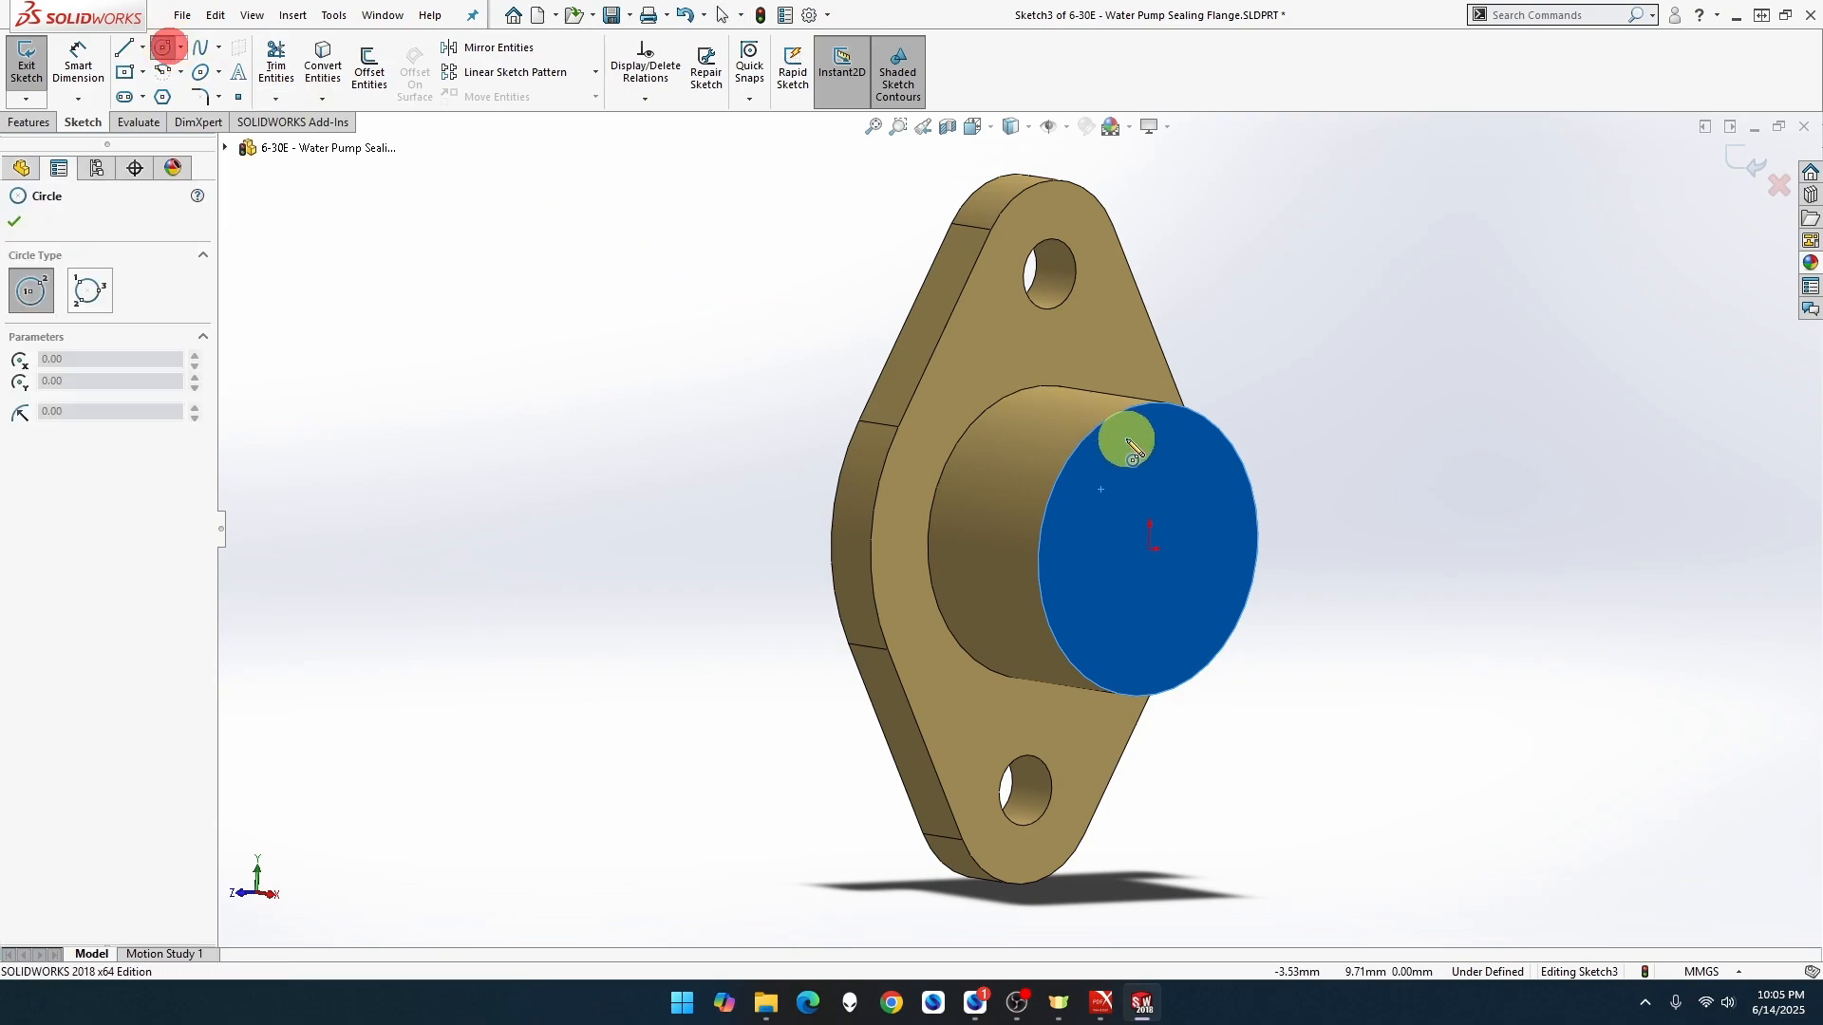
click(1149, 549)
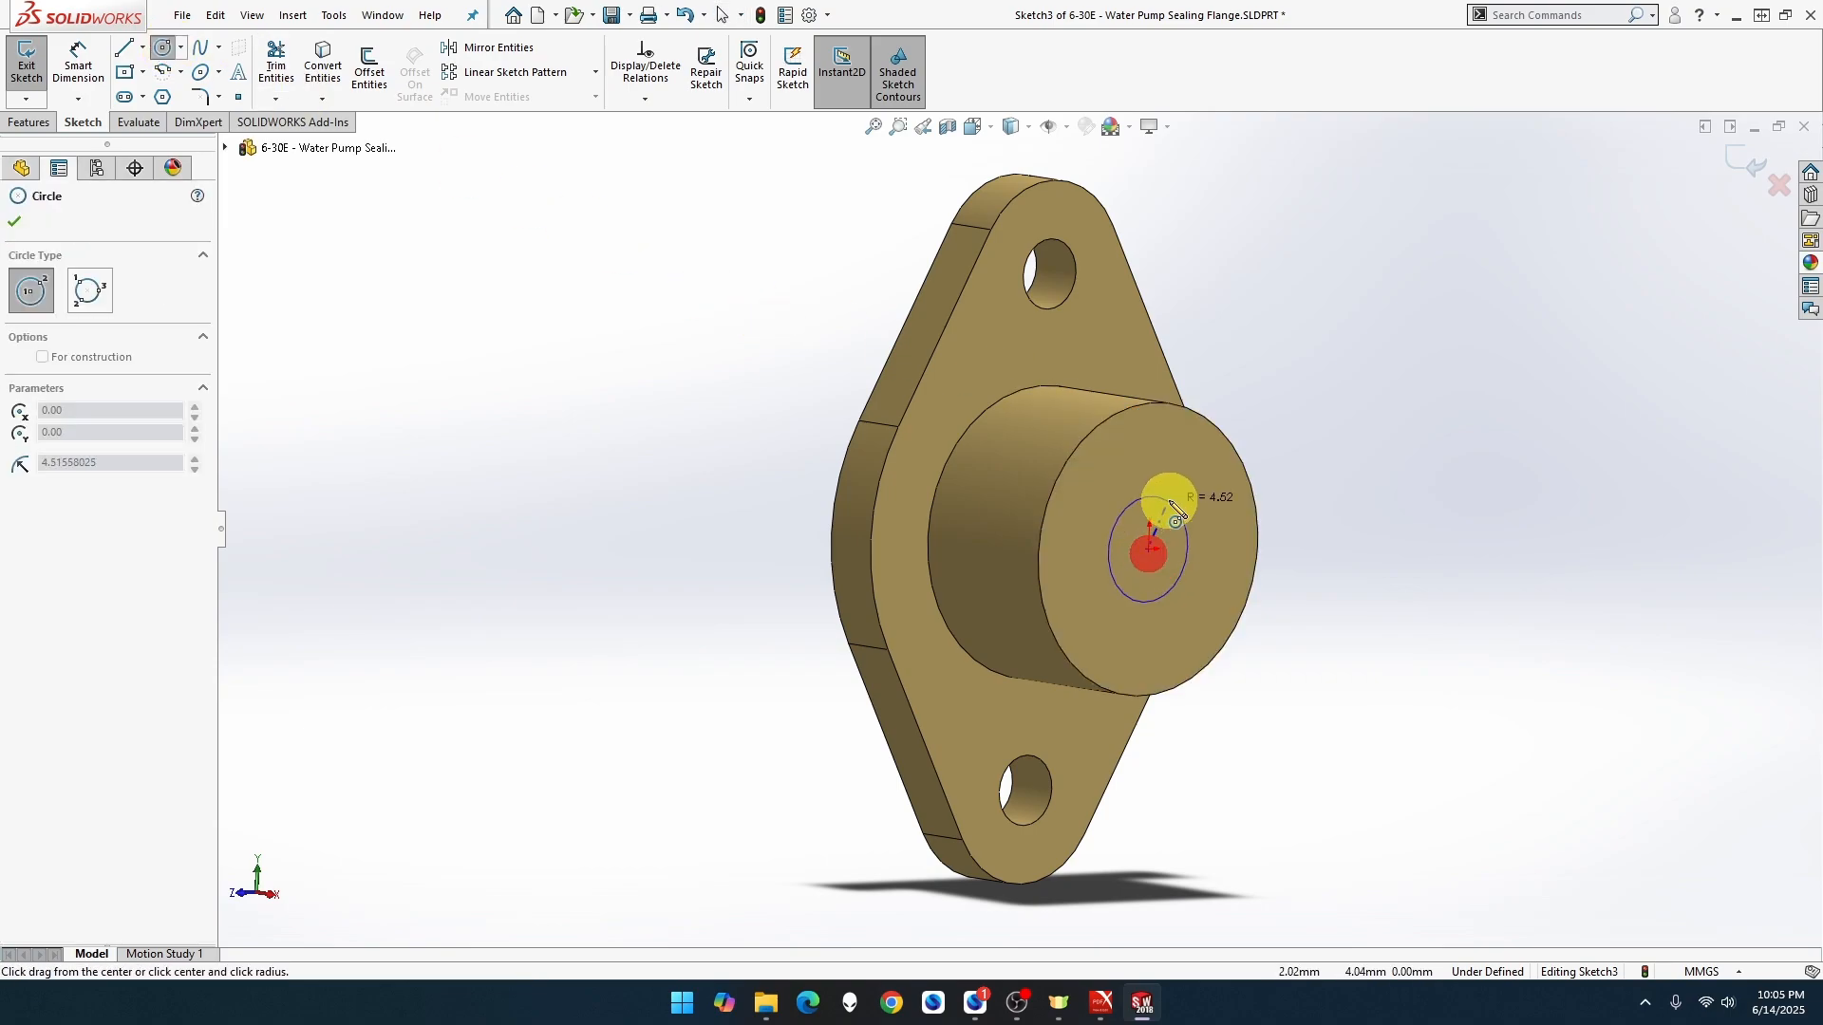
click(1180, 516)
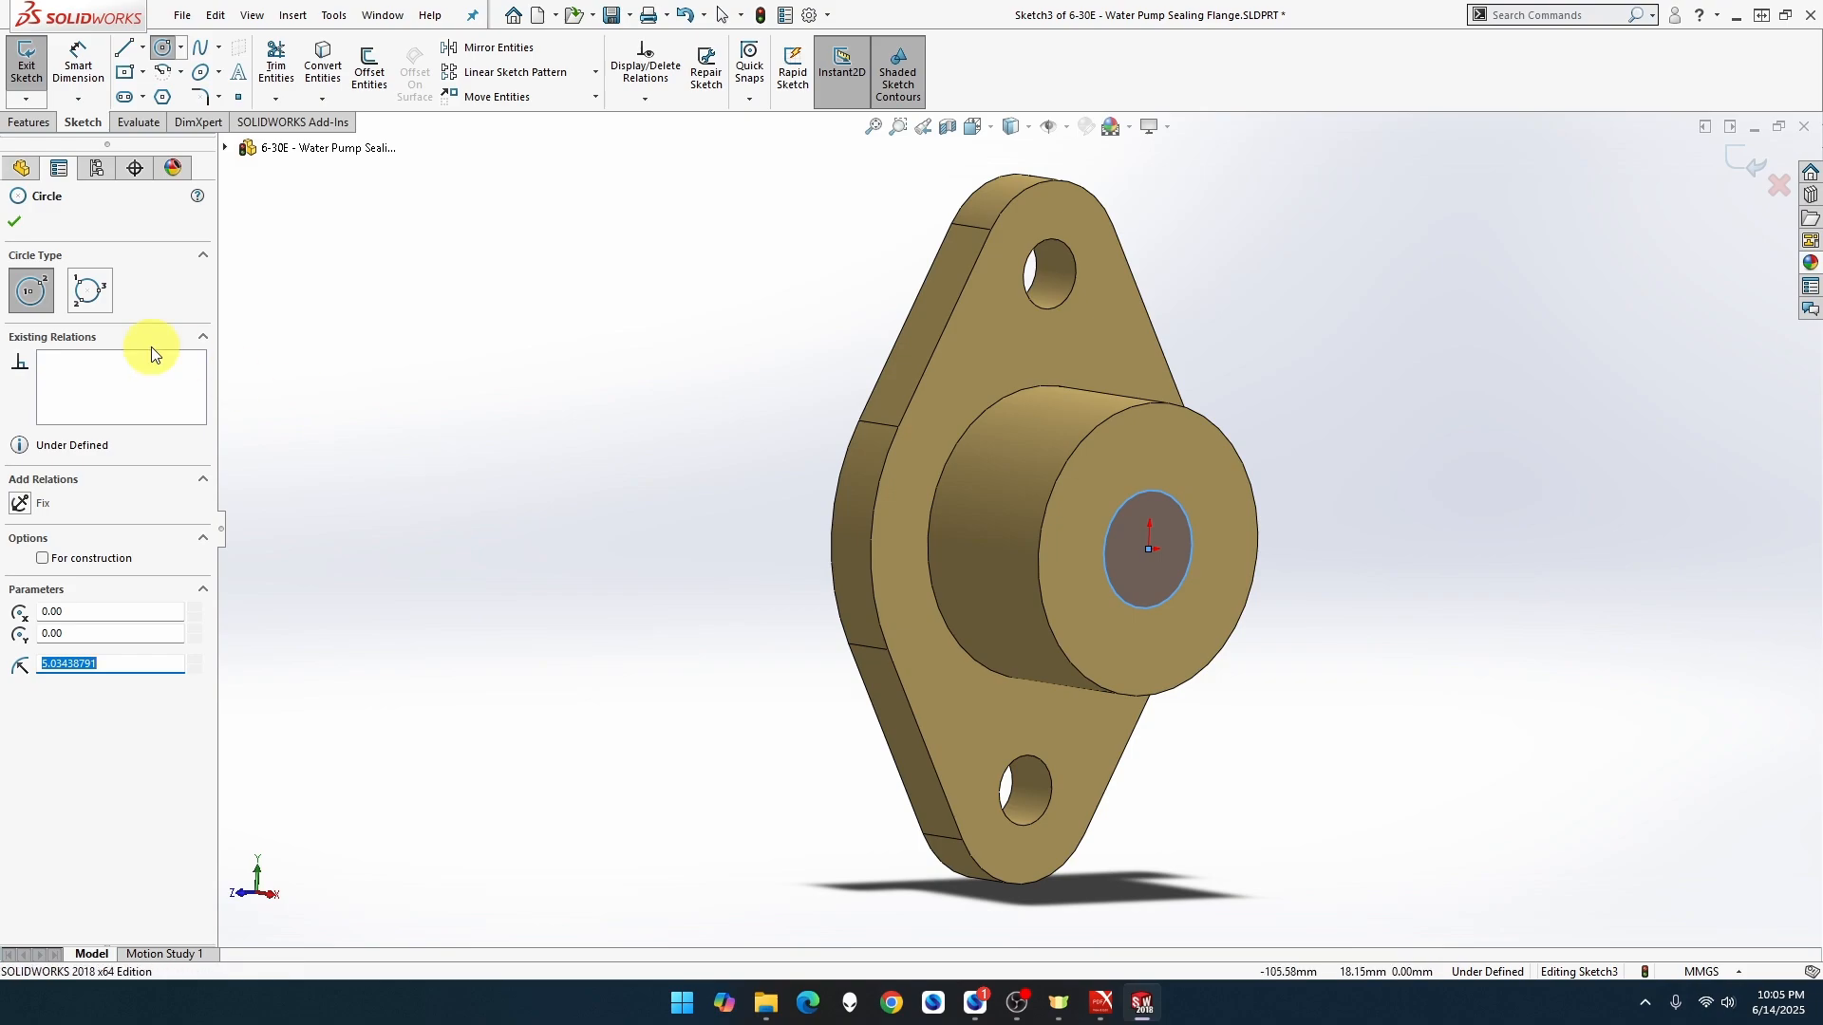
Dimension the diameter of the circle on the boss's end face to 19 mm
click(32, 122)
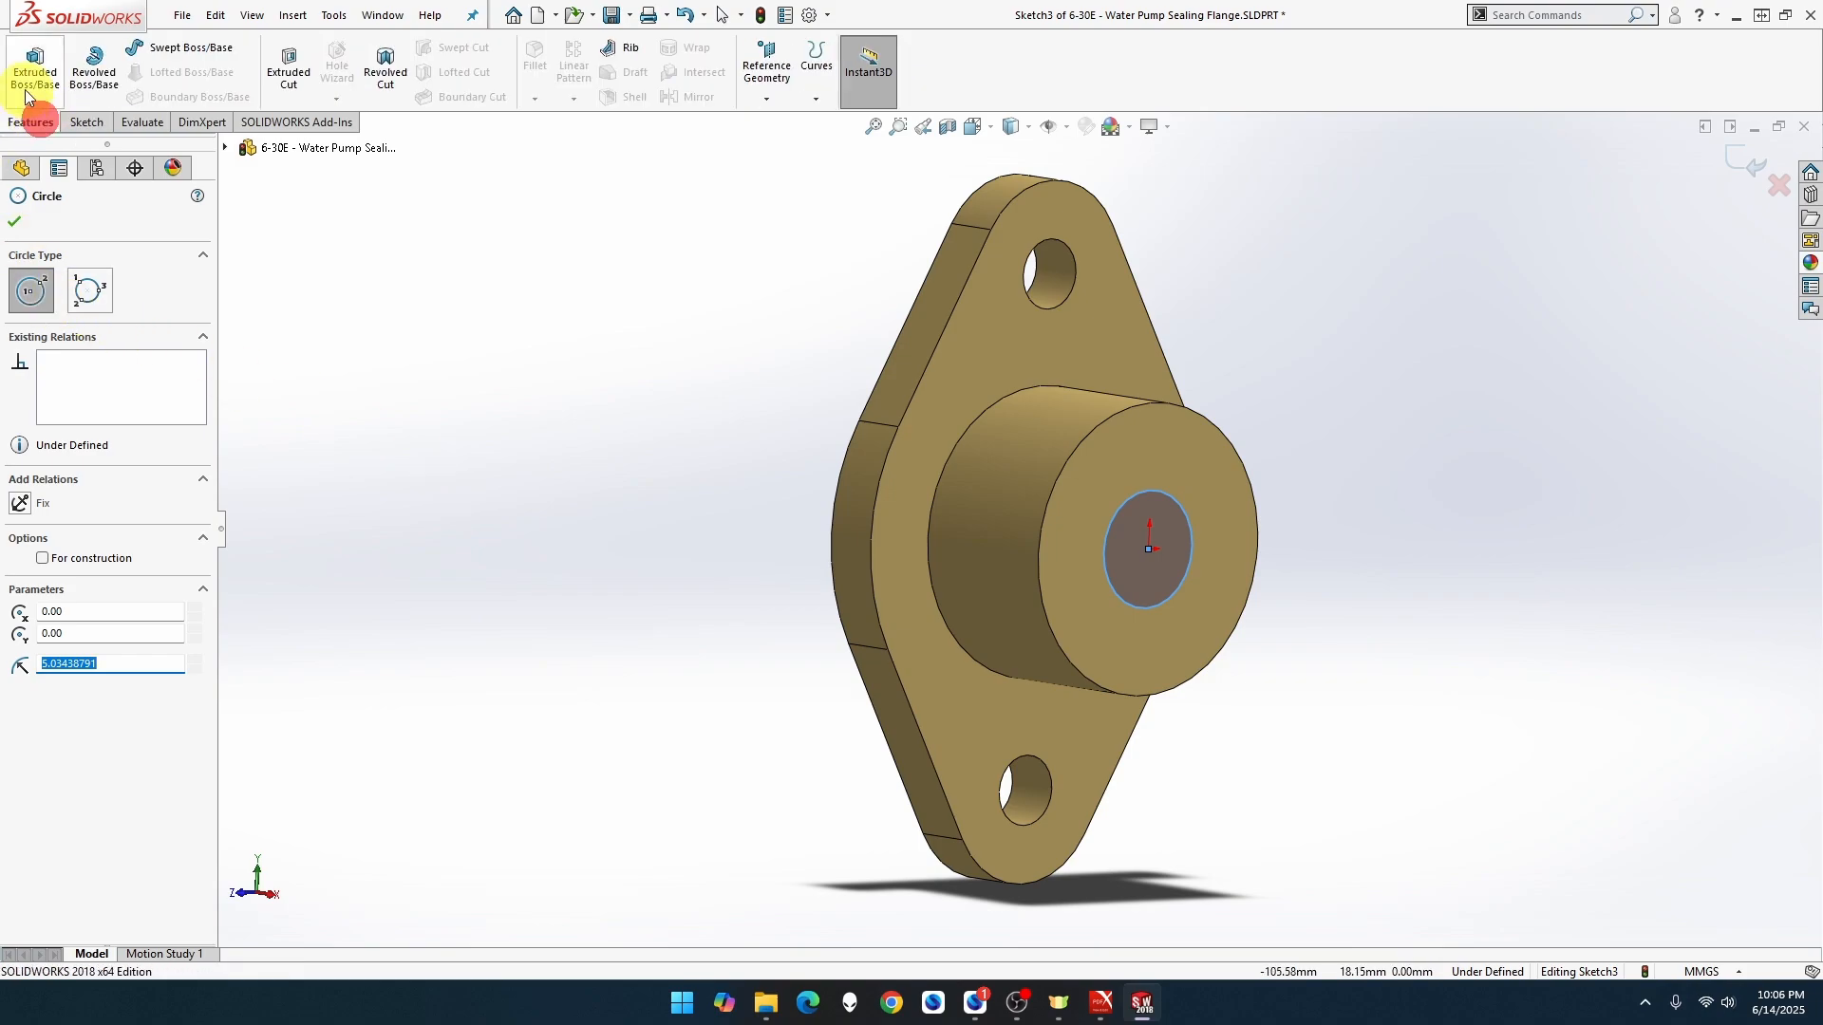
click(85, 121)
click(78, 96)
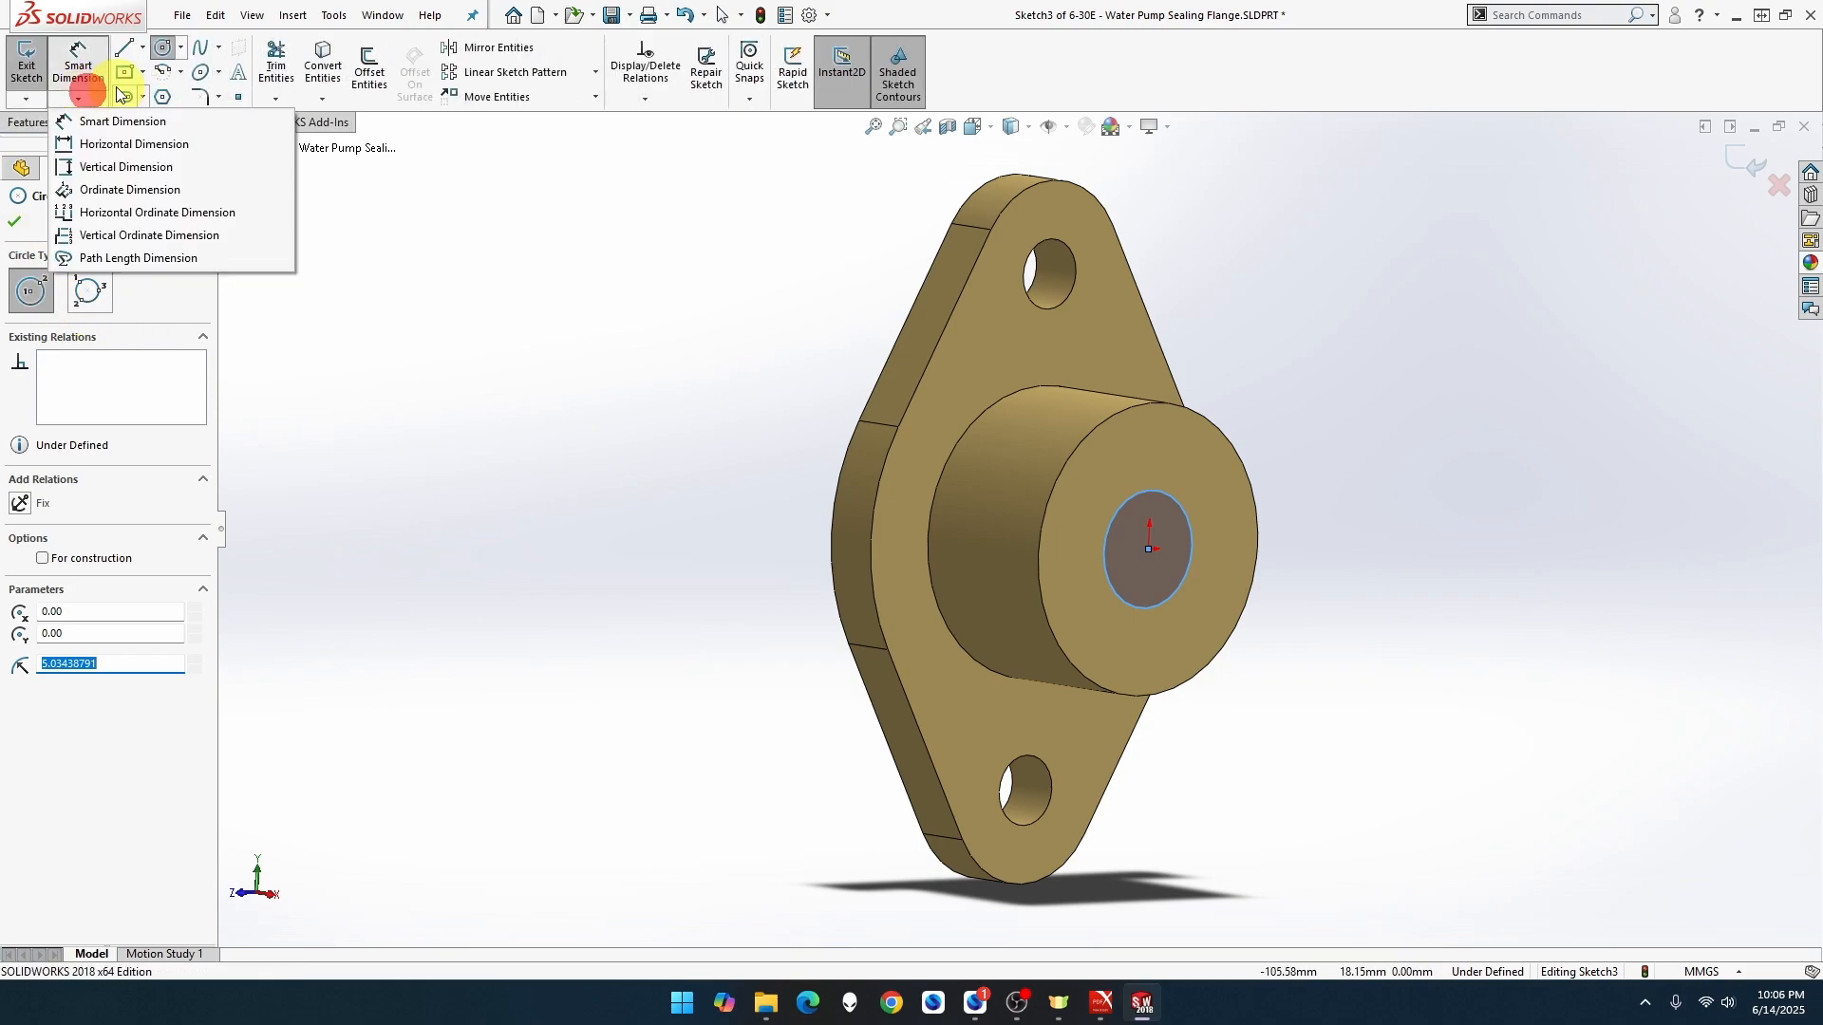
mouse_move(126, 82)
click(79, 59)
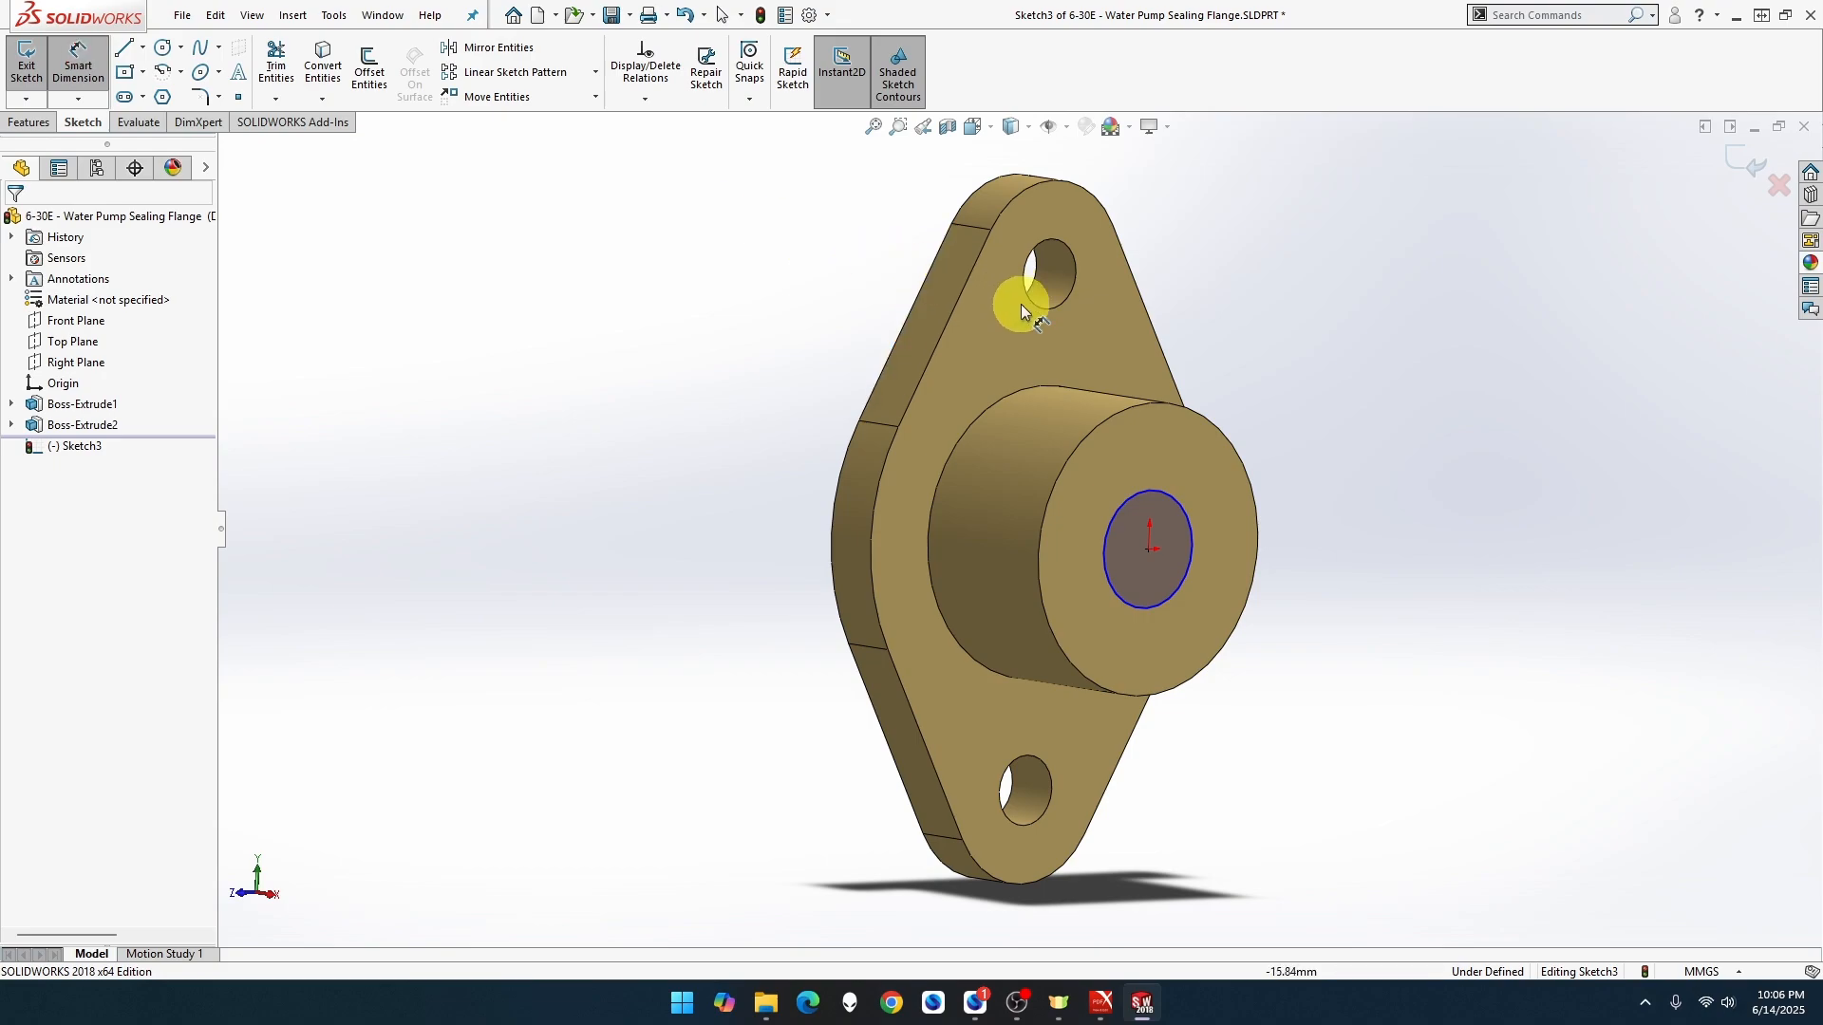
click(1172, 494)
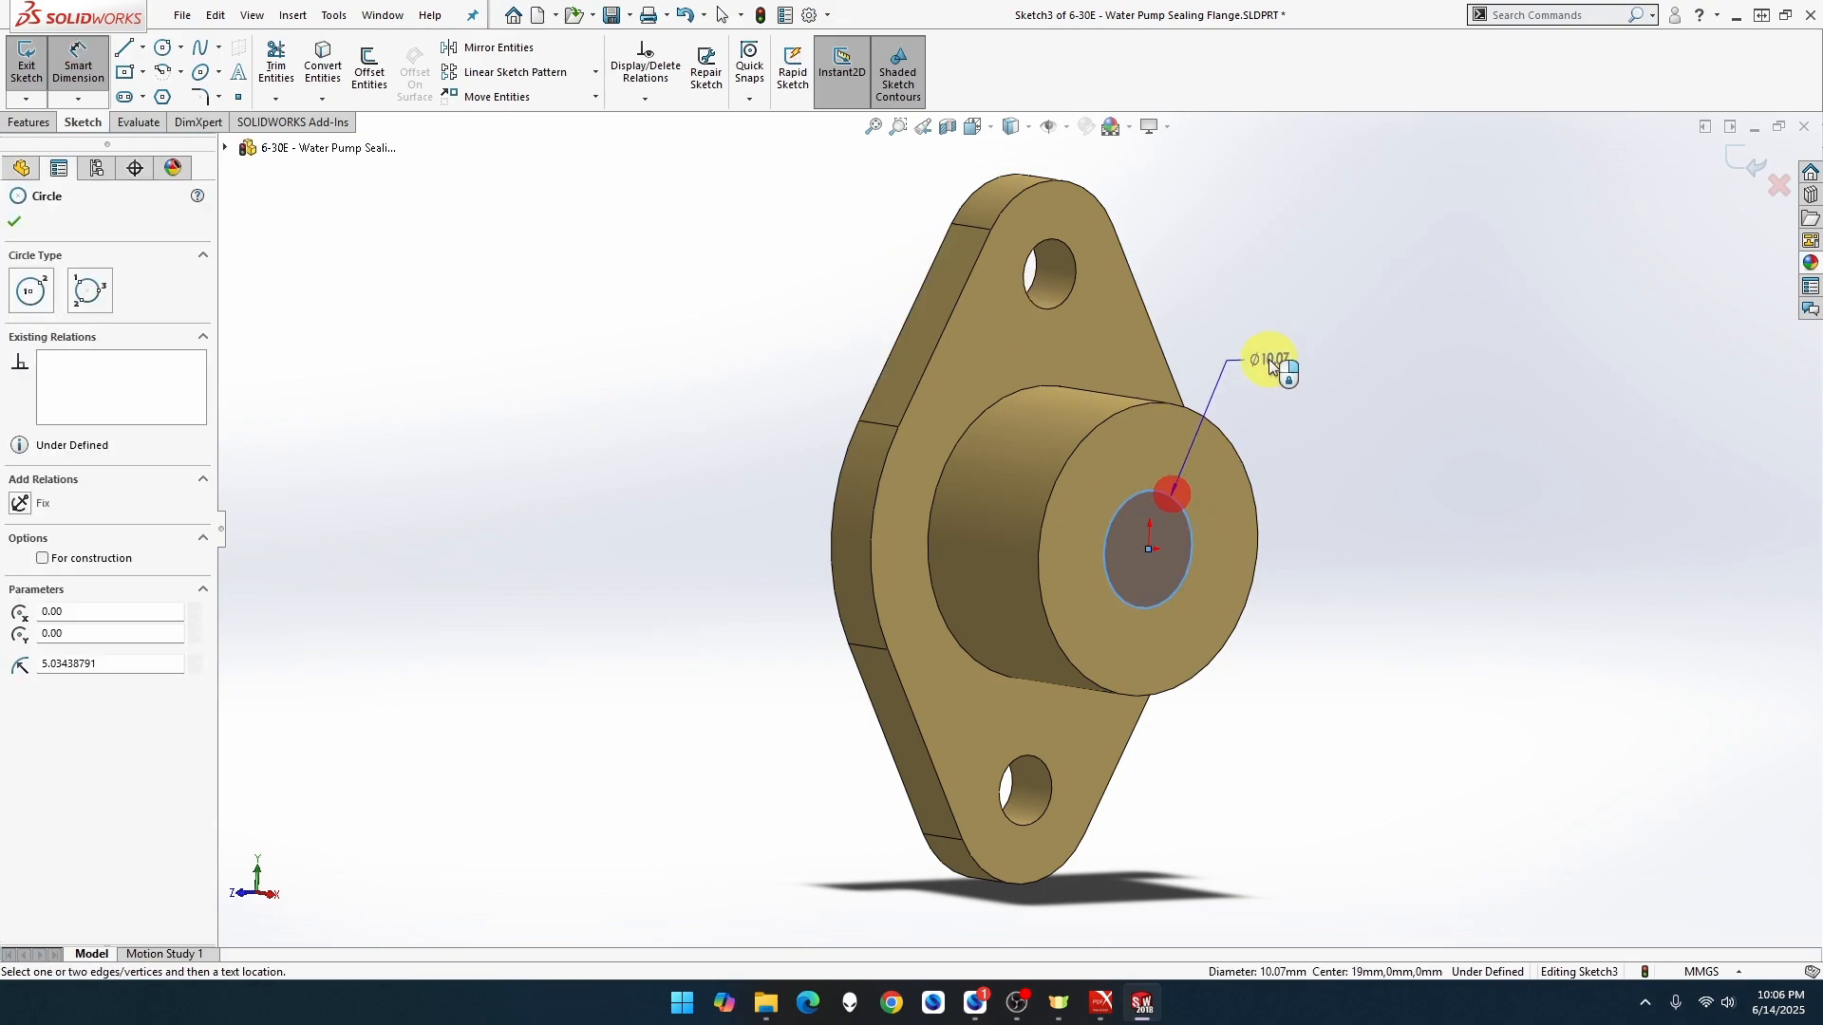
click(1271, 366)
text(19)
key(Return)
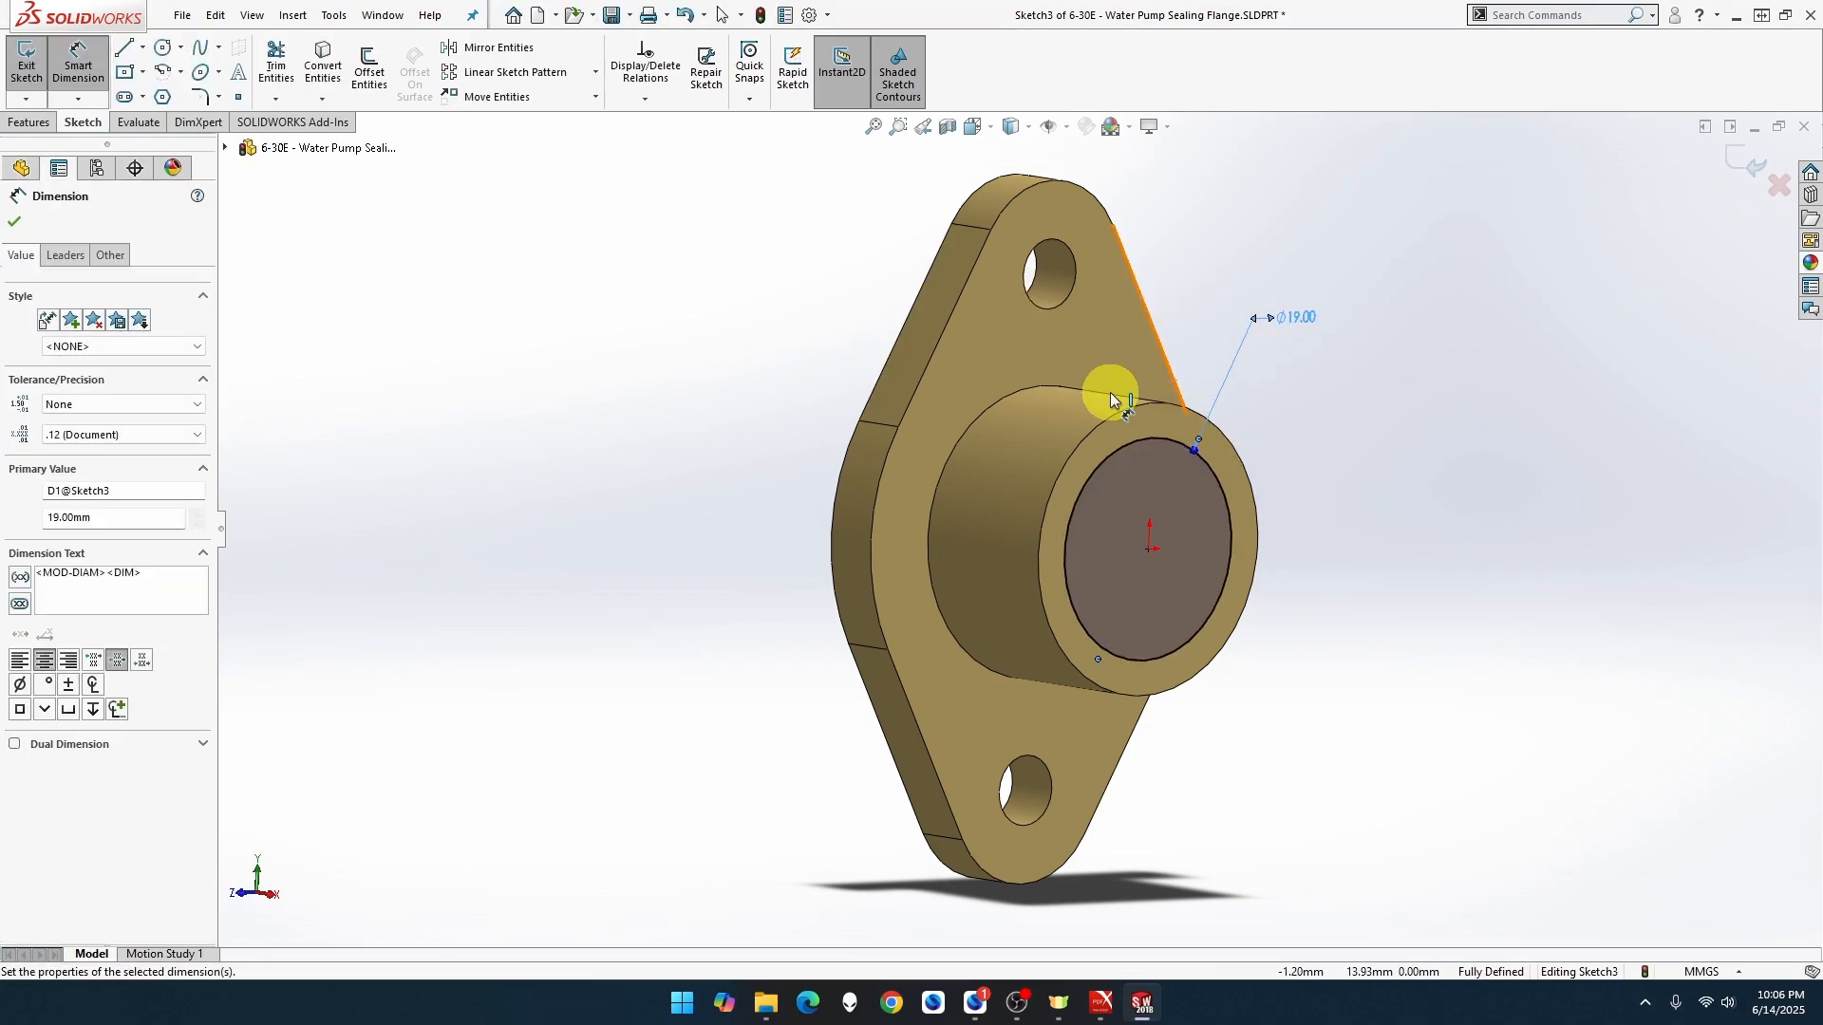
Cut the 19 mm circle through all of the boss and flange to form the central bore
click(38, 122)
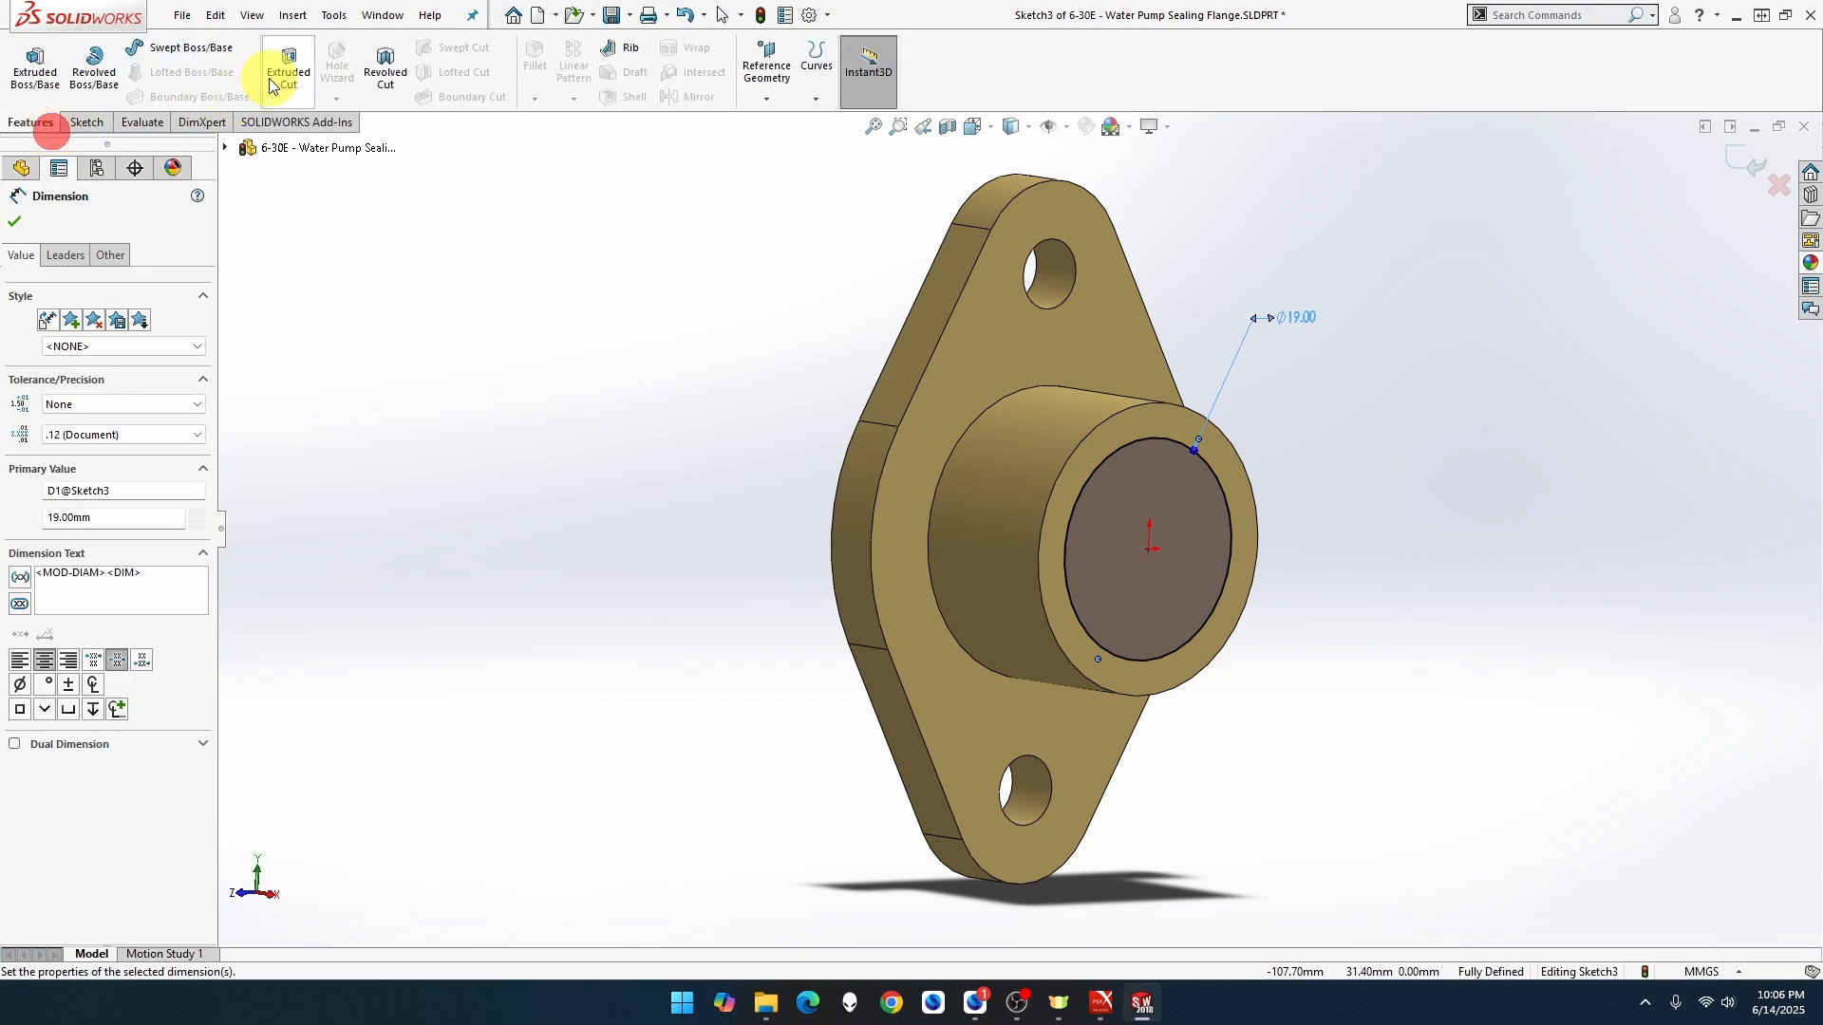
click(288, 73)
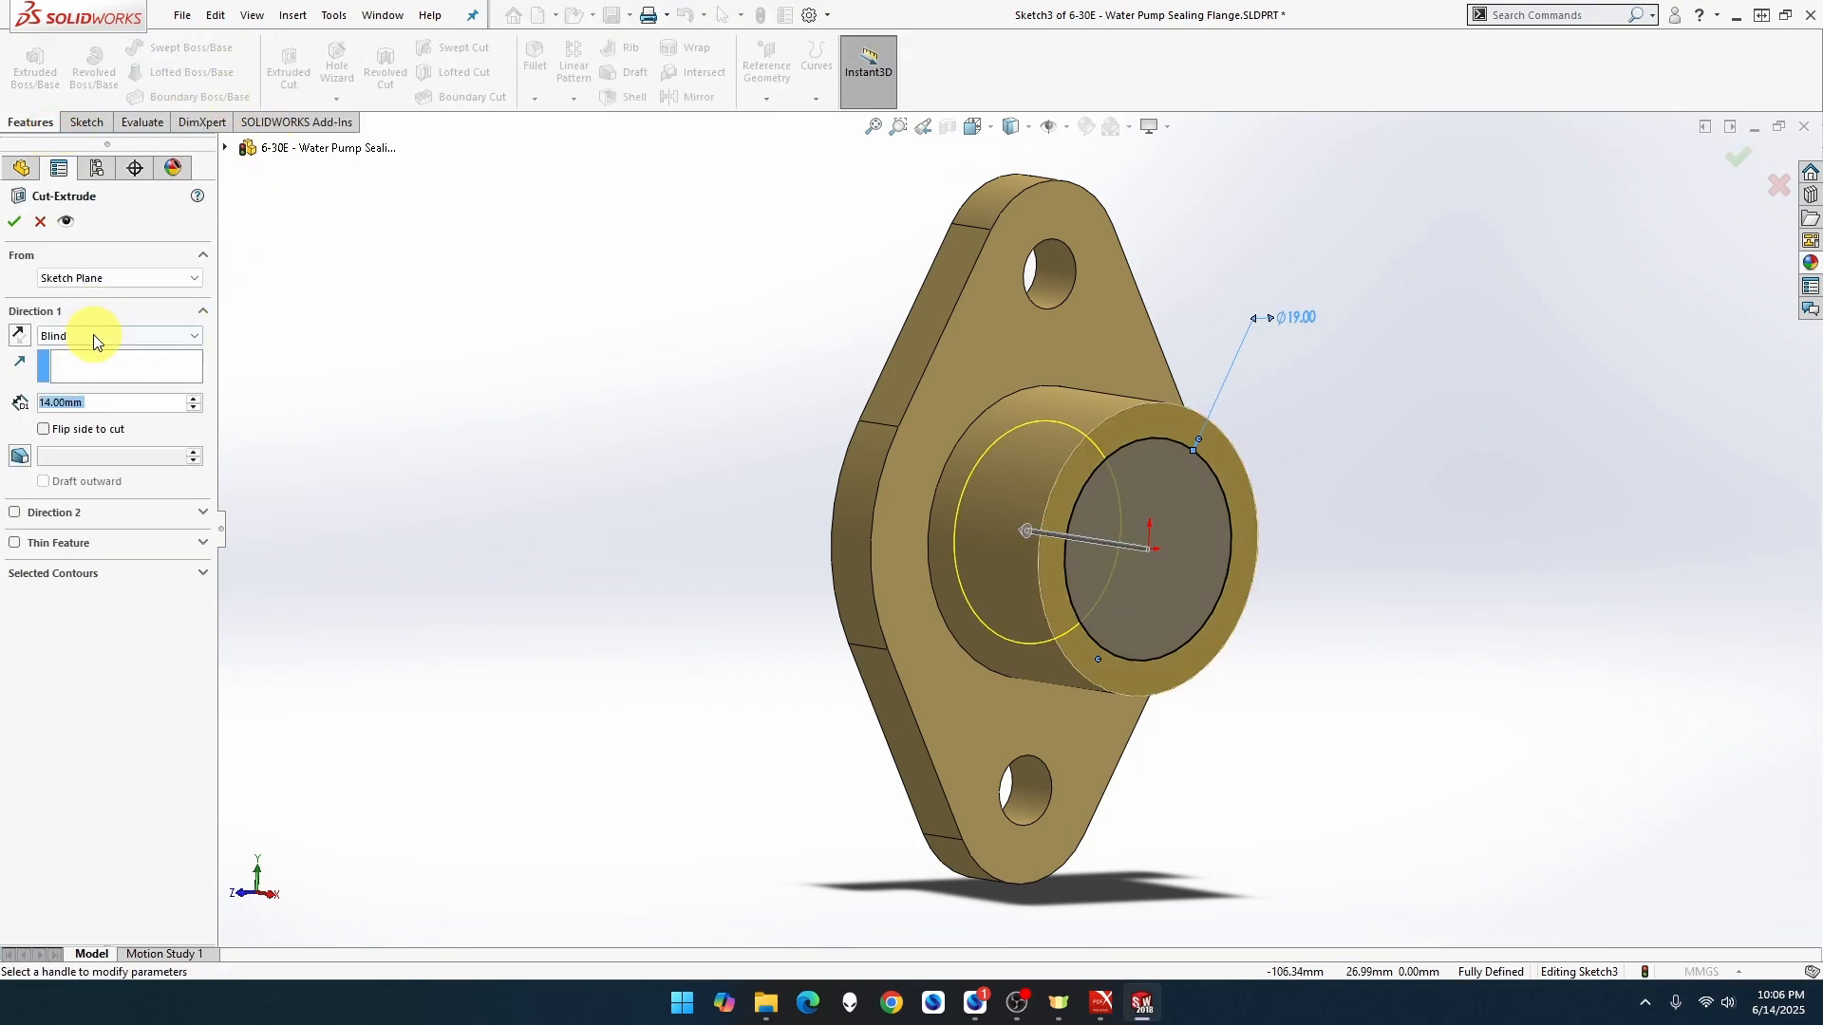
click(95, 337)
click(76, 365)
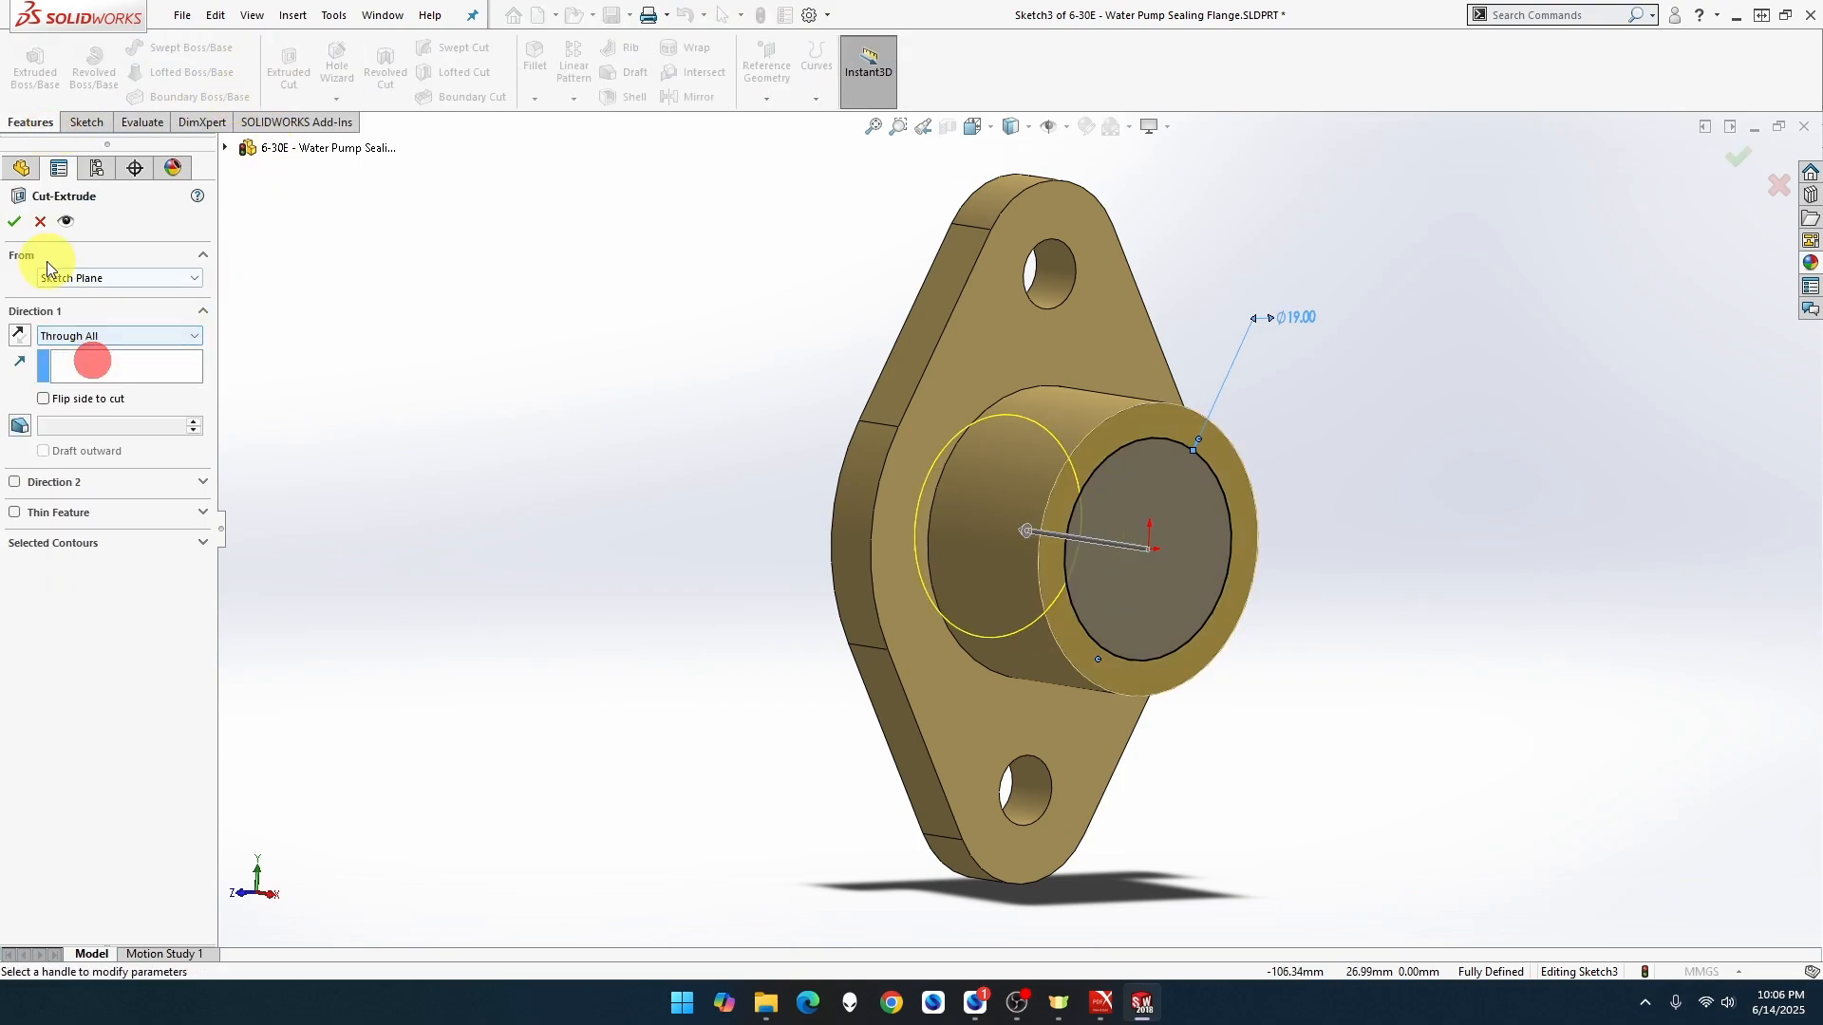
click(14, 222)
Inspect the flange from several angles, checking the central bore, the boss and the two small holes
middle_drag(604, 526, 80, 961)
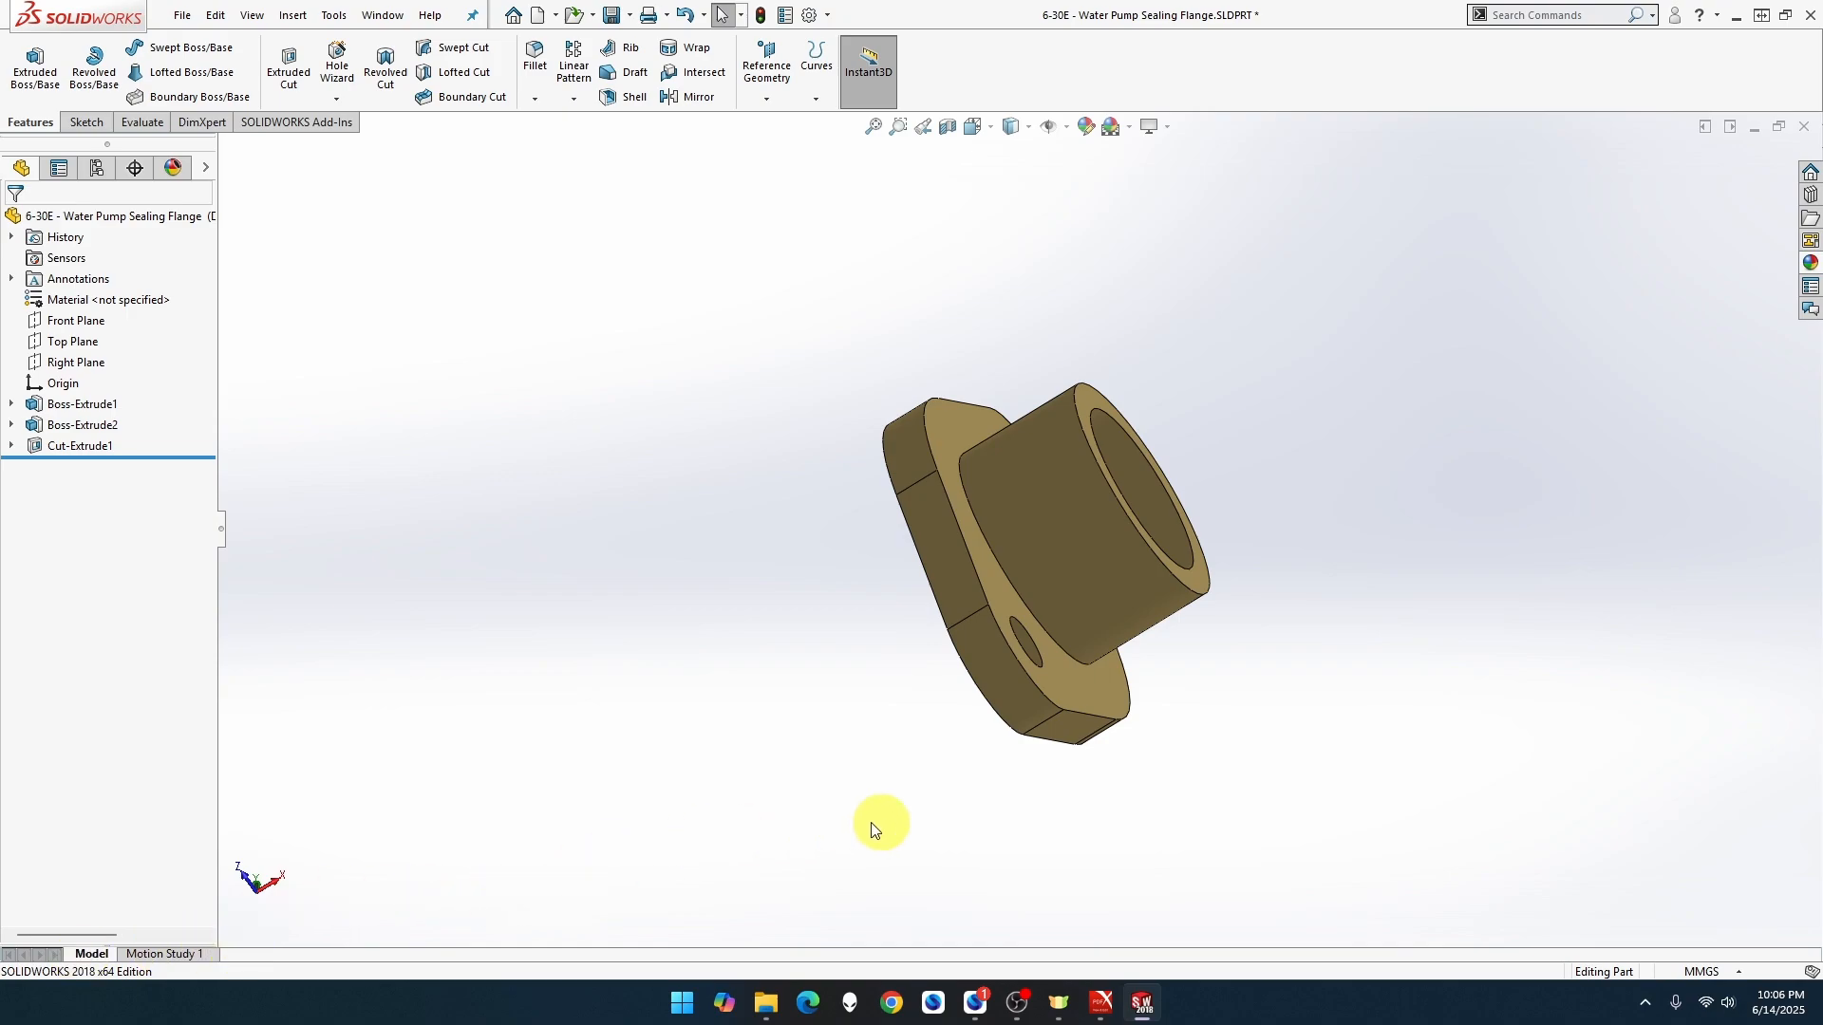
middle_drag(1072, 675, 802, 899)
click(875, 127)
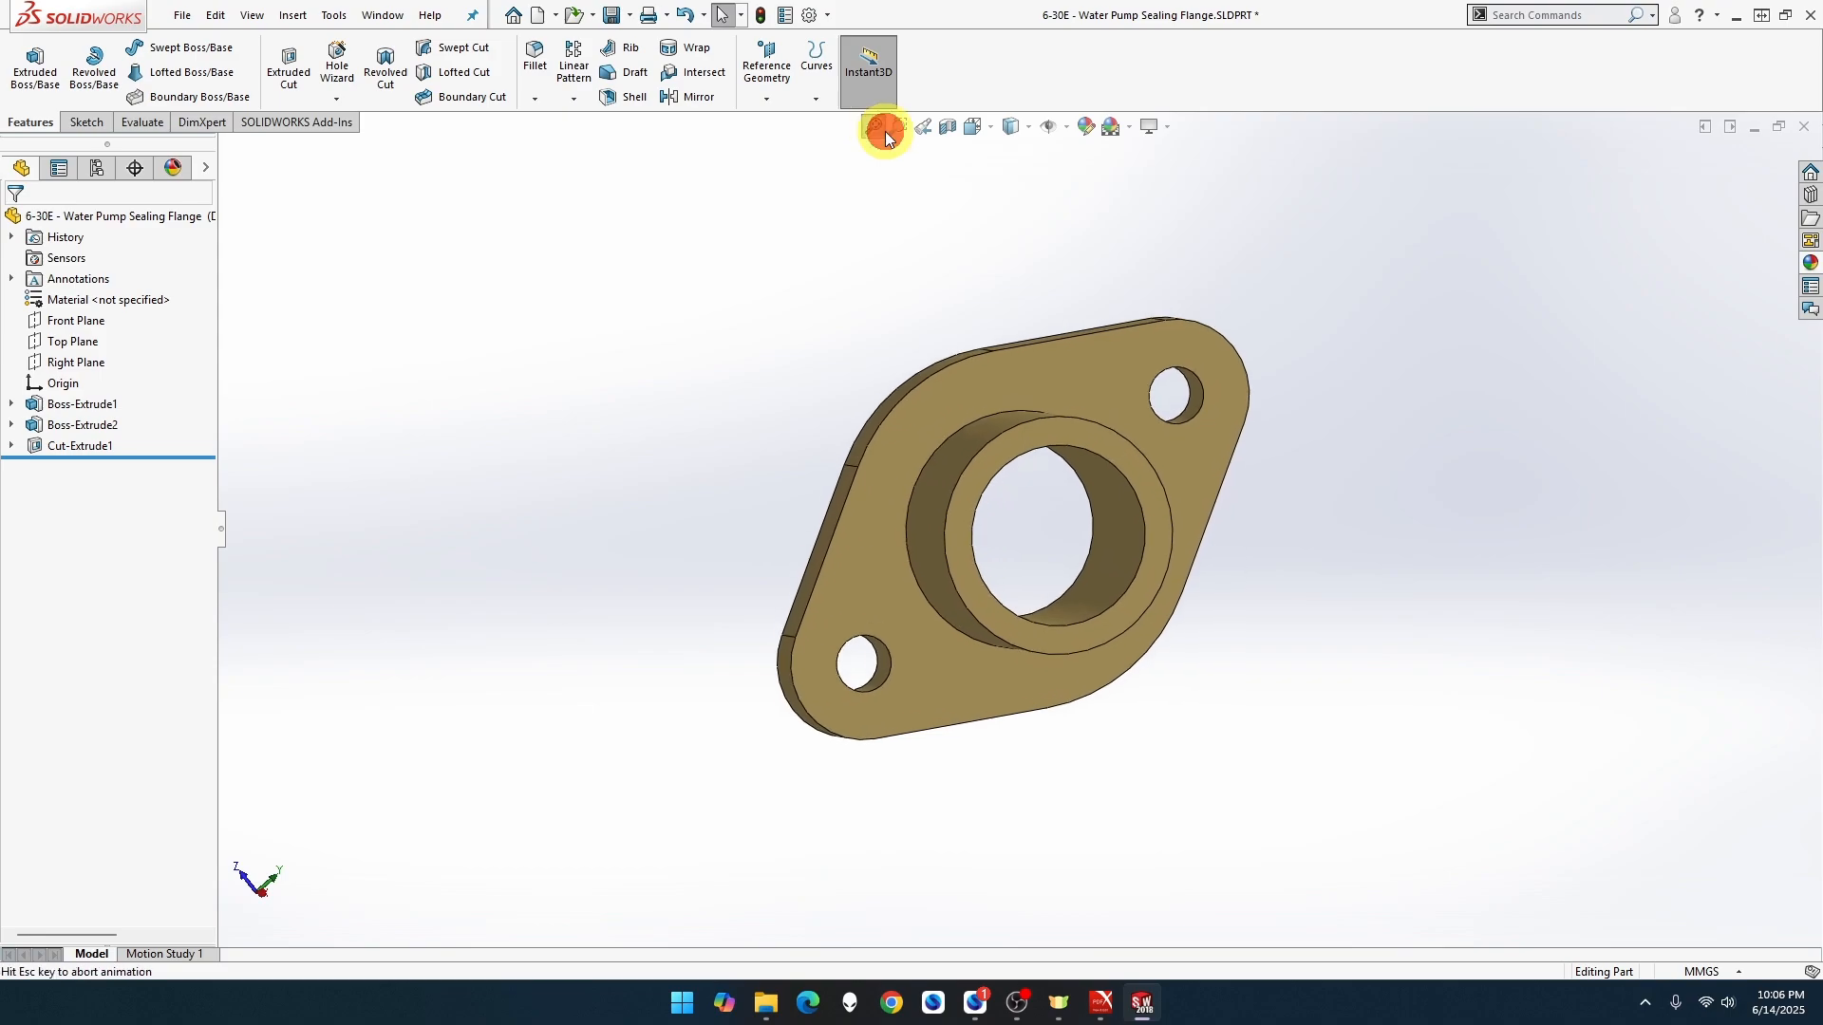
scroll(997, 515, up, 1)
scroll(997, 514, down, 2)
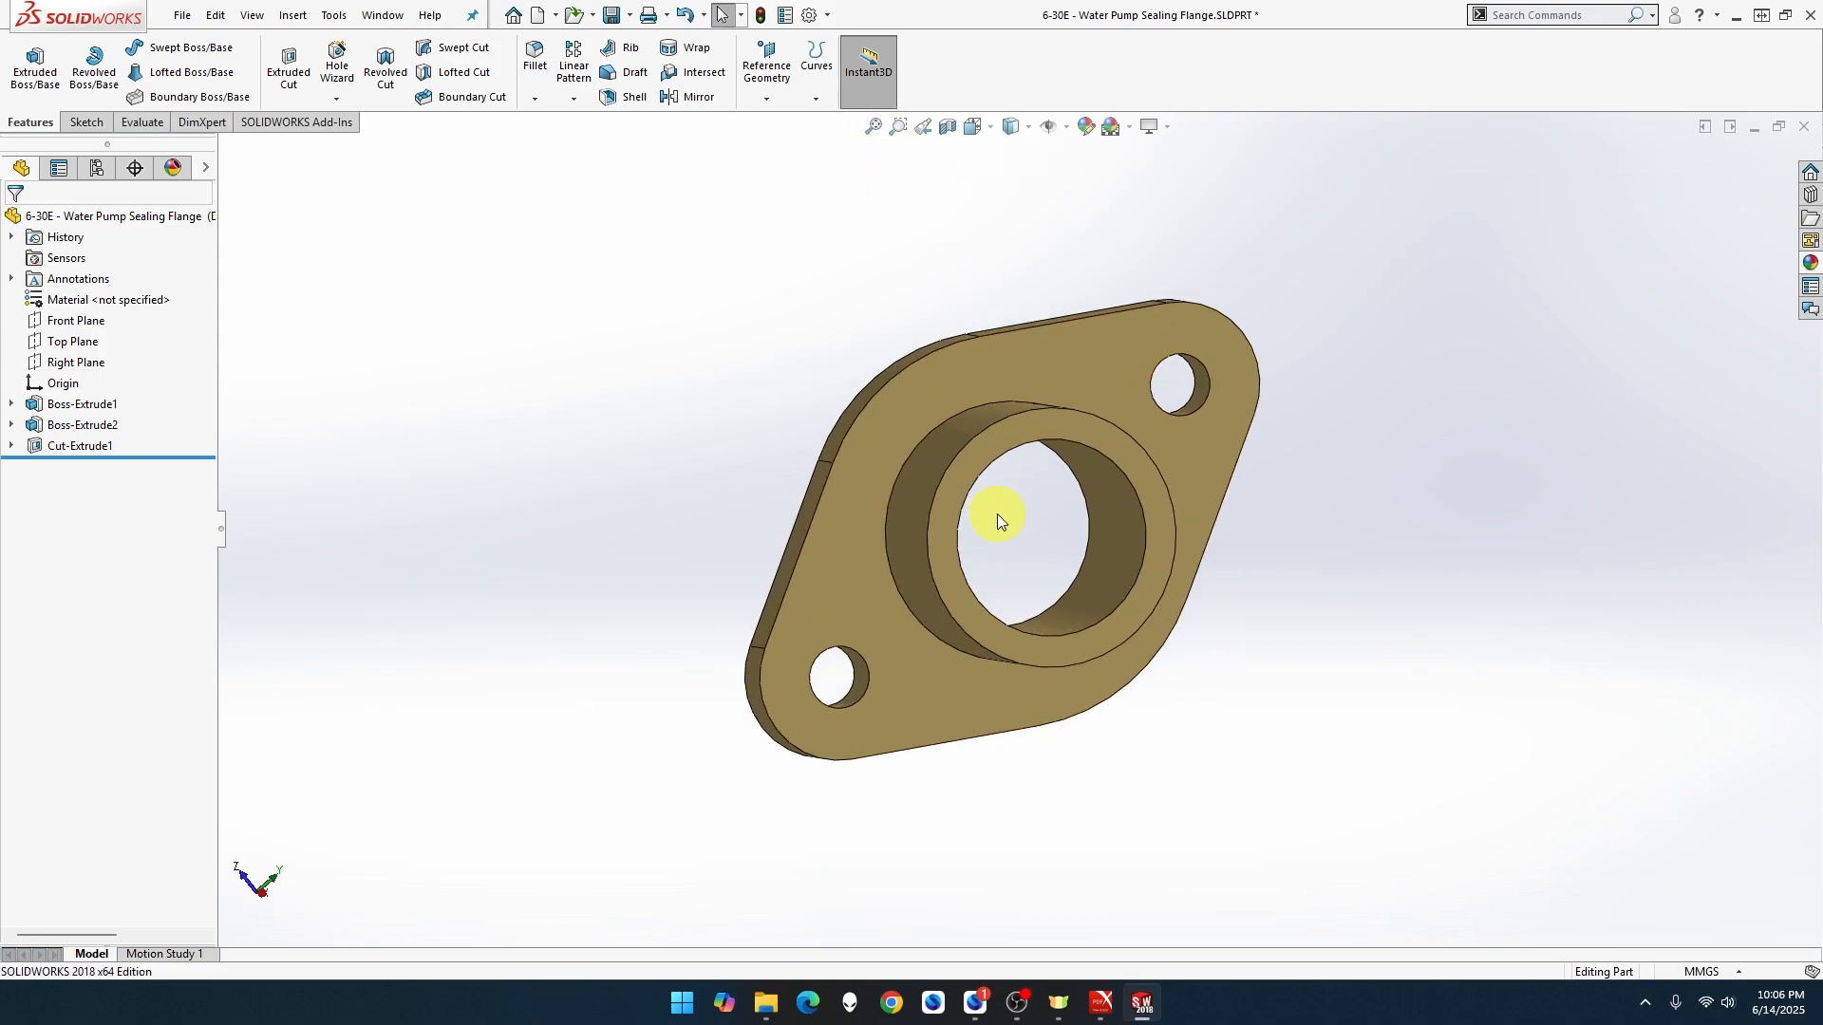
scroll(997, 515, down, 1)
click(1432, 564)
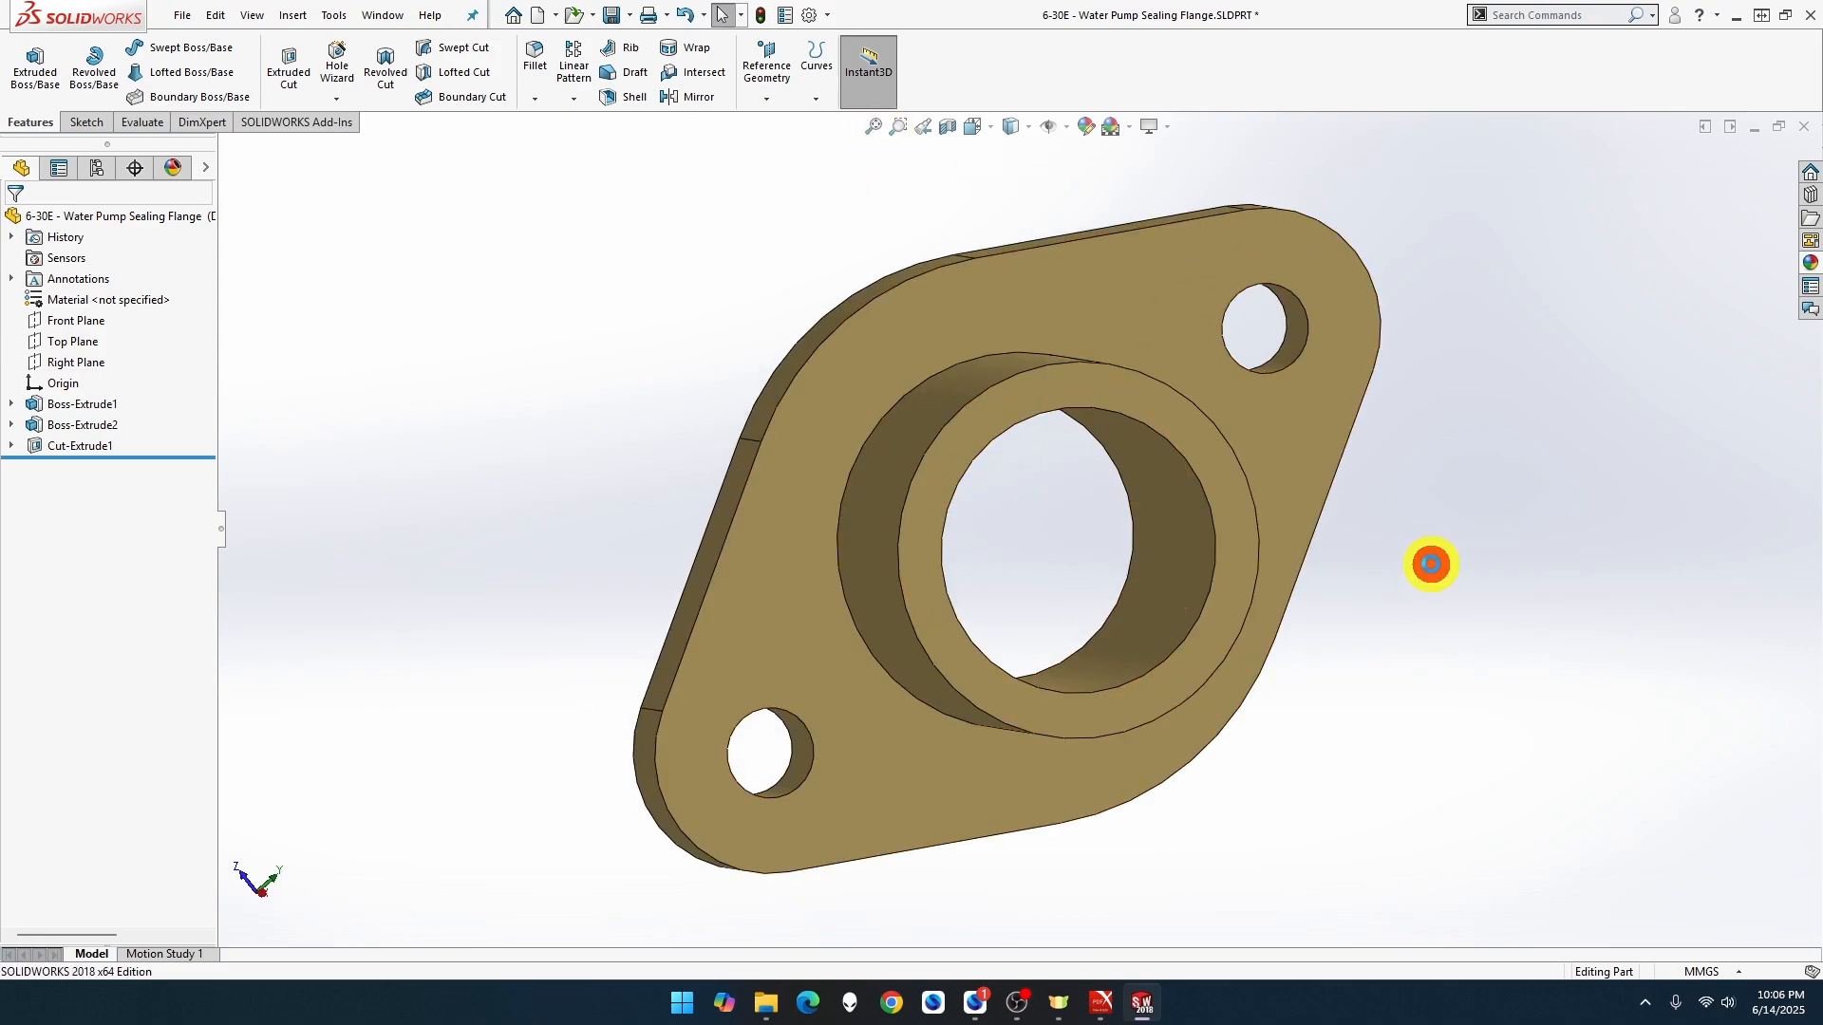